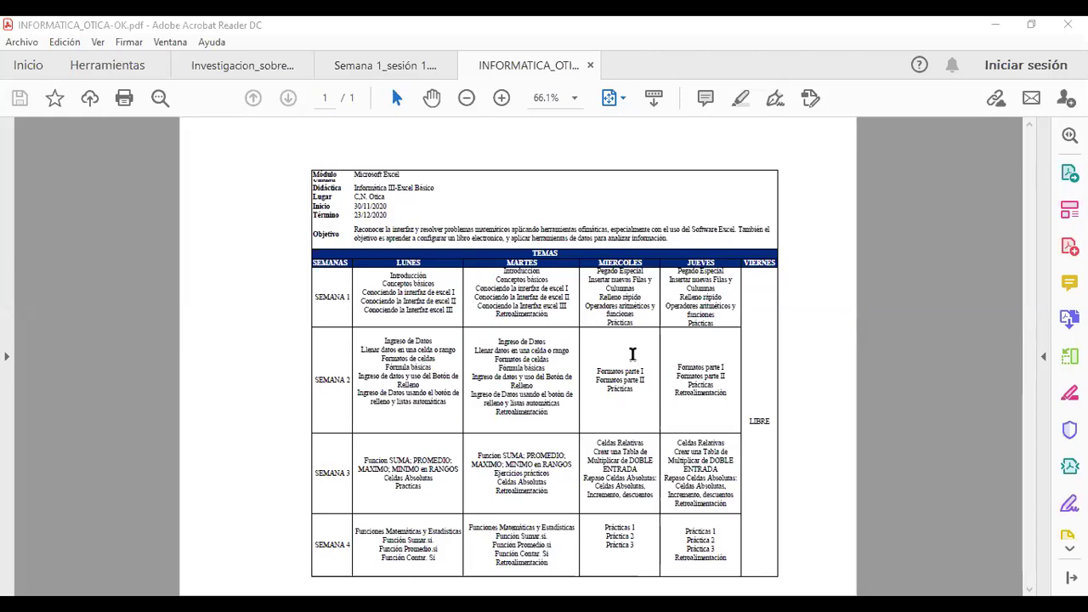
Zoom the INFORMATICA_OTICA-OK.pdf schedule from 66.1% to 100%
{"action": "left_click", "coordinate": [574, 97]}
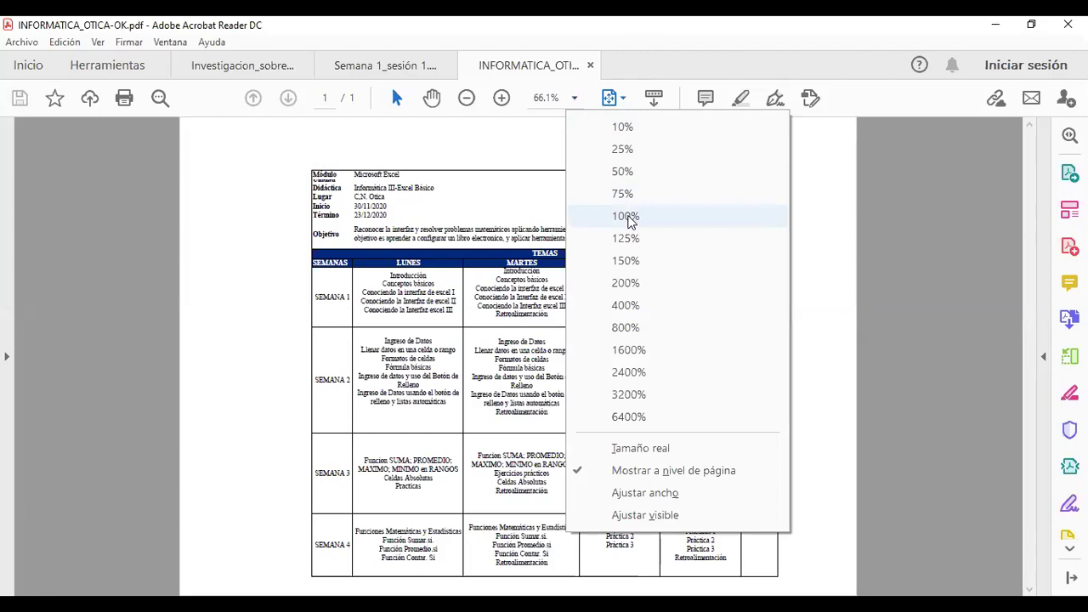
{"action": "left_click", "coordinate": [628, 217]}
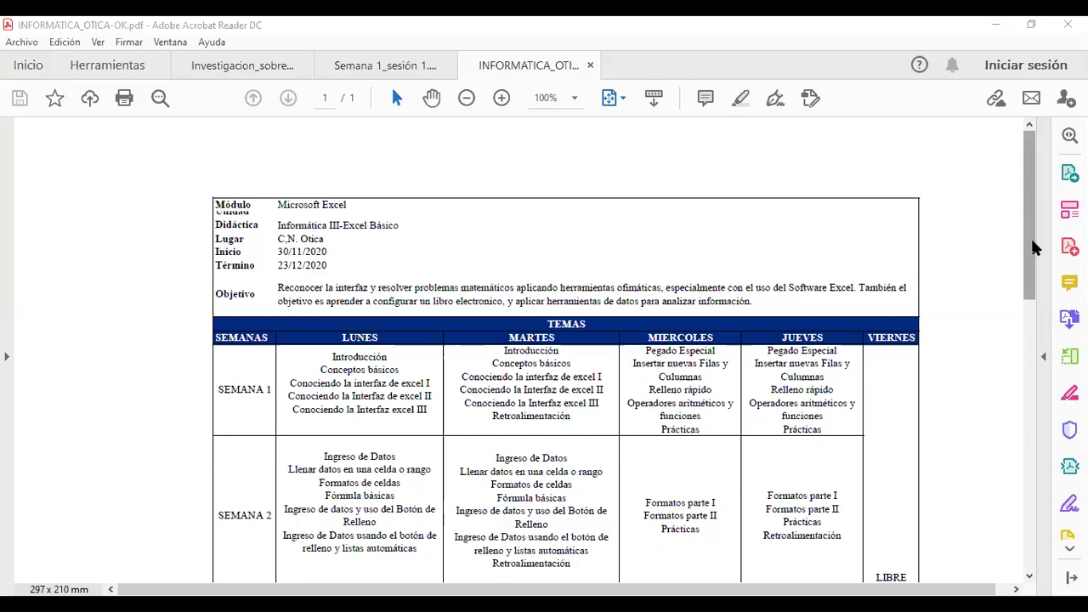
Scroll through the schedule table from SEMANA 1 down to the SEMANA 4 row
{"action": "left_click_drag", "start_coordinate": [1036, 271], "coordinate": [1042, 376]}
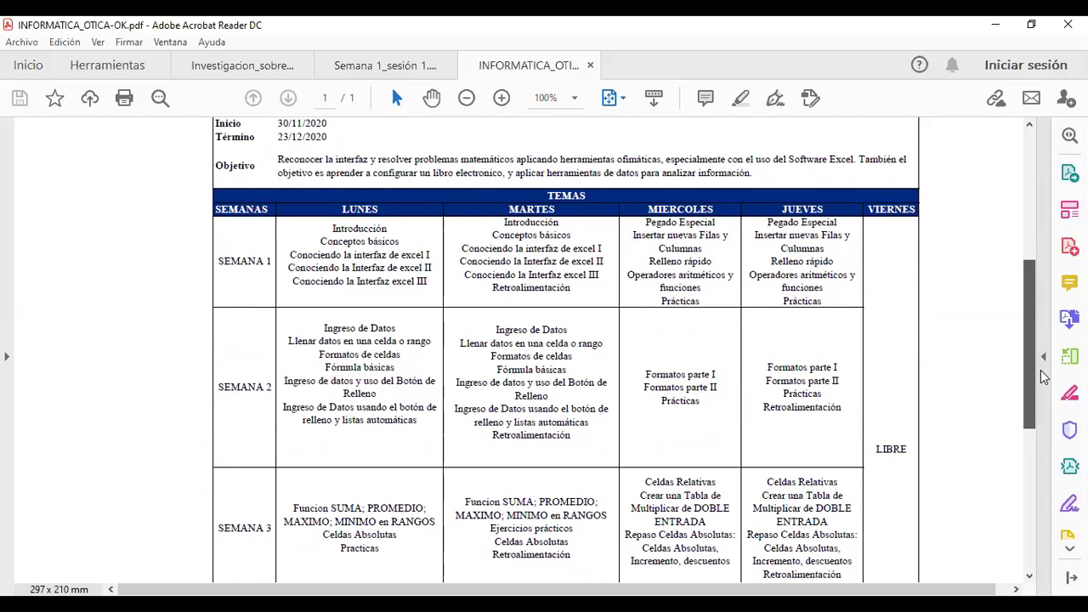
{"action": "left_click_drag", "start_coordinate": [1040, 369], "coordinate": [1040, 384]}
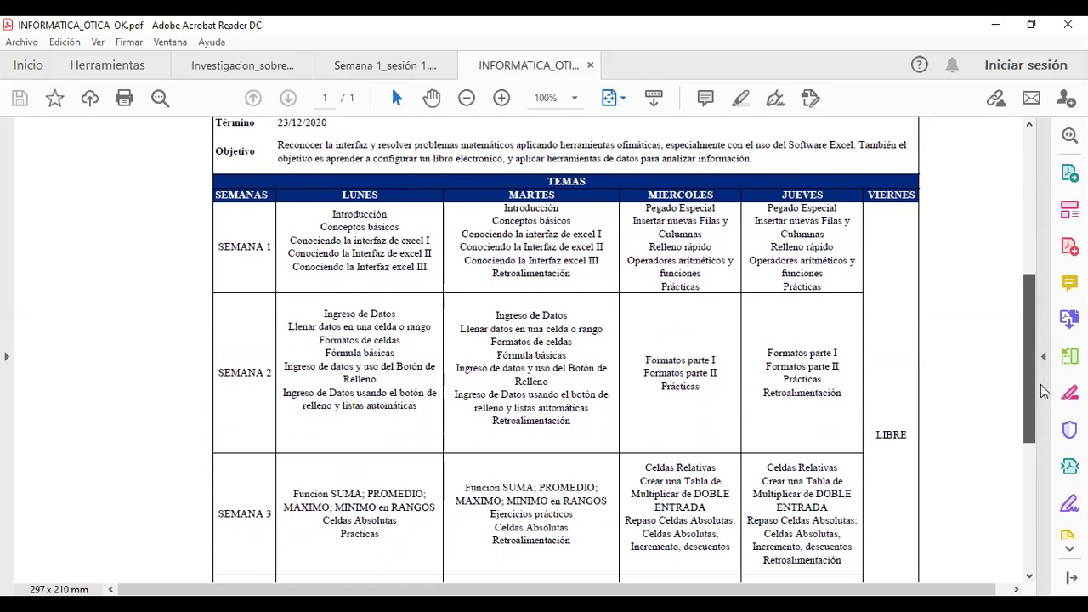
{"action": "left_click_drag", "start_coordinate": [1040, 384], "coordinate": [1041, 432]}
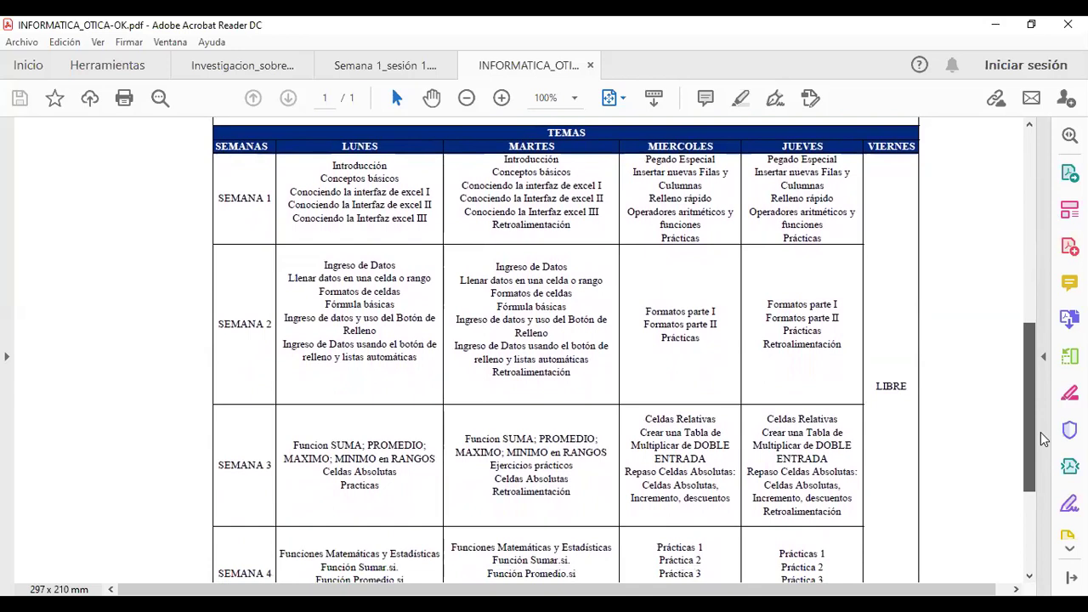
{"action": "scroll", "coordinate": [1041, 432], "scroll_direction": "down", "scroll_amount": 1}
{"action": "scroll", "coordinate": [1041, 439], "scroll_direction": "down", "scroll_amount": 1}
{"action": "mouse_move", "coordinate": [1040, 450]}
{"action": "left_mouse_down"}
{"action": "mouse_move", "coordinate": [1041, 460]}
{"action": "mouse_move", "coordinate": [1037, 397]}
{"action": "left_mouse_up"}
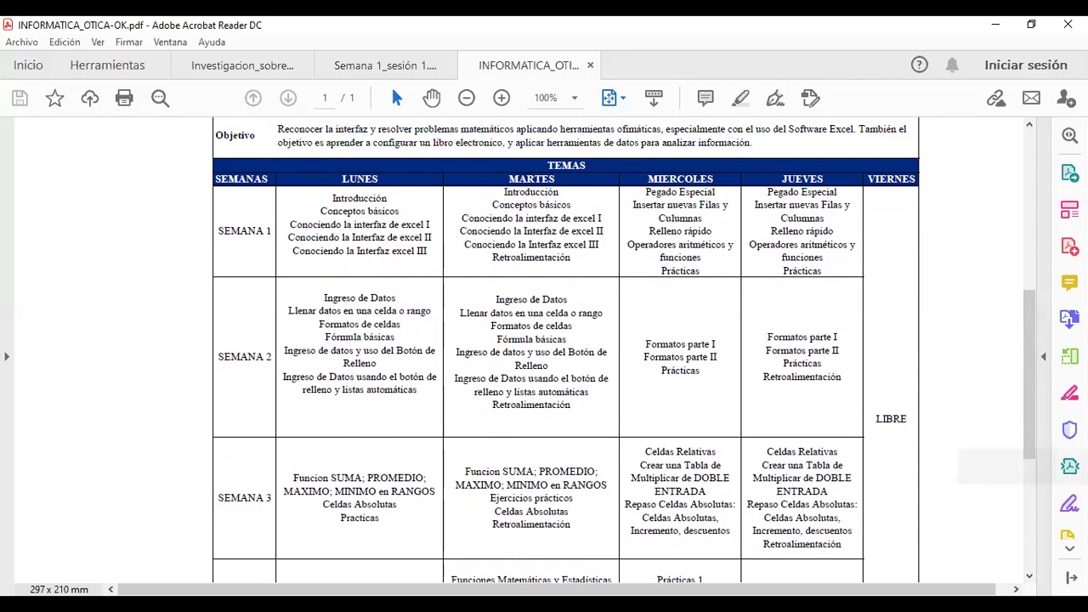
{"action": "left_click_drag", "start_coordinate": [1026, 411], "coordinate": [1039, 532]}
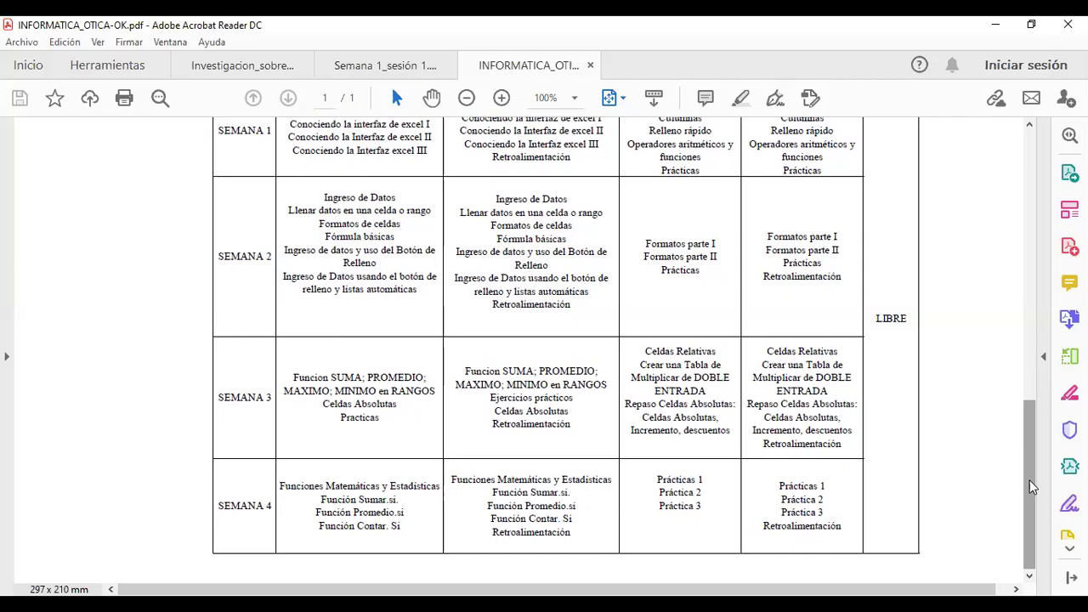
{"action": "left_click_drag", "start_coordinate": [1030, 480], "coordinate": [1026, 459]}
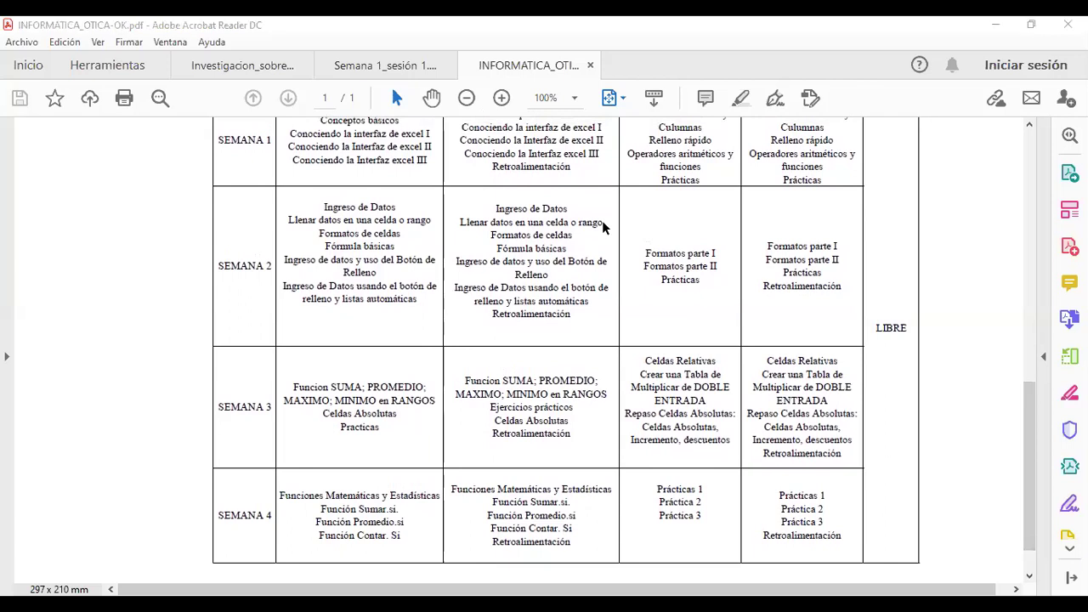
{"action": "mouse_move", "coordinate": [385, 66]}
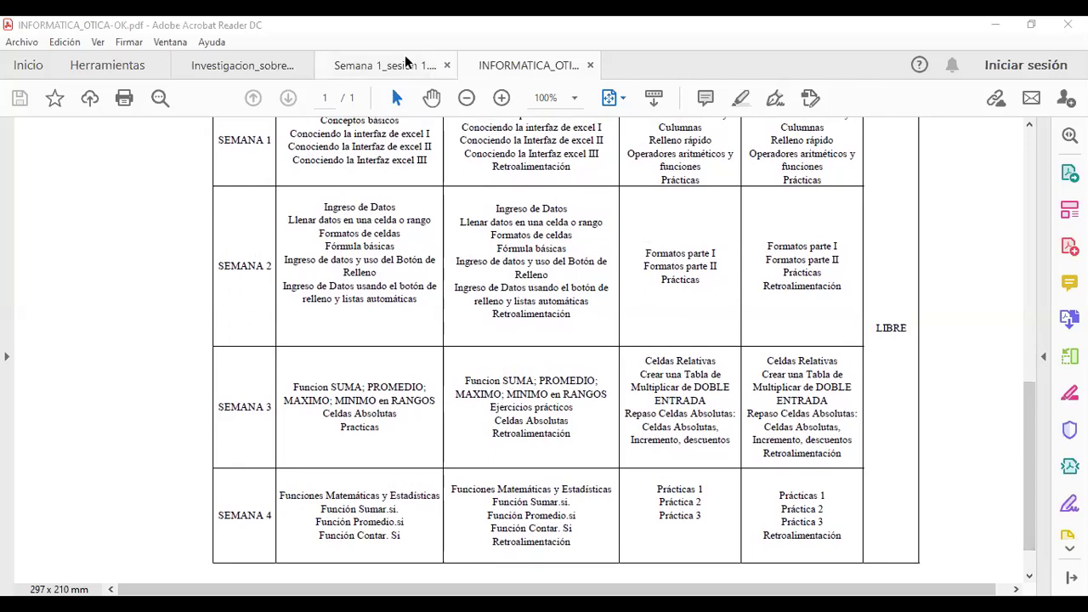
Close INFORMATICA_OTICA-OK.pdf so only Semana 1_sesión 1.pdf remains open
{"action": "left_click", "coordinate": [430, 75]}
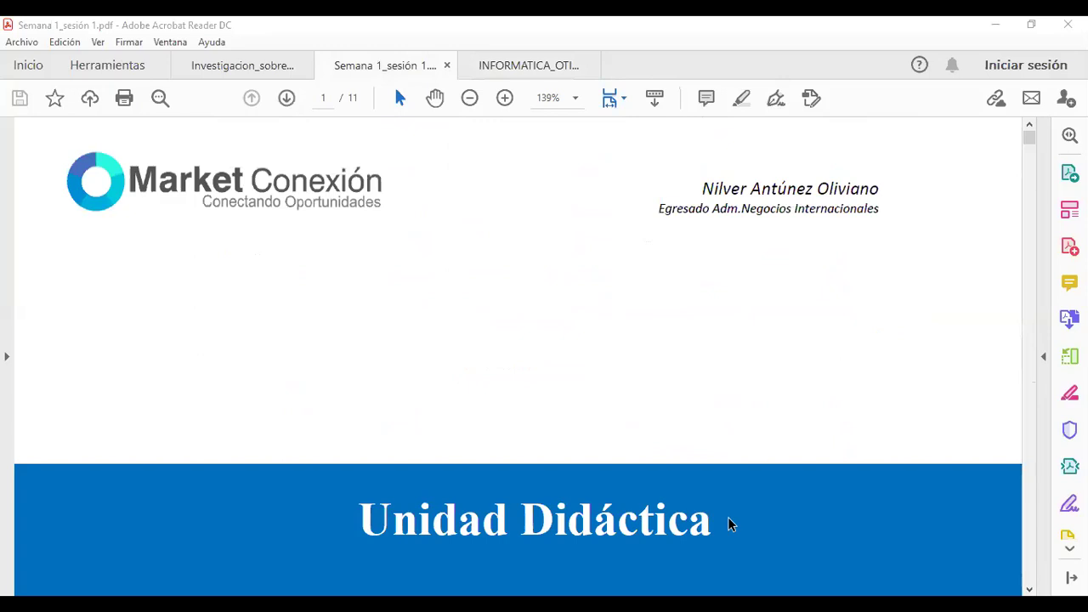
{"action": "left_click", "coordinate": [415, 67]}
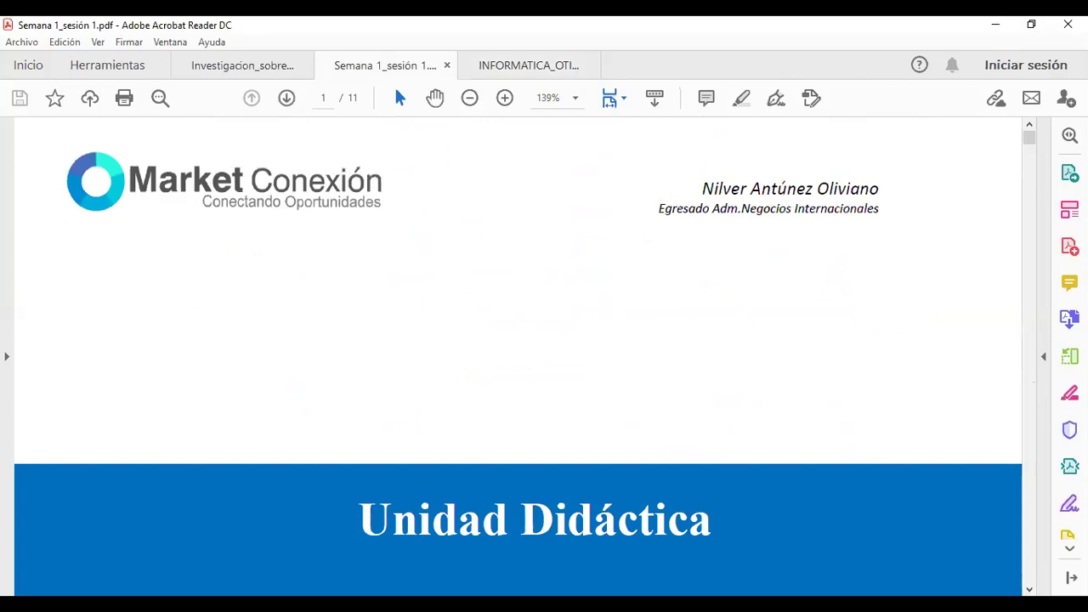
{"action": "left_click", "coordinate": [525, 62]}
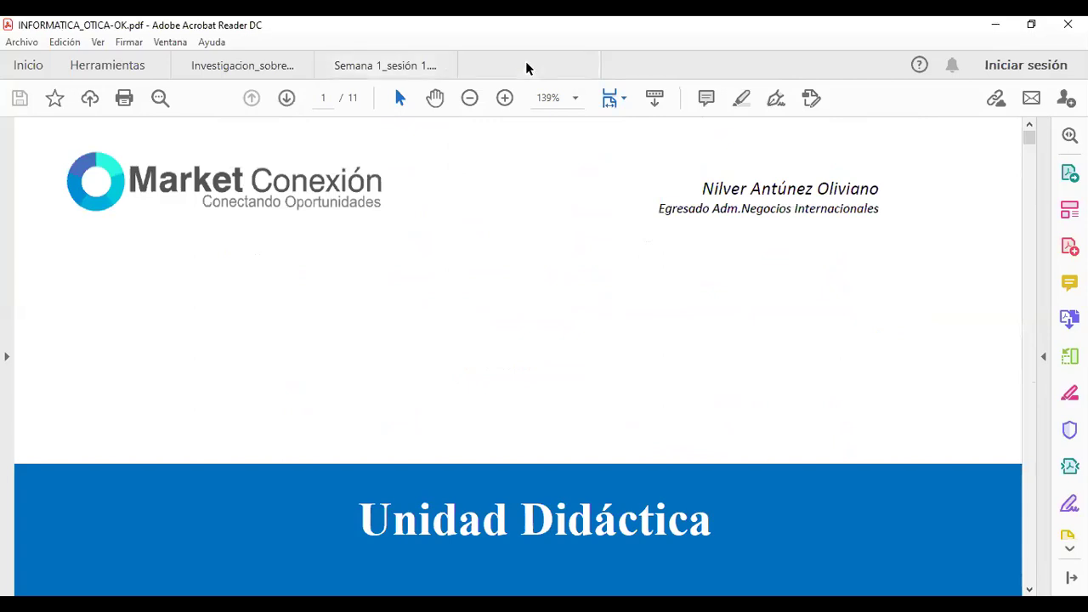
{"action": "left_click", "coordinate": [587, 65]}
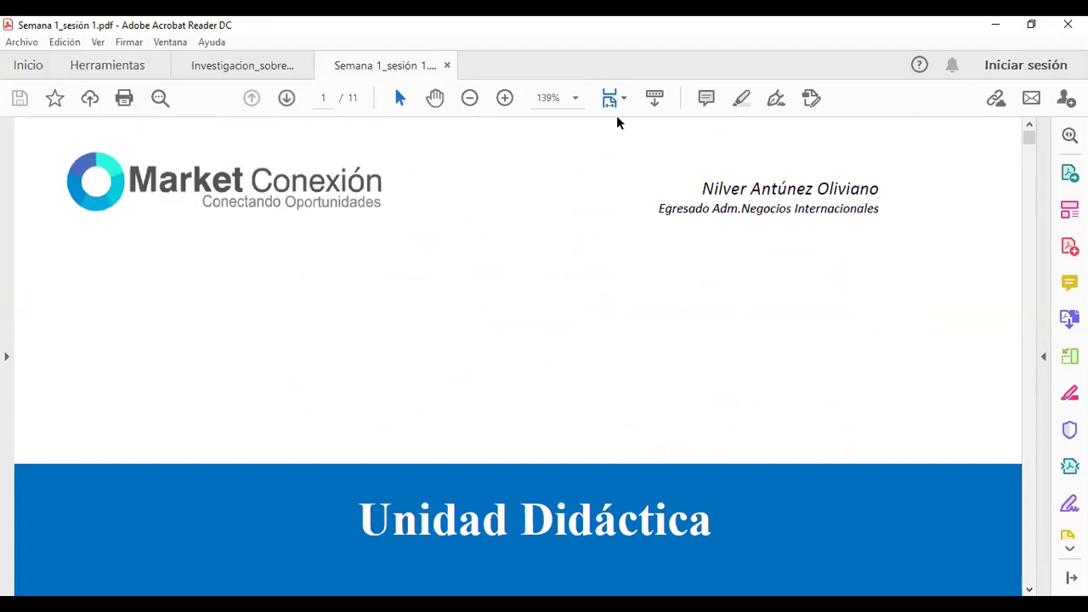
{"action": "left_click", "coordinate": [967, 440]}
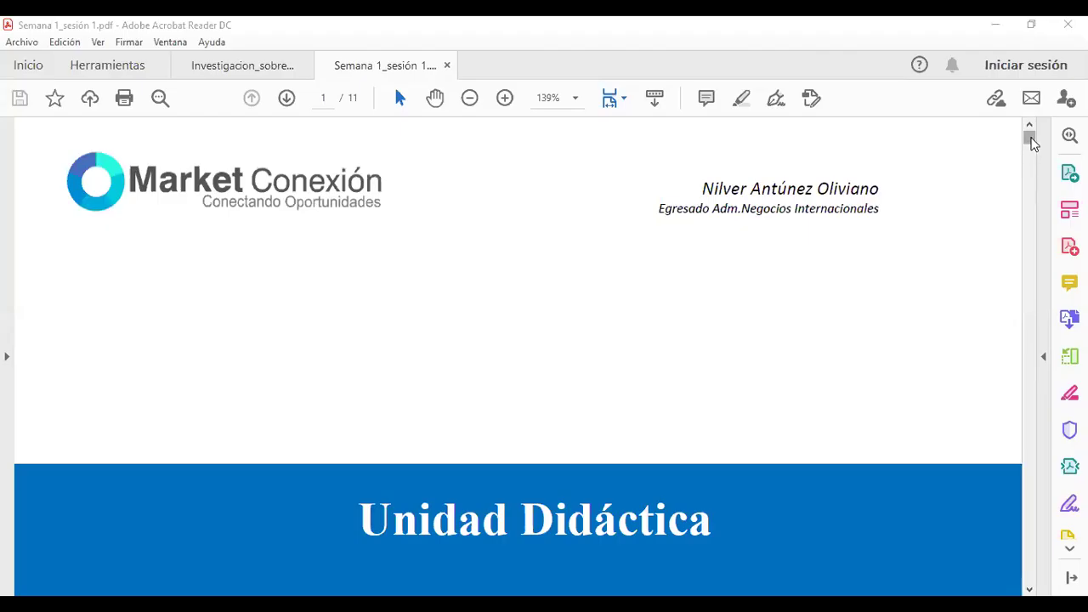
Review page 2's topic list from Conceptos básicos to Práctica dirigida, then page down past it
{"action": "left_click_drag", "start_coordinate": [1033, 144], "coordinate": [1033, 150]}
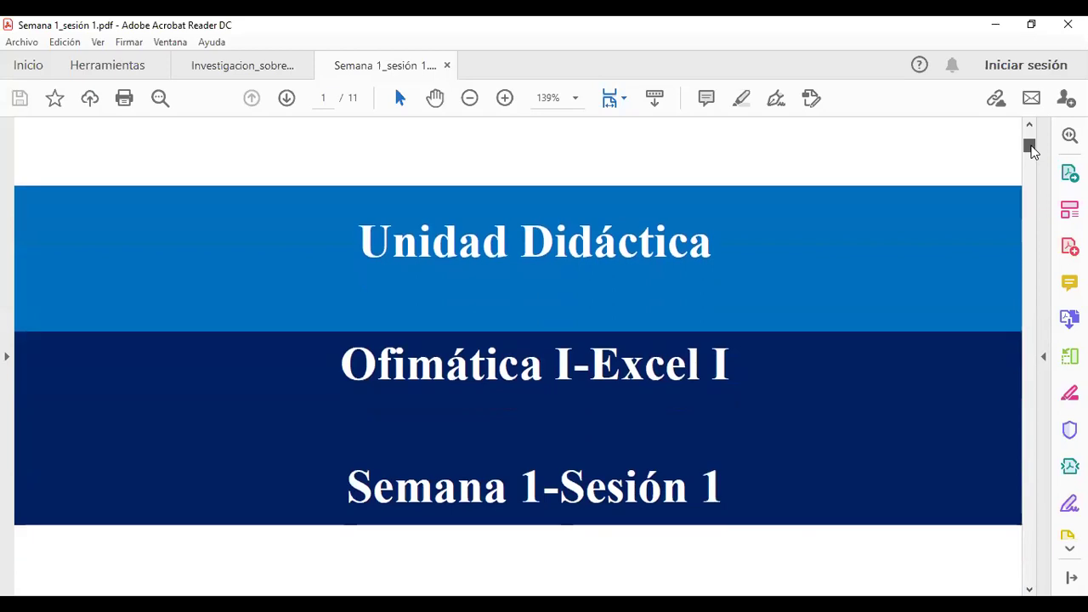
{"action": "left_click_drag", "start_coordinate": [1031, 148], "coordinate": [1026, 177]}
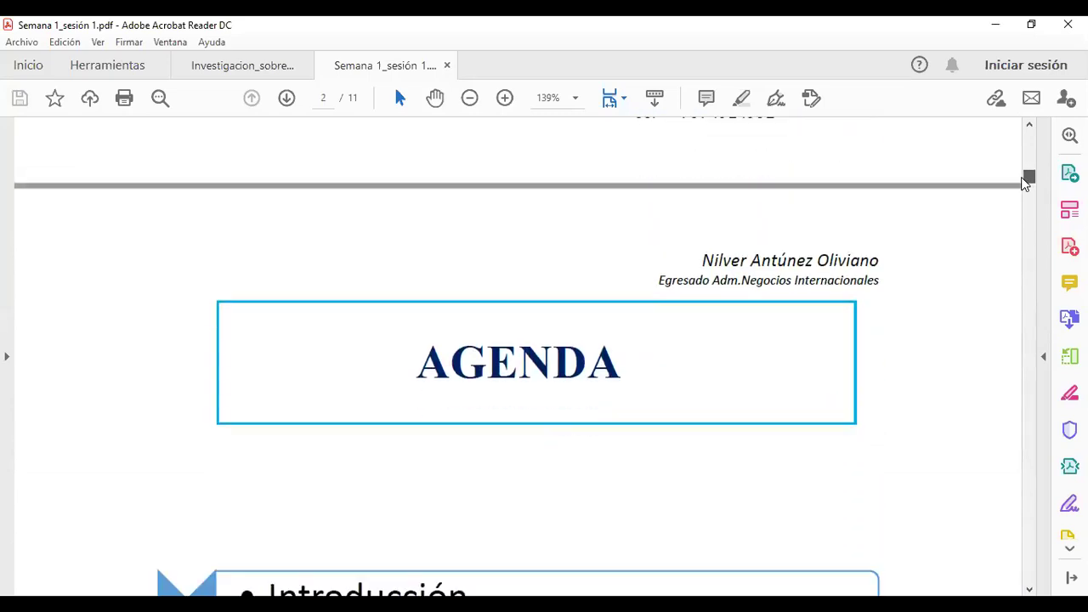
{"action": "left_click_drag", "start_coordinate": [1026, 176], "coordinate": [1020, 184]}
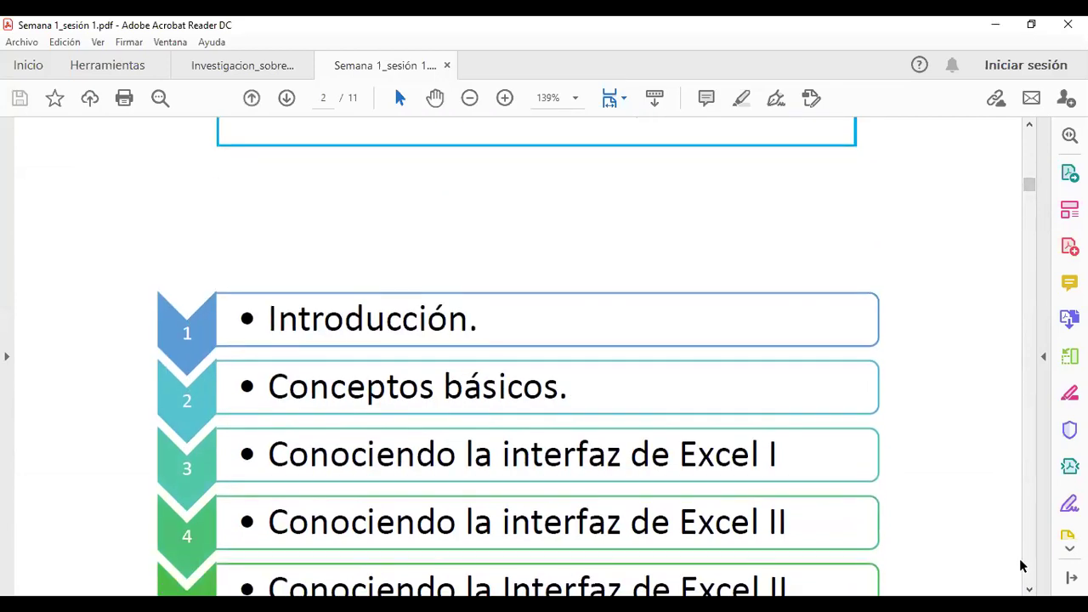
{"action": "scroll", "coordinate": [519, 364], "scroll_direction": "down", "scroll_amount": 3}
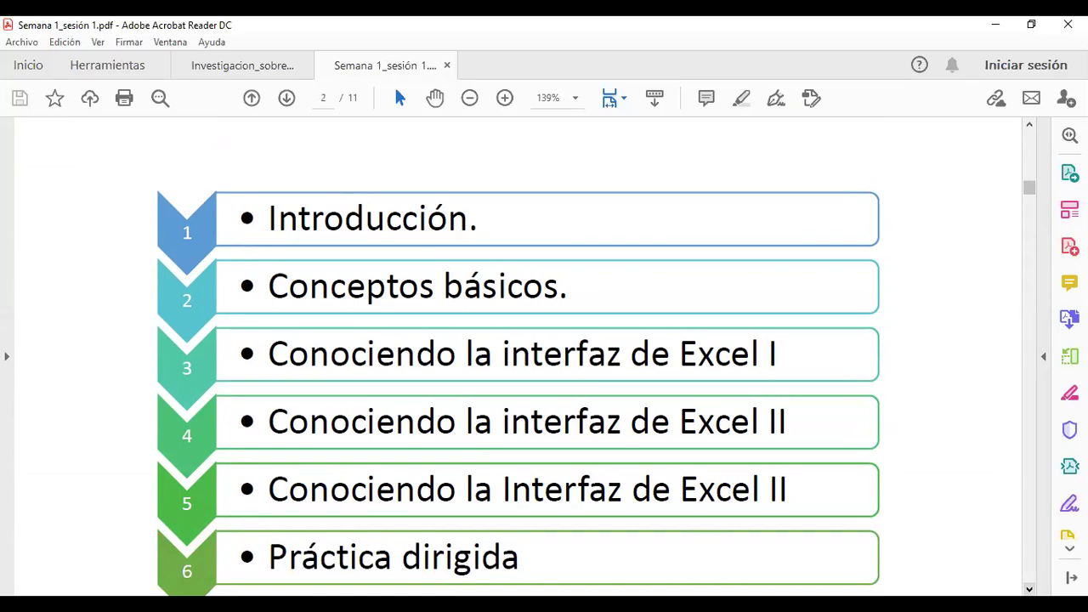
{"action": "scroll", "coordinate": [517, 357], "scroll_direction": "down", "scroll_amount": 5}
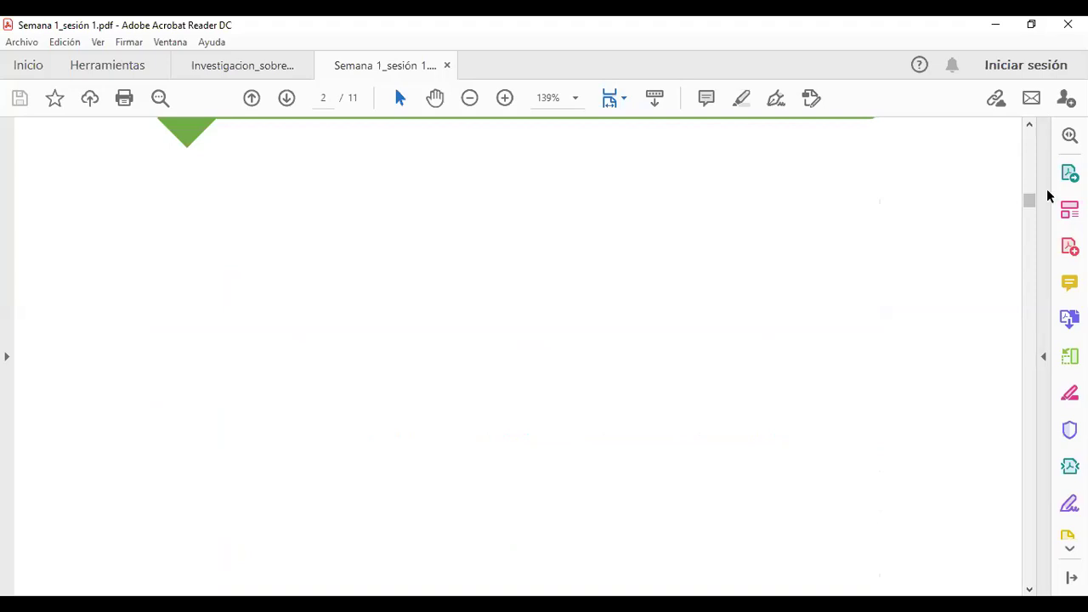
{"action": "left_click", "coordinate": [1029, 124]}
{"action": "left_click", "coordinate": [1029, 124]}
{"action": "left_click", "coordinate": [1028, 124]}
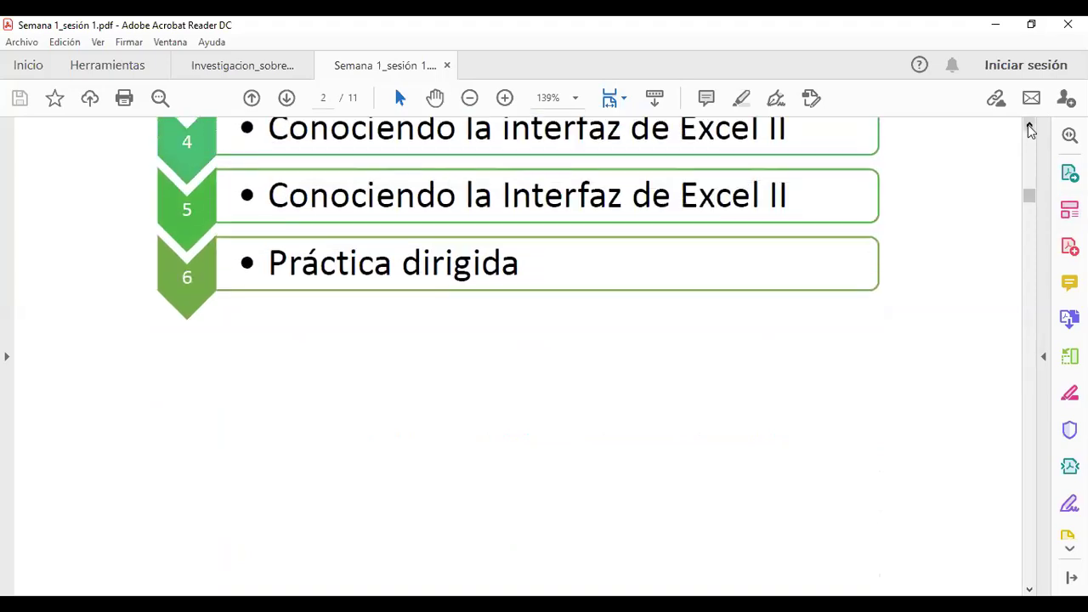
{"action": "left_click", "coordinate": [1029, 125]}
{"action": "left_click", "coordinate": [1028, 125]}
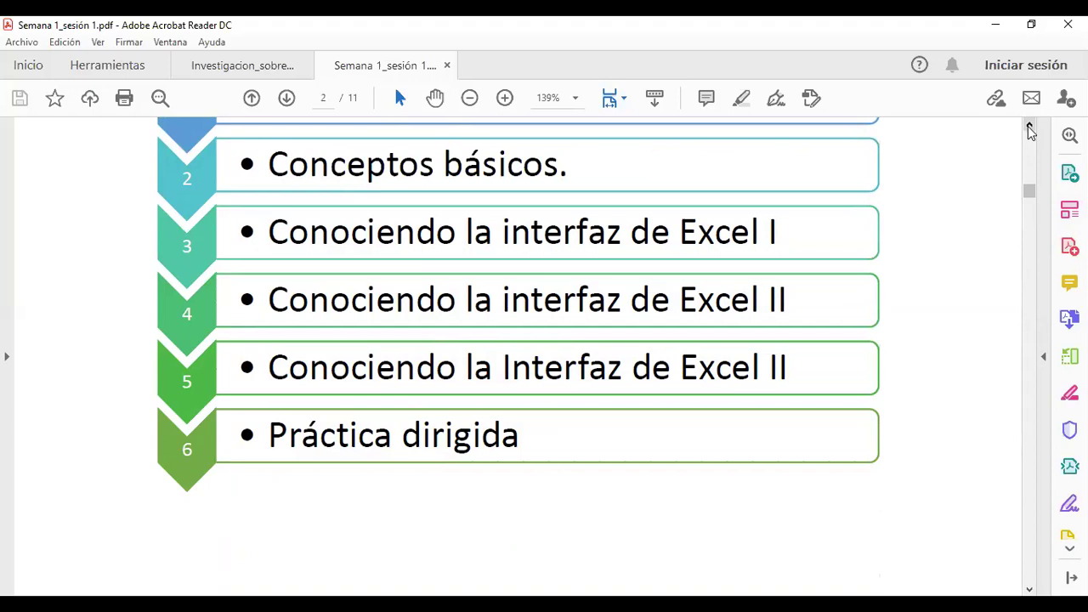
{"action": "left_click", "coordinate": [1030, 589]}
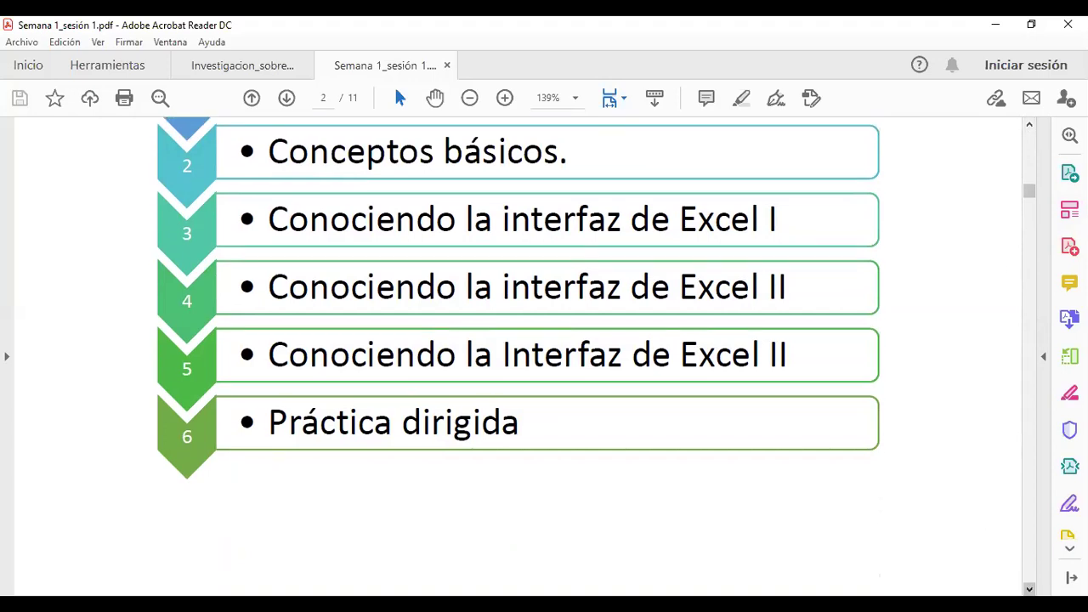
{"action": "left_click", "coordinate": [1029, 589]}
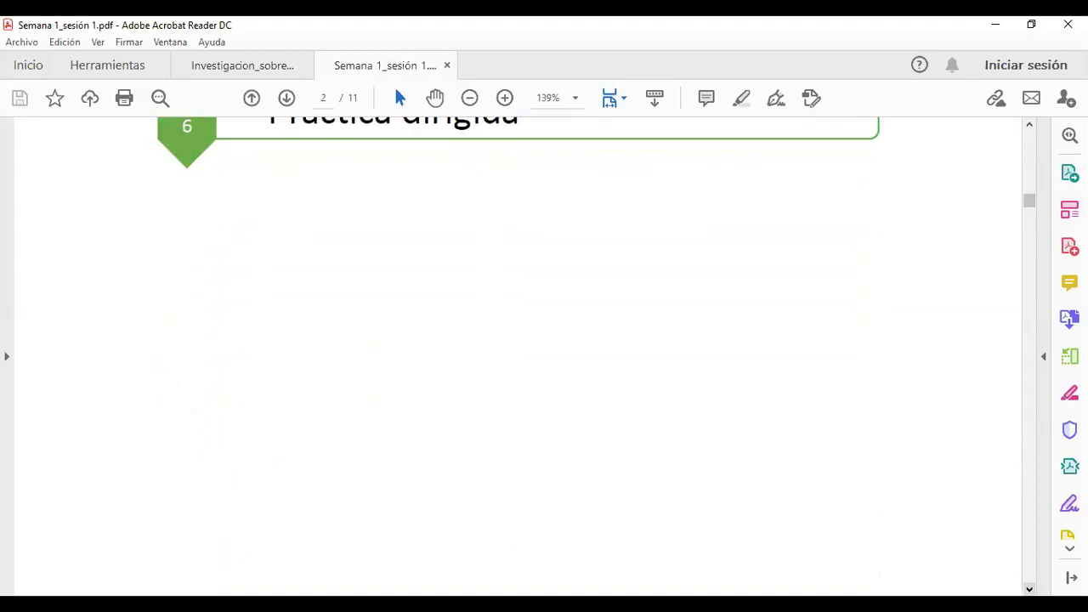
Scroll down into page 3 to show the COMPETENCIA box and its paragraph
{"action": "scroll", "coordinate": [518, 357], "scroll_direction": "down", "scroll_amount": 1}
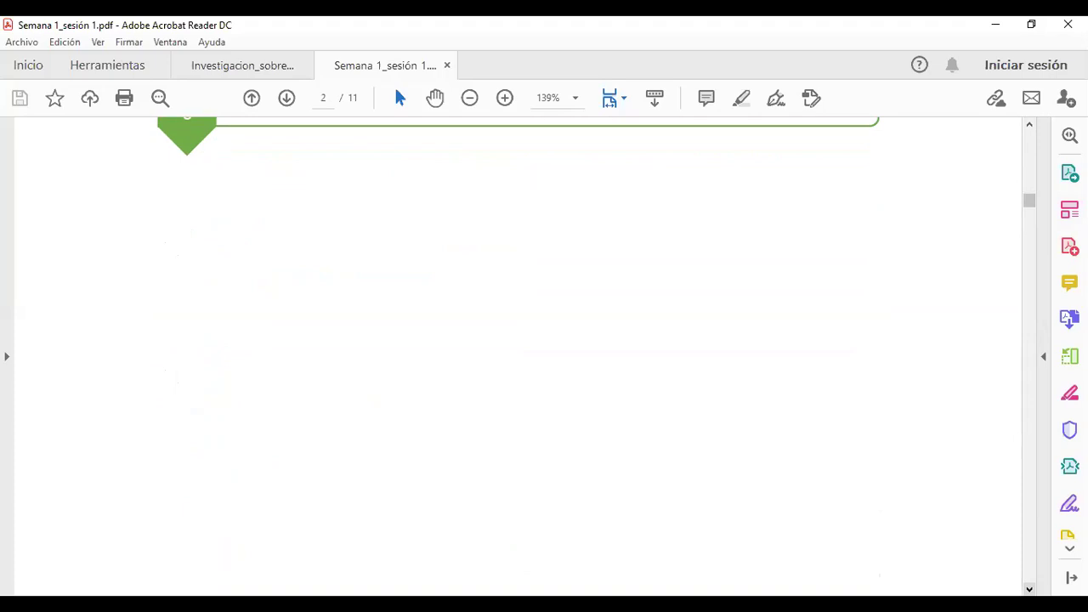
{"action": "scroll", "coordinate": [519, 357], "scroll_direction": "down", "scroll_amount": 1}
{"action": "scroll", "coordinate": [518, 357], "scroll_direction": "down", "scroll_amount": 3}
{"action": "scroll", "coordinate": [518, 357], "scroll_direction": "down", "scroll_amount": 4}
{"action": "scroll", "coordinate": [519, 357], "scroll_direction": "down", "scroll_amount": 1}
{"action": "scroll", "coordinate": [519, 357], "scroll_direction": "down", "scroll_amount": 3}
{"action": "scroll", "coordinate": [519, 357], "scroll_direction": "down", "scroll_amount": 3}
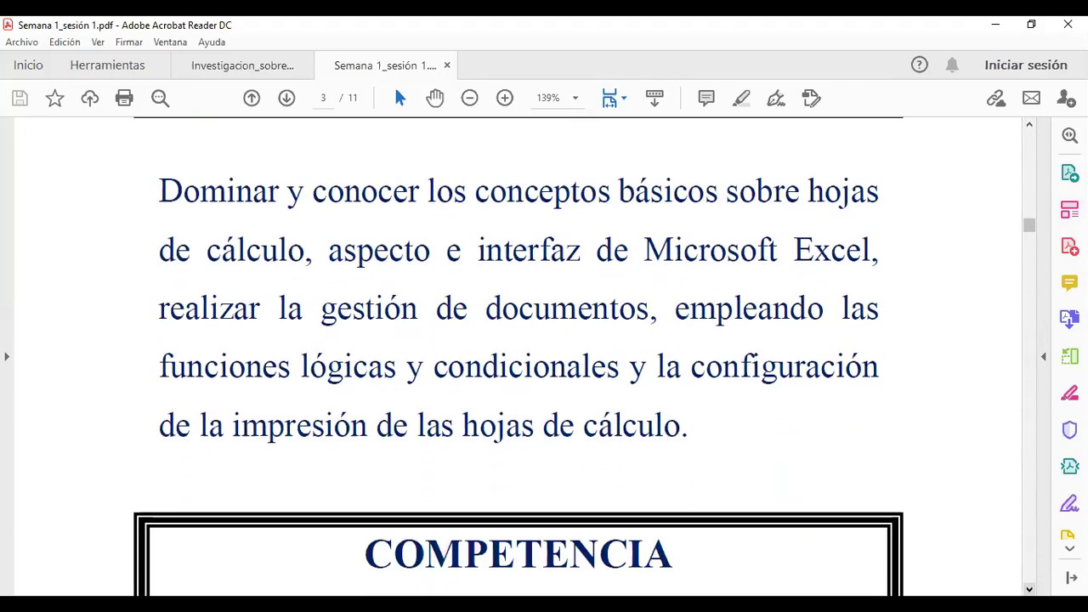
{"action": "scroll", "coordinate": [518, 357], "scroll_direction": "down", "scroll_amount": 3}
{"action": "scroll", "coordinate": [519, 357], "scroll_direction": "down", "scroll_amount": 3}
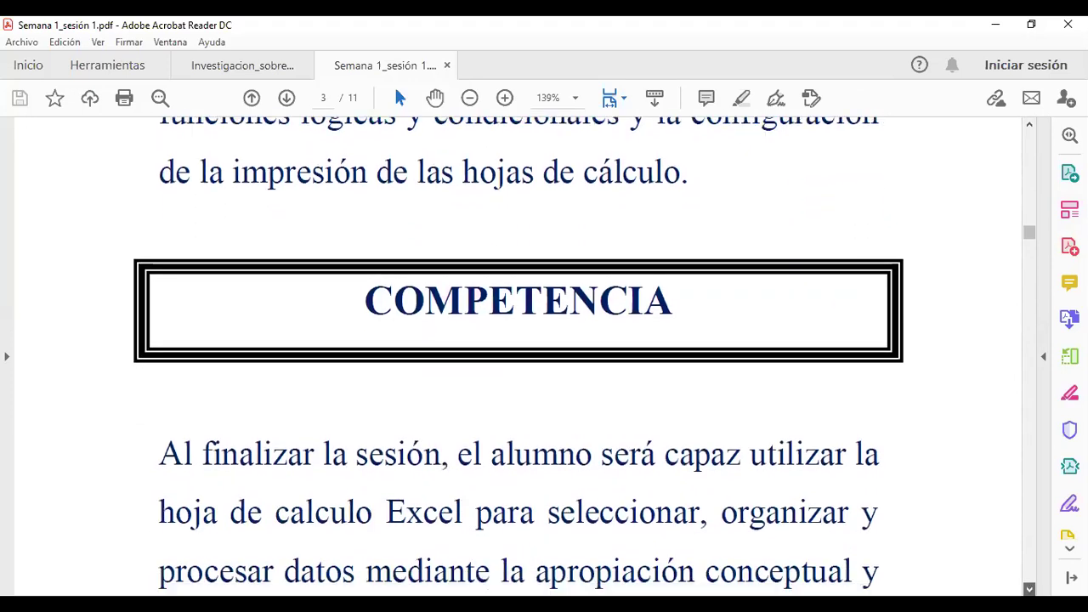
{"action": "scroll", "coordinate": [518, 357], "scroll_direction": "down", "scroll_amount": 2}
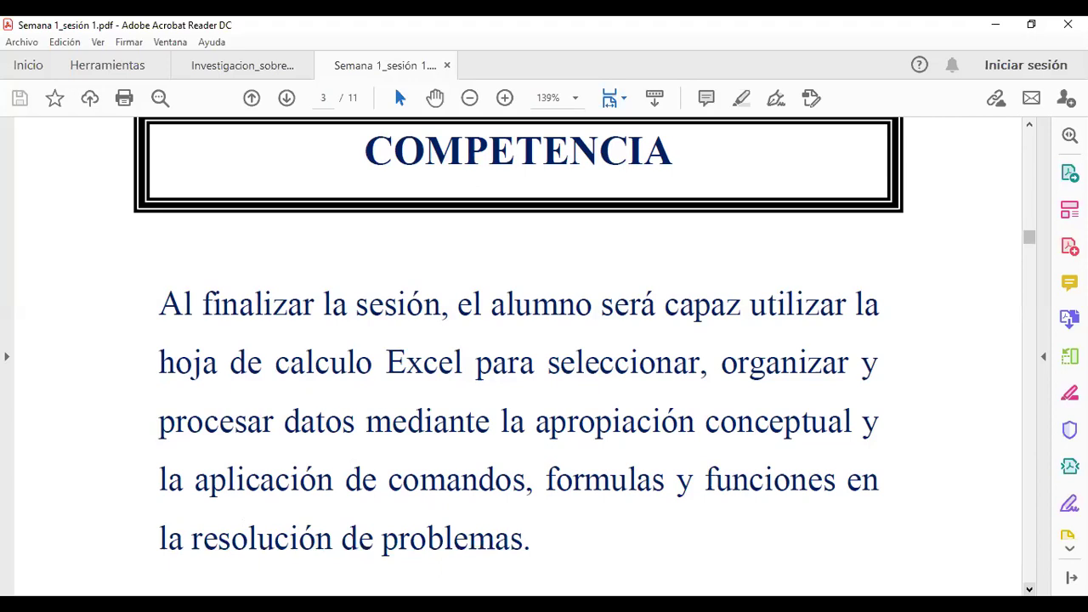
{"action": "scroll", "coordinate": [519, 357], "scroll_direction": "down", "scroll_amount": 1}
{"action": "scroll", "coordinate": [518, 357], "scroll_direction": "down", "scroll_amount": 3}
{"action": "scroll", "coordinate": [519, 358], "scroll_direction": "down", "scroll_amount": 5}
{"action": "scroll", "coordinate": [518, 357], "scroll_direction": "down", "scroll_amount": 8}
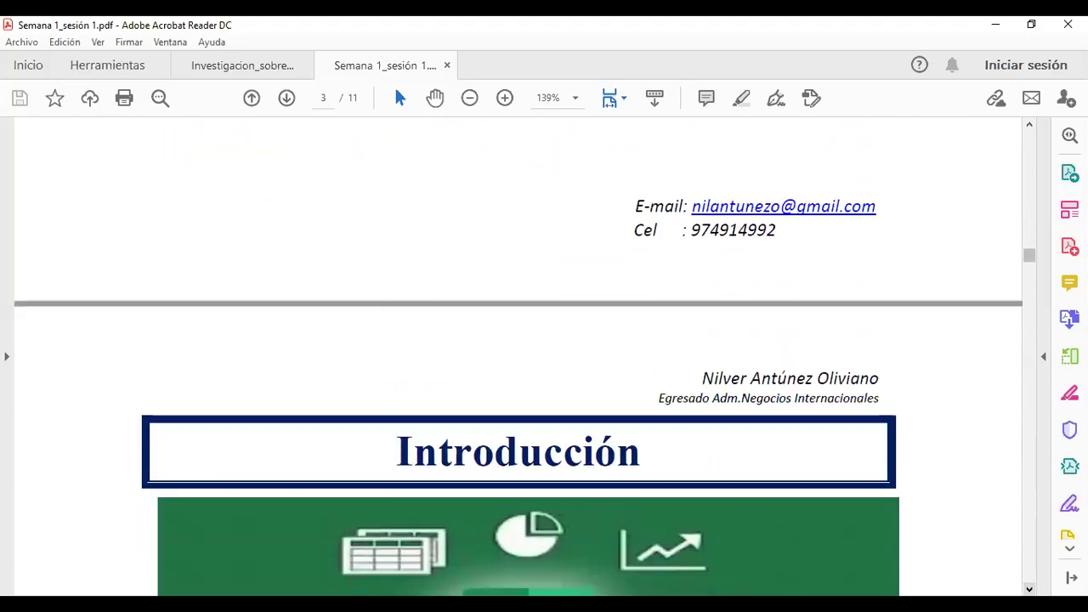
{"action": "scroll", "coordinate": [518, 357], "scroll_direction": "down", "scroll_amount": 2}
{"action": "scroll", "coordinate": [518, 357], "scroll_direction": "down", "scroll_amount": 1}
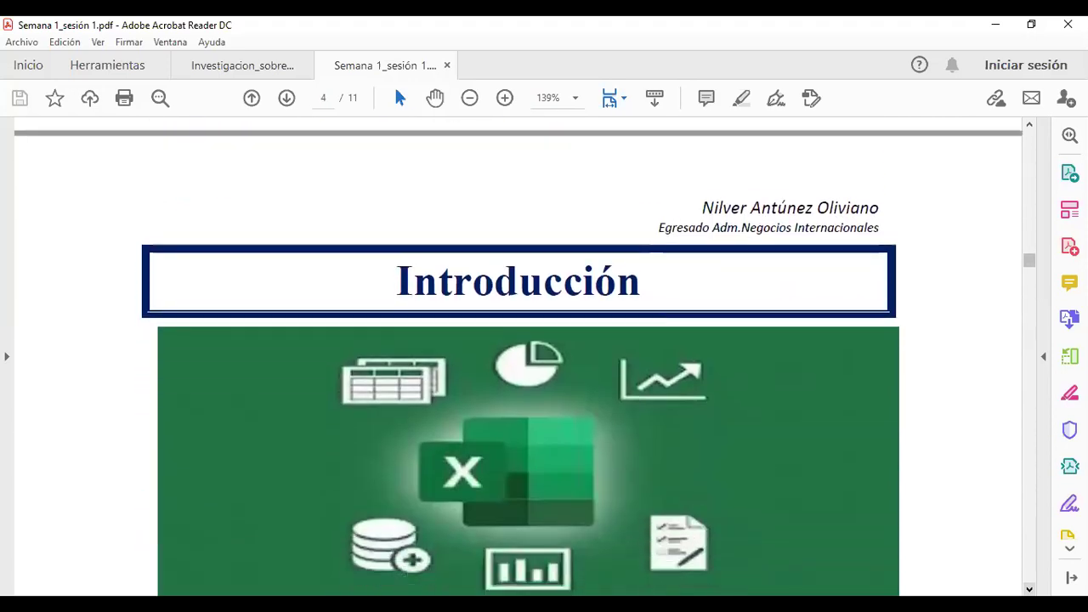
{"action": "scroll", "coordinate": [519, 357], "scroll_direction": "down", "scroll_amount": 1}
{"action": "scroll", "coordinate": [519, 357], "scroll_direction": "down", "scroll_amount": 1}
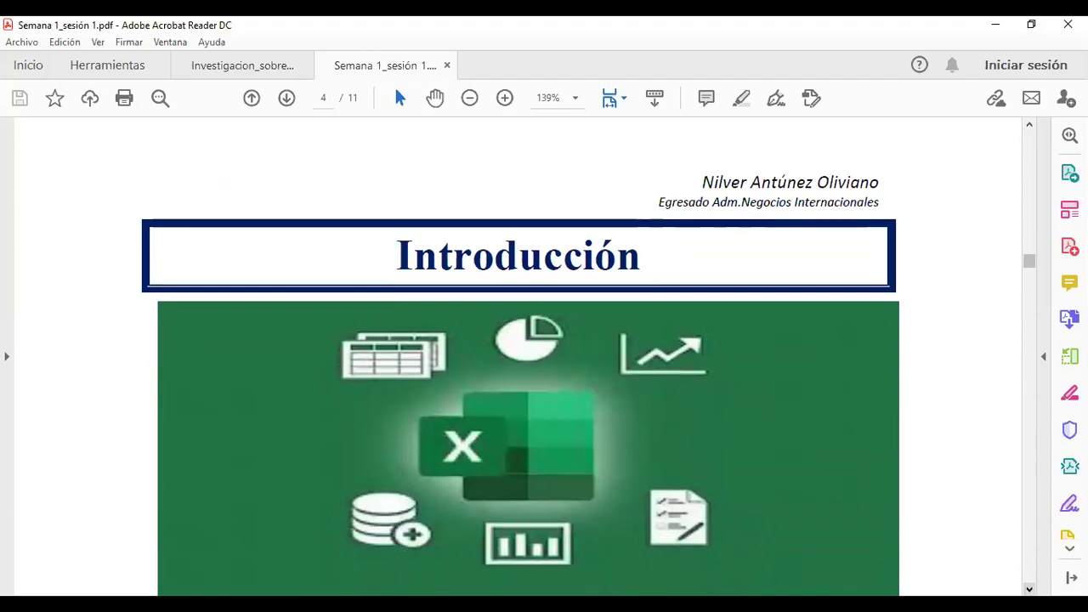
{"action": "scroll", "coordinate": [518, 357], "scroll_direction": "down", "scroll_amount": 1}
{"action": "scroll", "coordinate": [519, 357], "scroll_direction": "down", "scroll_amount": 1}
{"action": "scroll", "coordinate": [518, 357], "scroll_direction": "down", "scroll_amount": 1}
{"action": "scroll", "coordinate": [518, 357], "scroll_direction": "down", "scroll_amount": 1}
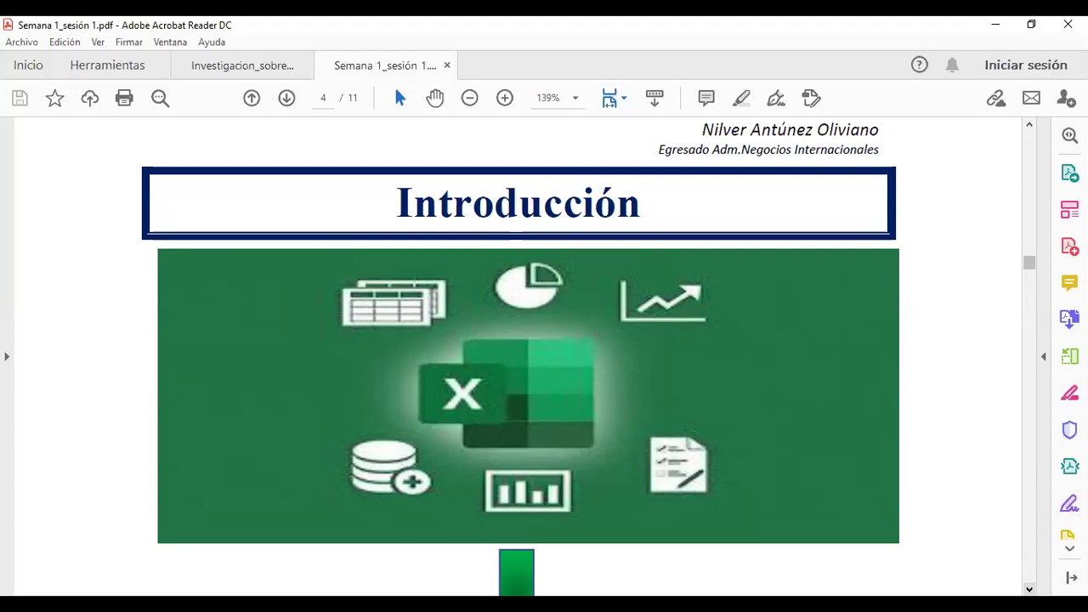
Scroll to page 4's spreadsheet definition, down to the Hoja Electrónica heading
{"action": "scroll", "coordinate": [518, 357], "scroll_direction": "down", "scroll_amount": 1}
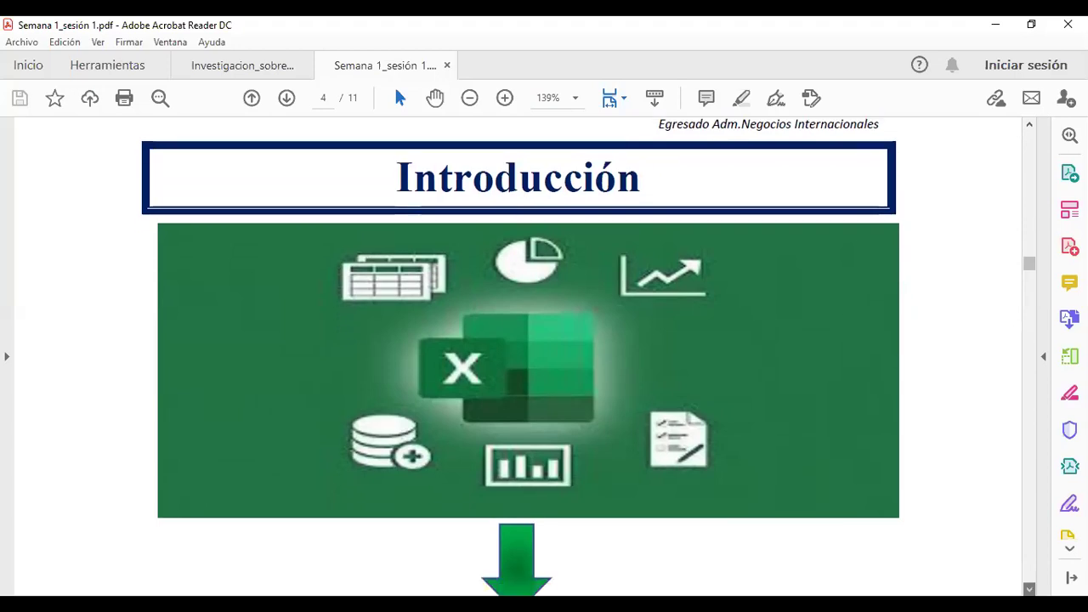
{"action": "scroll", "coordinate": [519, 357], "scroll_direction": "down", "scroll_amount": 1}
{"action": "scroll", "coordinate": [519, 357], "scroll_direction": "down", "scroll_amount": 3}
{"action": "scroll", "coordinate": [519, 357], "scroll_direction": "down", "scroll_amount": 1}
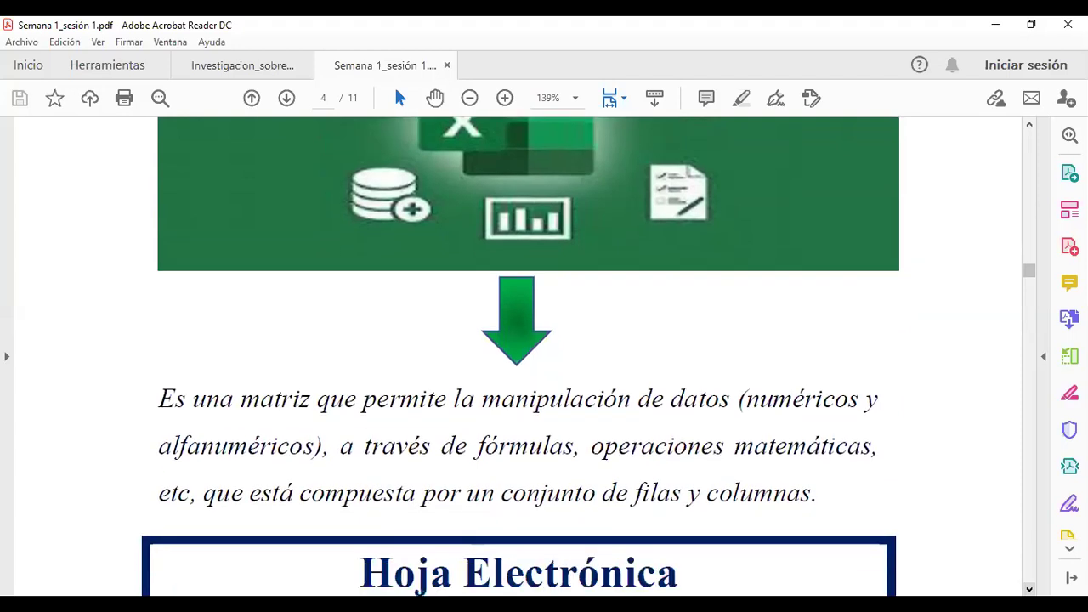
{"action": "scroll", "coordinate": [519, 357], "scroll_direction": "down", "scroll_amount": 1}
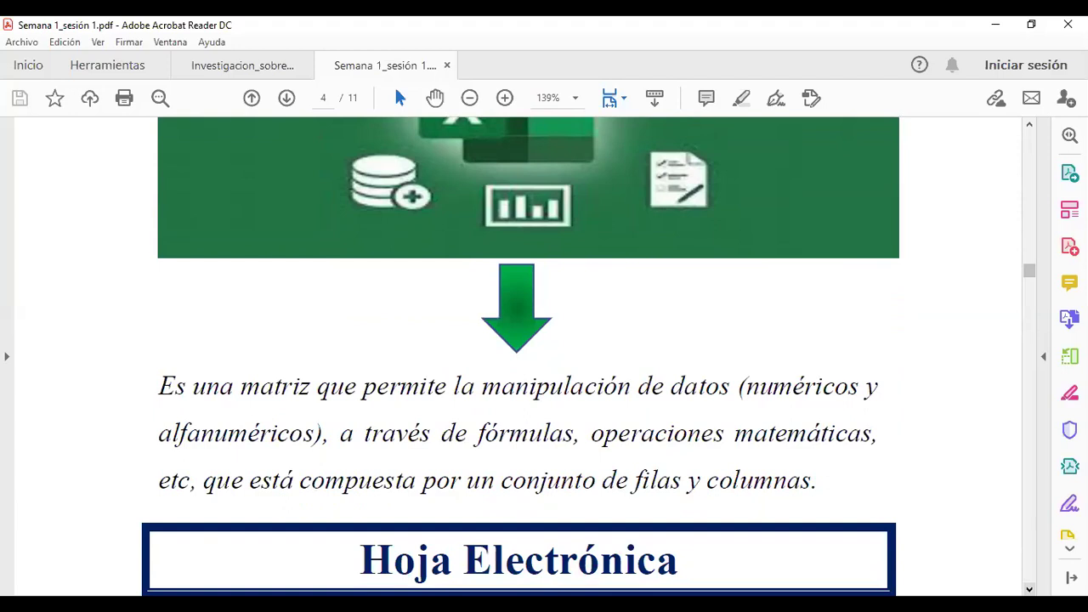
{"action": "scroll", "coordinate": [518, 357], "scroll_direction": "down", "scroll_amount": 1}
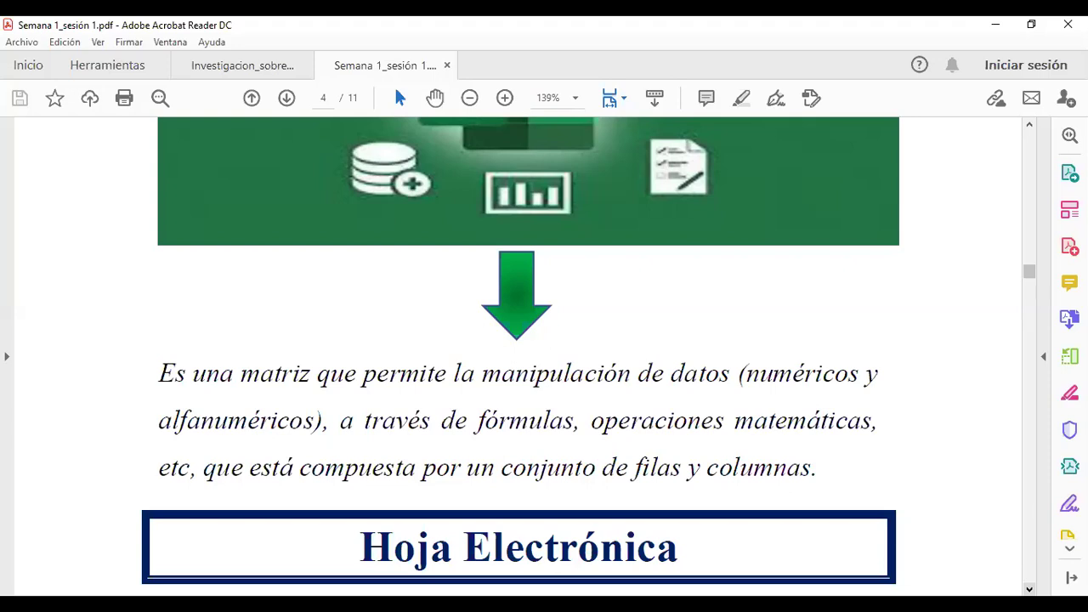
Scroll until the full Hoja Electrónica quote and its Excel screenshot are visible
{"action": "scroll", "coordinate": [519, 358], "scroll_direction": "down", "scroll_amount": 2}
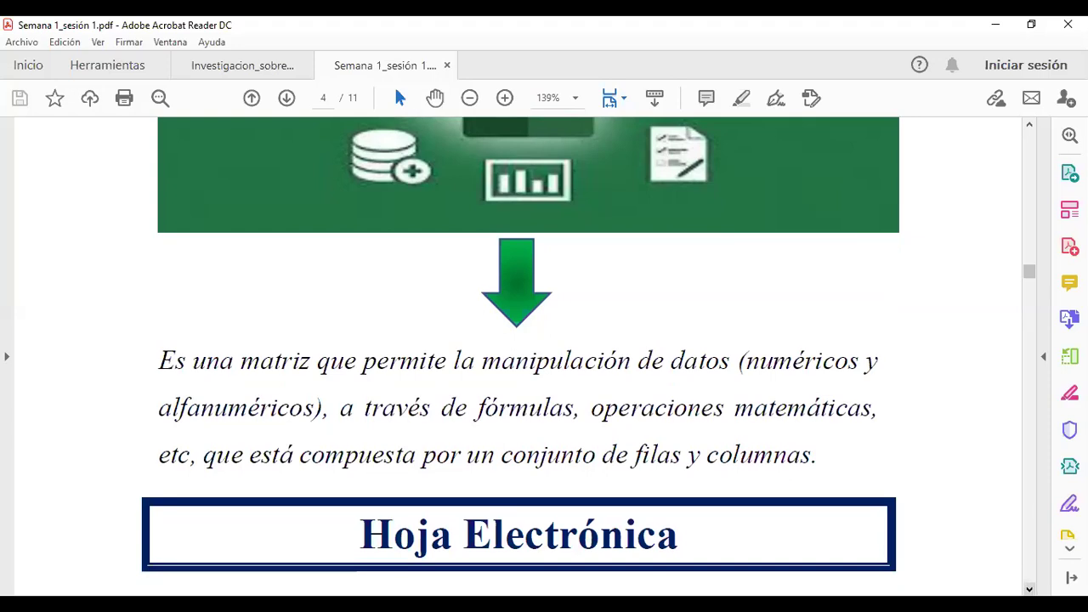
{"action": "scroll", "coordinate": [518, 357], "scroll_direction": "down", "scroll_amount": 3}
{"action": "scroll", "coordinate": [518, 357], "scroll_direction": "down", "scroll_amount": 1}
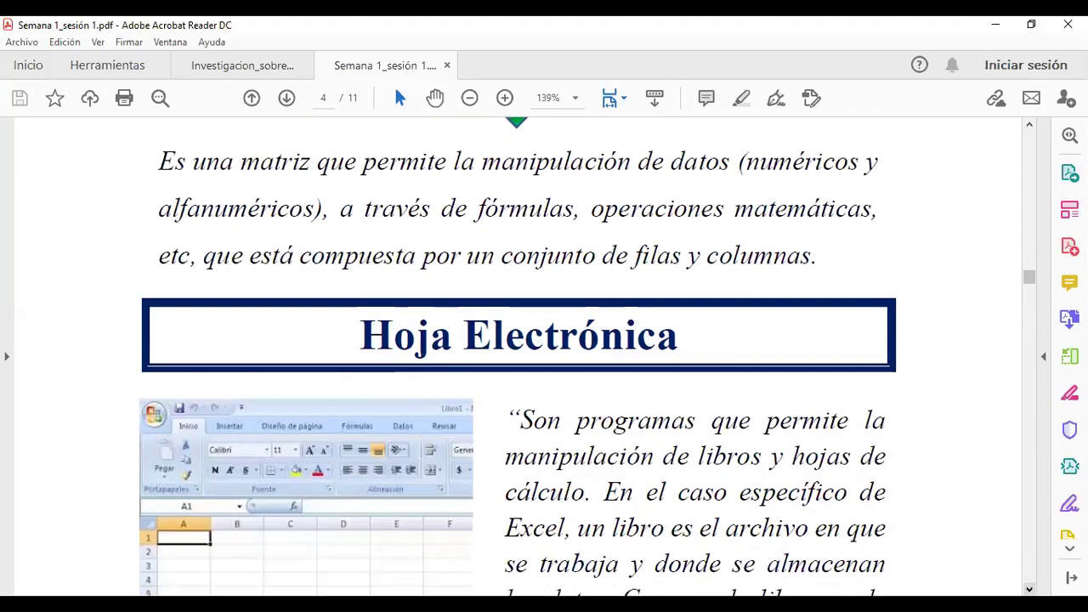
{"action": "scroll", "coordinate": [518, 357], "scroll_direction": "down", "scroll_amount": 1}
{"action": "scroll", "coordinate": [519, 357], "scroll_direction": "down", "scroll_amount": 1}
{"action": "scroll", "coordinate": [518, 358], "scroll_direction": "down", "scroll_amount": 1}
{"action": "scroll", "coordinate": [518, 357], "scroll_direction": "down", "scroll_amount": 1}
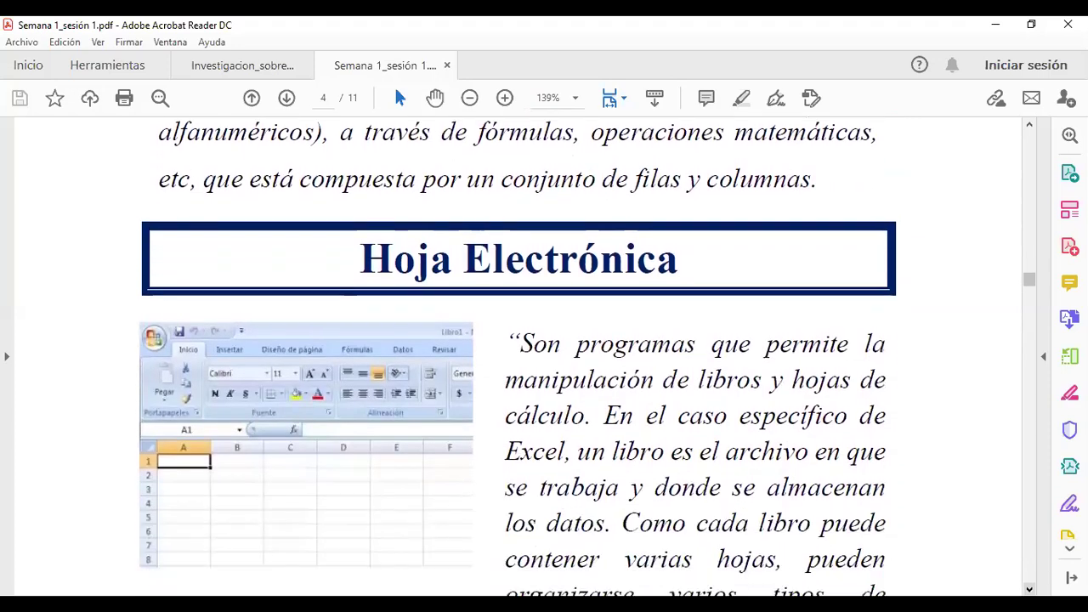
{"action": "scroll", "coordinate": [518, 357], "scroll_direction": "down", "scroll_amount": 1}
{"action": "scroll", "coordinate": [518, 357], "scroll_direction": "down", "scroll_amount": 1}
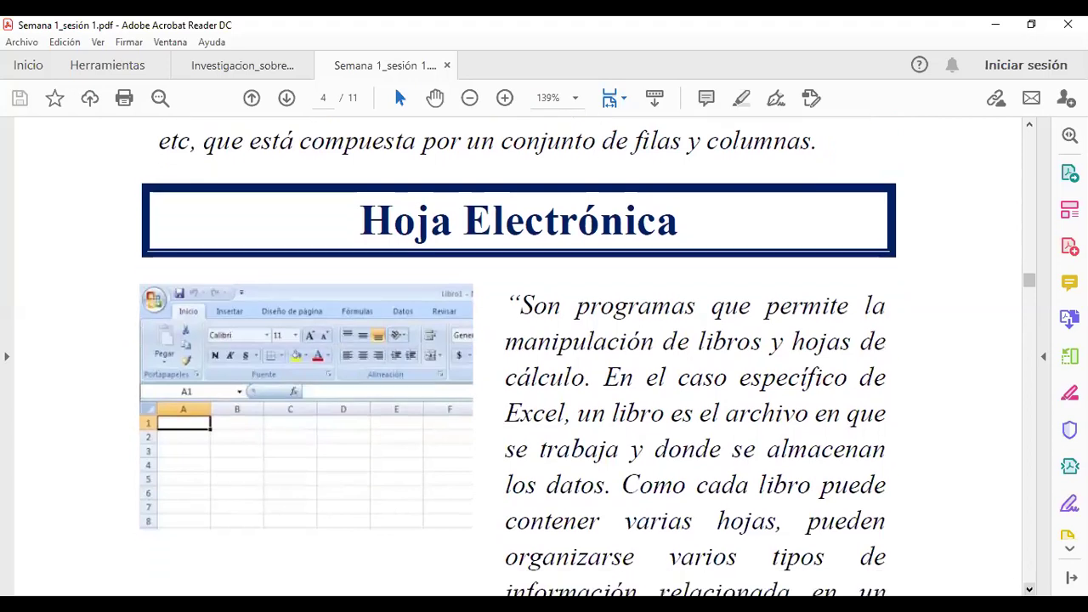
{"action": "scroll", "coordinate": [519, 357], "scroll_direction": "down", "scroll_amount": 1}
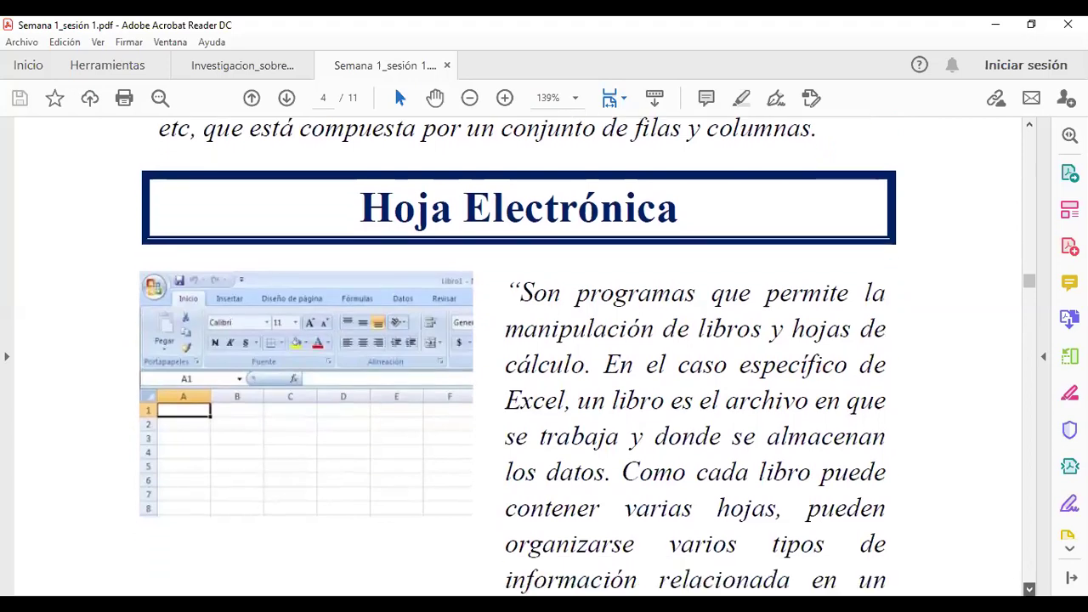
{"action": "scroll", "coordinate": [519, 357], "scroll_direction": "down", "scroll_amount": 1}
{"action": "scroll", "coordinate": [519, 357], "scroll_direction": "down", "scroll_amount": 1}
{"action": "scroll", "coordinate": [518, 357], "scroll_direction": "down", "scroll_amount": 1}
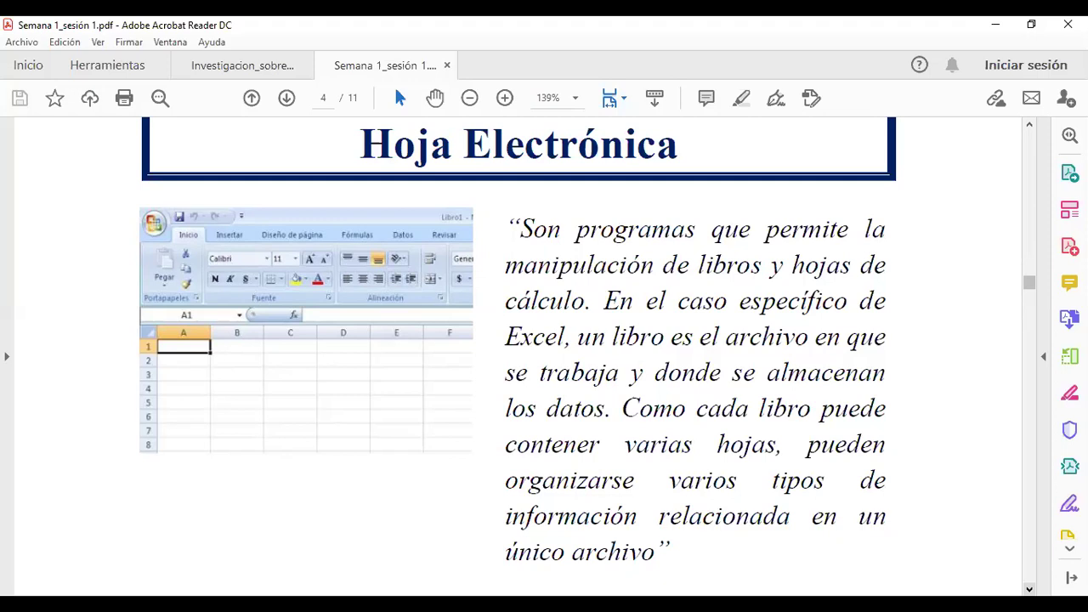
Scroll to the video link and briefly select the word vdcqFg in it
{"action": "scroll", "coordinate": [519, 357], "scroll_direction": "down", "scroll_amount": 1}
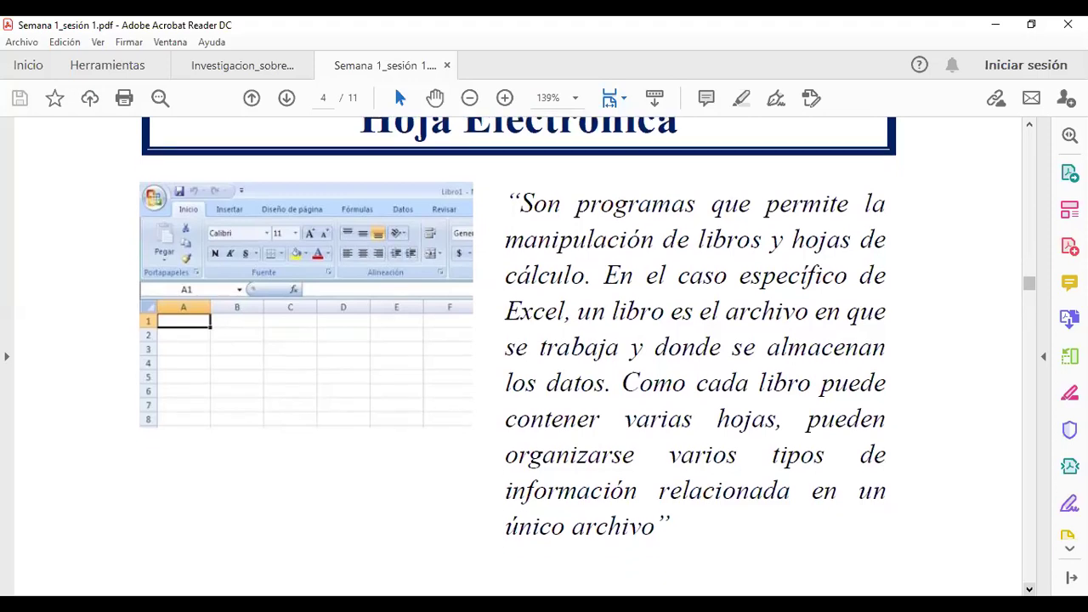
{"action": "scroll", "coordinate": [518, 357], "scroll_direction": "down", "scroll_amount": 3}
{"action": "scroll", "coordinate": [518, 357], "scroll_direction": "down", "scroll_amount": 4}
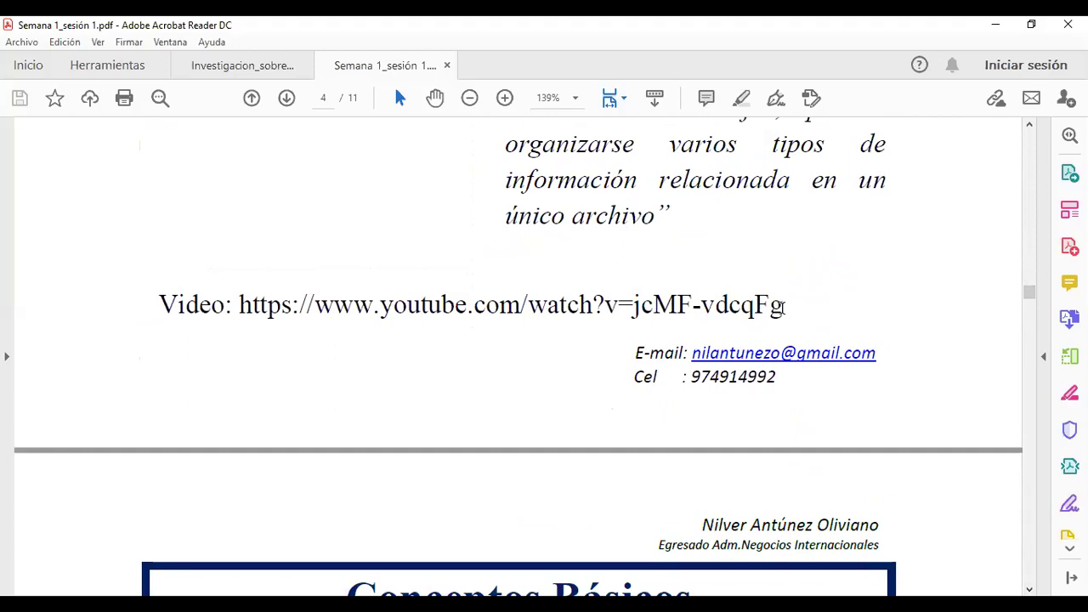
{"action": "double_click", "coordinate": [782, 306]}
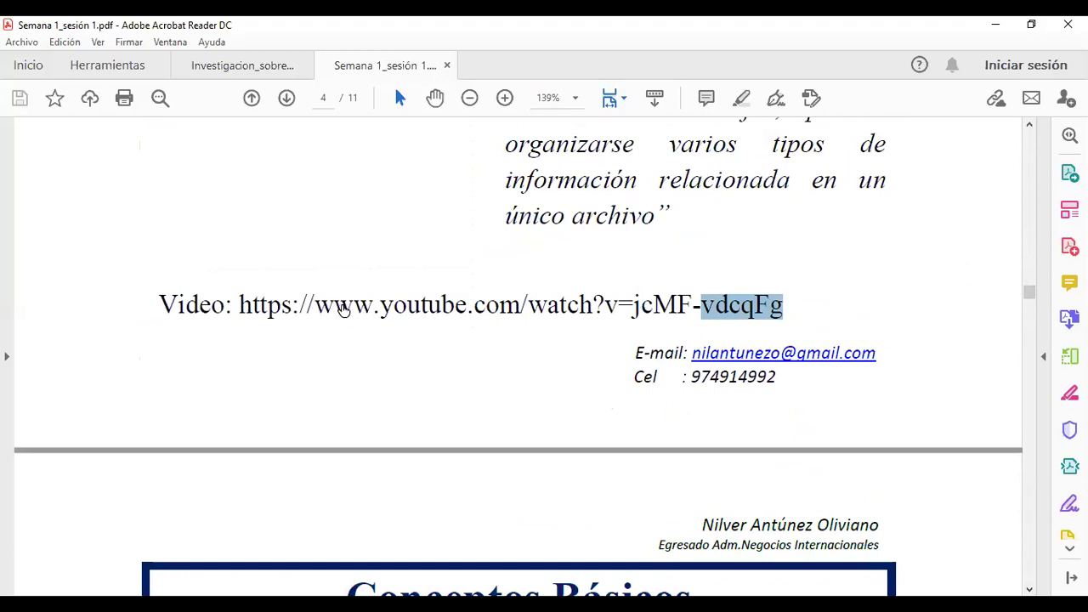
{"action": "left_click", "coordinate": [805, 328]}
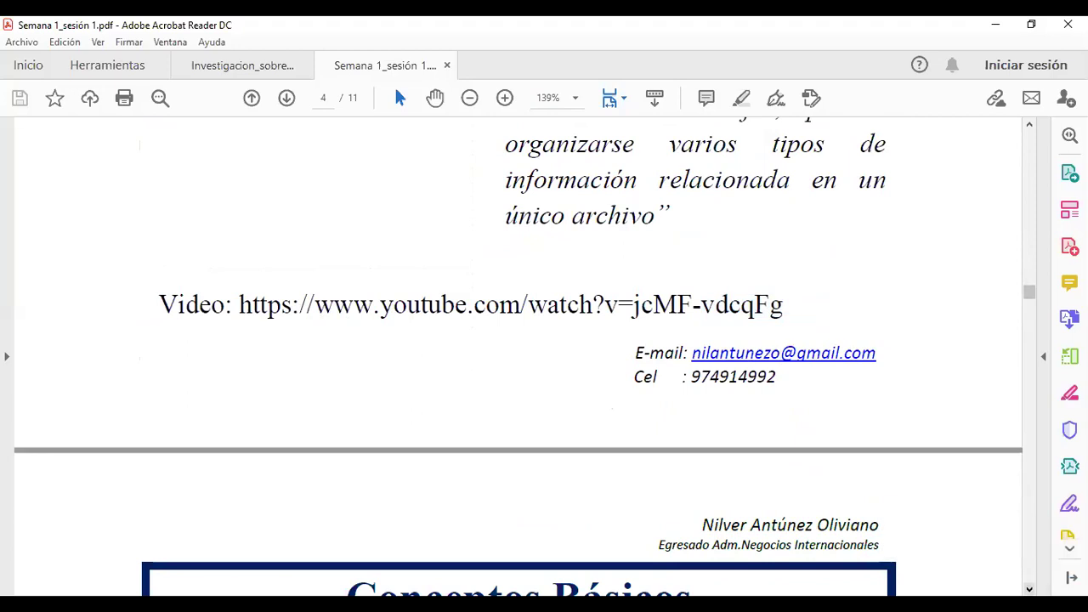
Scroll down to page 5's Conceptos Básicos slide defining Excel
{"action": "scroll", "coordinate": [518, 357], "scroll_direction": "down", "scroll_amount": 1}
{"action": "scroll", "coordinate": [519, 357], "scroll_direction": "down", "scroll_amount": 2}
{"action": "scroll", "coordinate": [518, 357], "scroll_direction": "down", "scroll_amount": 5}
{"action": "scroll", "coordinate": [518, 357], "scroll_direction": "down", "scroll_amount": 2}
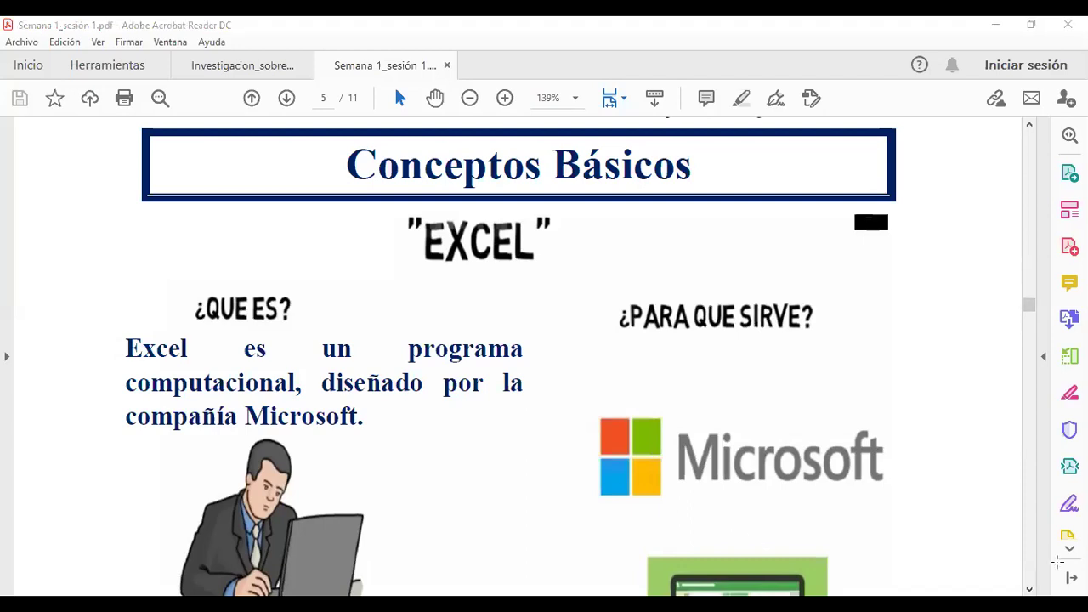
Scroll past the devices illustration to page 5's Finalidad statement
{"action": "scroll", "coordinate": [545, 357], "scroll_direction": "down", "scroll_amount": 10}
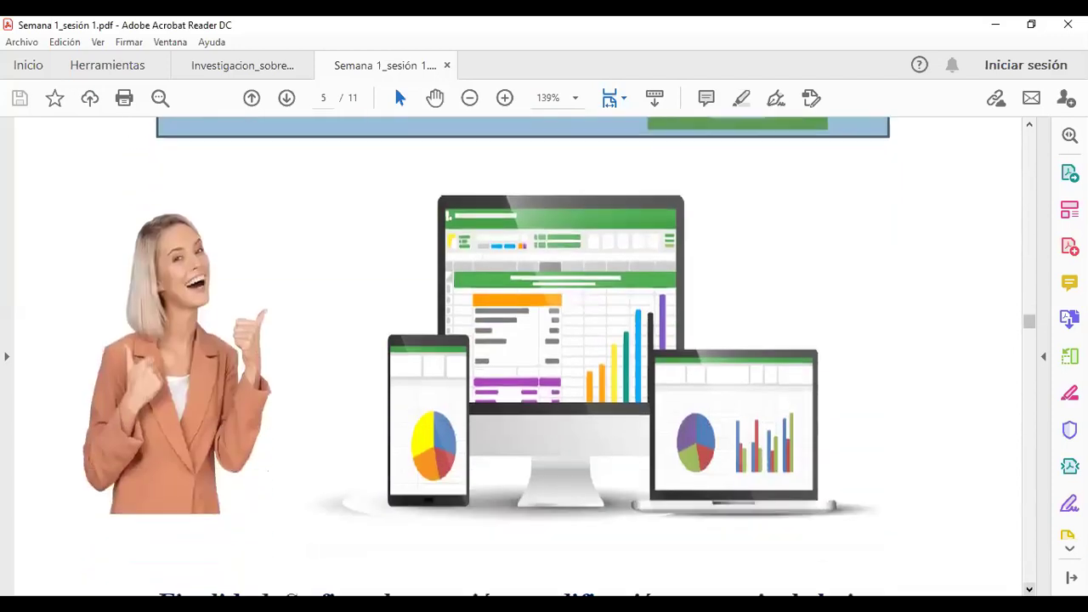
{"action": "scroll", "coordinate": [519, 331], "scroll_direction": "down", "scroll_amount": 7}
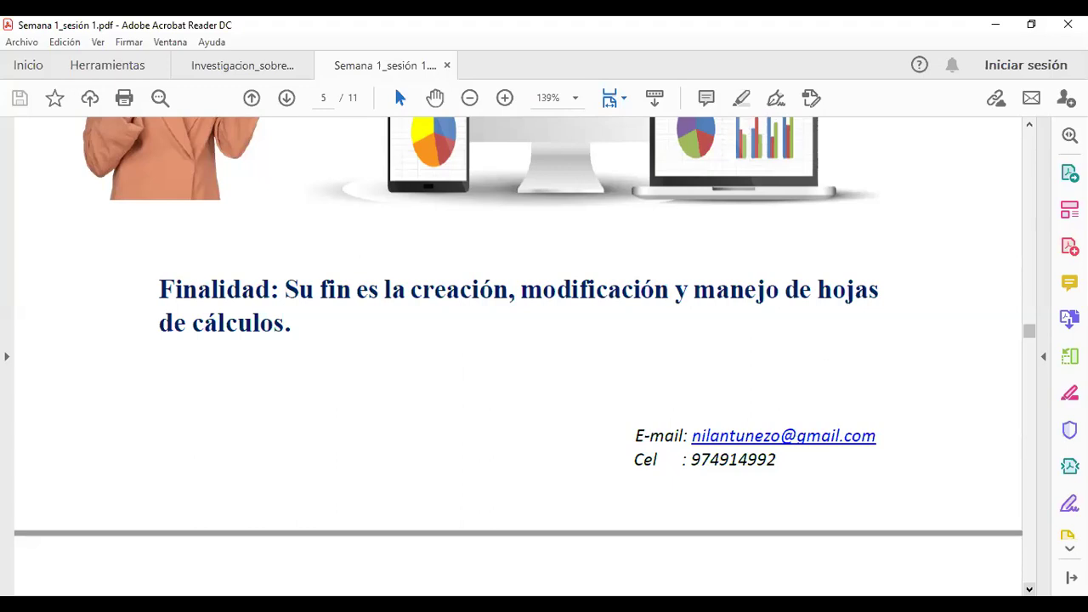
{"action": "scroll", "coordinate": [519, 357], "scroll_direction": "down", "scroll_amount": 1}
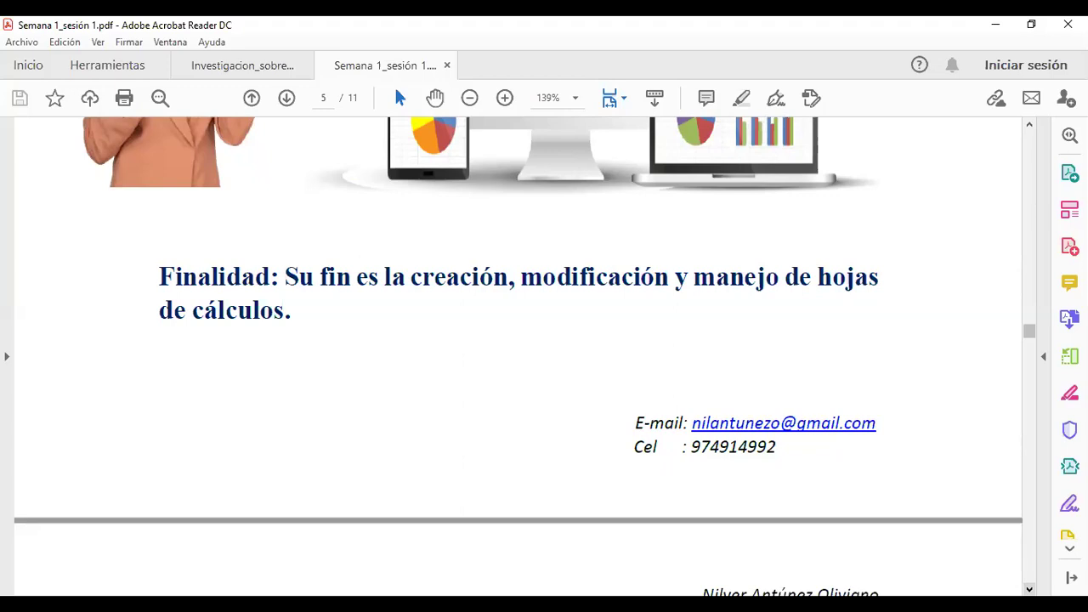
{"action": "scroll", "coordinate": [518, 357], "scroll_direction": "down", "scroll_amount": 1}
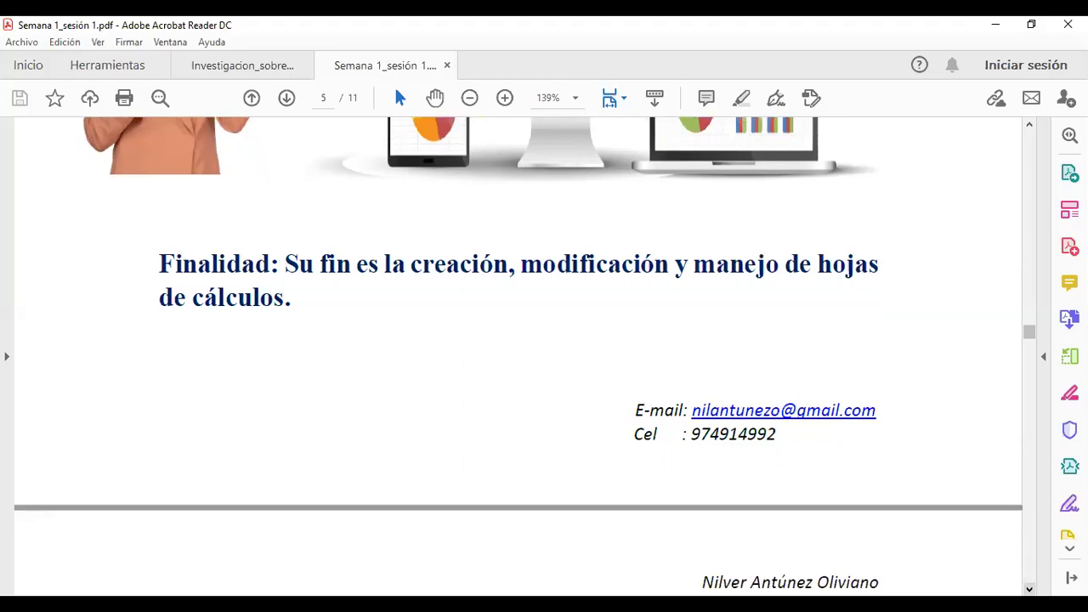
Scroll to page 6 until the FUNCIONES heading and all four uses show
{"action": "scroll", "coordinate": [518, 357], "scroll_direction": "down", "scroll_amount": 1}
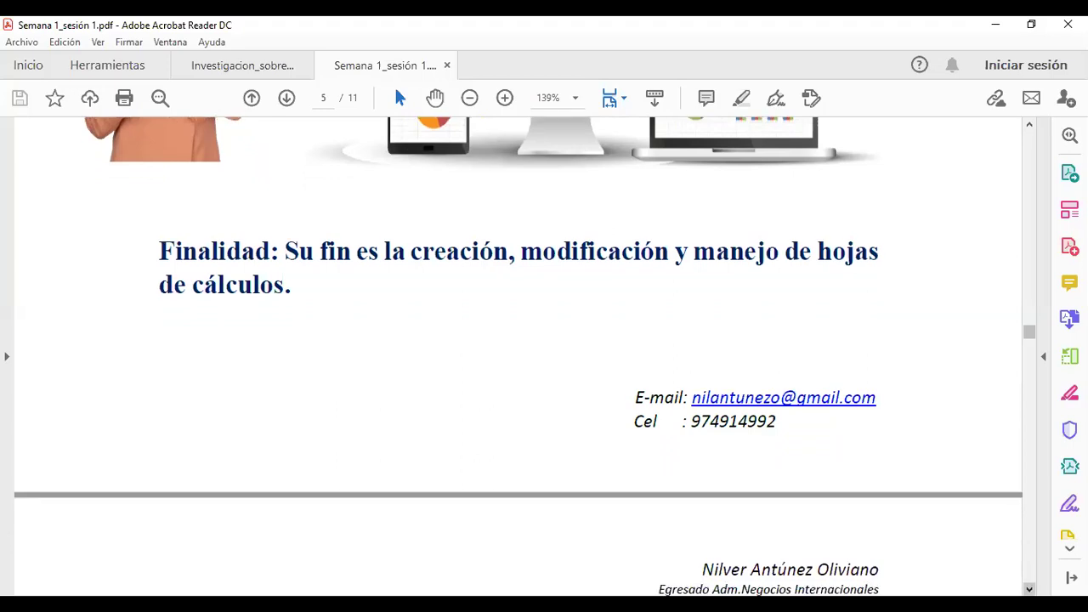
{"action": "scroll", "coordinate": [518, 357], "scroll_direction": "down", "scroll_amount": 3}
{"action": "scroll", "coordinate": [519, 357], "scroll_direction": "down", "scroll_amount": 5}
{"action": "scroll", "coordinate": [518, 357], "scroll_direction": "down", "scroll_amount": 1}
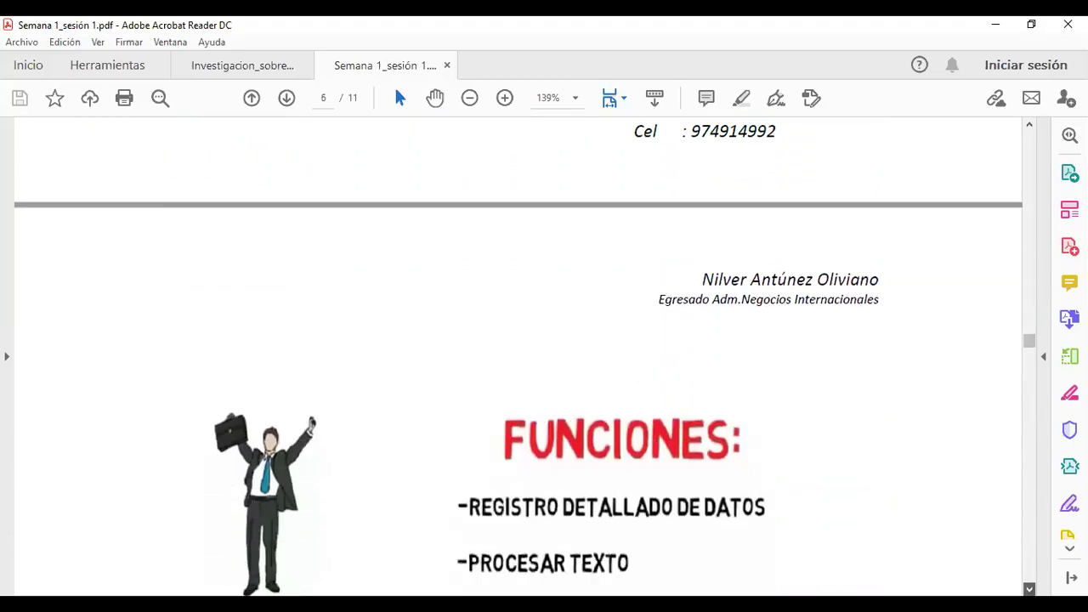
{"action": "scroll", "coordinate": [519, 357], "scroll_direction": "down", "scroll_amount": 2}
{"action": "scroll", "coordinate": [518, 357], "scroll_direction": "down", "scroll_amount": 5}
{"action": "scroll", "coordinate": [519, 357], "scroll_direction": "down", "scroll_amount": 1}
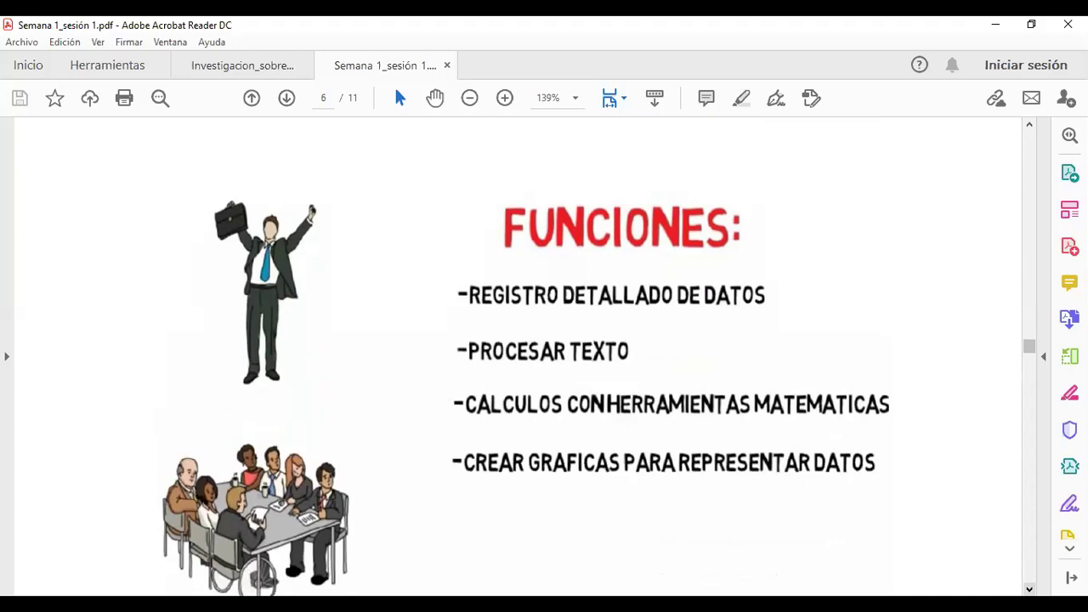
{"action": "scroll", "coordinate": [519, 357], "scroll_direction": "down", "scroll_amount": 1}
{"action": "scroll", "coordinate": [519, 357], "scroll_direction": "down", "scroll_amount": 1}
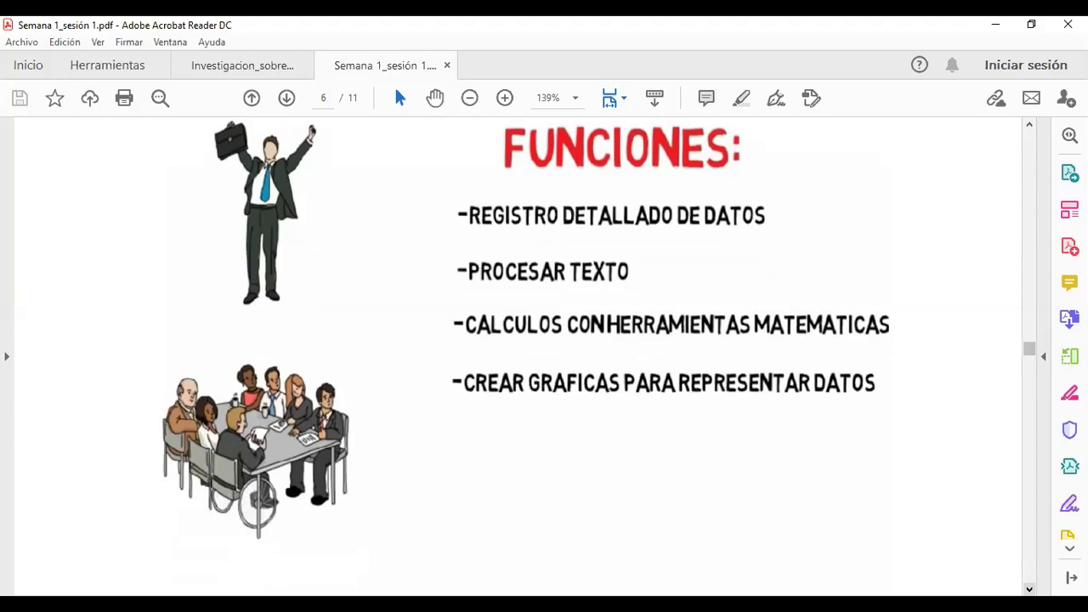
Scroll down page 6 to the three bullet points on why Excel is useful, nudging back slightly
{"action": "scroll", "coordinate": [518, 357], "scroll_direction": "down", "scroll_amount": 1}
{"action": "scroll", "coordinate": [518, 357], "scroll_direction": "down", "scroll_amount": 2}
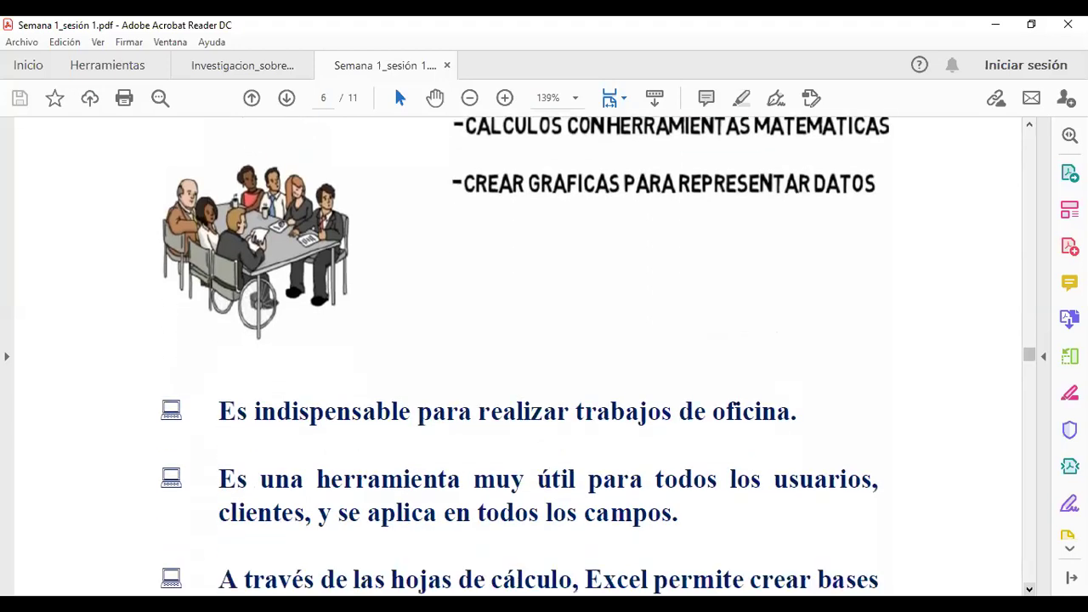
{"action": "scroll", "coordinate": [519, 357], "scroll_direction": "down", "scroll_amount": 2}
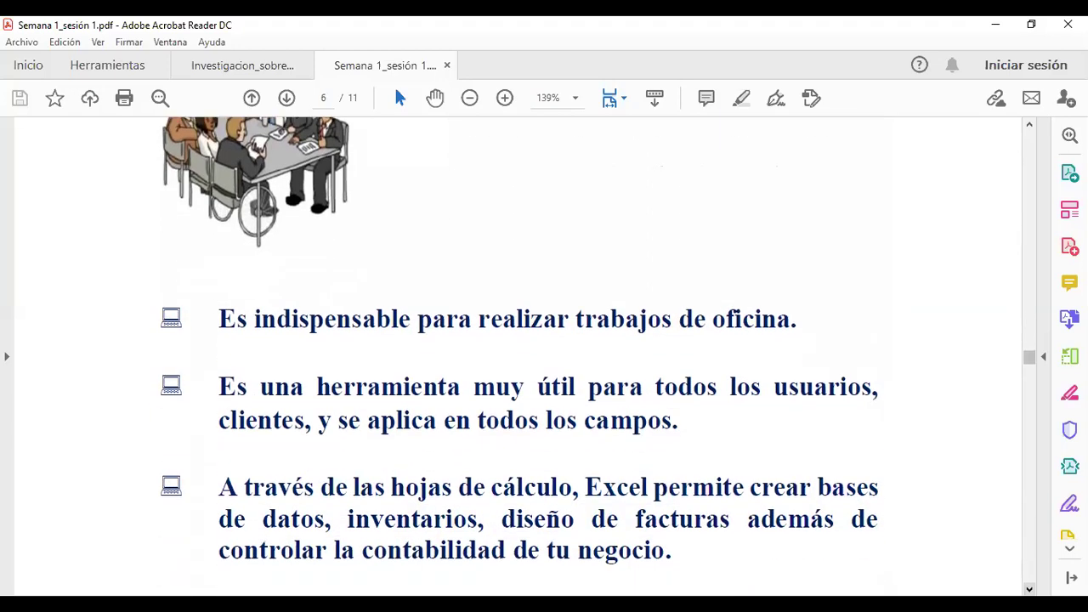
{"action": "scroll", "coordinate": [518, 358], "scroll_direction": "down", "scroll_amount": 1}
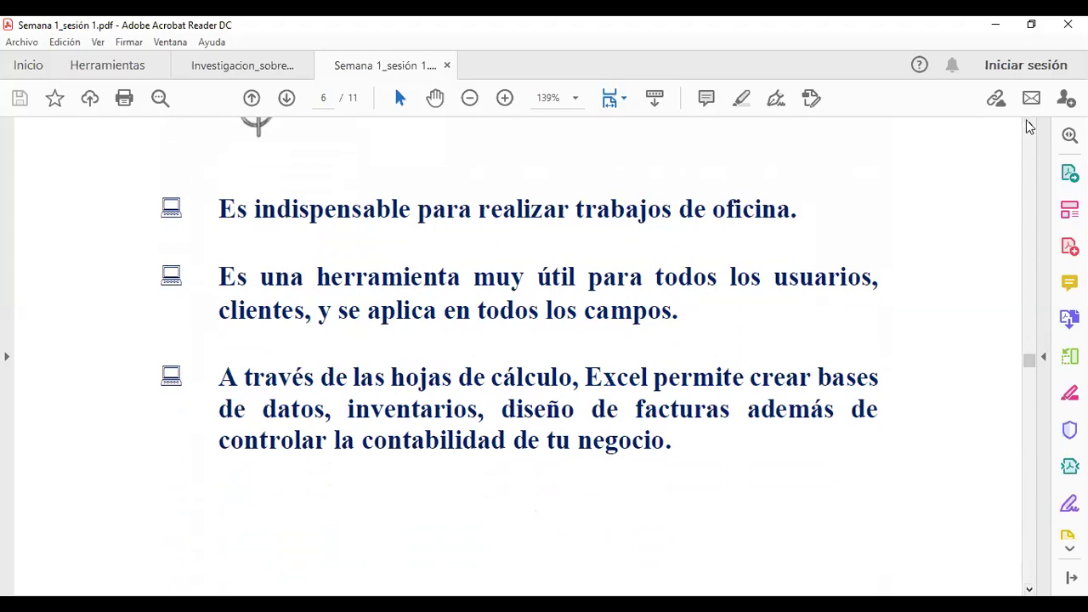
{"action": "left_click", "coordinate": [1029, 125]}
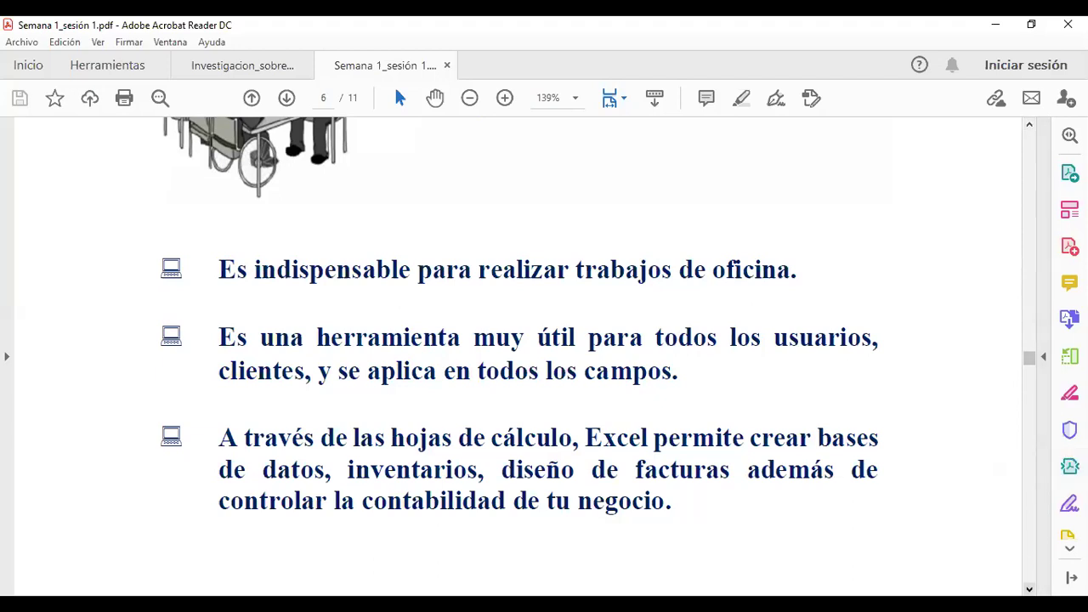
Scroll past page 6's last bullets to page 7's 'Conociendo la interfaz de Excel I' slide
{"action": "scroll", "coordinate": [518, 357], "scroll_direction": "down", "scroll_amount": 1}
{"action": "scroll", "coordinate": [518, 357], "scroll_direction": "down", "scroll_amount": 1}
{"action": "scroll", "coordinate": [519, 357], "scroll_direction": "down", "scroll_amount": 1}
{"action": "scroll", "coordinate": [518, 357], "scroll_direction": "down", "scroll_amount": 1}
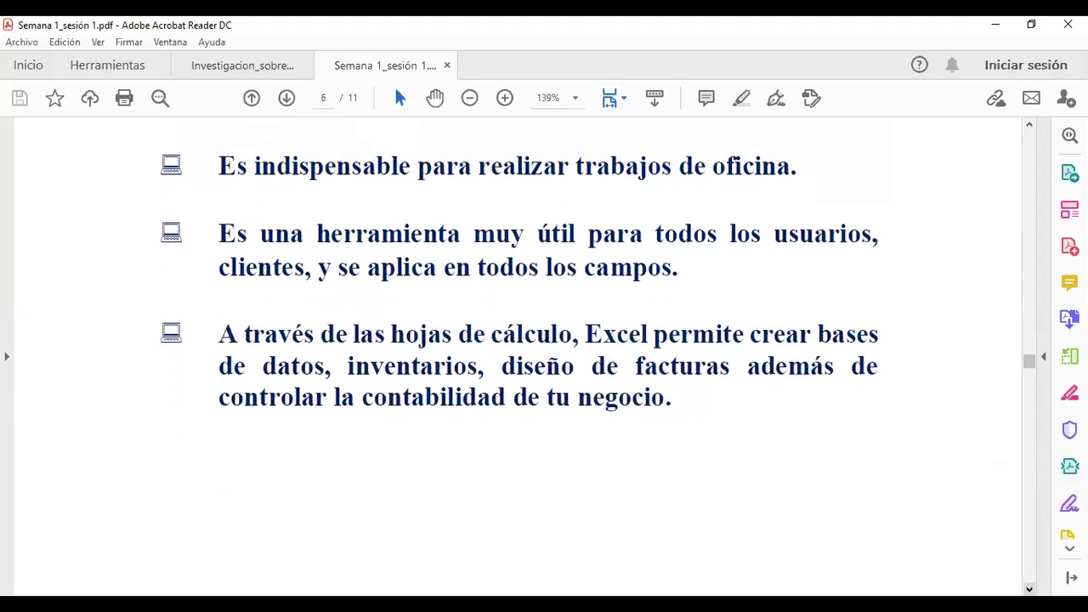
{"action": "scroll", "coordinate": [519, 357], "scroll_direction": "down", "scroll_amount": 1}
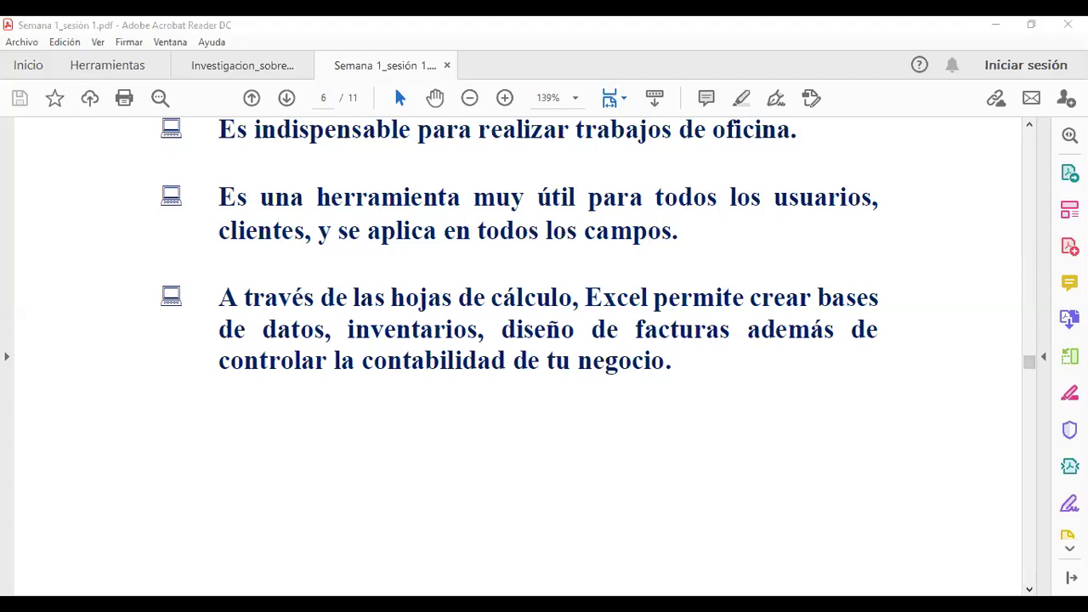
{"action": "scroll", "coordinate": [518, 357], "scroll_direction": "down", "scroll_amount": 5}
{"action": "scroll", "coordinate": [518, 357], "scroll_direction": "down", "scroll_amount": 5}
{"action": "scroll", "coordinate": [519, 357], "scroll_direction": "down", "scroll_amount": 2}
{"action": "scroll", "coordinate": [519, 357], "scroll_direction": "down", "scroll_amount": 1}
Review page 7's Start-menu search for Excel 2016, ending on the Windows 10 Start menu screenshot
{"action": "scroll", "coordinate": [519, 357], "scroll_direction": "down", "scroll_amount": 1}
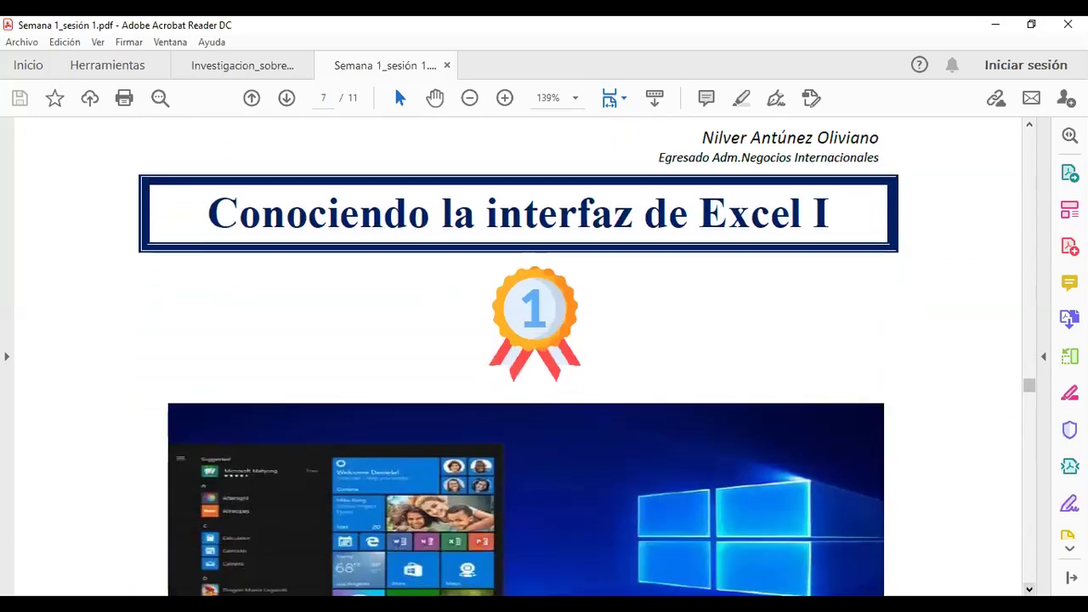
{"action": "scroll", "coordinate": [518, 357], "scroll_direction": "down", "scroll_amount": 1}
{"action": "scroll", "coordinate": [518, 357], "scroll_direction": "down", "scroll_amount": 2}
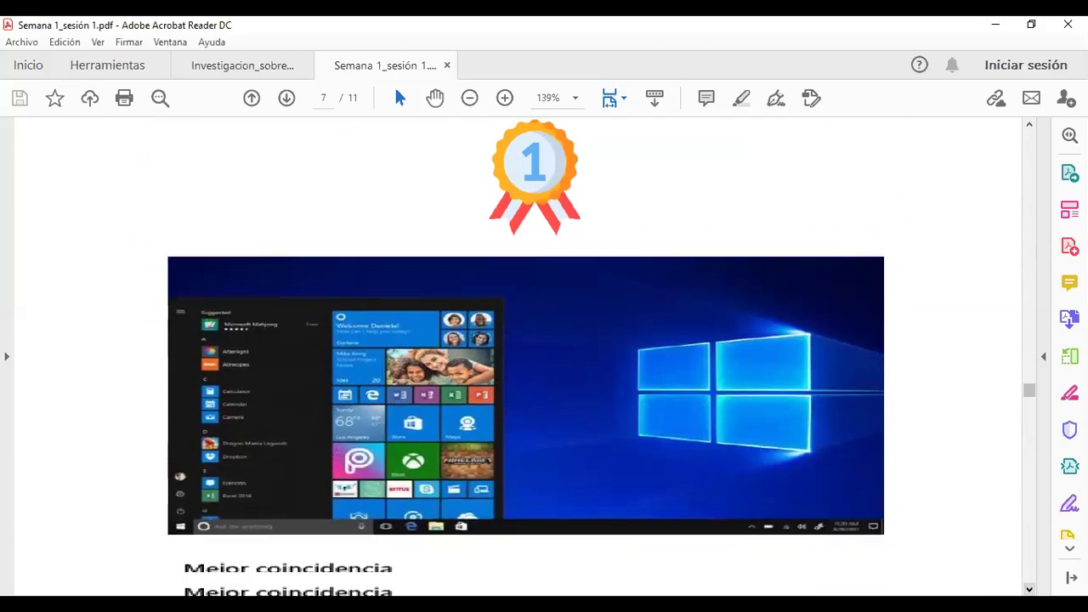
{"action": "scroll", "coordinate": [518, 357], "scroll_direction": "down", "scroll_amount": 2}
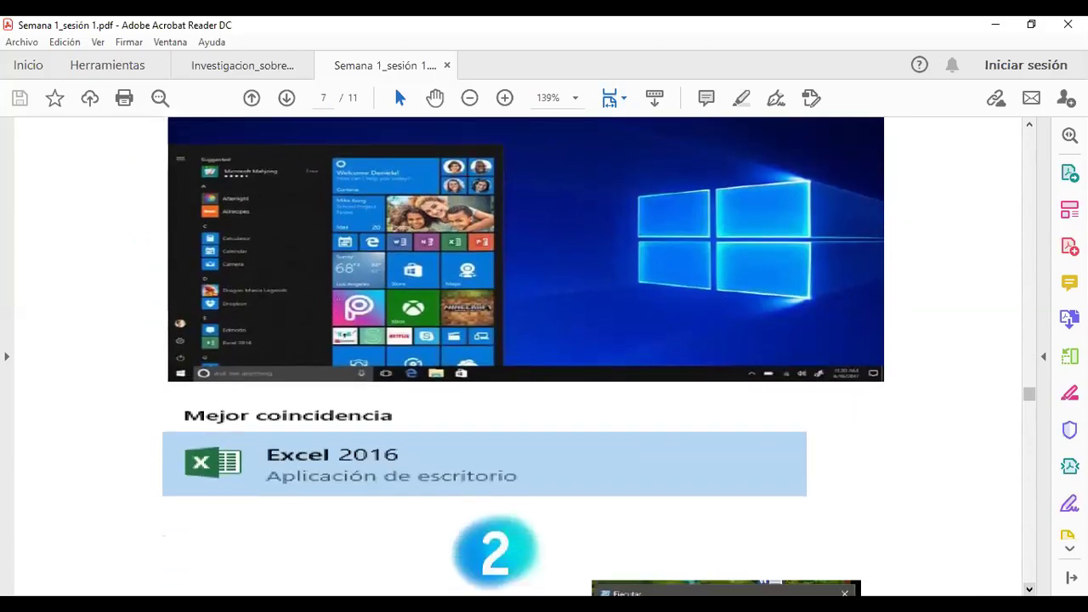
{"action": "left_click", "coordinate": [1030, 125]}
{"action": "scroll", "coordinate": [1030, 125], "scroll_direction": "up", "scroll_amount": 3}
{"action": "scroll", "coordinate": [1029, 125], "scroll_direction": "up", "scroll_amount": 2}
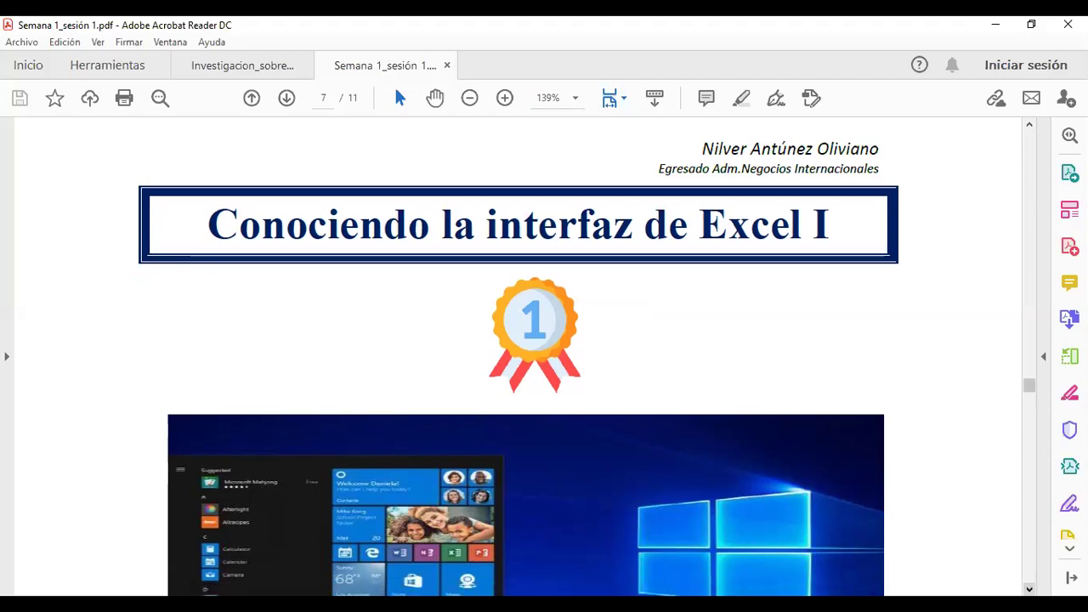
{"action": "scroll", "coordinate": [1029, 588], "scroll_direction": "down", "scroll_amount": 3}
{"action": "scroll", "coordinate": [518, 357], "scroll_direction": "down", "scroll_amount": 1}
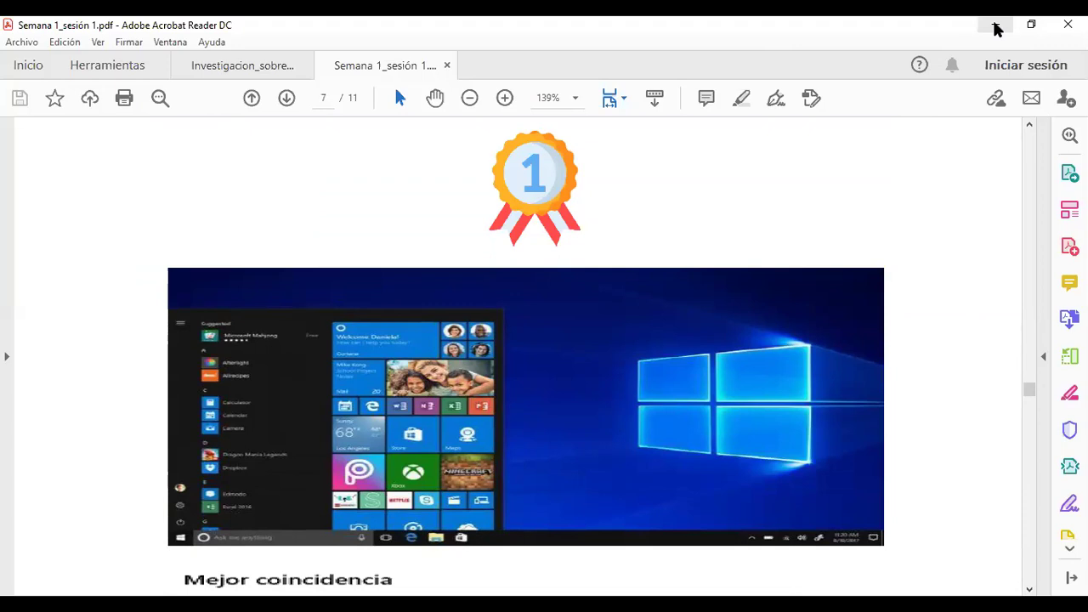
Minimize Acrobat and launch Excel from the Start menu's installed apps list under E
{"action": "left_click", "coordinate": [997, 28]}
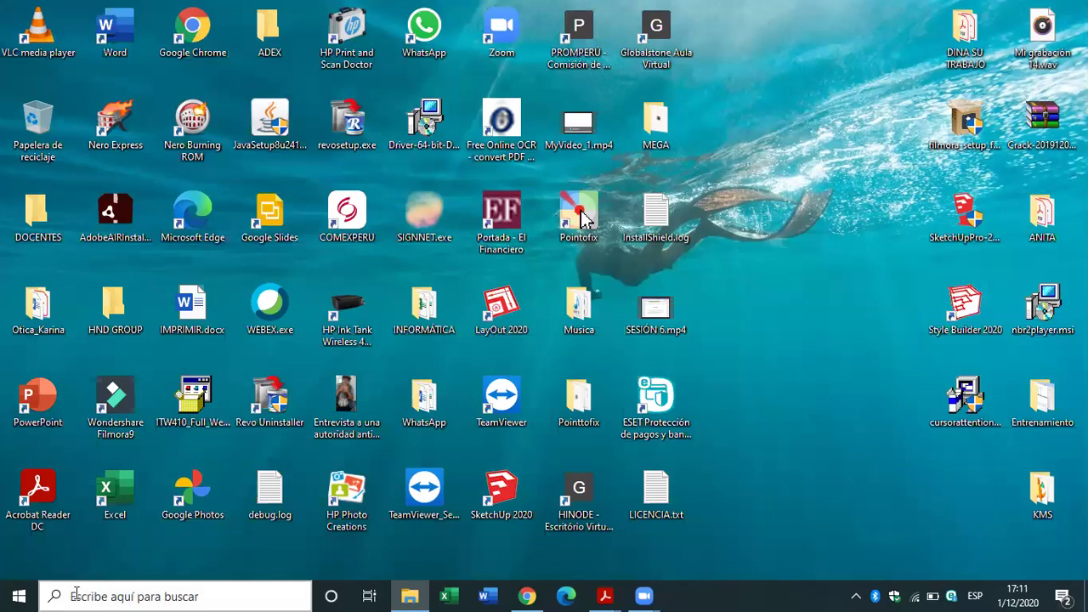
{"action": "left_click", "coordinate": [77, 595]}
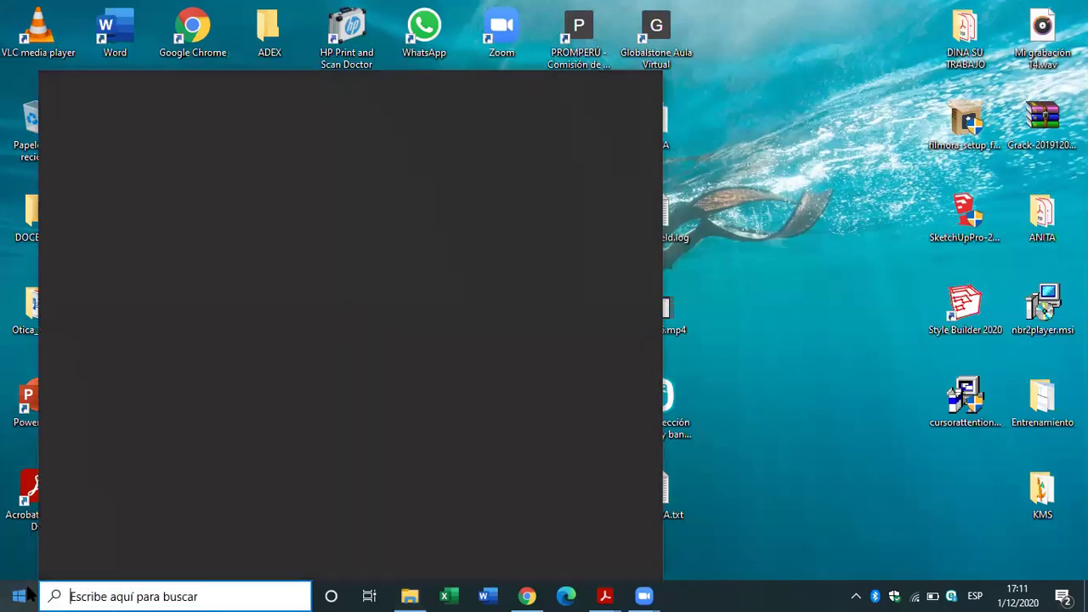
{"action": "left_click", "coordinate": [19, 595]}
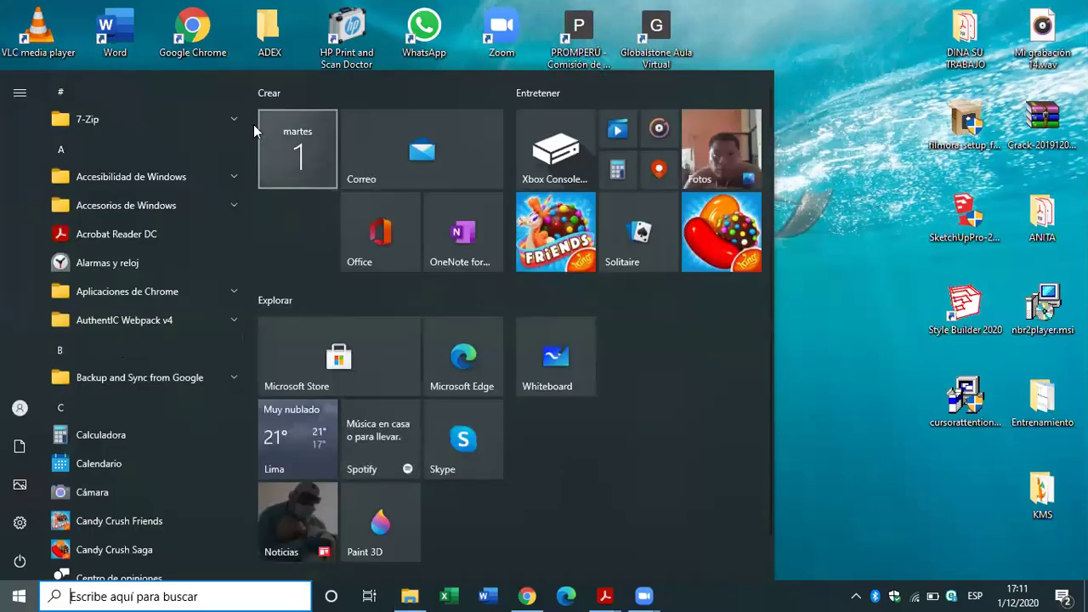
{"action": "mouse_move", "coordinate": [153, 255]}
{"action": "scroll", "coordinate": [250, 124], "scroll_direction": "down", "scroll_amount": 3}
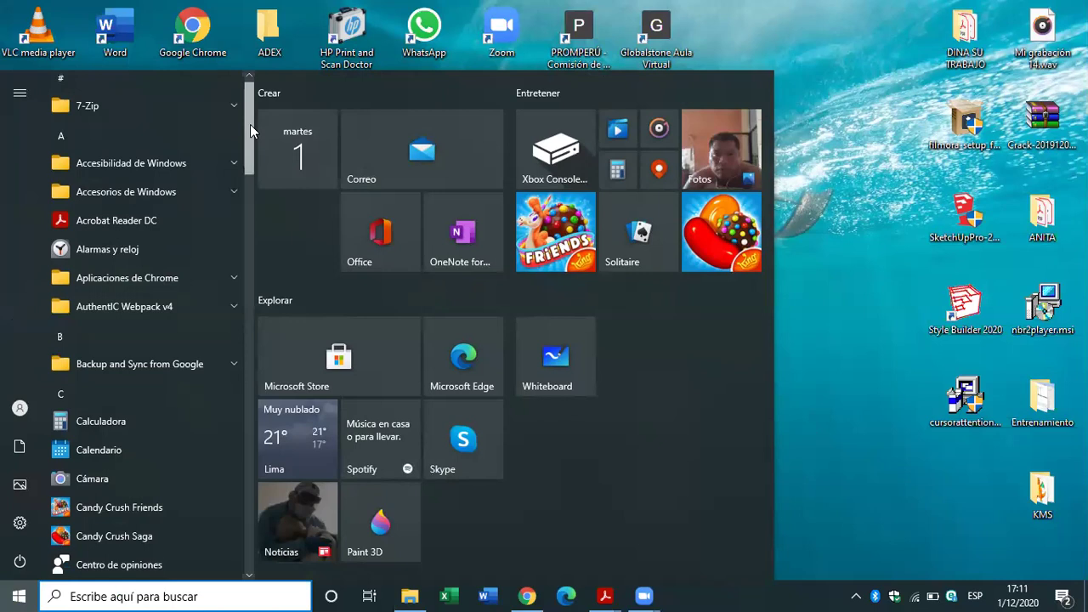
{"action": "scroll", "coordinate": [251, 236], "scroll_direction": "down", "scroll_amount": 5}
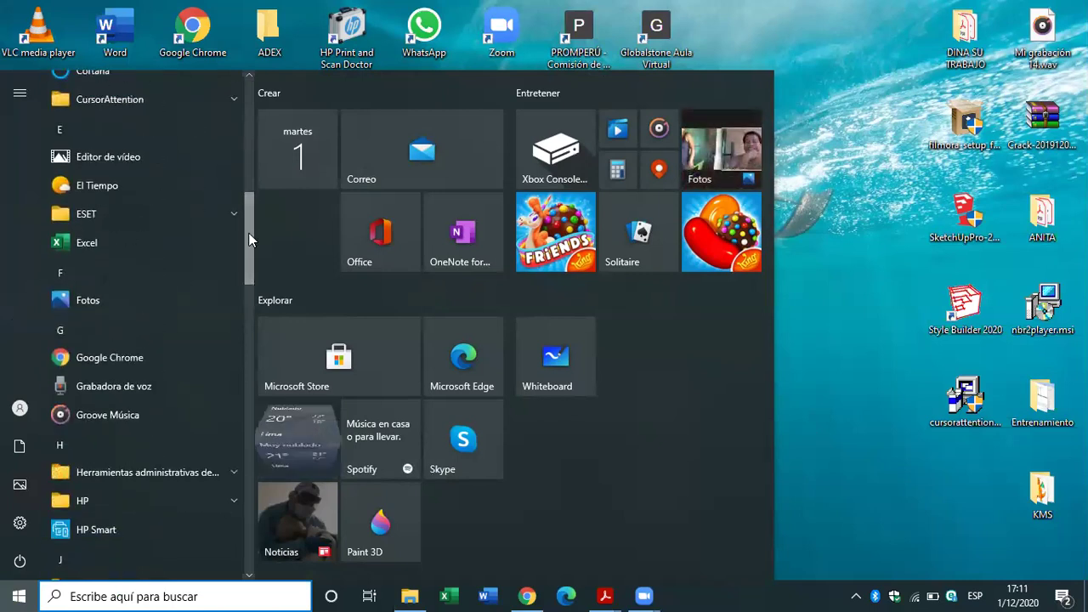
{"action": "left_click", "coordinate": [105, 243]}
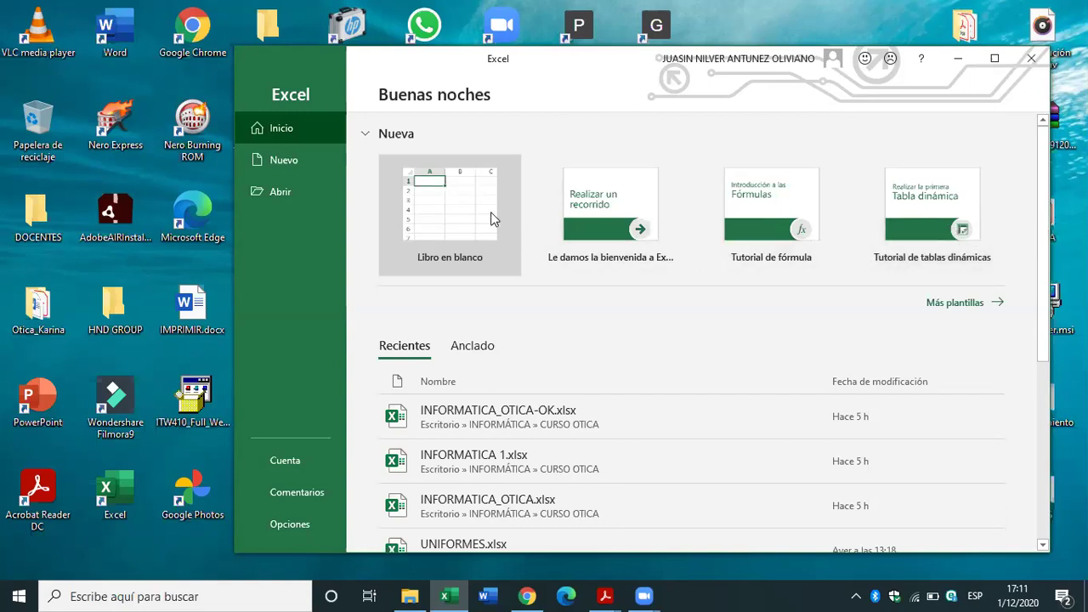
Create the blank workbook Libro1, maximize its window, then close Excel
{"action": "left_click", "coordinate": [470, 220]}
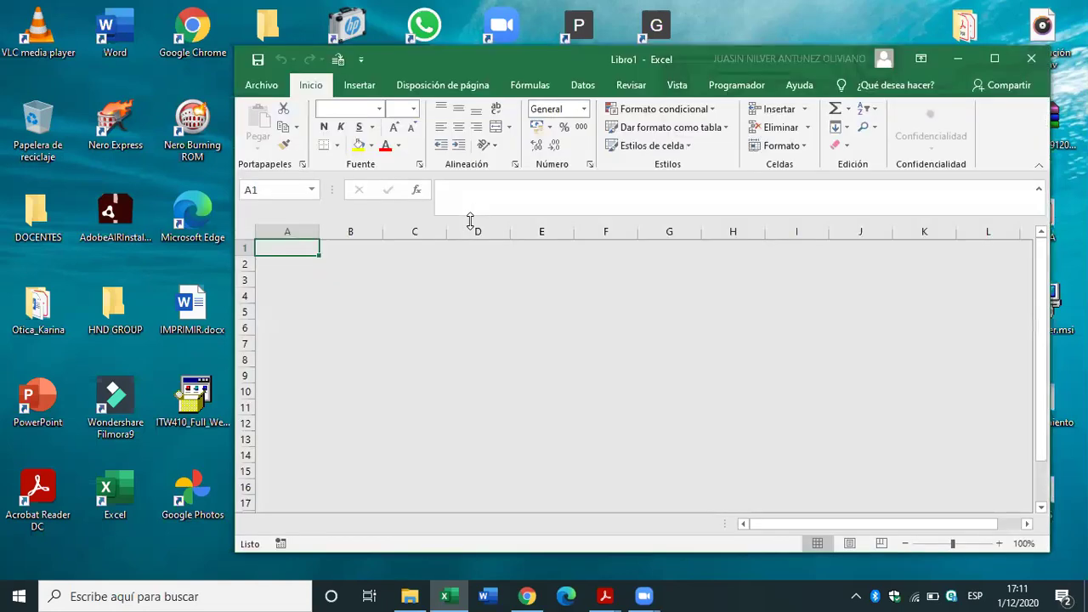
{"action": "left_click", "coordinate": [991, 60]}
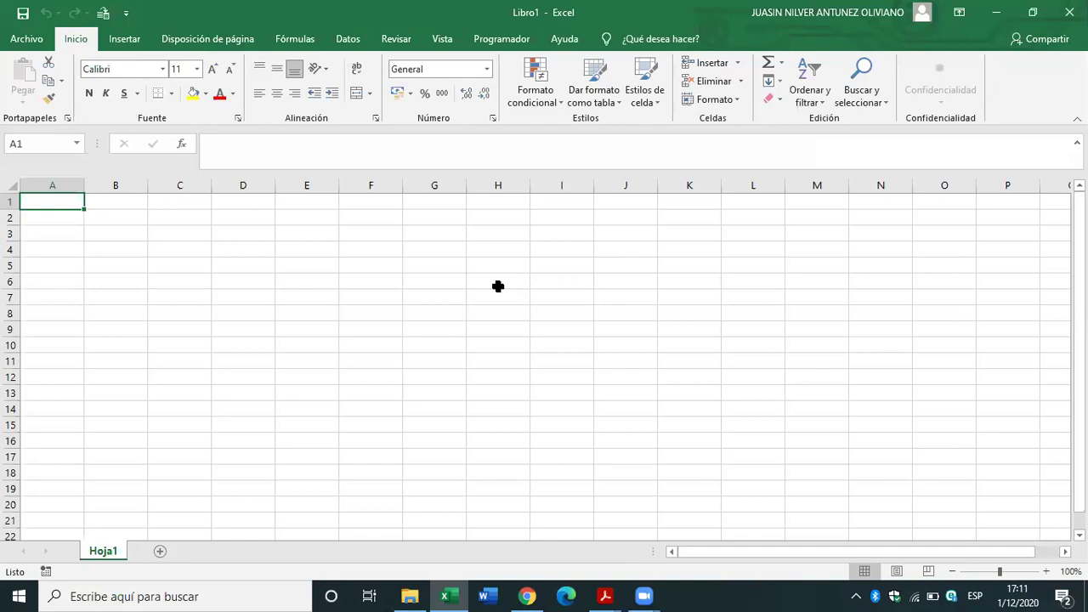
{"action": "left_click", "coordinate": [1069, 12]}
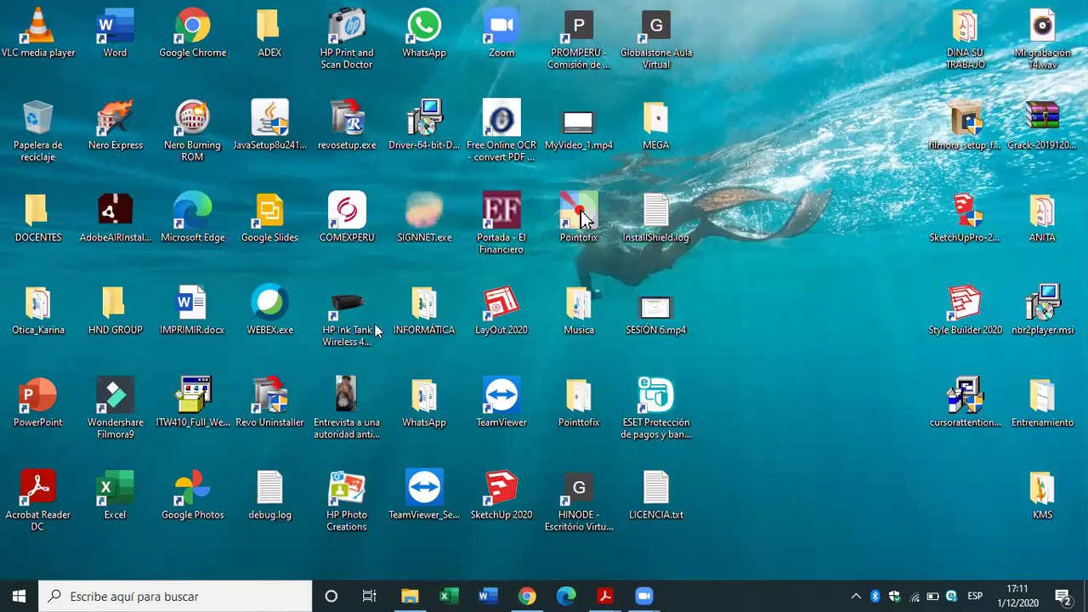
Return to the PDF and scroll to page 7's step 2, opening Excel with the Run dialog
{"action": "key", "text": "alt+Tab"}
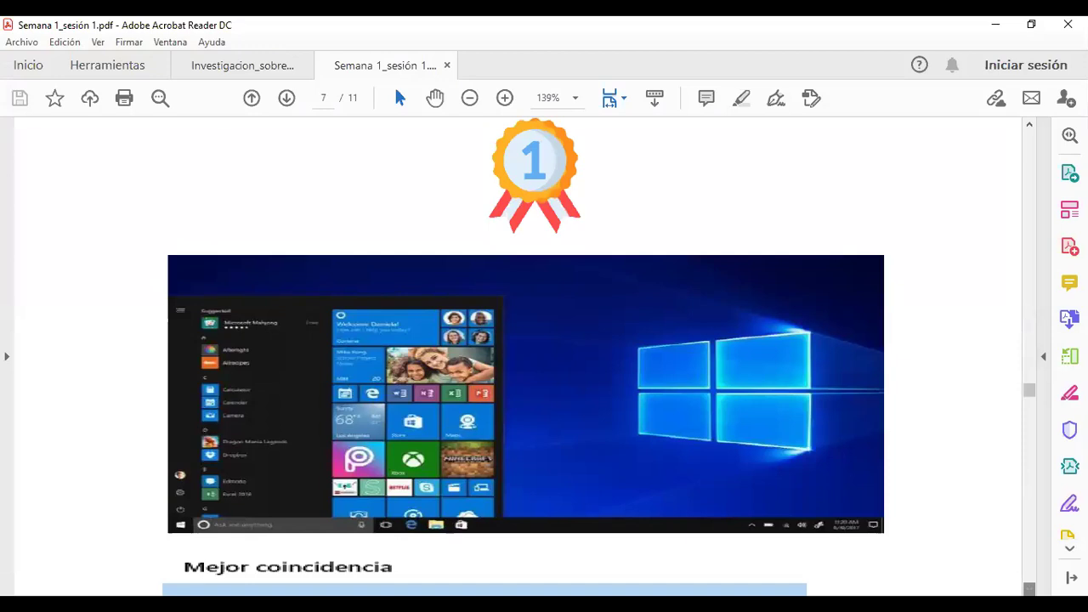
{"action": "scroll", "coordinate": [518, 357], "scroll_direction": "down", "scroll_amount": 1}
{"action": "scroll", "coordinate": [519, 357], "scroll_direction": "down", "scroll_amount": 3}
{"action": "scroll", "coordinate": [518, 357], "scroll_direction": "down", "scroll_amount": 1}
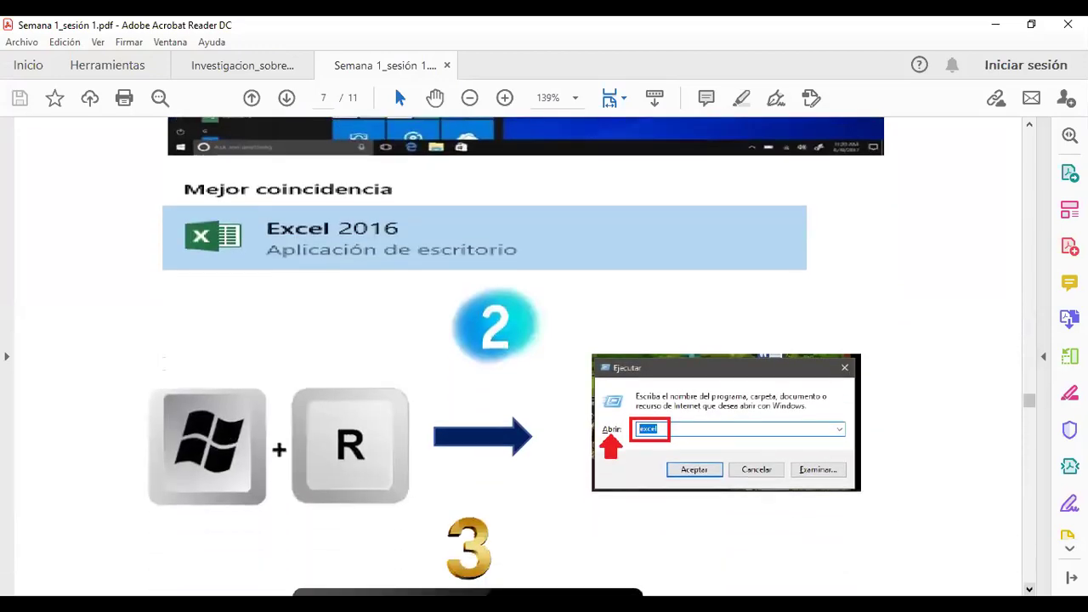
{"action": "scroll", "coordinate": [519, 357], "scroll_direction": "down", "scroll_amount": 1}
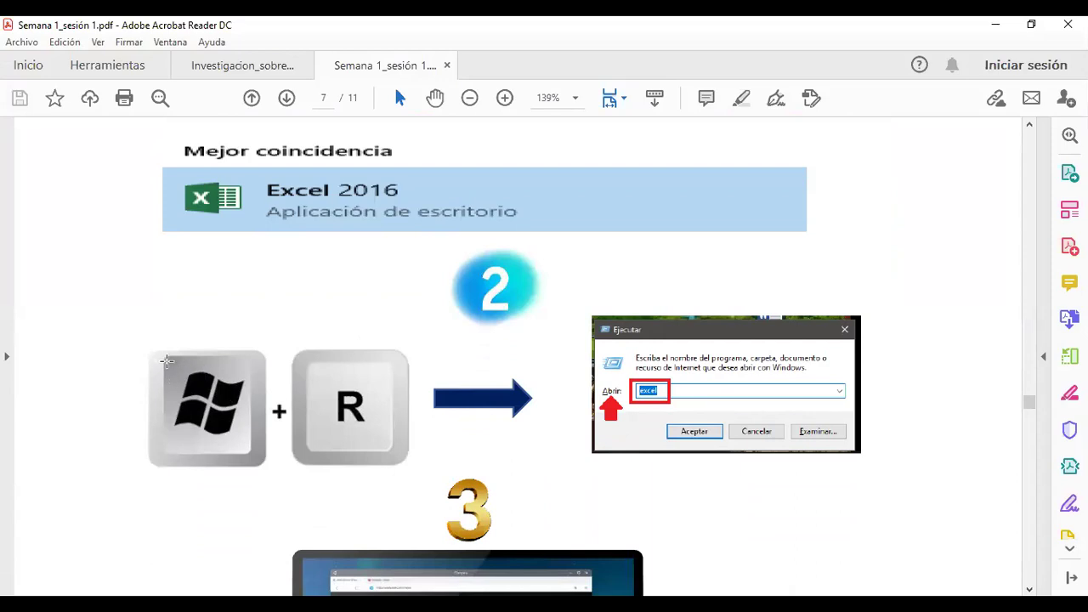
Mark the Windows key and Ejecutar dialog images, then minimize Acrobat to the desktop
{"action": "left_click_drag", "start_coordinate": [167, 361], "coordinate": [262, 456]}
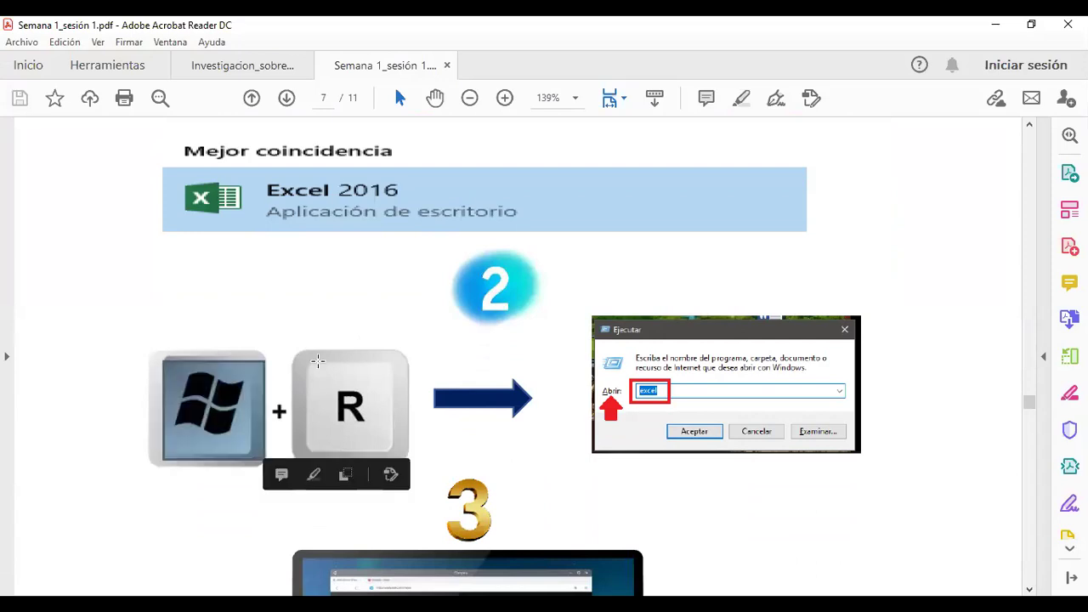
{"action": "mouse_move", "coordinate": [310, 356]}
{"action": "left_mouse_down"}
{"action": "mouse_move", "coordinate": [336, 367]}
{"action": "mouse_move", "coordinate": [395, 464]}
{"action": "left_mouse_up"}
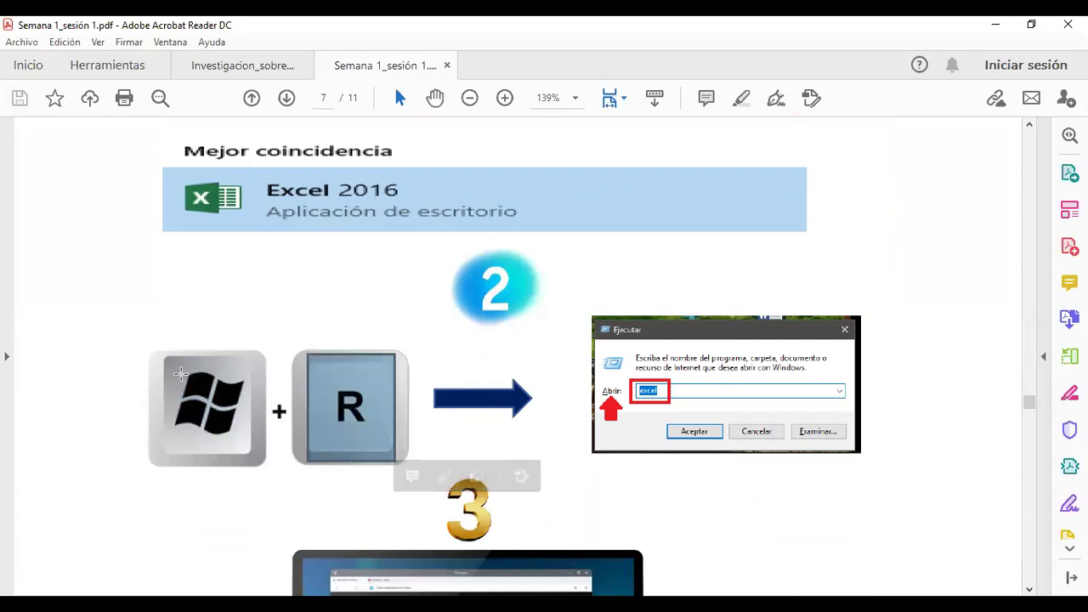
{"action": "left_click_drag", "start_coordinate": [165, 364], "coordinate": [253, 457]}
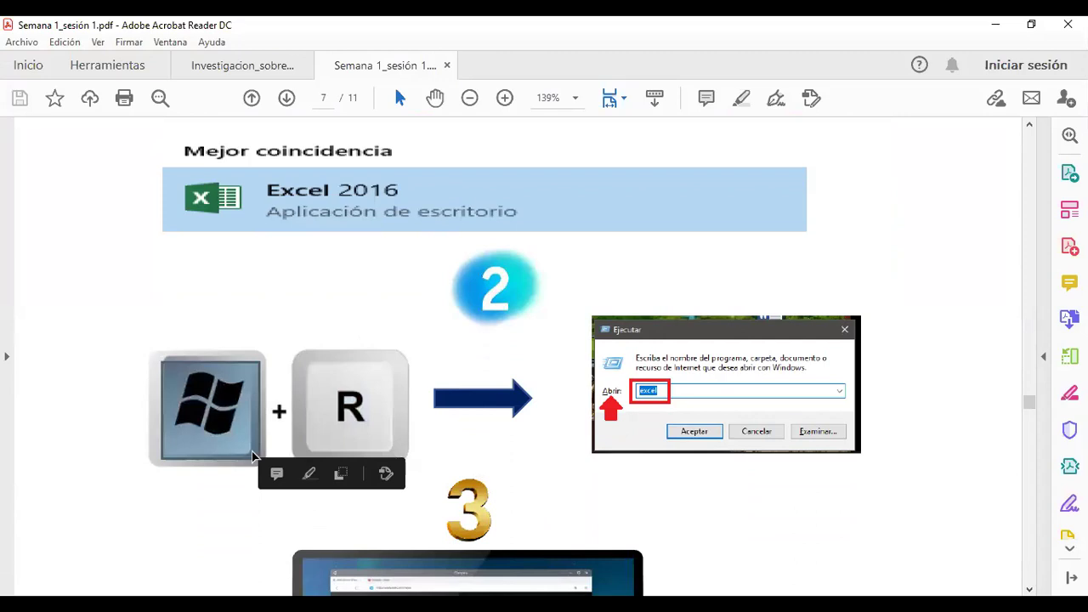
{"action": "left_click", "coordinate": [625, 330]}
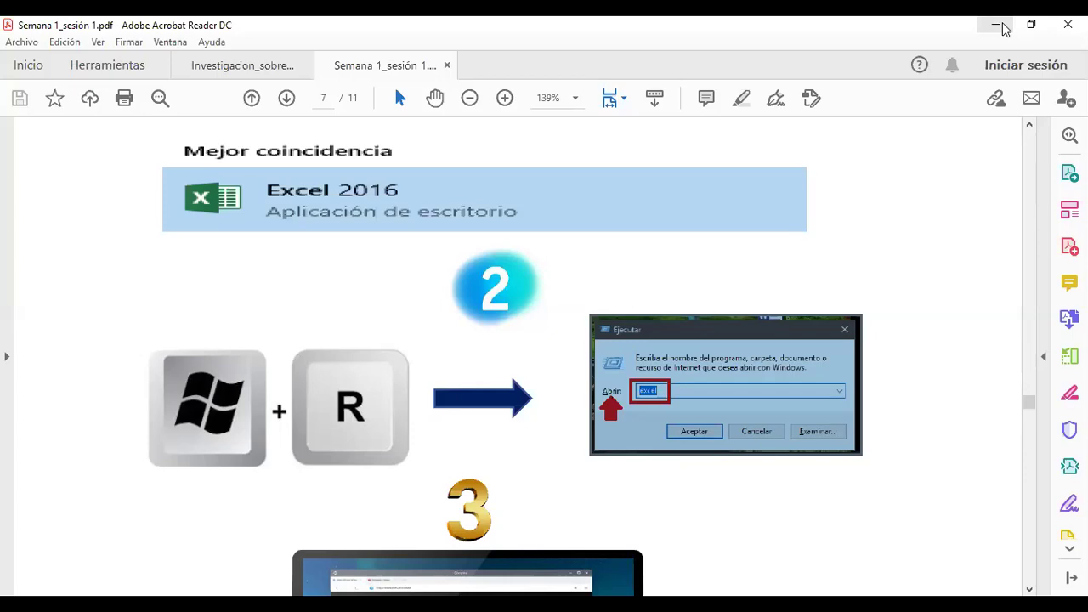
{"action": "left_click", "coordinate": [1000, 26]}
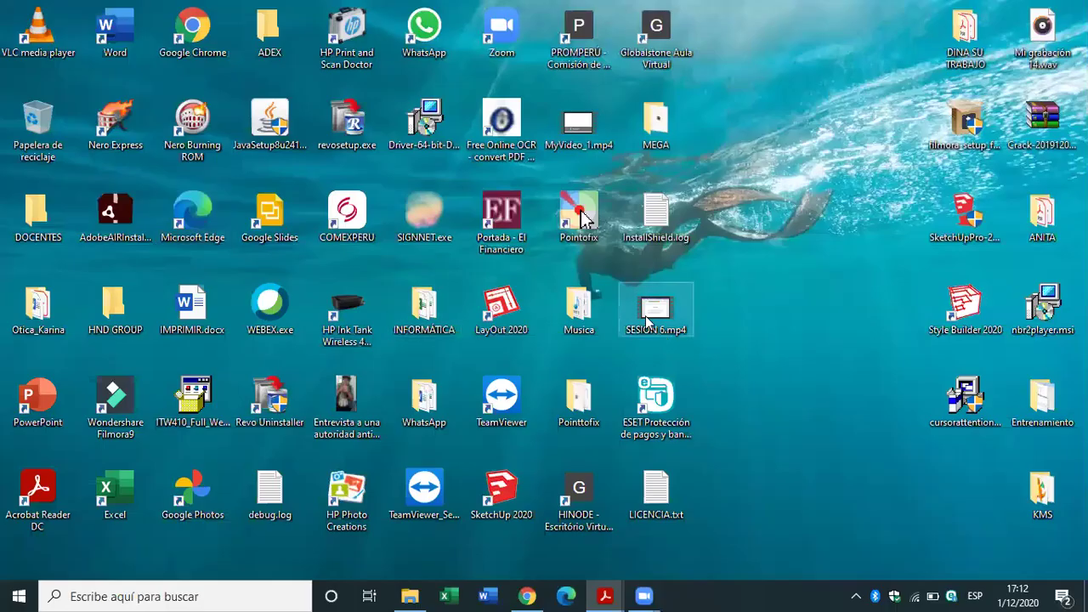
Launch Excel through the Run dialog with 'excel', open blank Libro1, then show the desktop with Win+D
{"action": "left_click", "coordinate": [85, 592]}
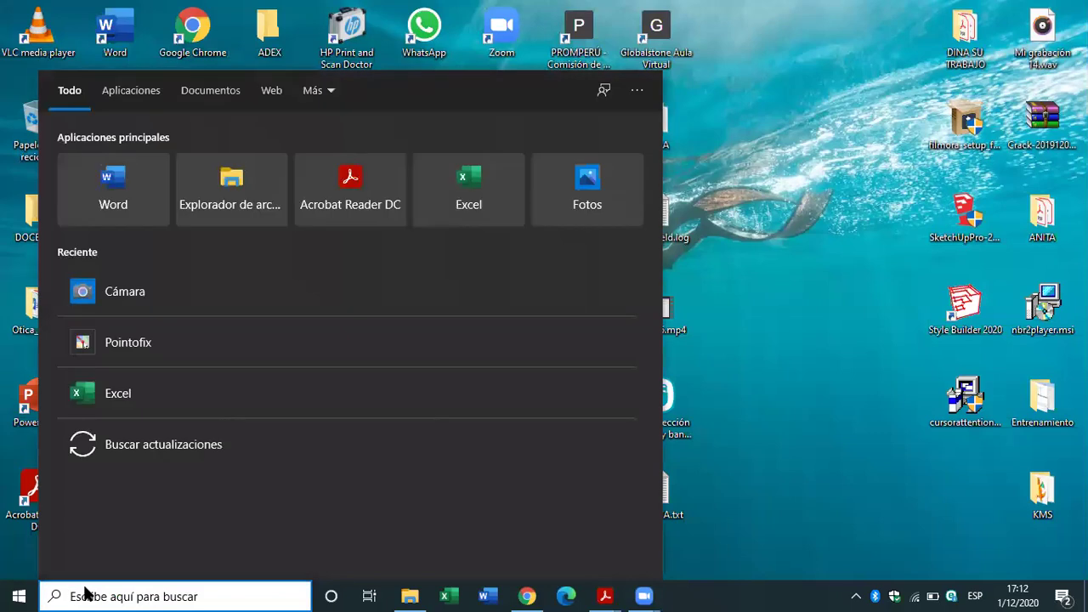
{"action": "key", "text": "Escape"}
{"action": "key", "text": "super"}
{"action": "key", "text": "super"}
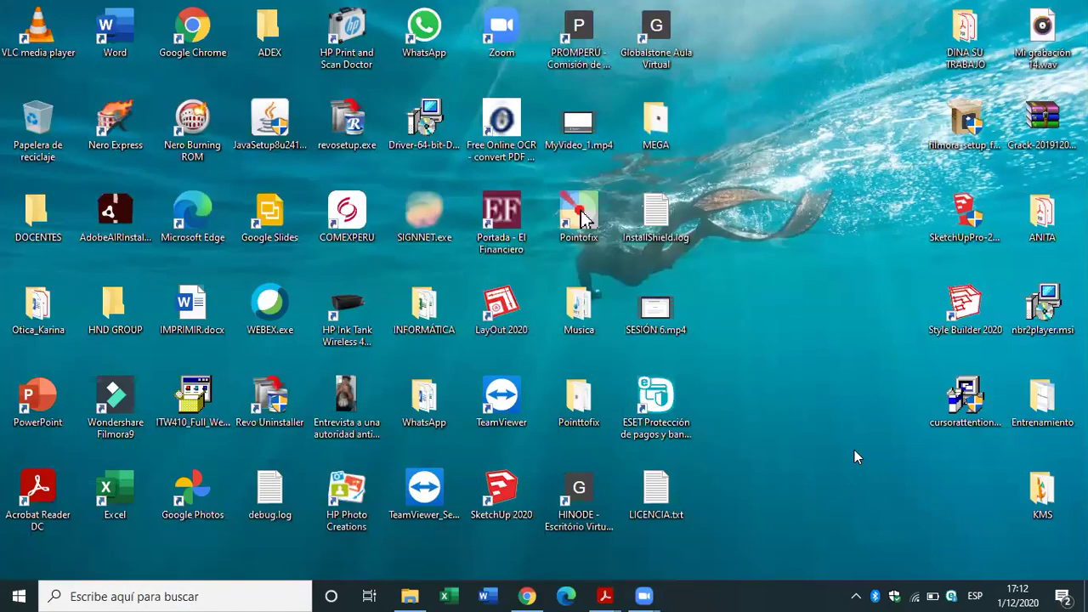
{"action": "key", "text": "super+r"}
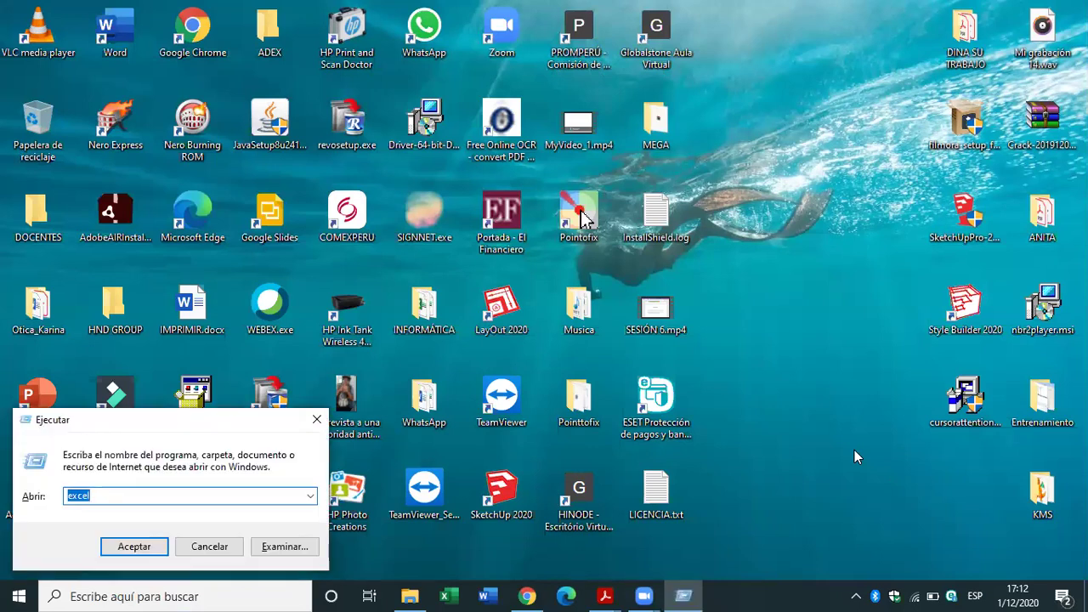
{"action": "left_click", "coordinate": [136, 547]}
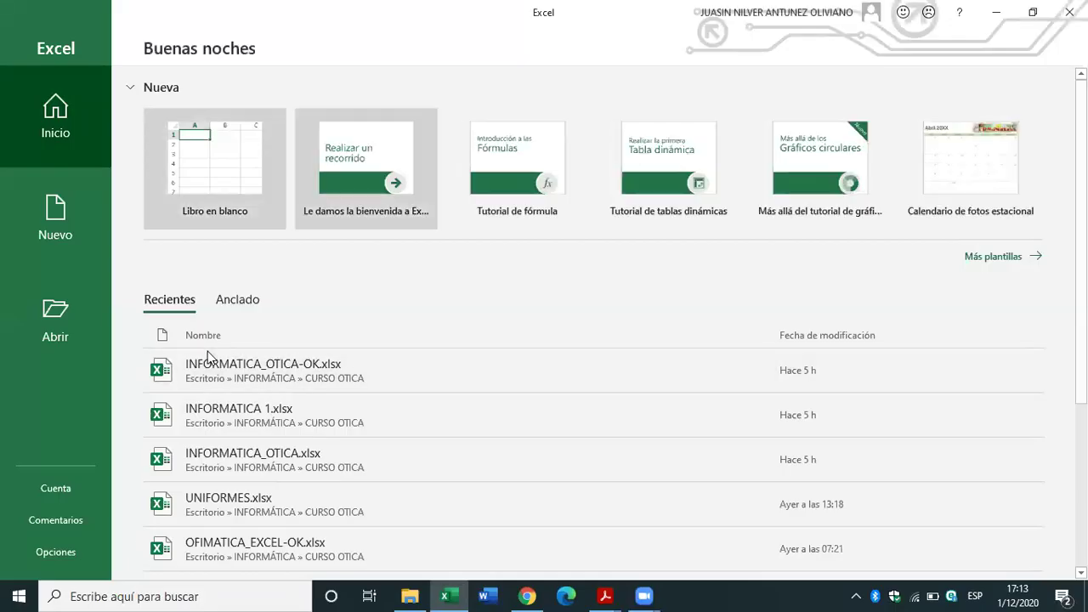
{"action": "key", "text": "Escape"}
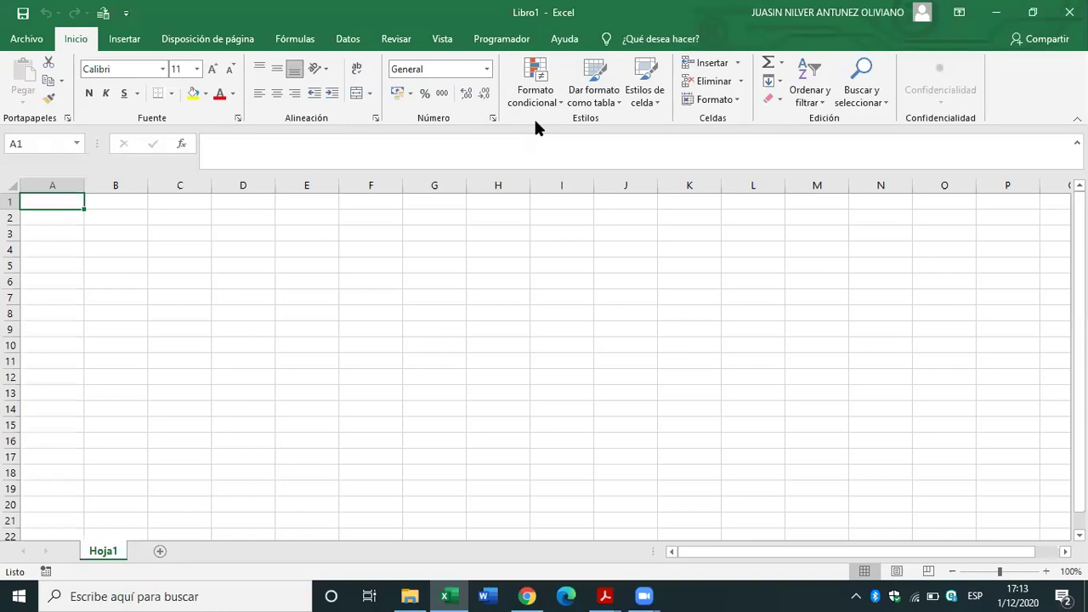
{"action": "key", "text": "super+d"}
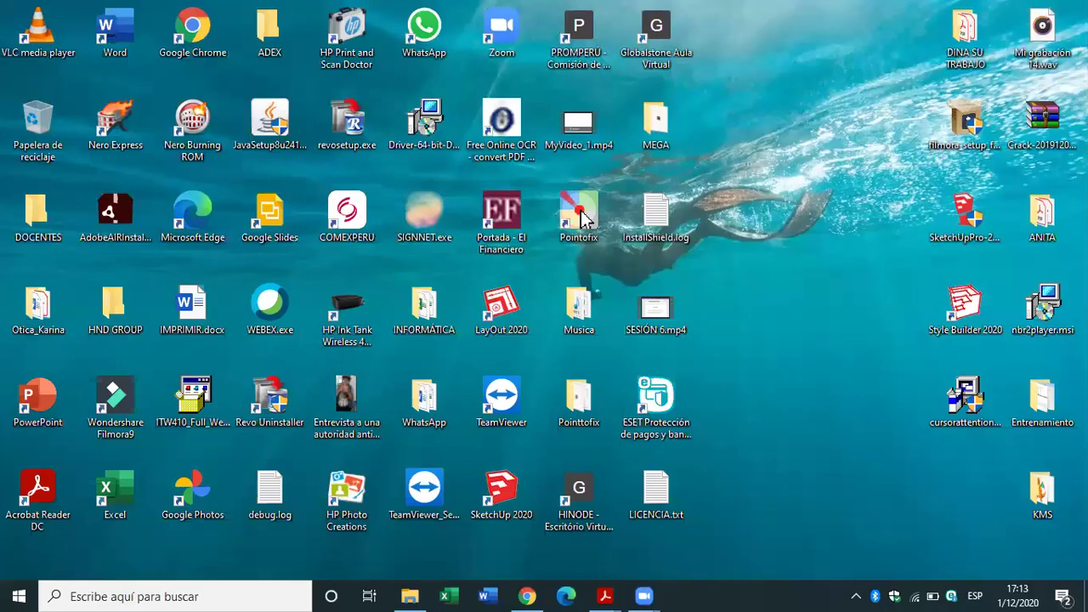
{"action": "left_click", "coordinate": [604, 596]}
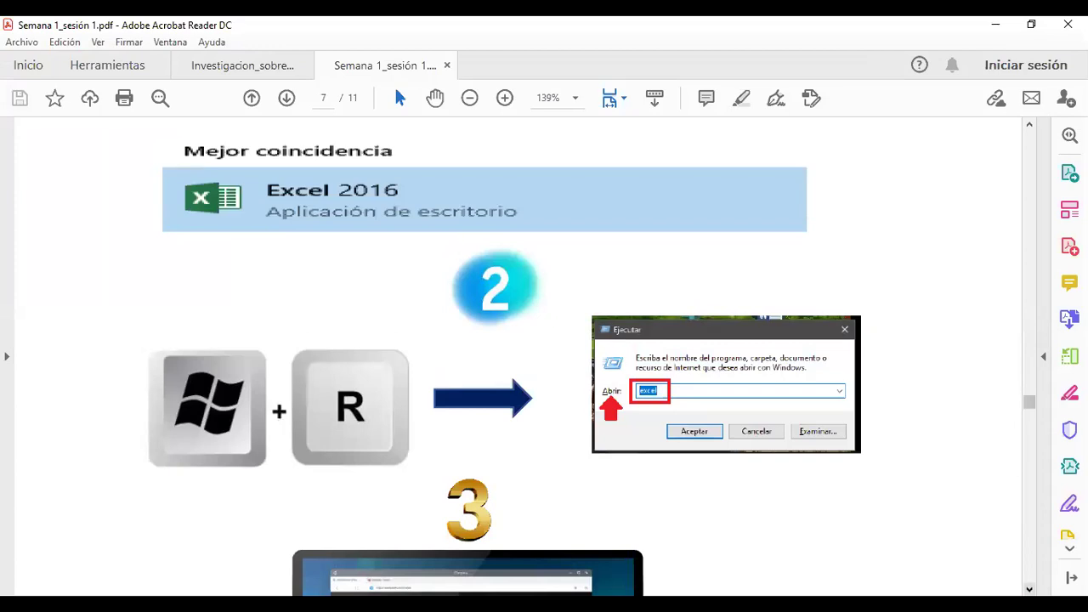
{"action": "scroll", "coordinate": [1030, 578], "scroll_direction": "down", "scroll_amount": 3}
{"action": "scroll", "coordinate": [510, 357], "scroll_direction": "down", "scroll_amount": 3}
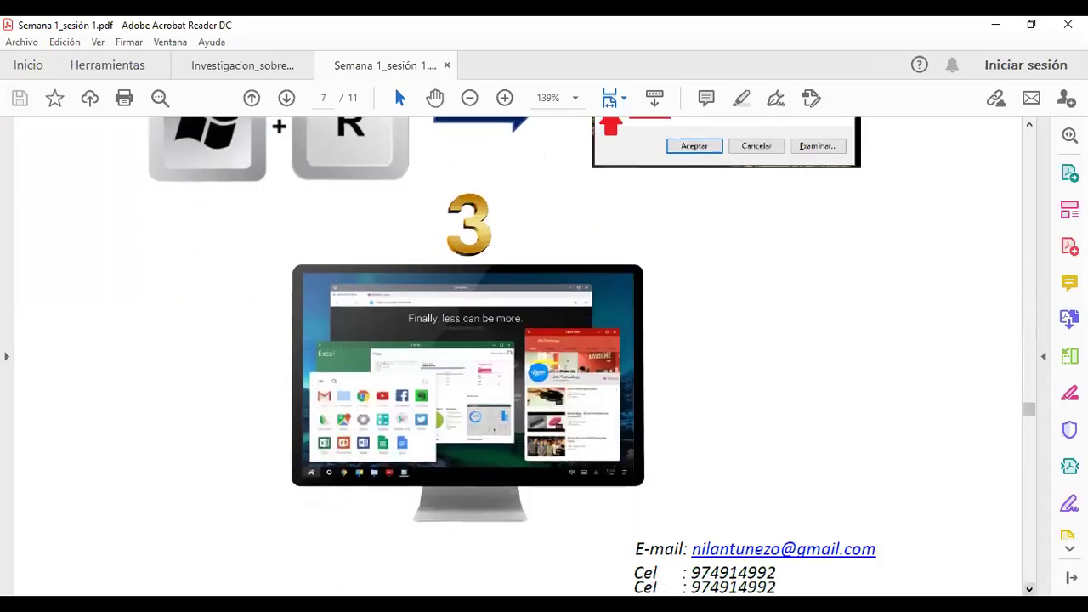
{"action": "scroll", "coordinate": [510, 357], "scroll_direction": "down", "scroll_amount": 2}
{"action": "scroll", "coordinate": [510, 357], "scroll_direction": "down", "scroll_amount": 2}
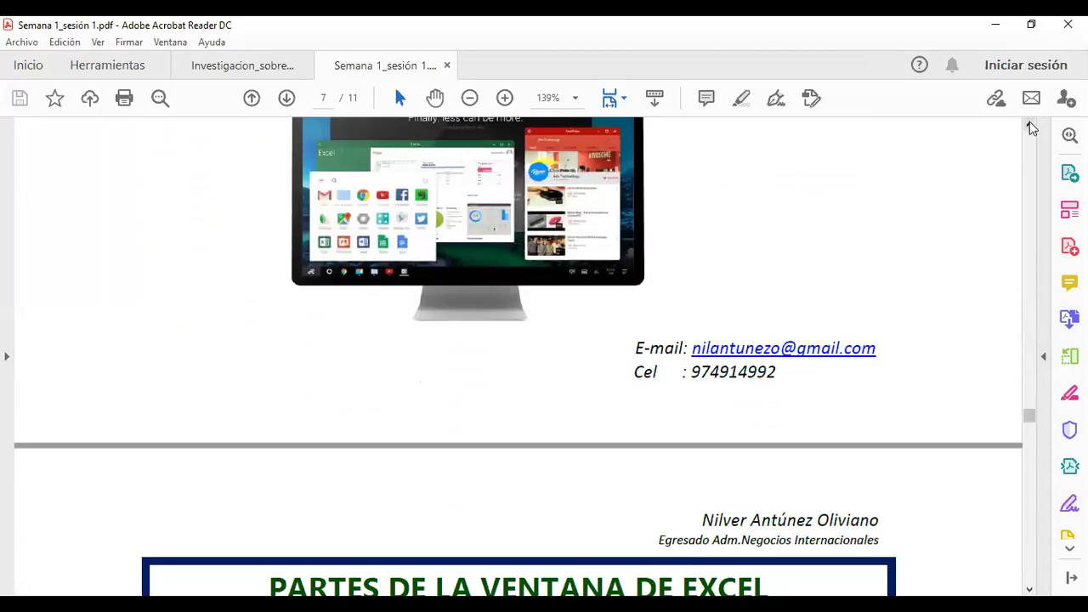
{"action": "left_click", "coordinate": [1029, 125]}
{"action": "left_click", "coordinate": [1030, 126]}
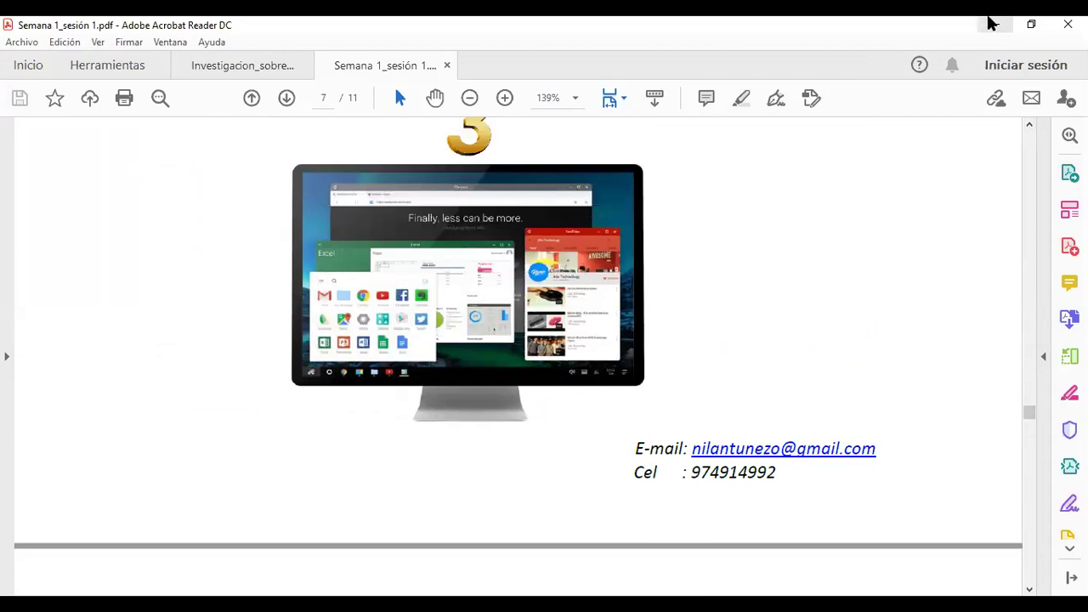
{"action": "key", "text": "super+d"}
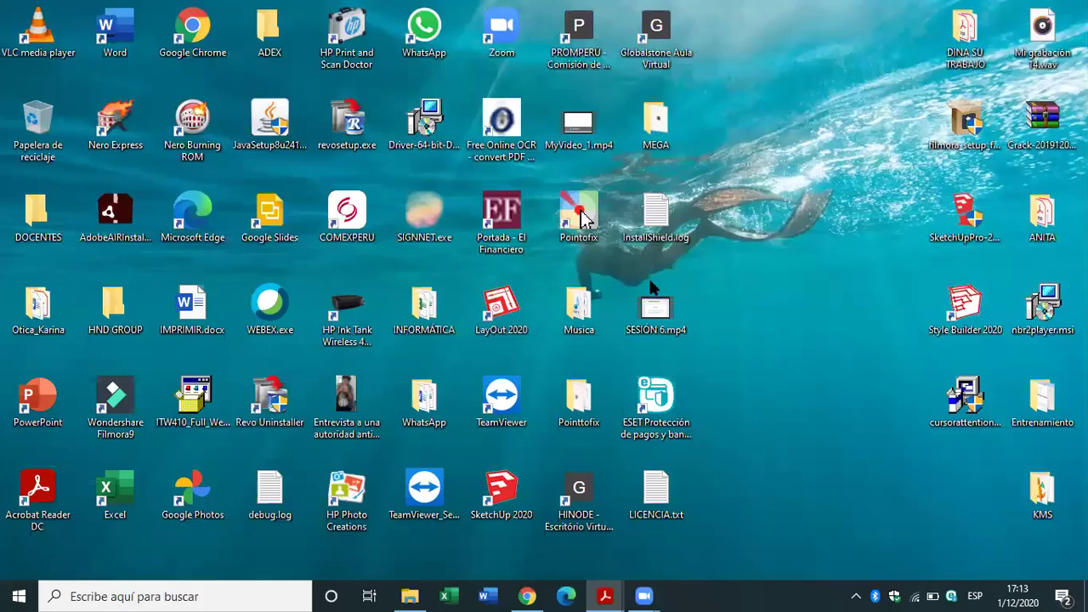
{"action": "left_click", "coordinate": [118, 493]}
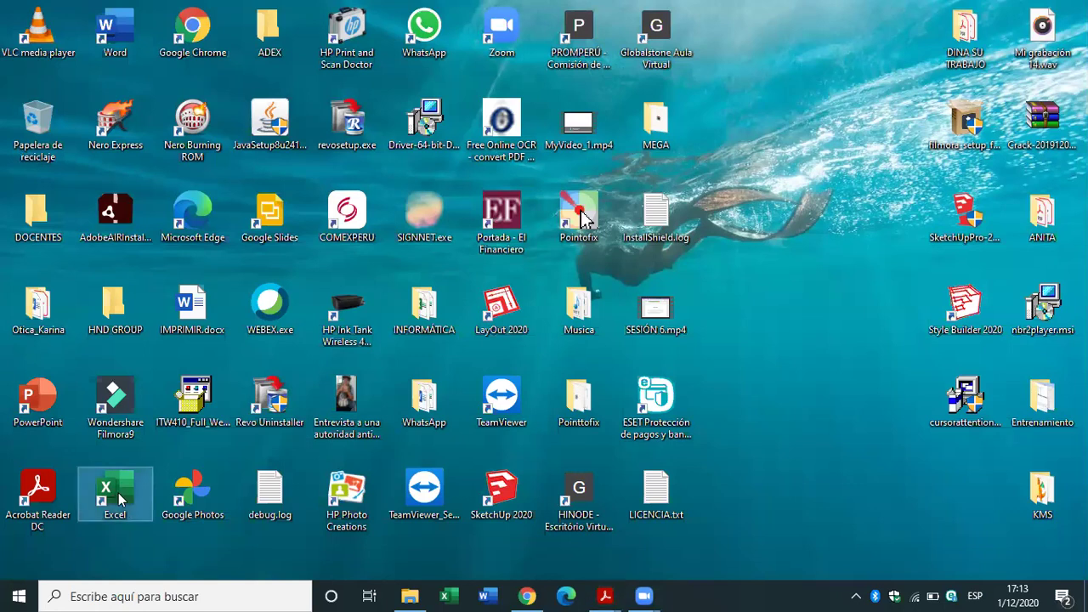
{"action": "double_click", "coordinate": [118, 493]}
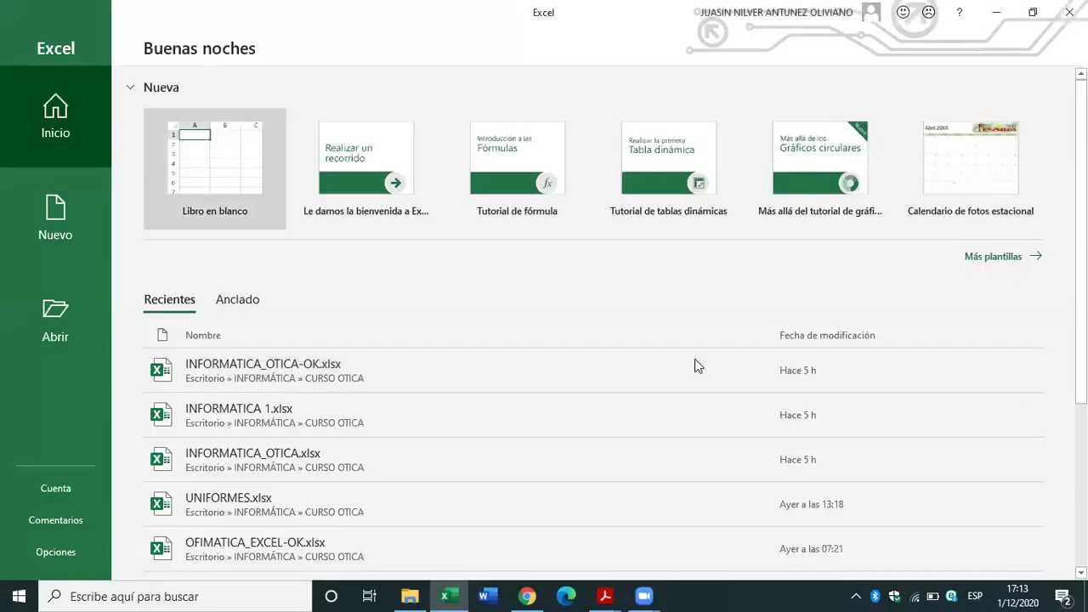
{"action": "key", "text": "Return"}
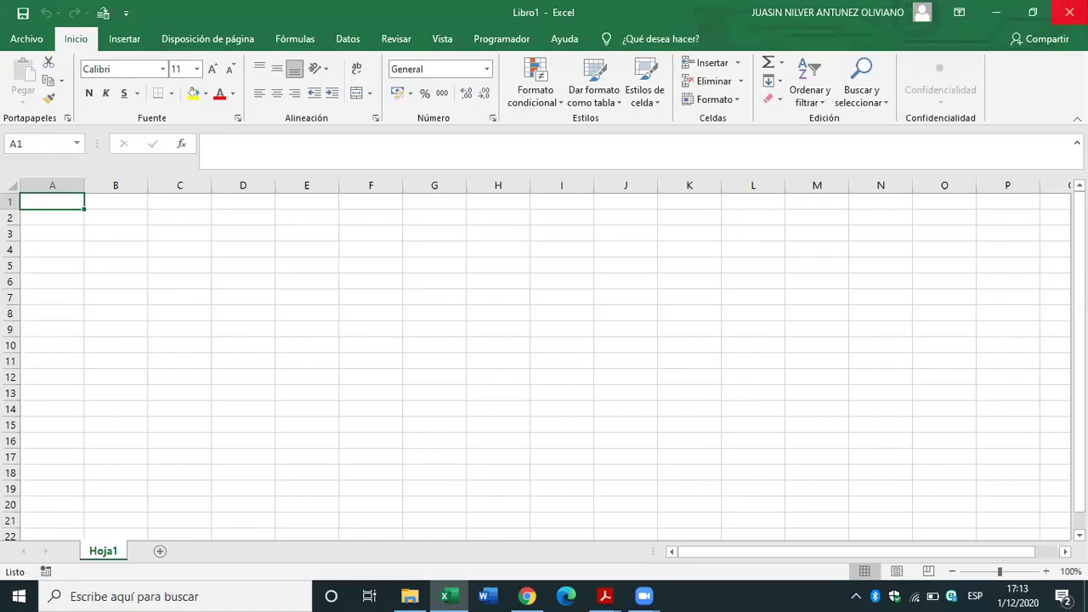
{"action": "left_click", "coordinate": [1069, 12]}
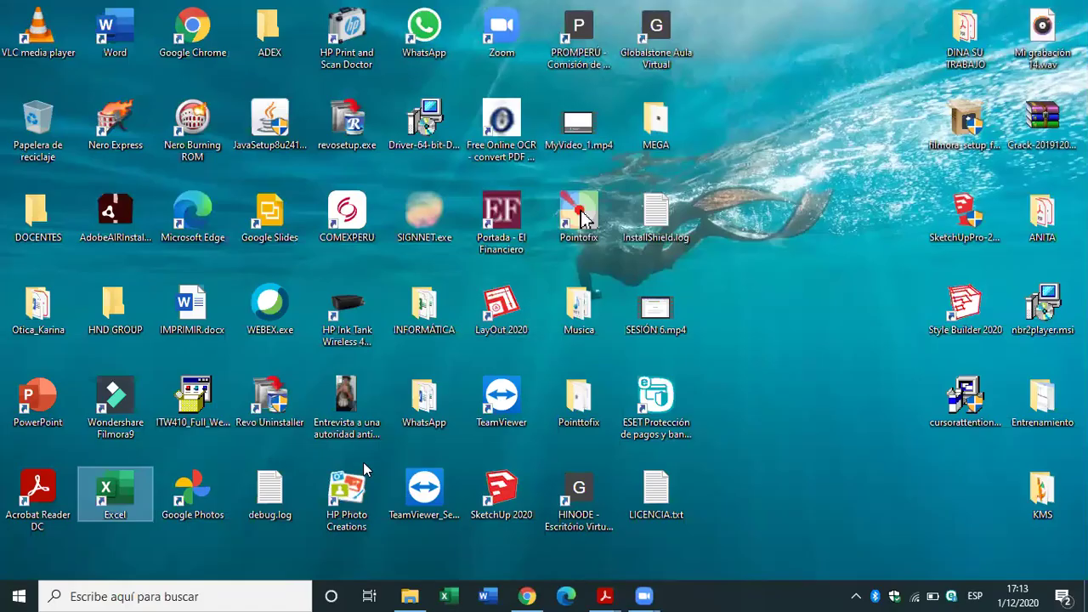
Search Windows for 'excel', launch it, and create a new blank workbook
{"action": "left_click", "coordinate": [153, 593]}
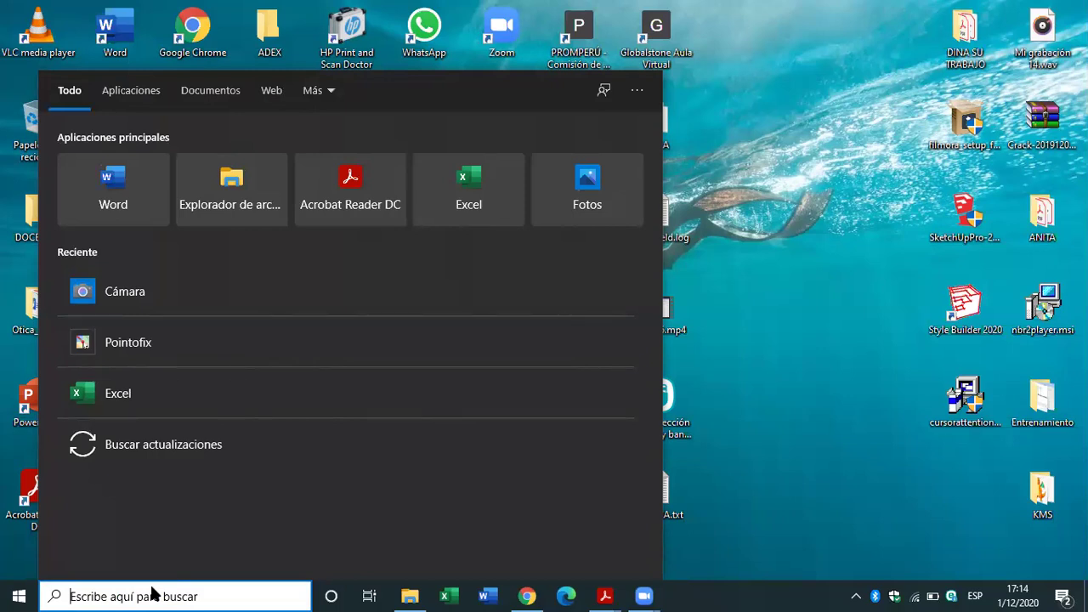
{"action": "type", "text": "excel"}
{"action": "left_click", "coordinate": [111, 170]}
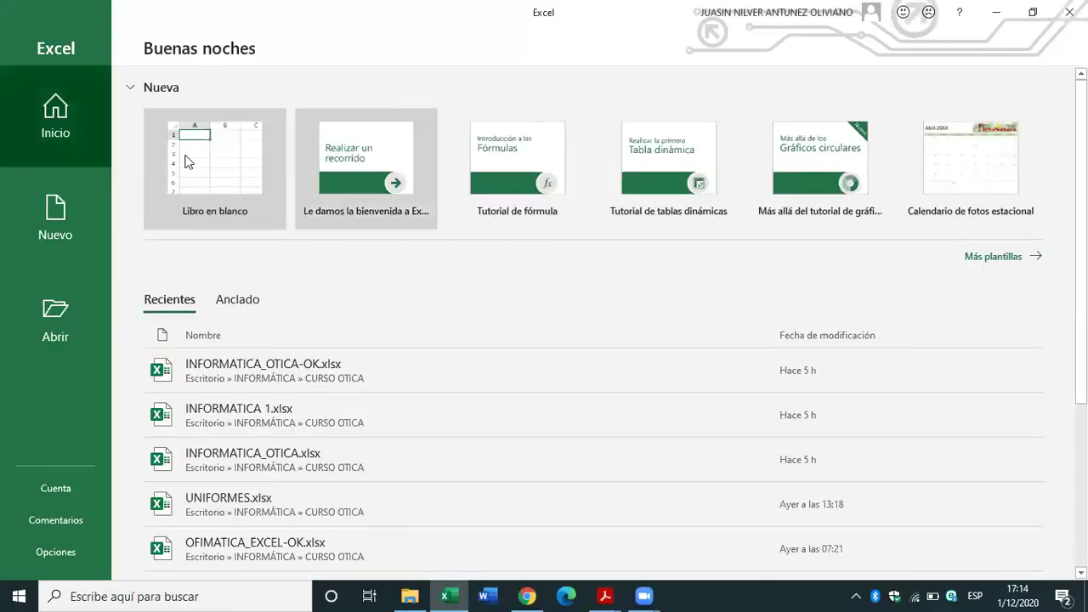
{"action": "left_click", "coordinate": [185, 162]}
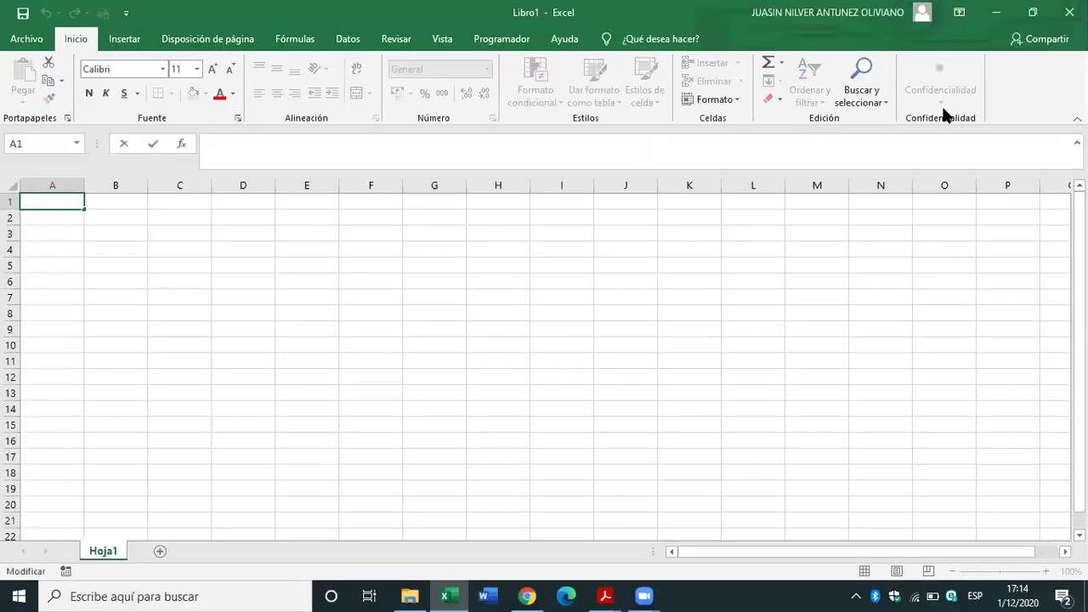
Close Excel, discarding the unsaved blank workbook with No guardar
{"action": "left_click", "coordinate": [1069, 12]}
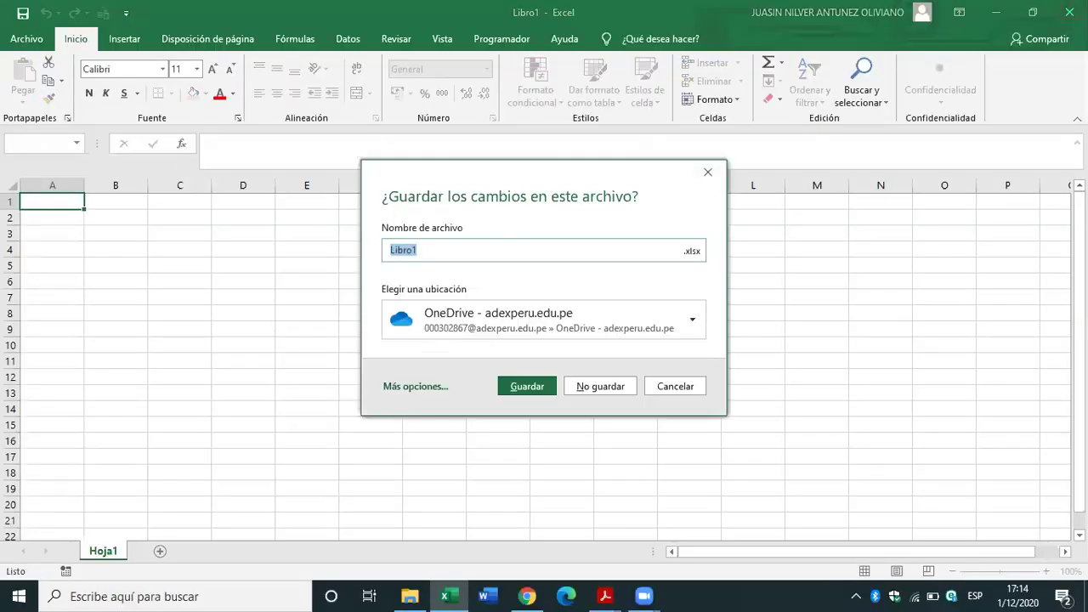
{"action": "left_click", "coordinate": [707, 172]}
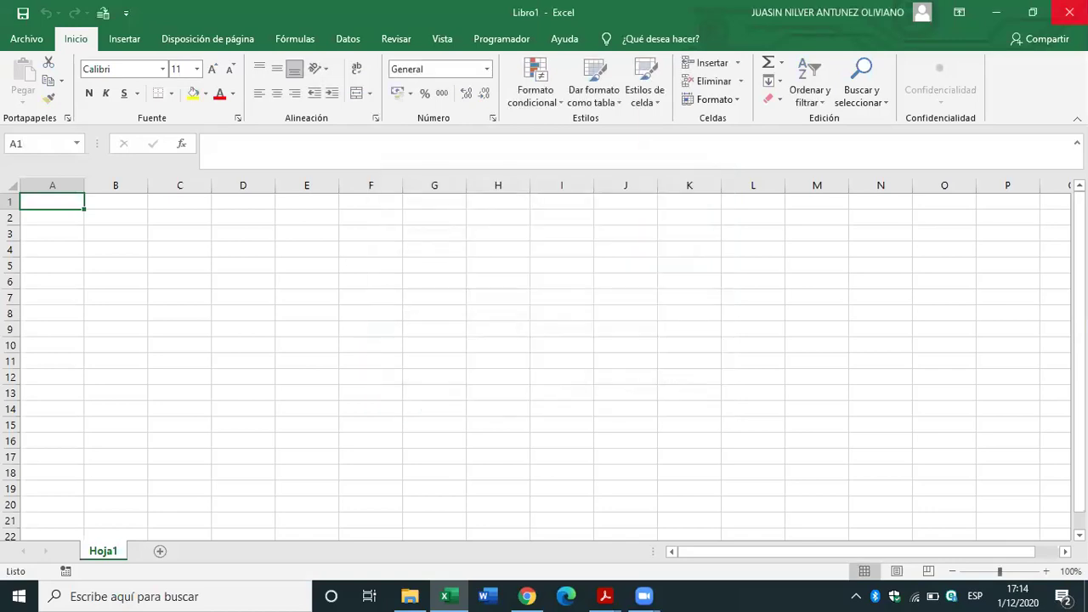
{"action": "left_click", "coordinate": [1069, 12]}
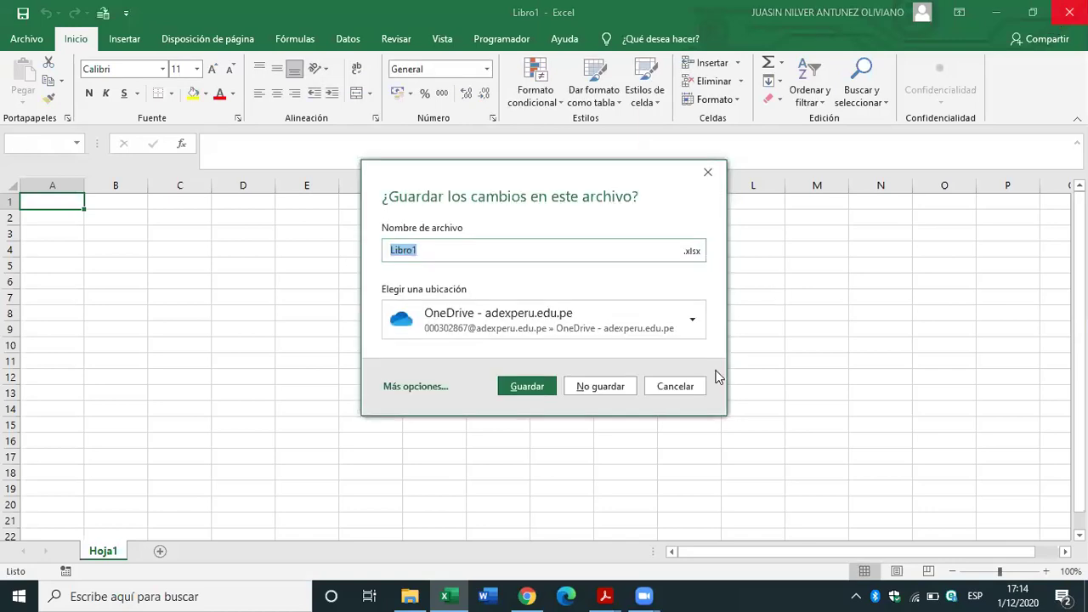
{"action": "left_click", "coordinate": [602, 386]}
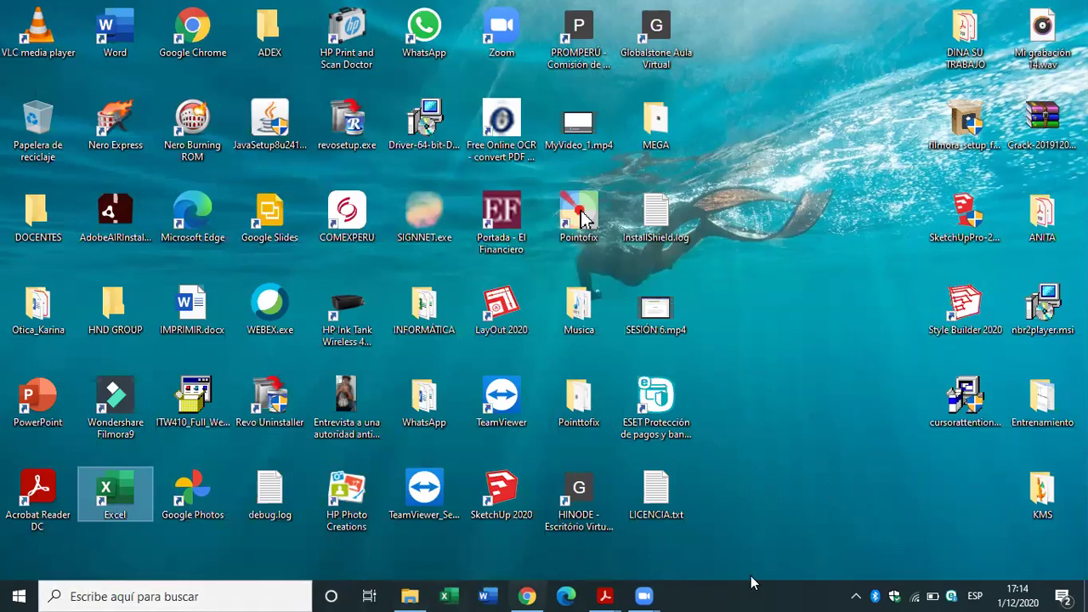
Relaunch Excel from the taskbar with a blank workbook, minimize it, and switch back to Acrobat
{"action": "left_click", "coordinate": [453, 595]}
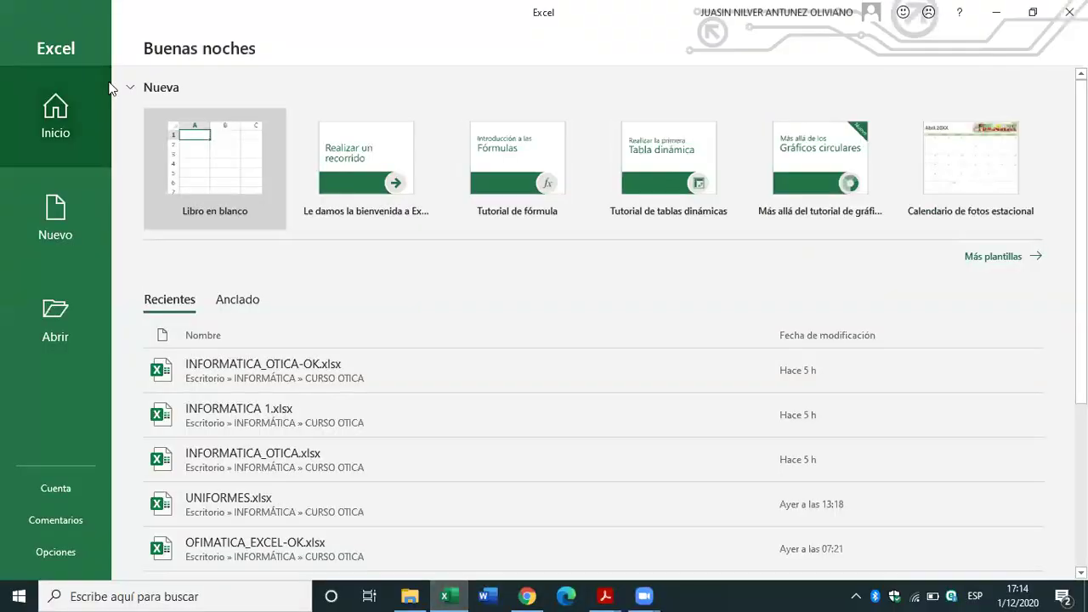
{"action": "left_click", "coordinate": [198, 153]}
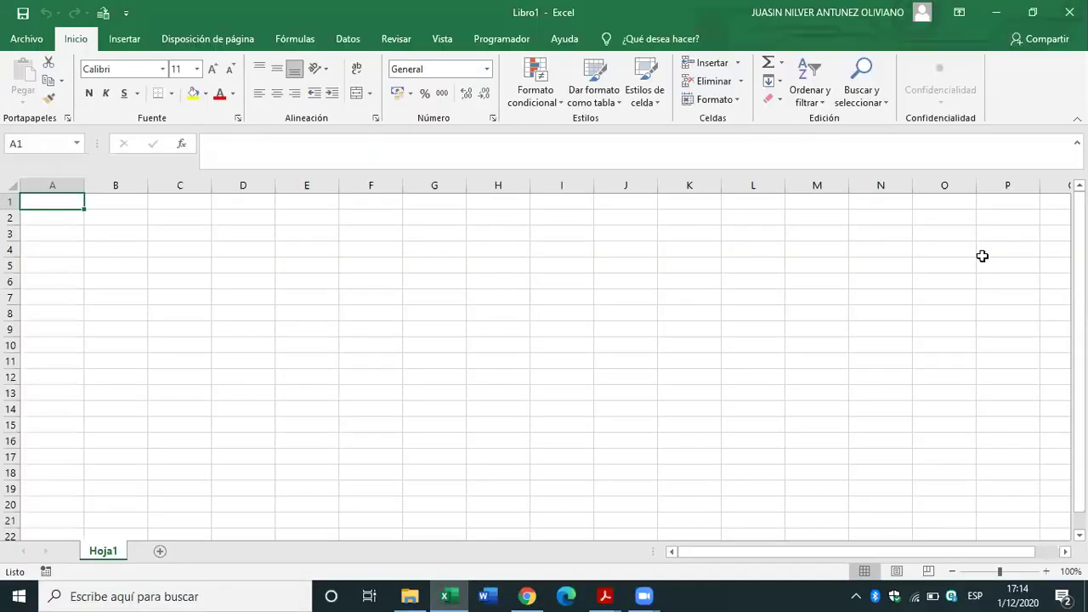
{"action": "key", "text": "super+d"}
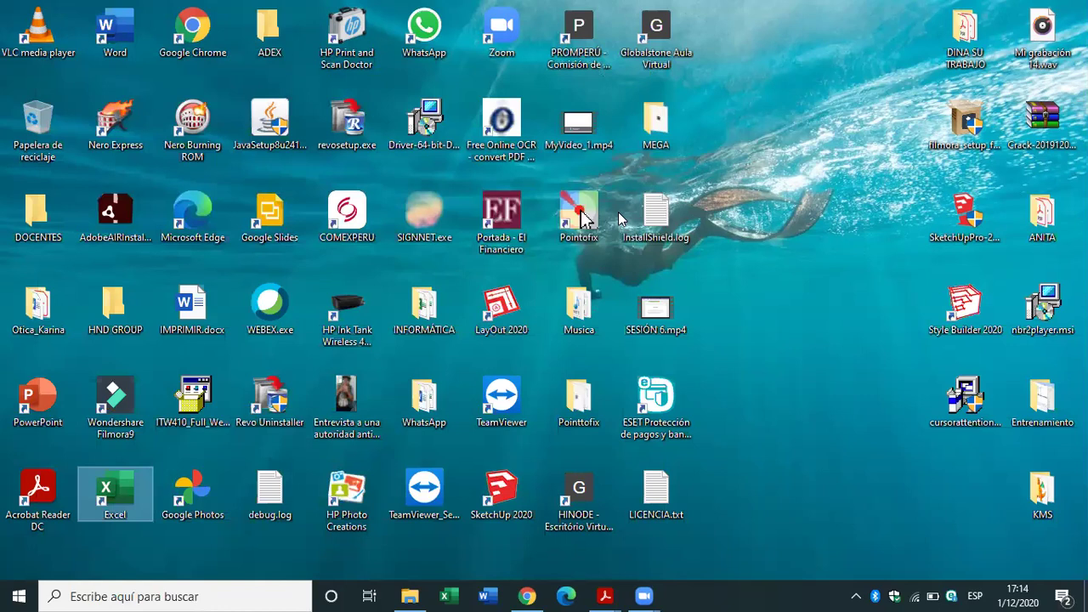
{"action": "left_click", "coordinate": [620, 220]}
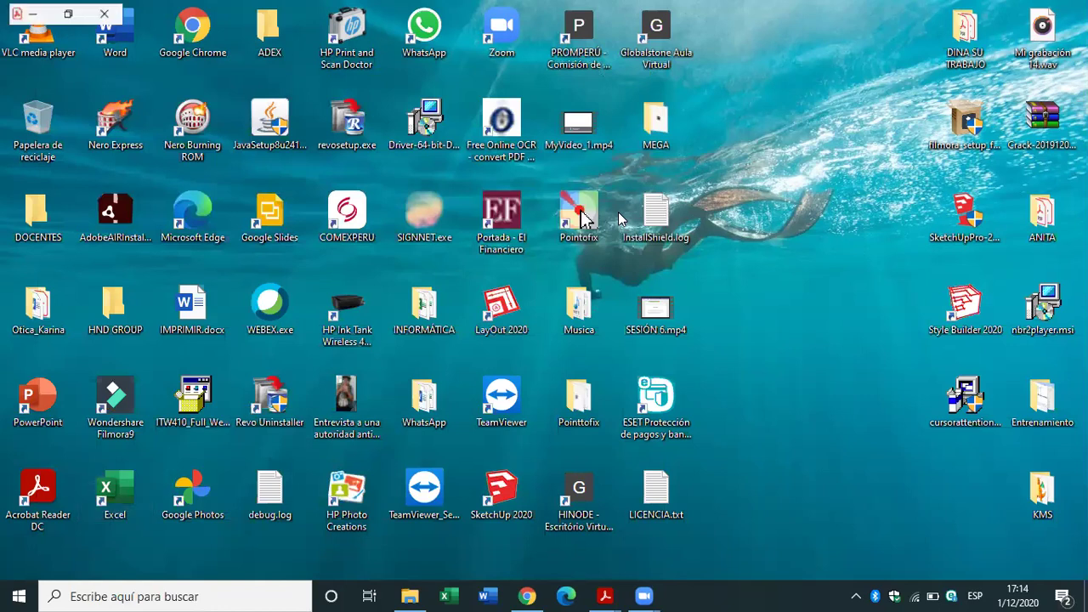
{"action": "key", "text": "alt+Tab"}
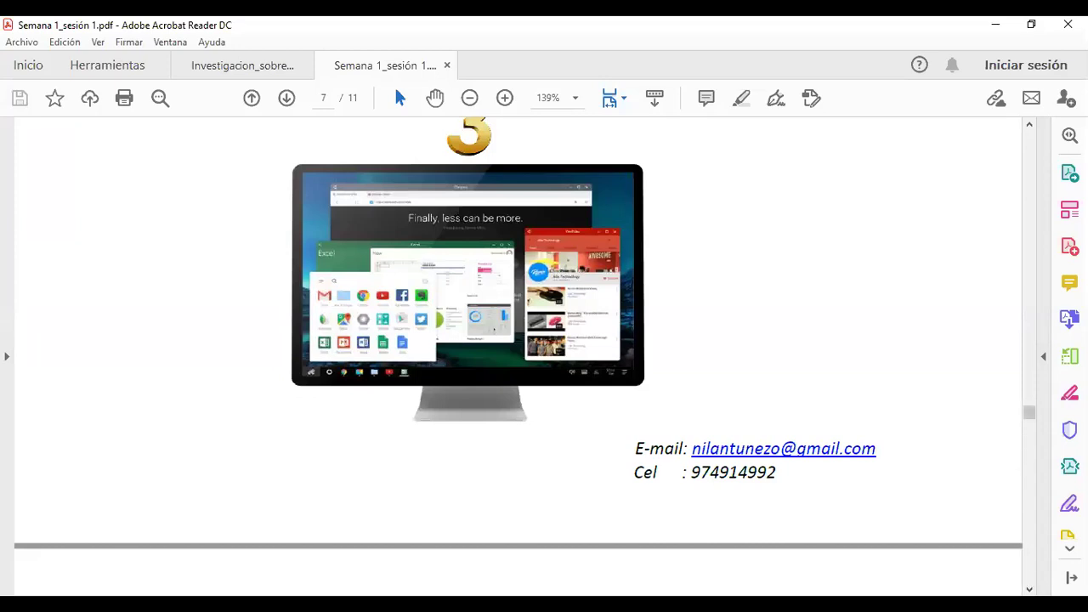
Scroll from page 7 to page 8's 'Partes de la ventana de Excel' labelled diagram
{"action": "scroll", "coordinate": [1030, 587], "scroll_direction": "down", "scroll_amount": 1}
{"action": "scroll", "coordinate": [1029, 586], "scroll_direction": "down", "scroll_amount": 5}
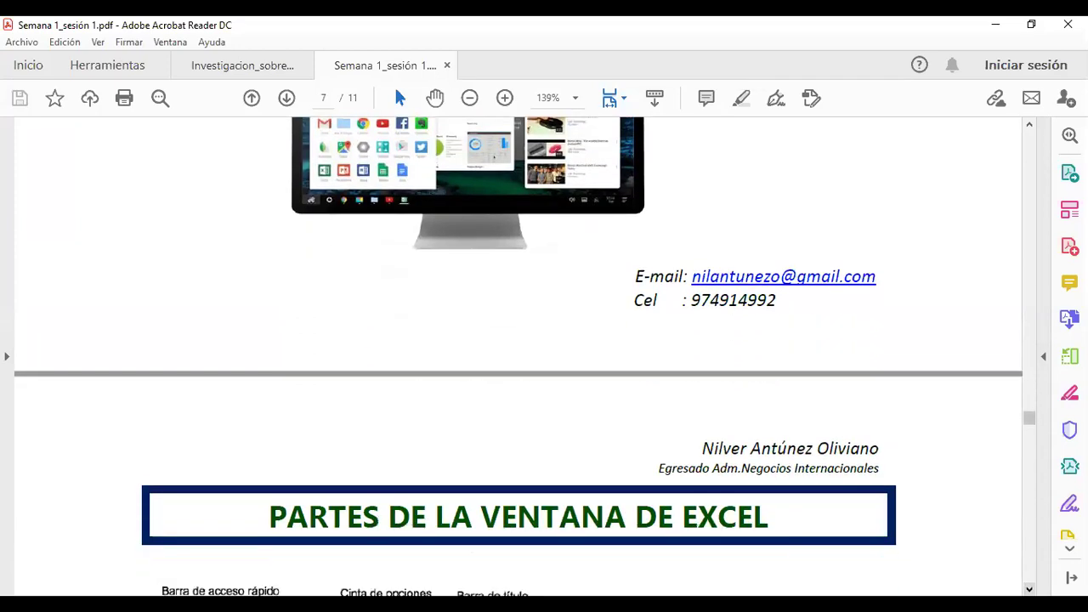
{"action": "scroll", "coordinate": [1029, 586], "scroll_direction": "down", "scroll_amount": 6}
{"action": "scroll", "coordinate": [1029, 586], "scroll_direction": "down", "scroll_amount": 3}
{"action": "scroll", "coordinate": [519, 357], "scroll_direction": "down", "scroll_amount": 1}
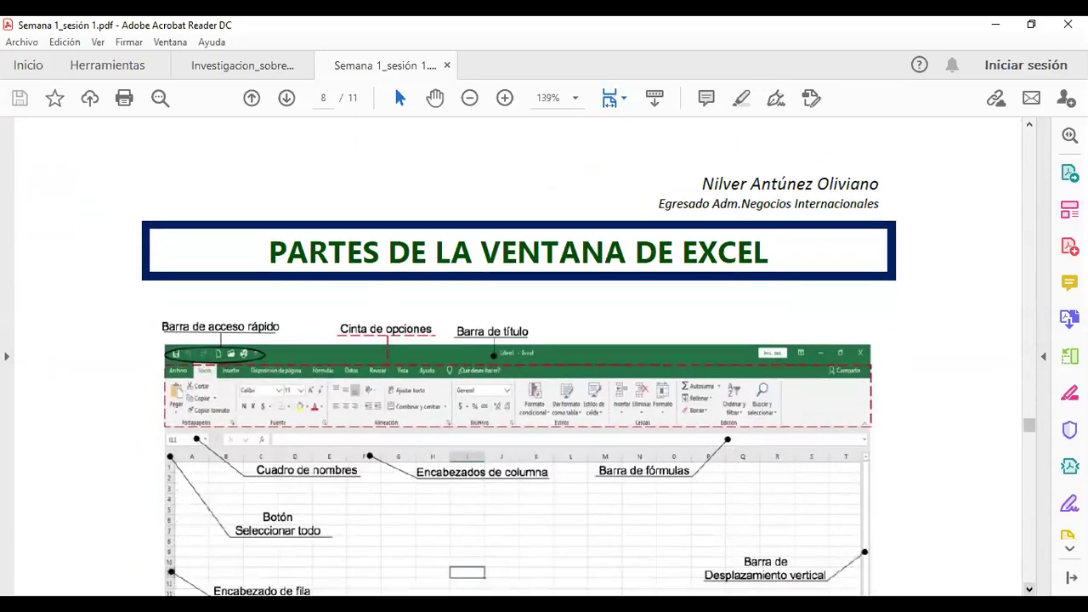
{"action": "scroll", "coordinate": [518, 357], "scroll_direction": "down", "scroll_amount": 1}
{"action": "scroll", "coordinate": [519, 357], "scroll_direction": "down", "scroll_amount": 1}
{"action": "scroll", "coordinate": [395, 400], "scroll_direction": "down", "scroll_amount": 1}
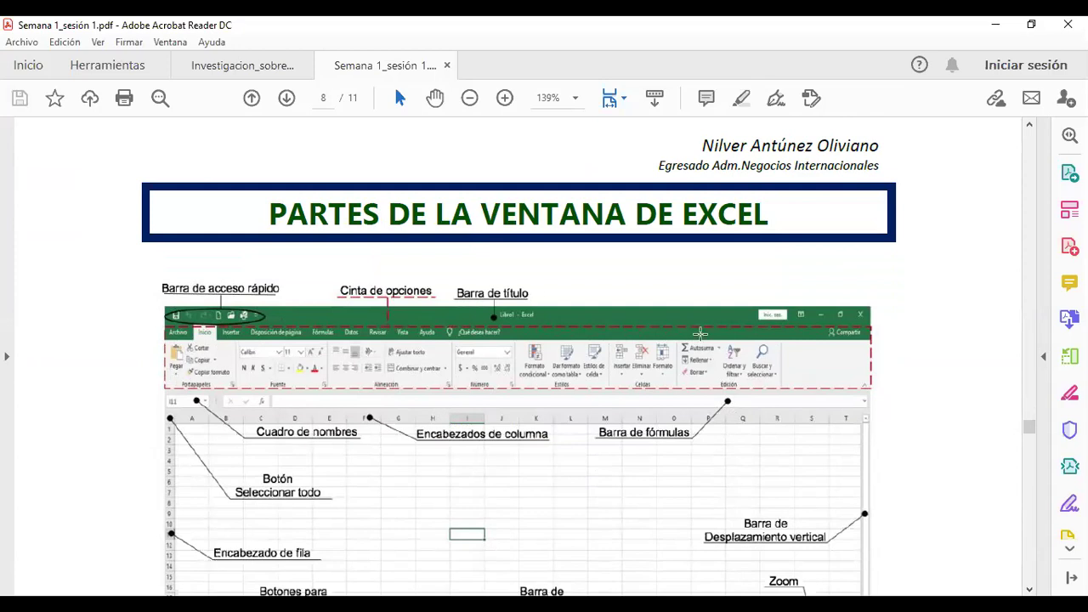
{"action": "scroll", "coordinate": [478, 306], "scroll_direction": "down", "scroll_amount": 1}
{"action": "scroll", "coordinate": [270, 293], "scroll_direction": "down", "scroll_amount": 3}
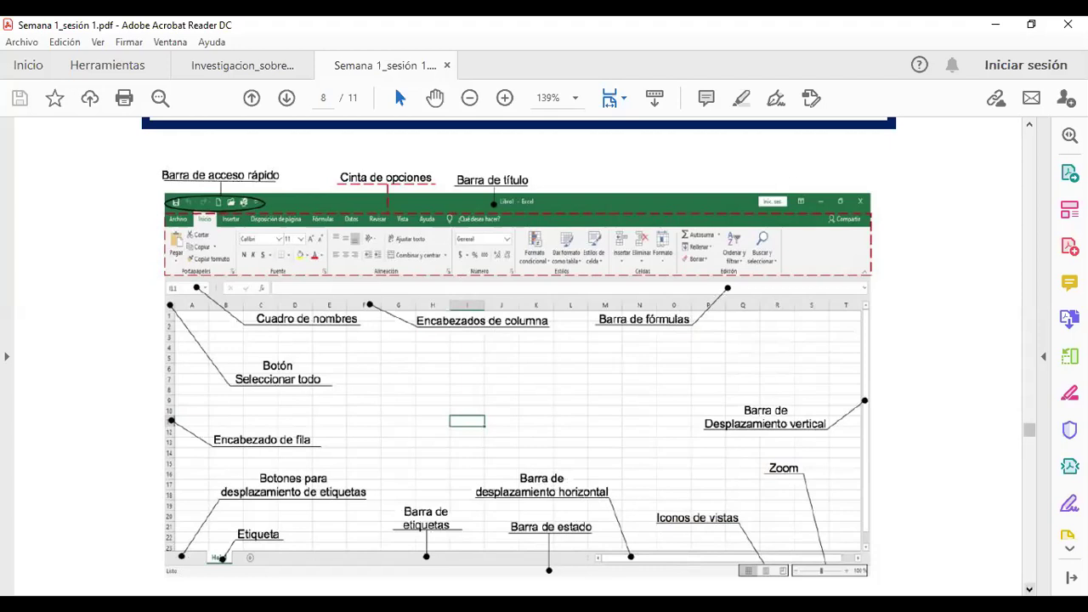
Scroll to the 'Barra de título' heading, then switch to Excel's blank Libro1 workbook
{"action": "scroll", "coordinate": [800, 119], "scroll_direction": "down", "scroll_amount": 1}
{"action": "scroll", "coordinate": [799, 119], "scroll_direction": "down", "scroll_amount": 1}
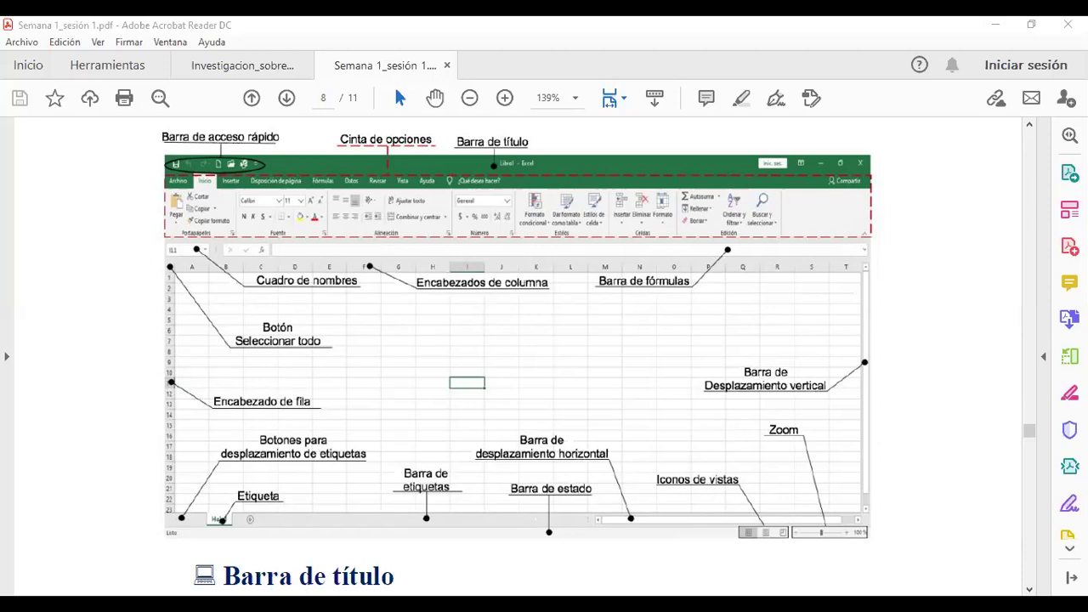
{"action": "key", "text": "alt+Tab"}
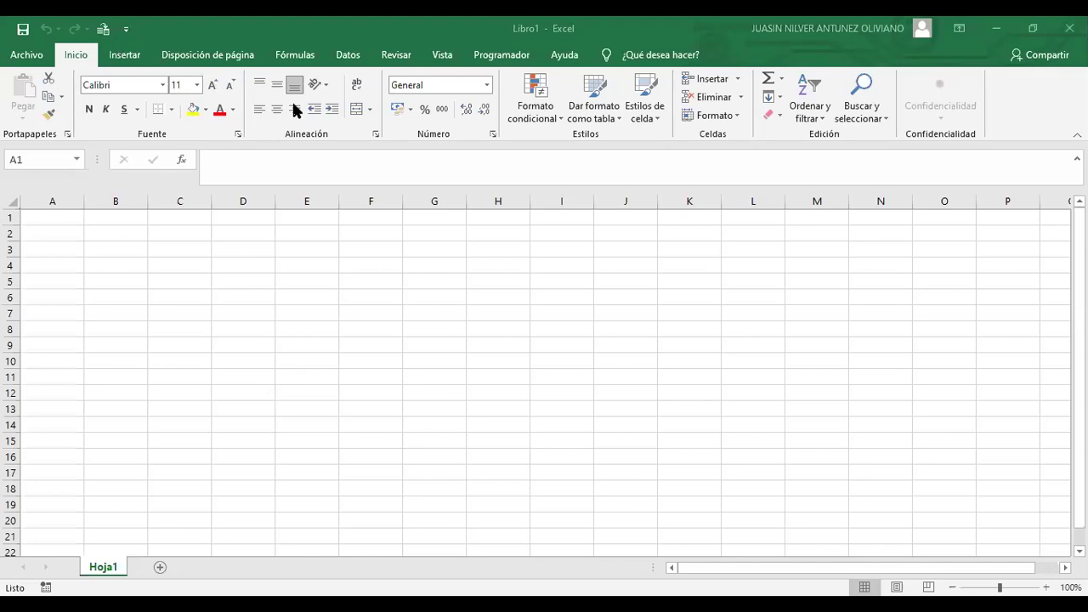
{"action": "left_click", "coordinate": [206, 110]}
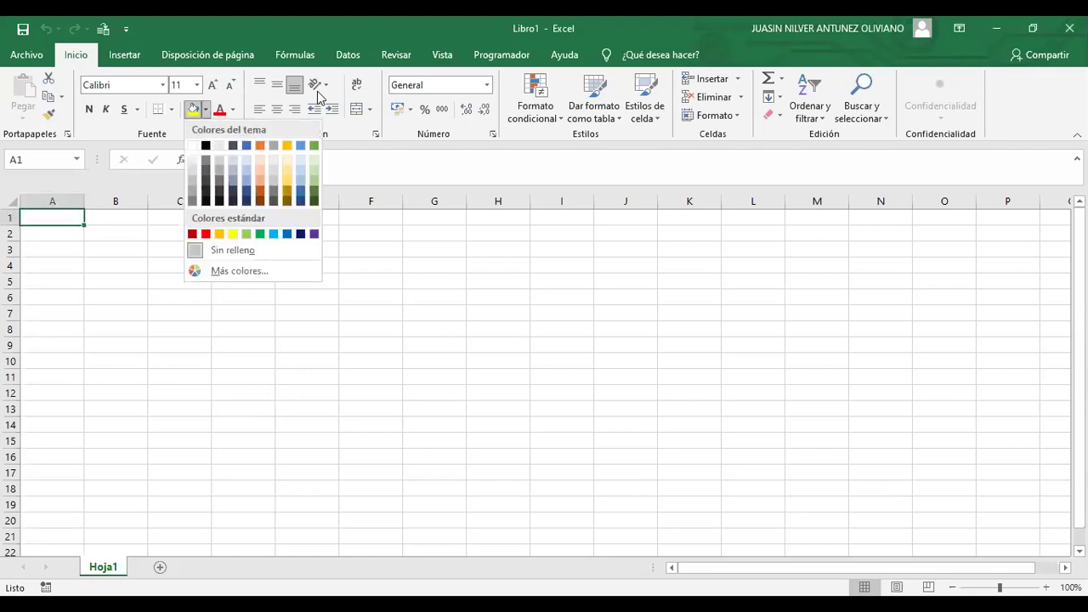
{"action": "left_click", "coordinate": [128, 56]}
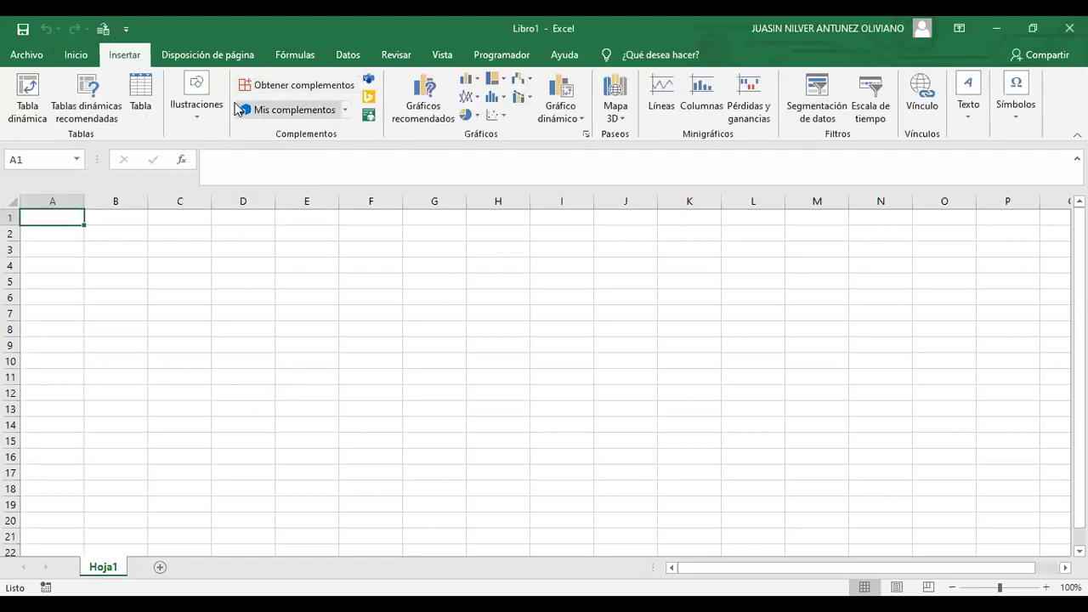
{"action": "left_click", "coordinate": [199, 114]}
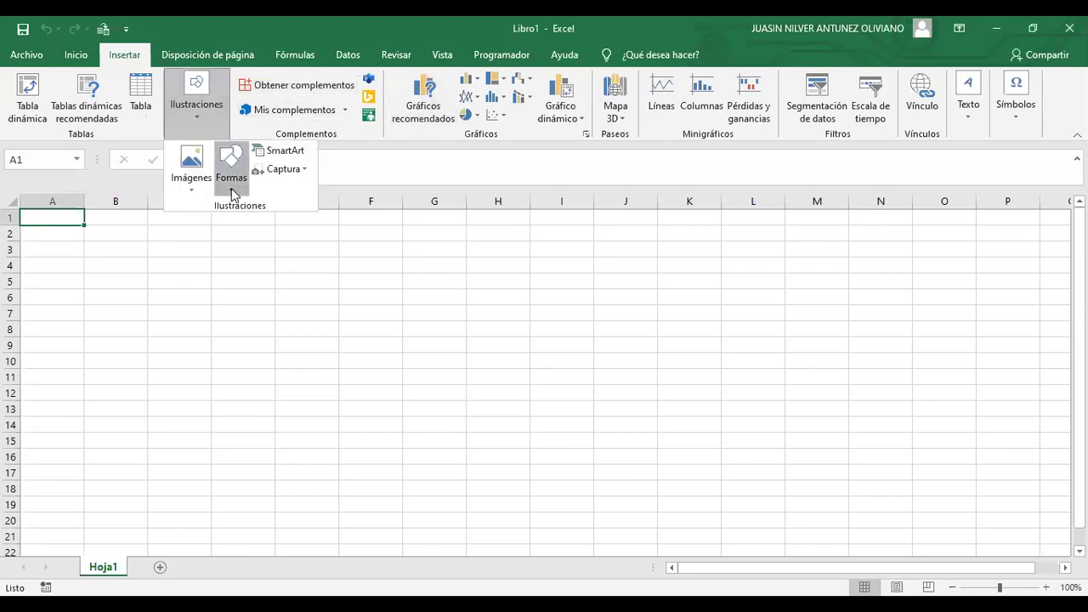
{"action": "left_click", "coordinate": [232, 174]}
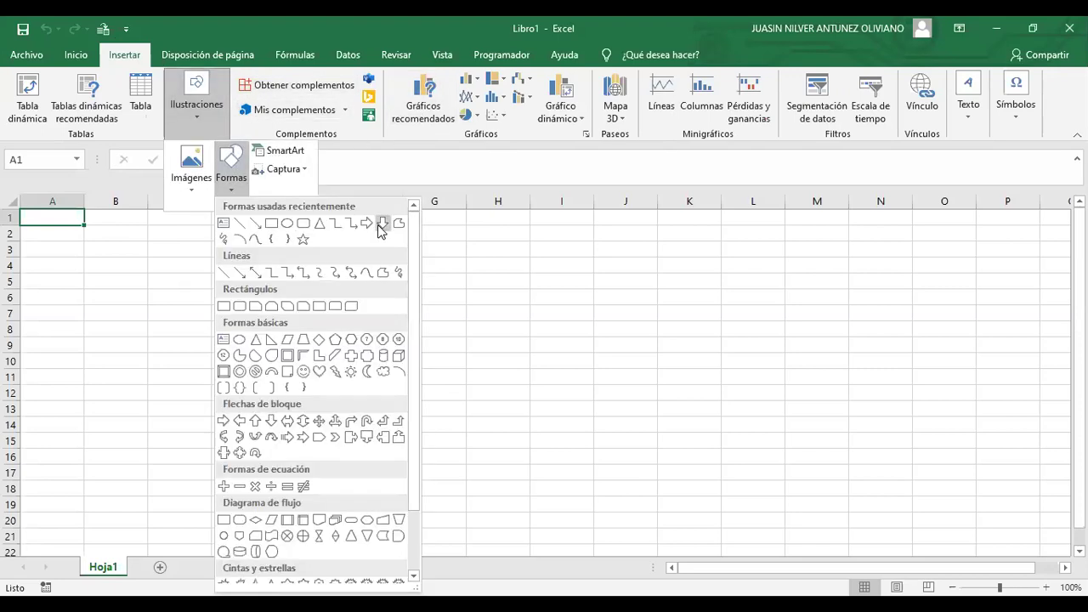
{"action": "left_click", "coordinate": [301, 222]}
{"action": "left_click", "coordinate": [213, 369]}
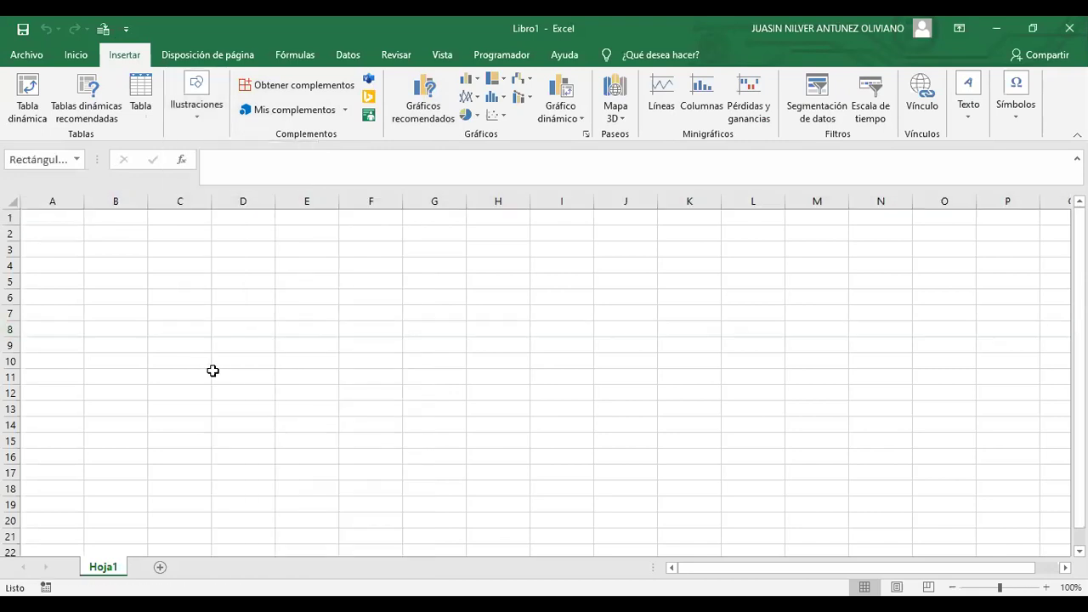
{"action": "mouse_move", "coordinate": [289, 409]}
{"action": "left_mouse_down"}
{"action": "mouse_move", "coordinate": [643, 425]}
{"action": "mouse_move", "coordinate": [480, 409]}
{"action": "left_mouse_up"}
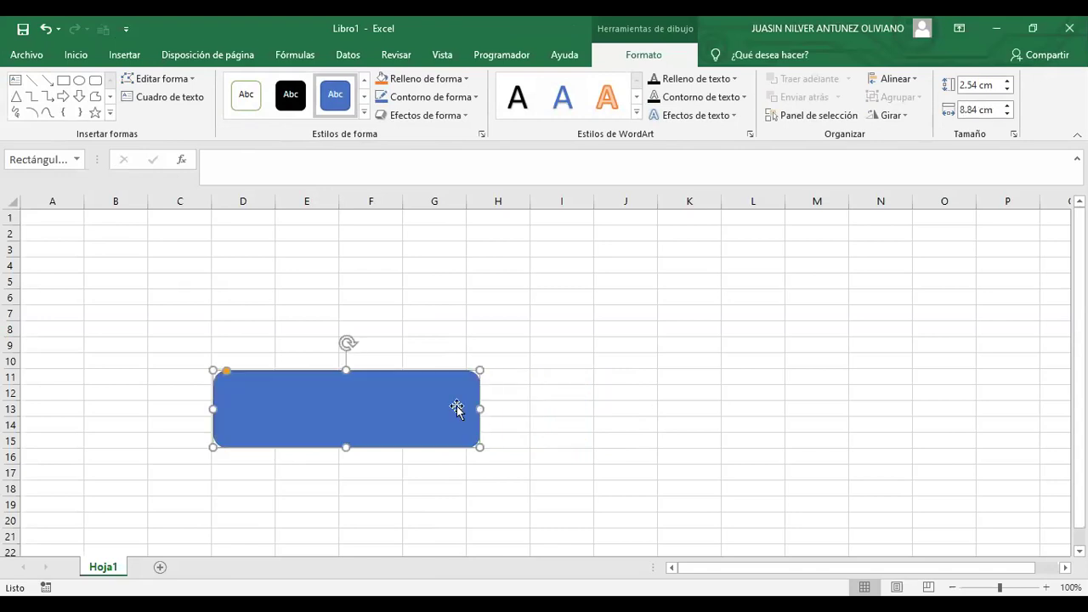
{"action": "left_click_drag", "start_coordinate": [413, 383], "coordinate": [173, 245]}
Replace the rectangle with a blue up-arrow block shape rotated up-left, covering A1–B6
{"action": "key", "text": "Delete"}
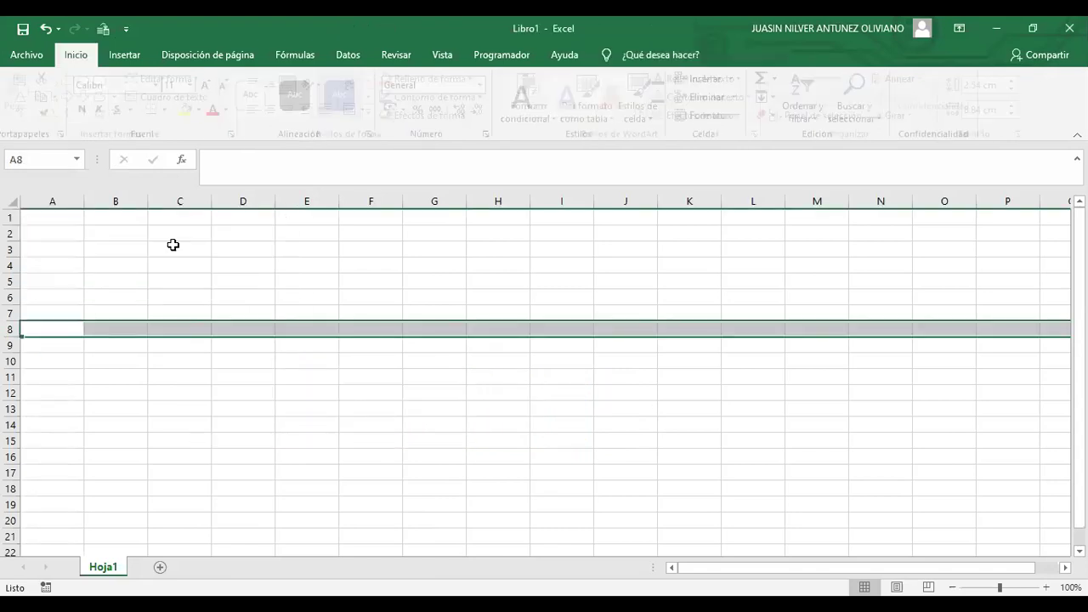
{"action": "left_click", "coordinate": [124, 56]}
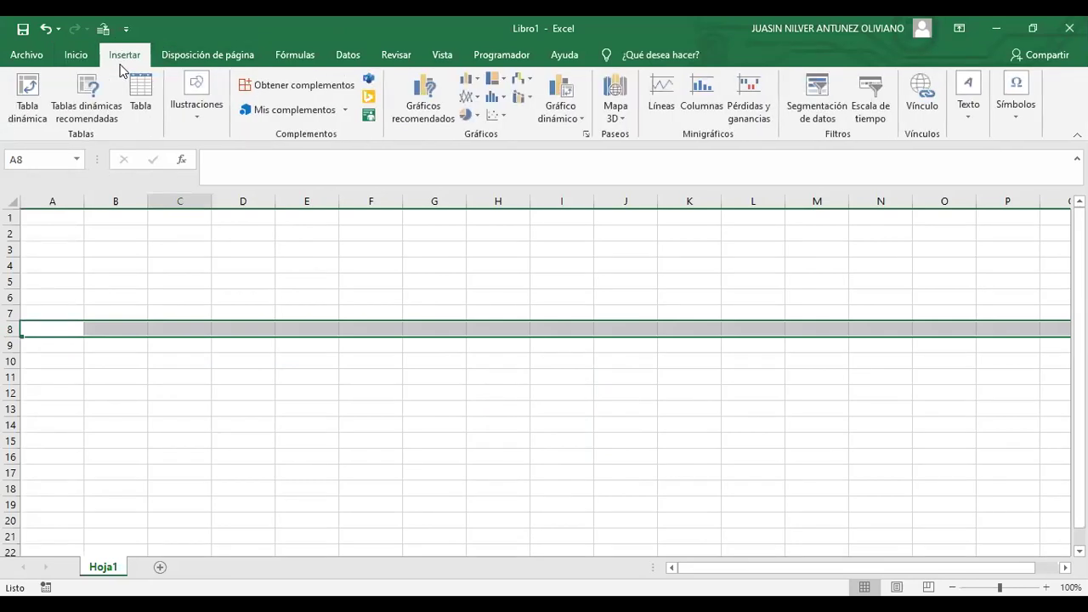
{"action": "left_click", "coordinate": [202, 118]}
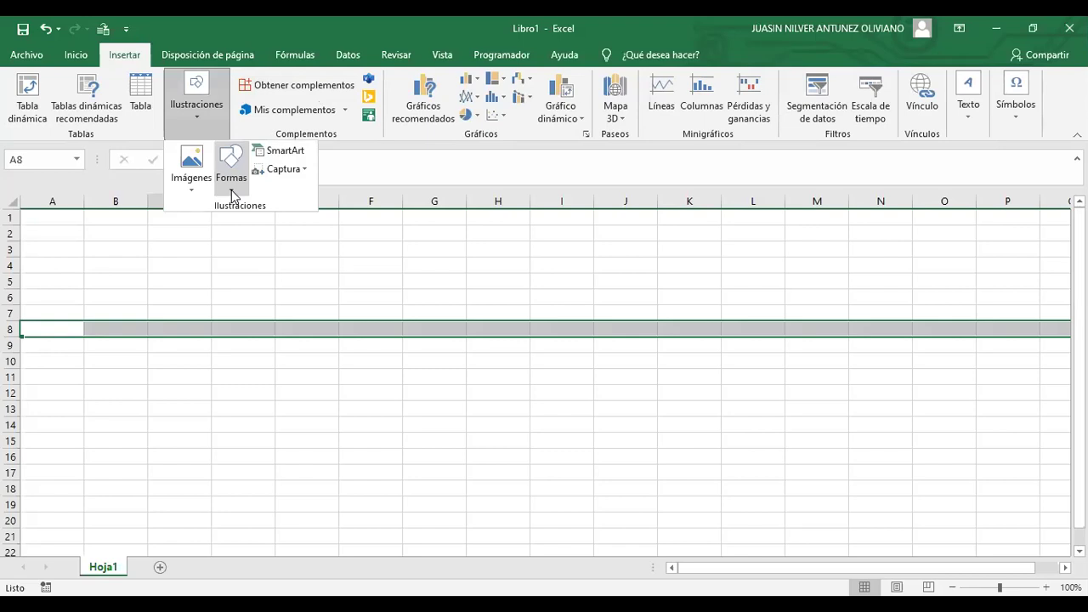
{"action": "left_click", "coordinate": [232, 190]}
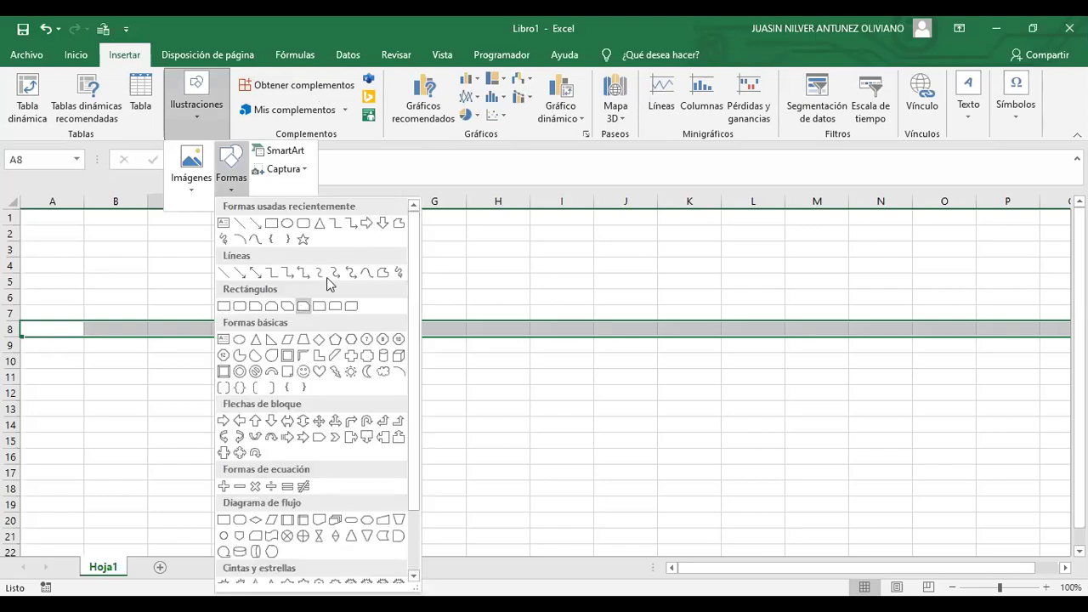
{"action": "left_click", "coordinate": [257, 425]}
{"action": "mouse_move", "coordinate": [195, 238]}
{"action": "left_mouse_down"}
{"action": "mouse_move", "coordinate": [146, 283]}
{"action": "mouse_move", "coordinate": [151, 268]}
{"action": "left_mouse_up"}
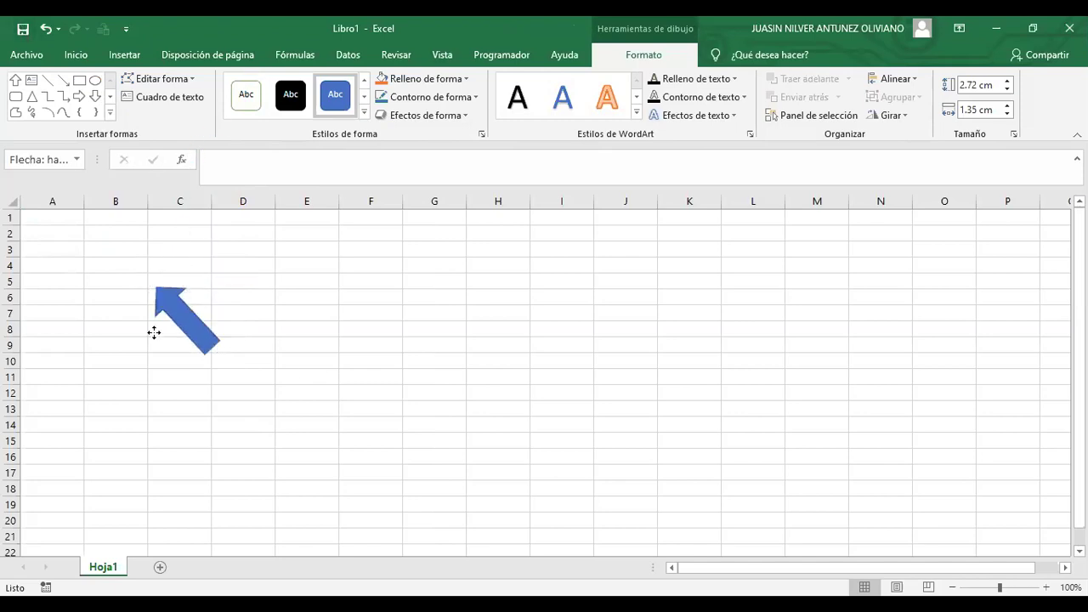
{"action": "left_click_drag", "start_coordinate": [92, 290], "coordinate": [70, 252]}
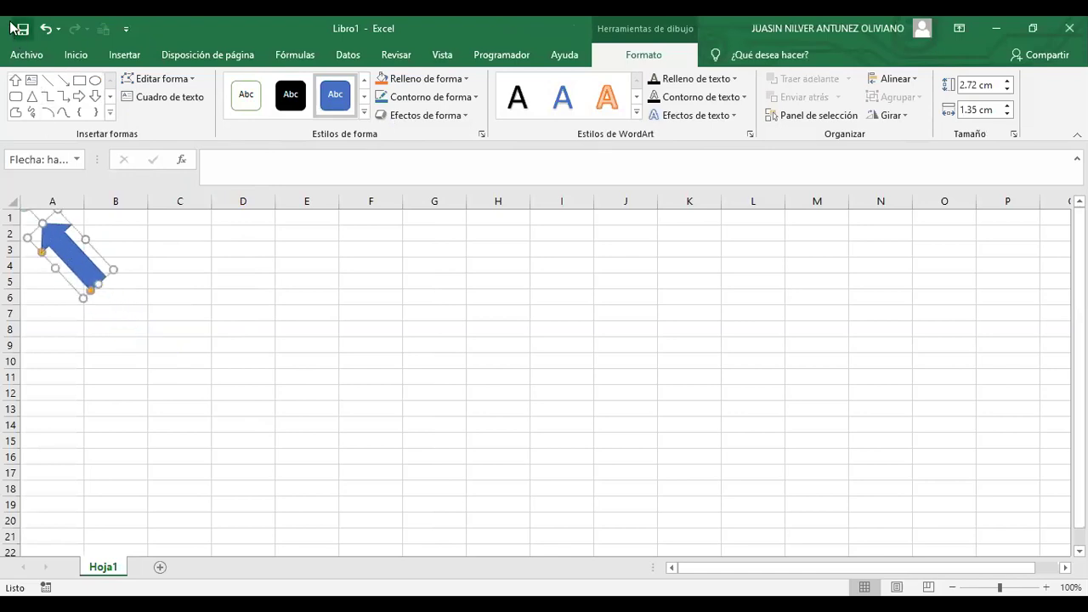
{"action": "left_click", "coordinate": [126, 33]}
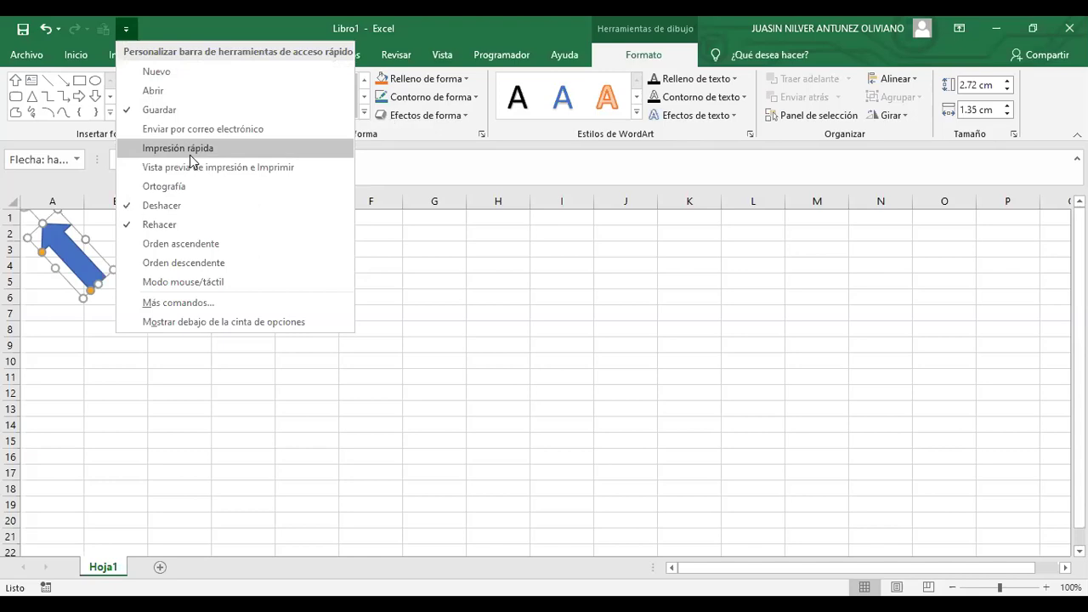
{"action": "double_click", "coordinate": [8, 24]}
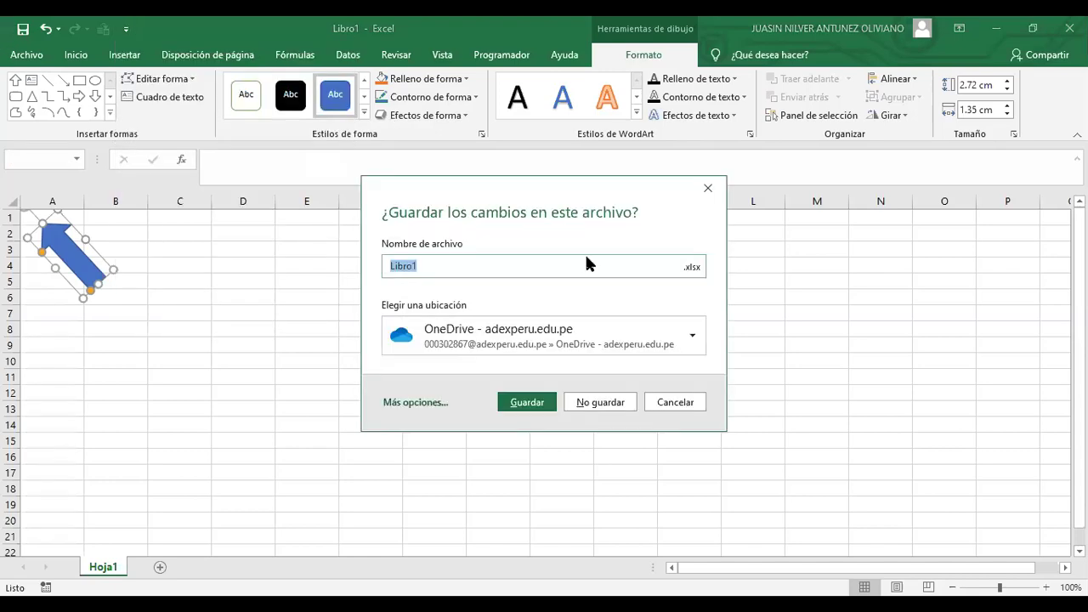
{"action": "left_click", "coordinate": [708, 189]}
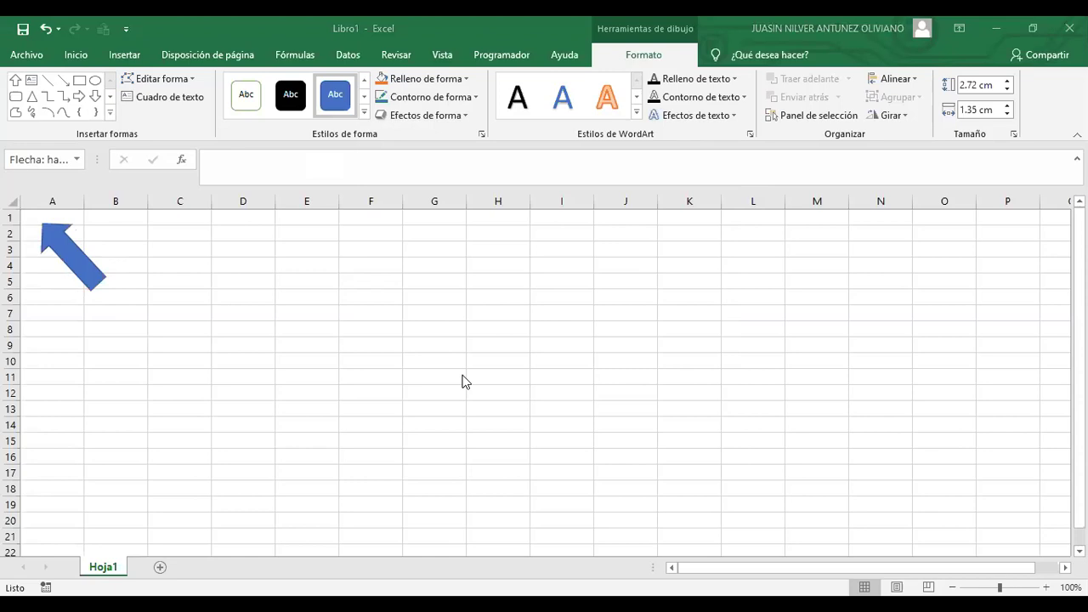
{"action": "left_click", "coordinate": [307, 281]}
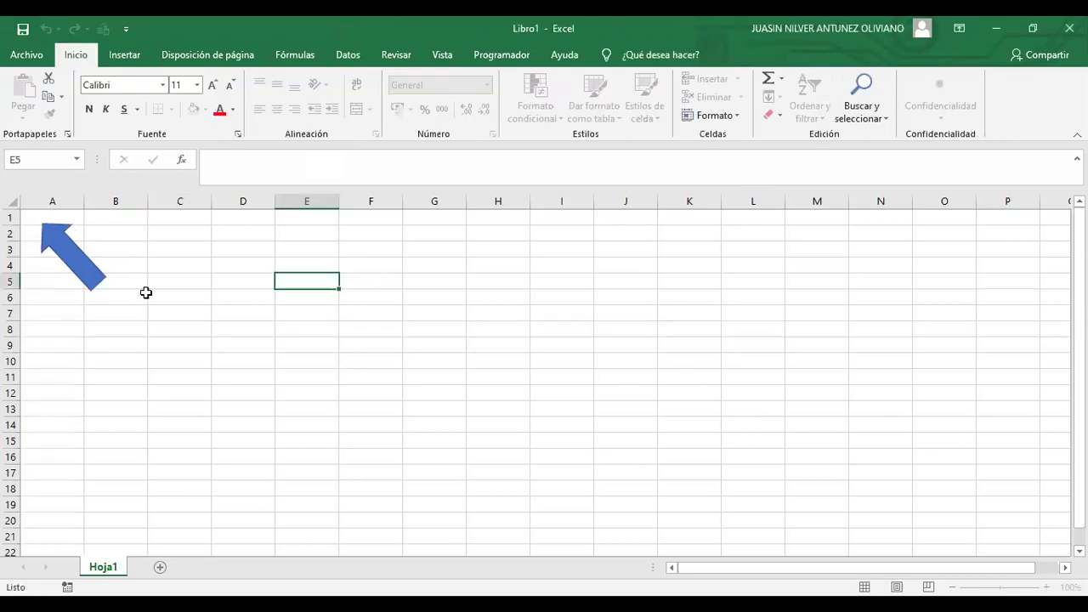
Select the blue arrow and browse the Insert through View ribbon tabs
{"action": "left_click", "coordinate": [76, 251]}
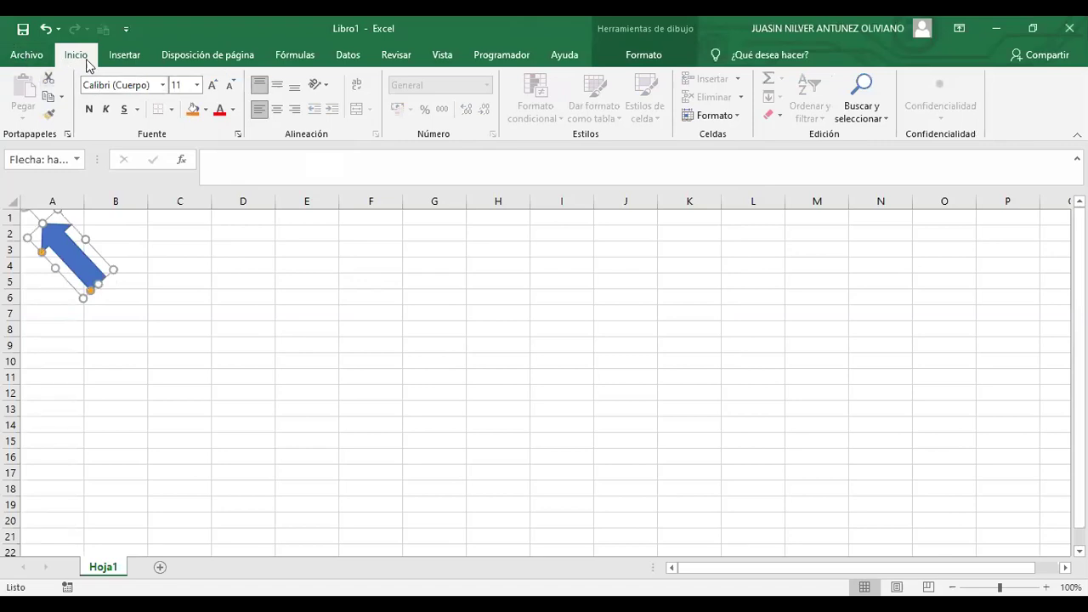
{"action": "left_click", "coordinate": [133, 55]}
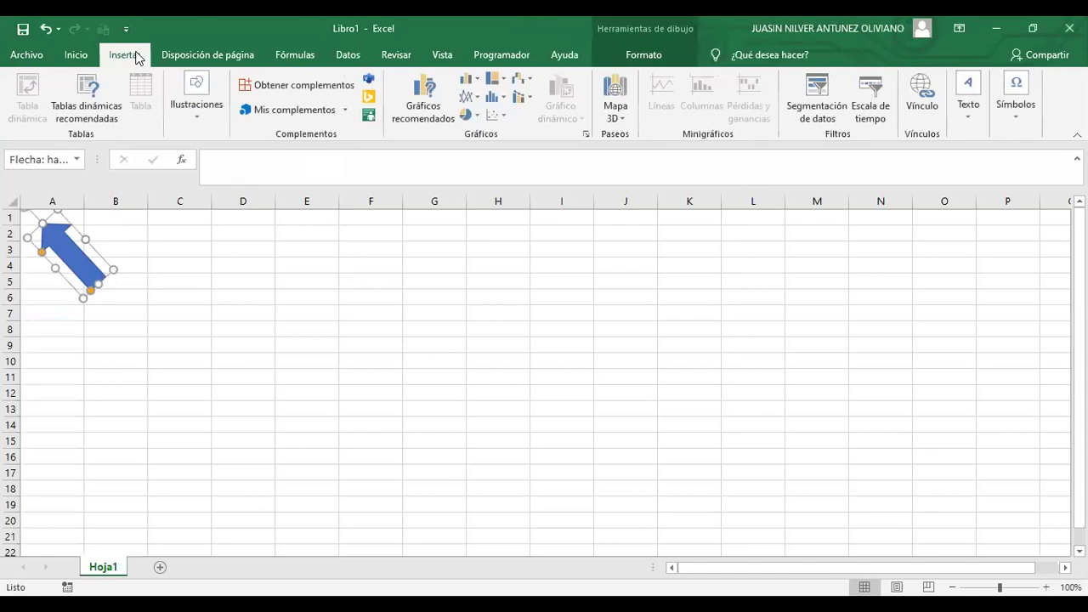
{"action": "left_click", "coordinate": [204, 54]}
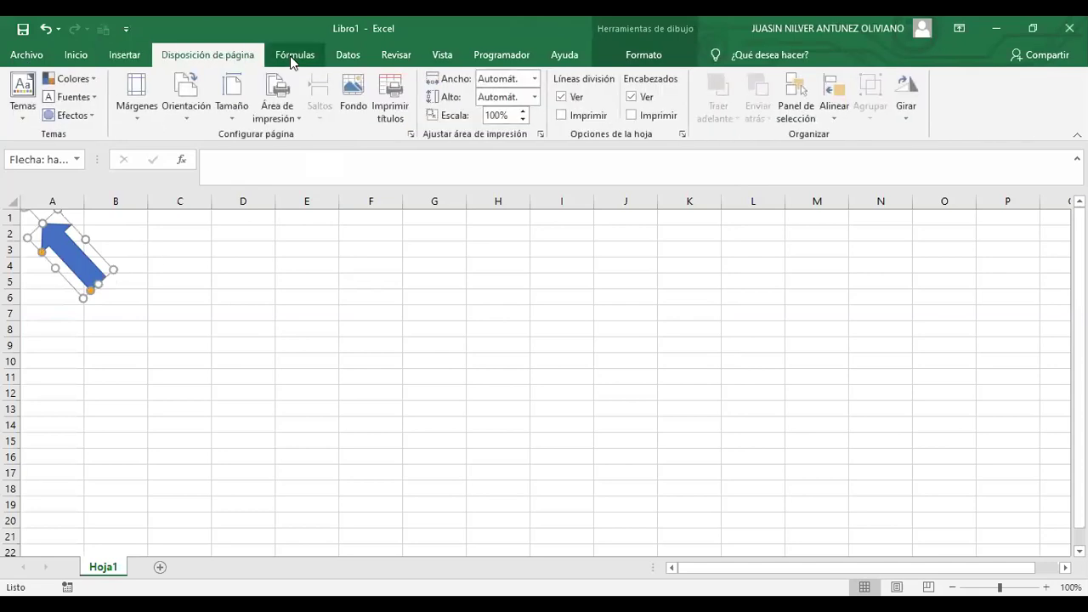
{"action": "left_click", "coordinate": [295, 54]}
{"action": "left_click", "coordinate": [347, 56]}
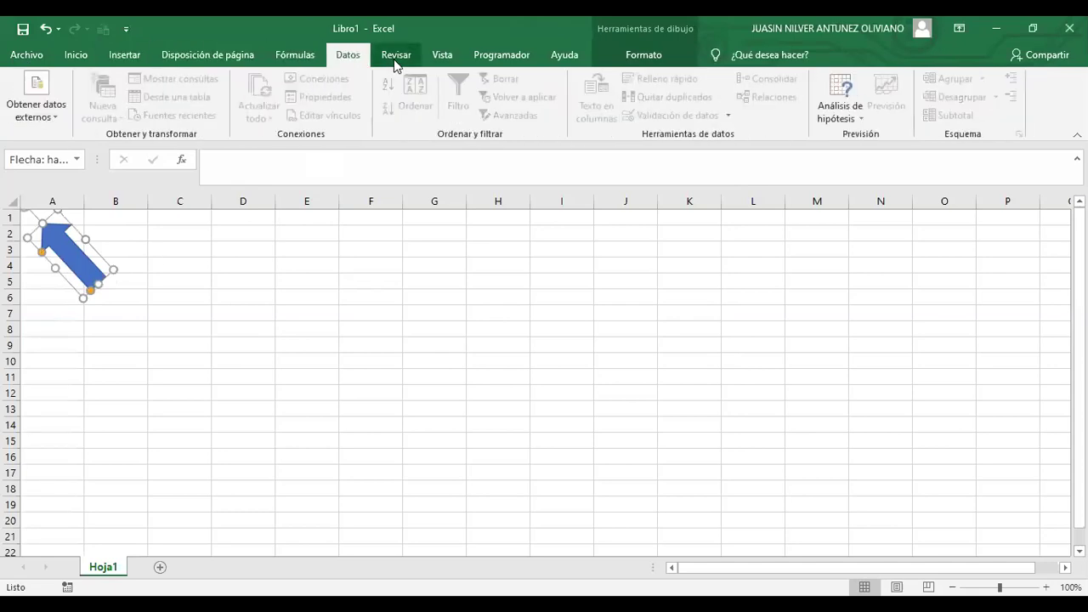
{"action": "left_click", "coordinate": [396, 58]}
{"action": "left_click", "coordinate": [454, 58]}
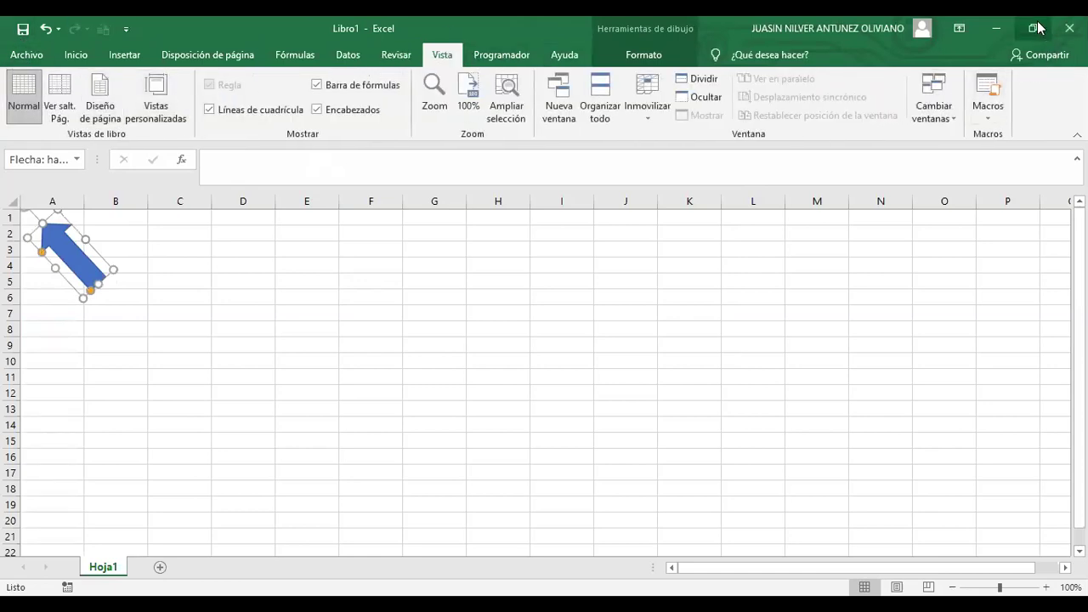
Visit the File backstage, return, and end on the Page Layout commands
{"action": "left_click", "coordinate": [28, 56]}
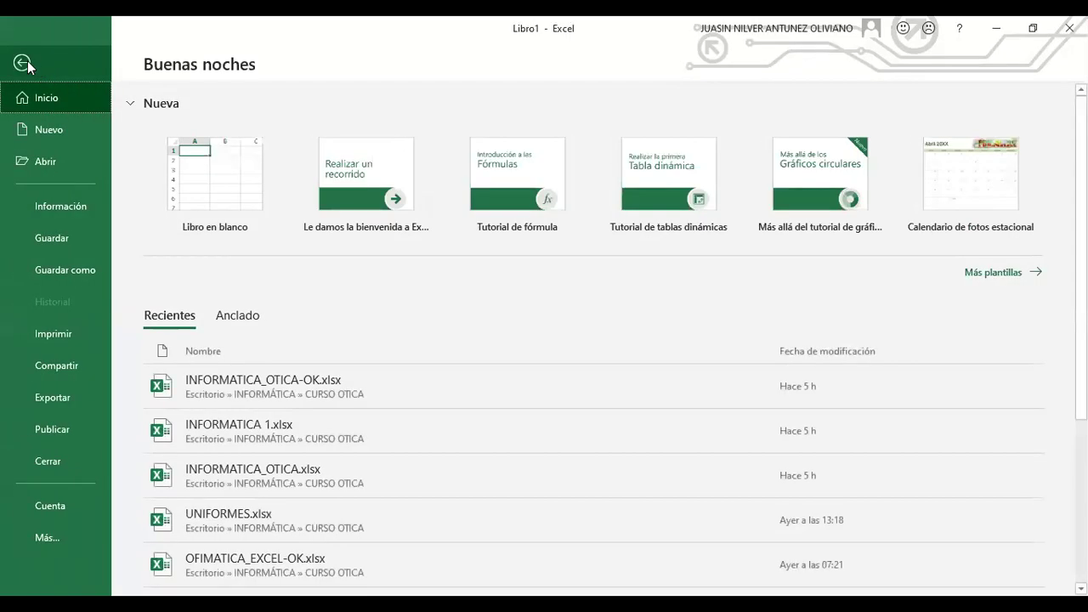
{"action": "left_click", "coordinate": [20, 68]}
{"action": "left_click", "coordinate": [78, 57]}
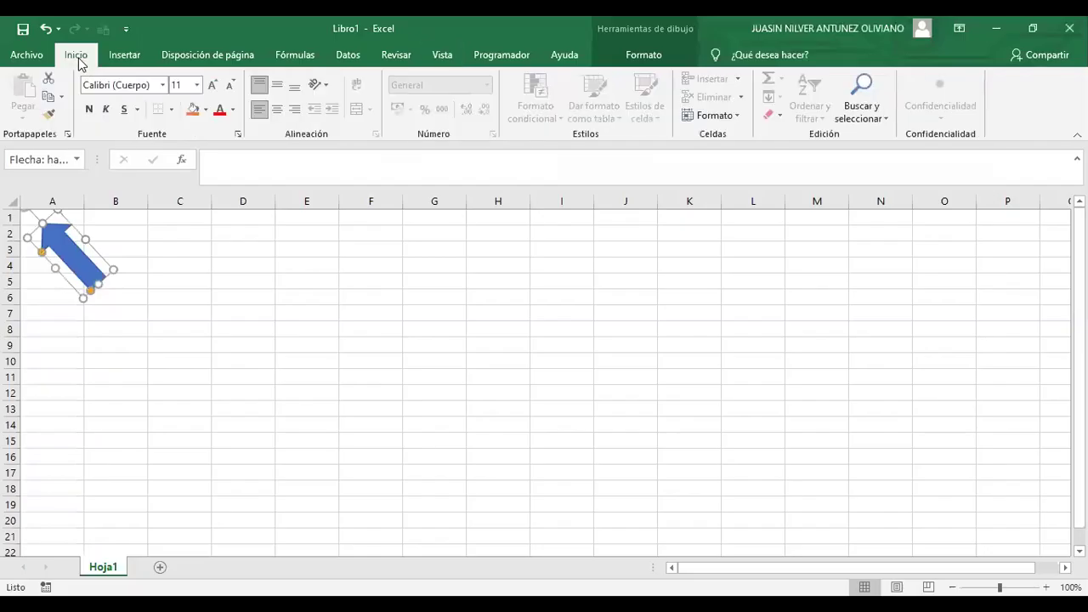
{"action": "left_click", "coordinate": [129, 55]}
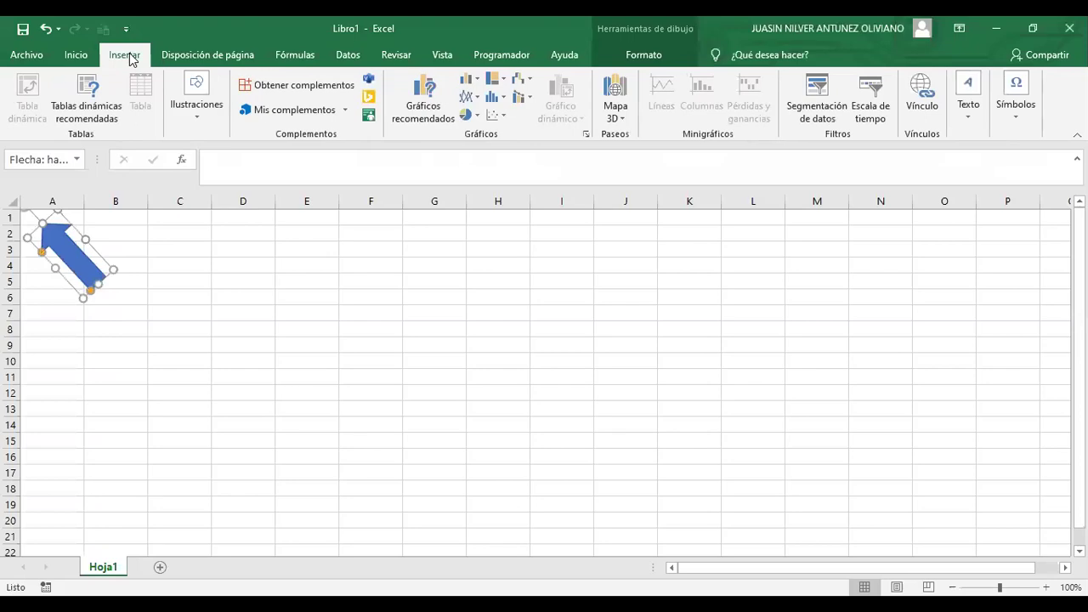
{"action": "left_click", "coordinate": [196, 59]}
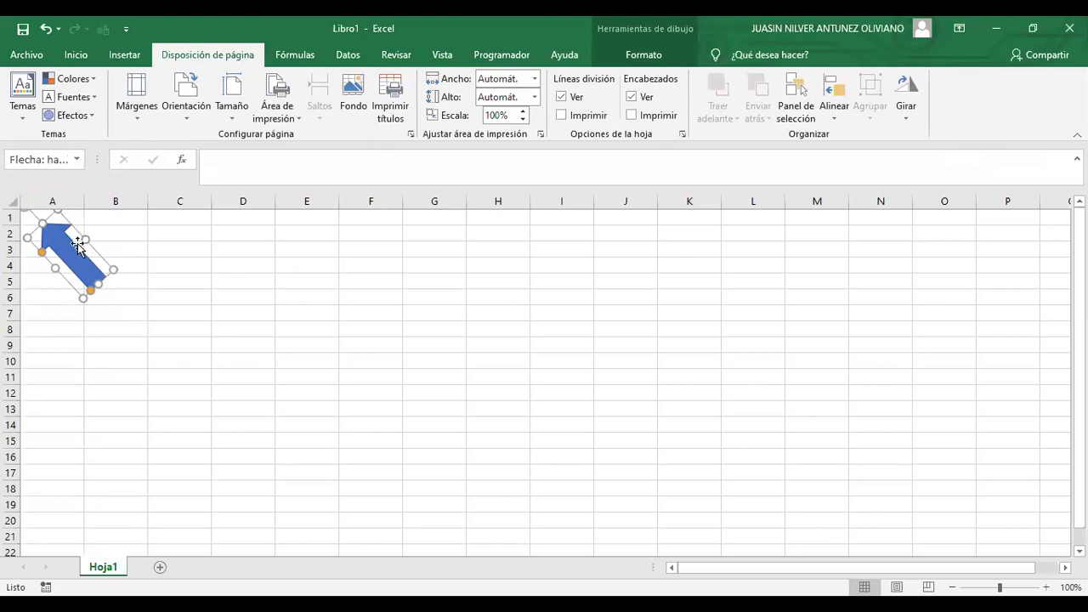
Delete the selected blue up-left arrow from Hoja1
{"action": "key", "text": "Delete"}
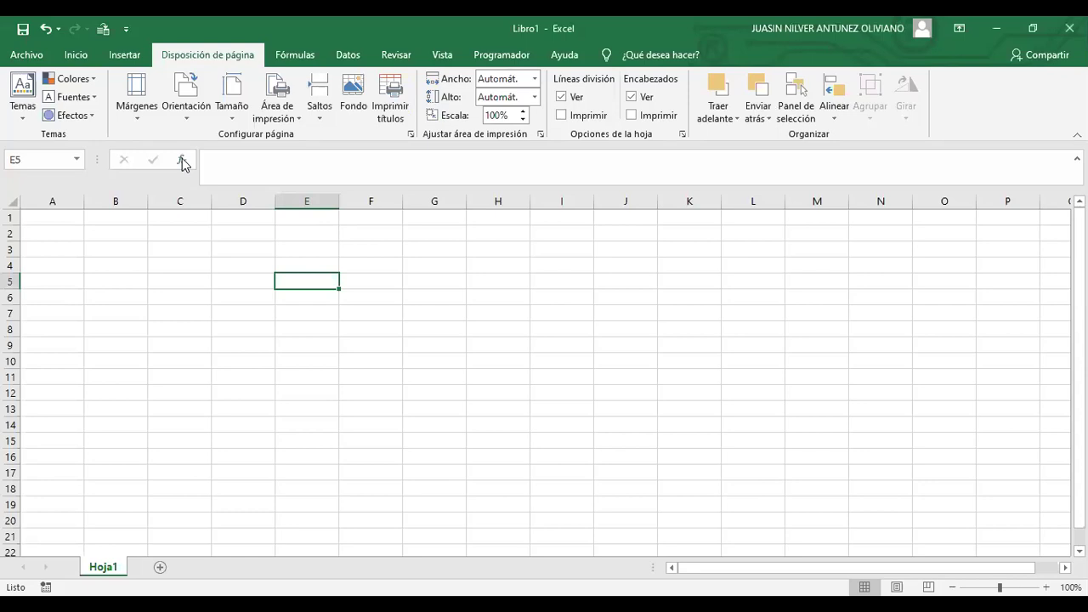
Start the Insert Function wizard for E5 and read descriptions of SUMA, CONTAR and MAX
{"action": "left_click", "coordinate": [183, 162]}
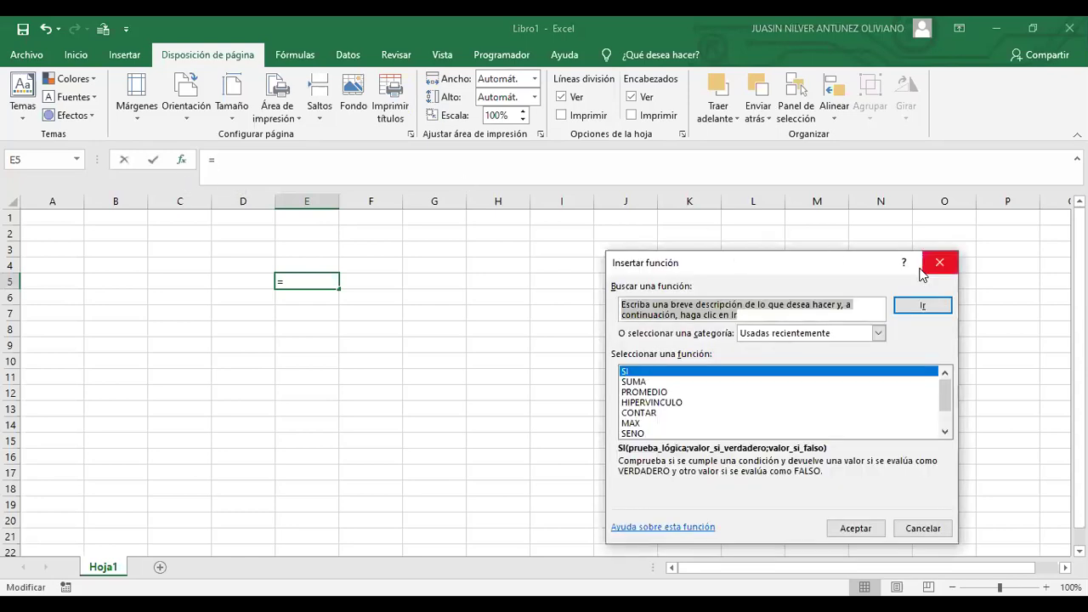
{"action": "left_click_drag", "start_coordinate": [822, 255], "coordinate": [665, 193]}
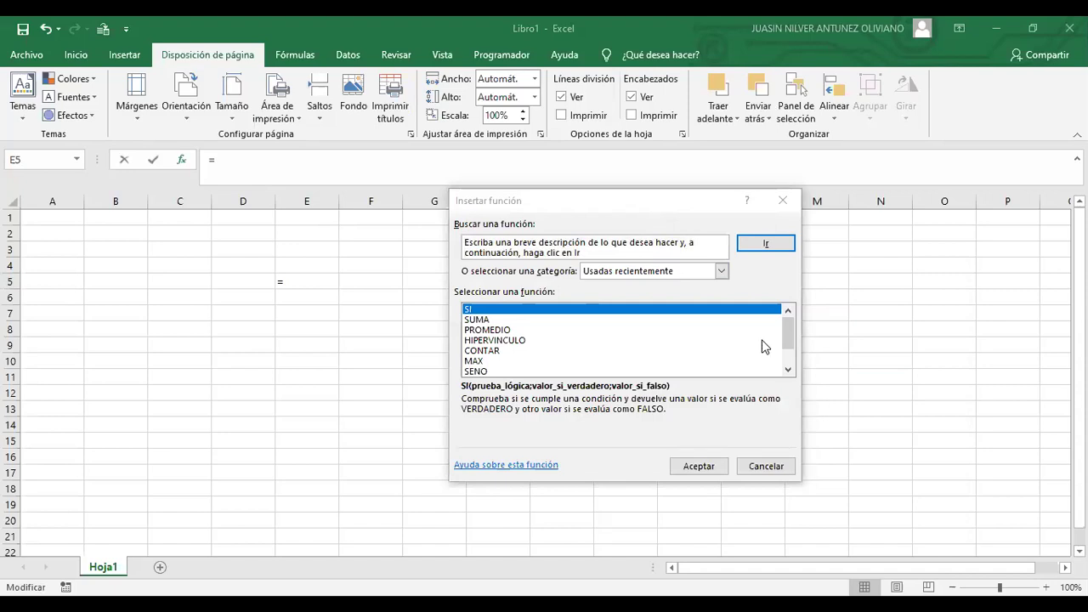
{"action": "mouse_move", "coordinate": [788, 340]}
{"action": "left_mouse_down"}
{"action": "mouse_move", "coordinate": [789, 368]}
{"action": "mouse_move", "coordinate": [789, 315]}
{"action": "left_mouse_up"}
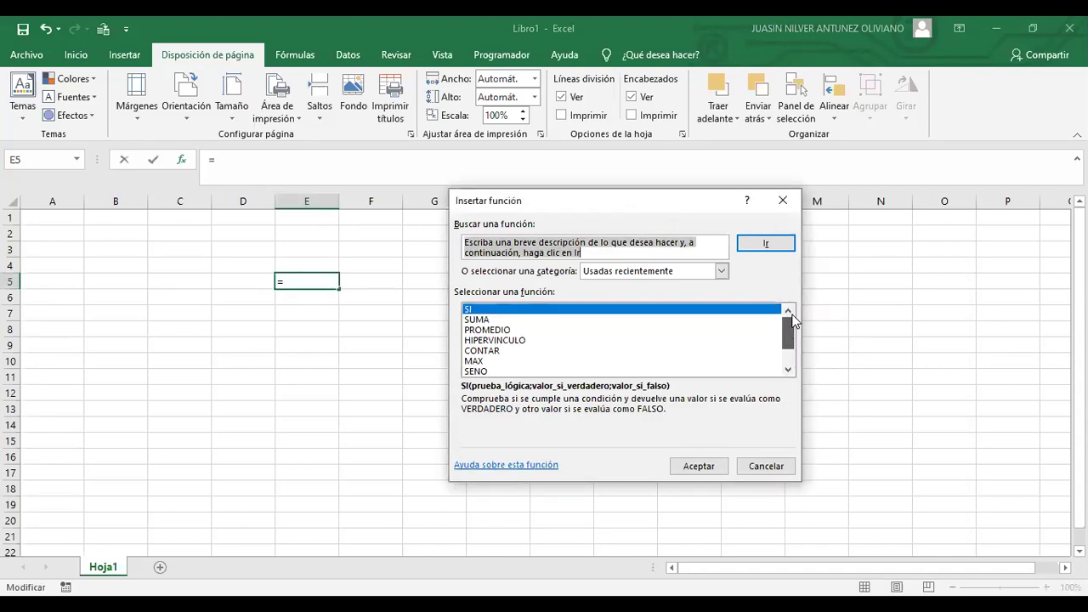
{"action": "left_click", "coordinate": [483, 321]}
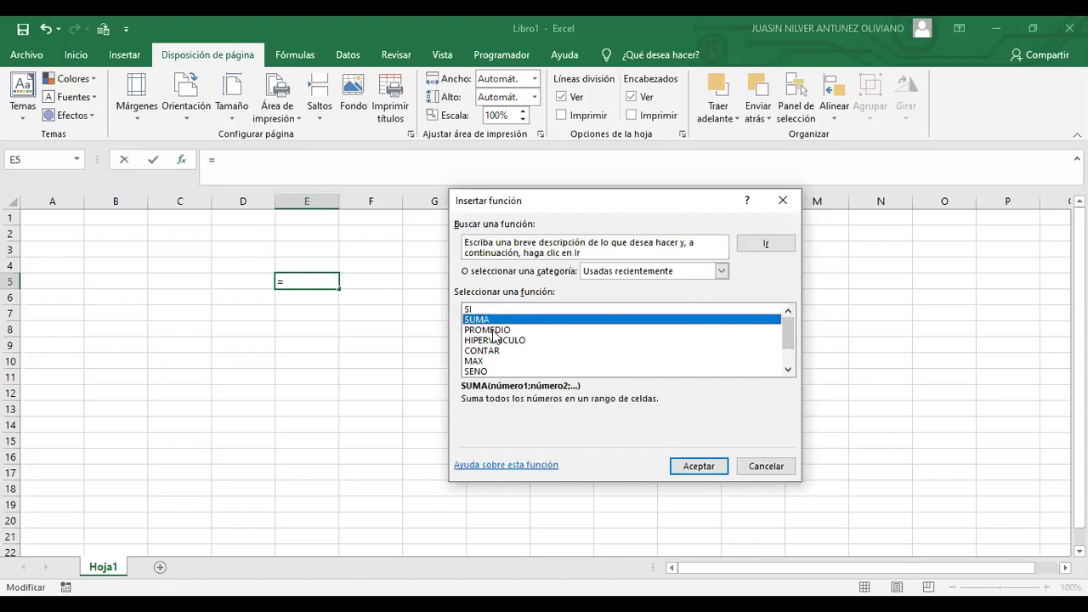
{"action": "left_click", "coordinate": [498, 332]}
{"action": "left_click", "coordinate": [499, 341]}
{"action": "left_click", "coordinate": [496, 351]}
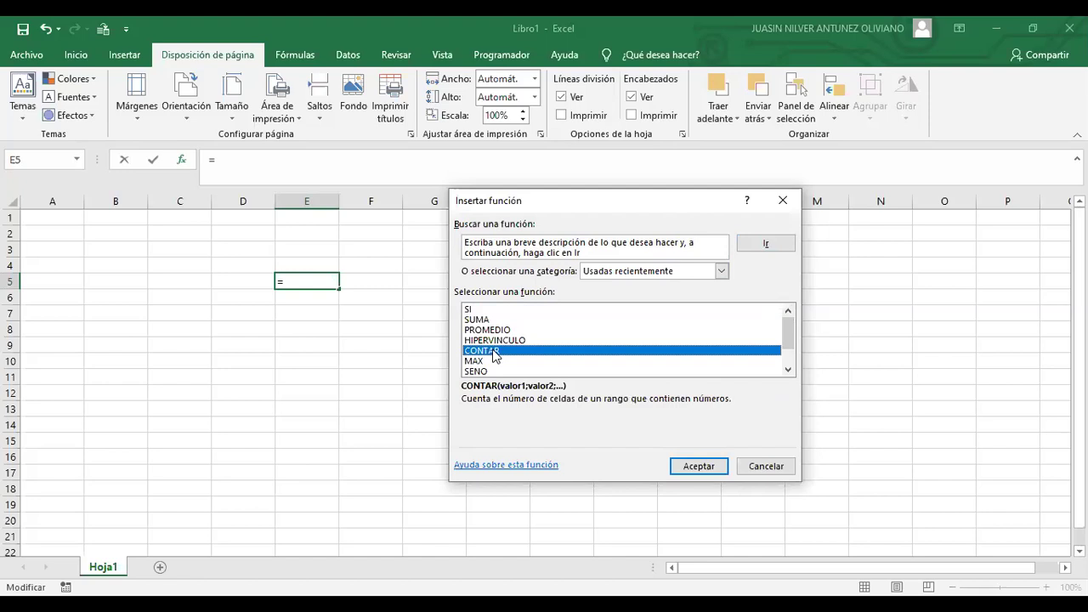
{"action": "left_click", "coordinate": [481, 362]}
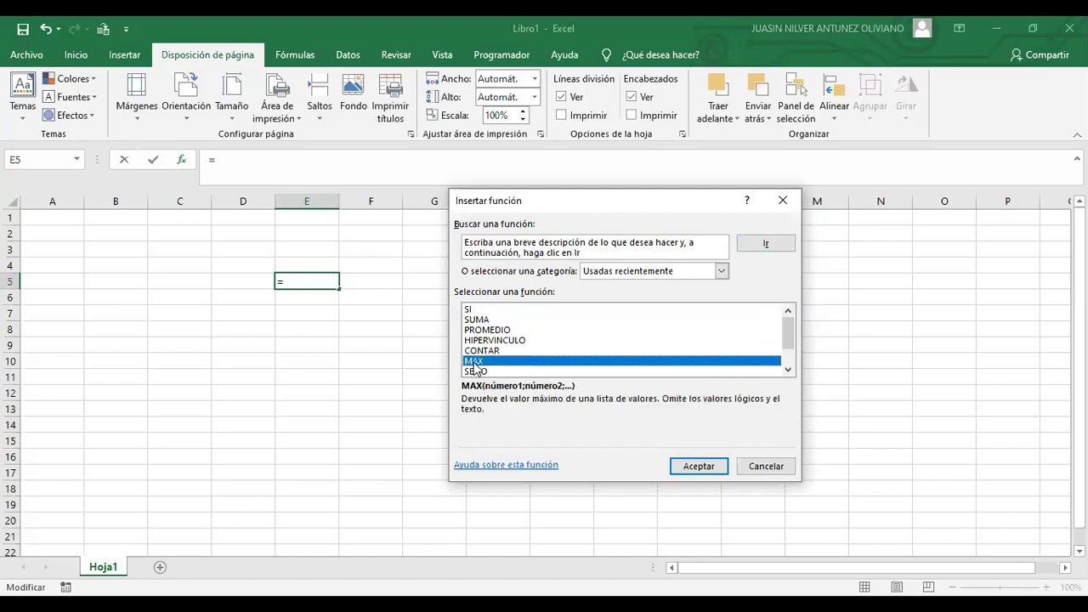
{"action": "left_click", "coordinate": [787, 372]}
{"action": "left_click", "coordinate": [787, 372]}
{"action": "left_click", "coordinate": [787, 372]}
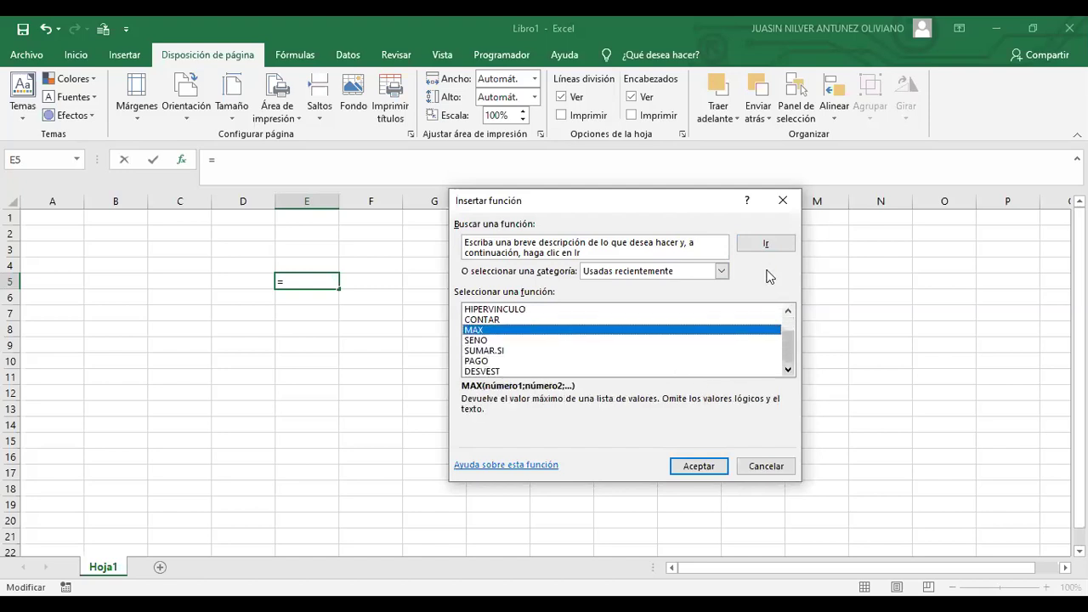
Show the Todo category, scroll the full function list, and cancel without inserting
{"action": "left_click", "coordinate": [722, 271]}
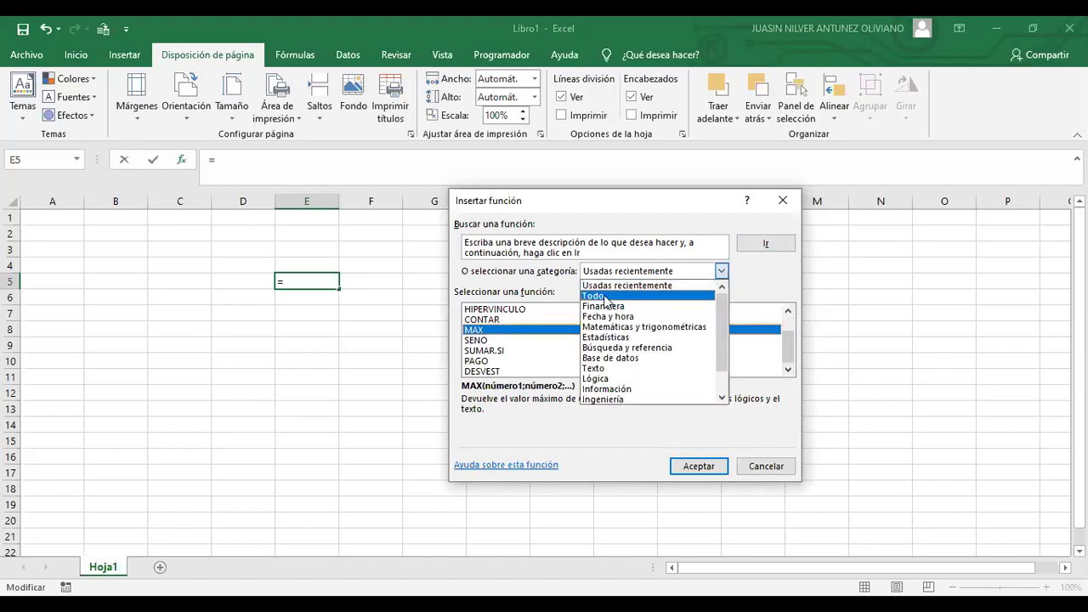
{"action": "left_click", "coordinate": [605, 296]}
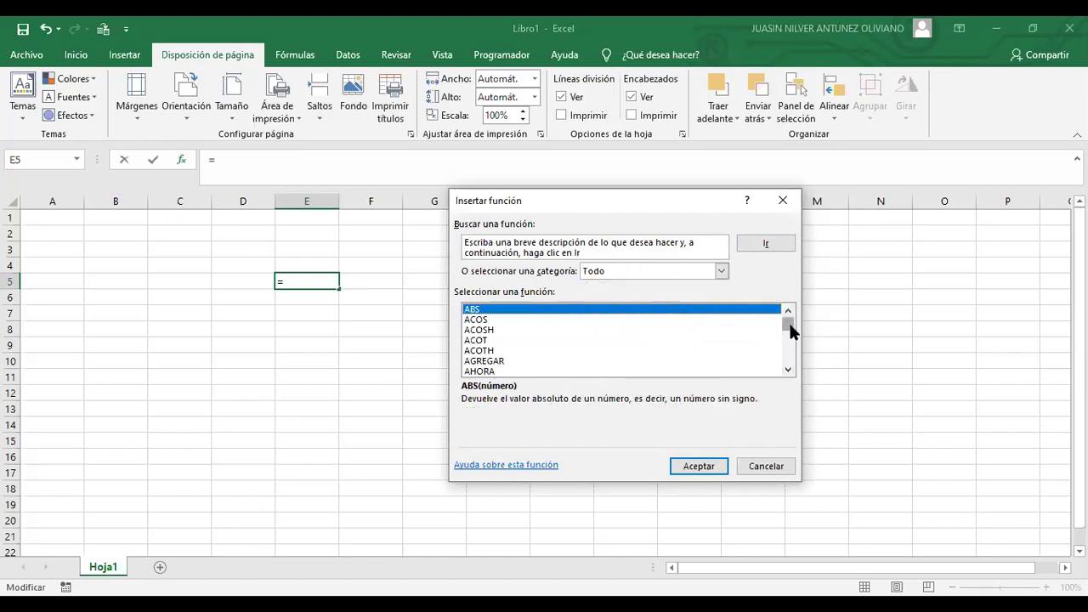
{"action": "left_click_drag", "start_coordinate": [788, 327], "coordinate": [788, 357]}
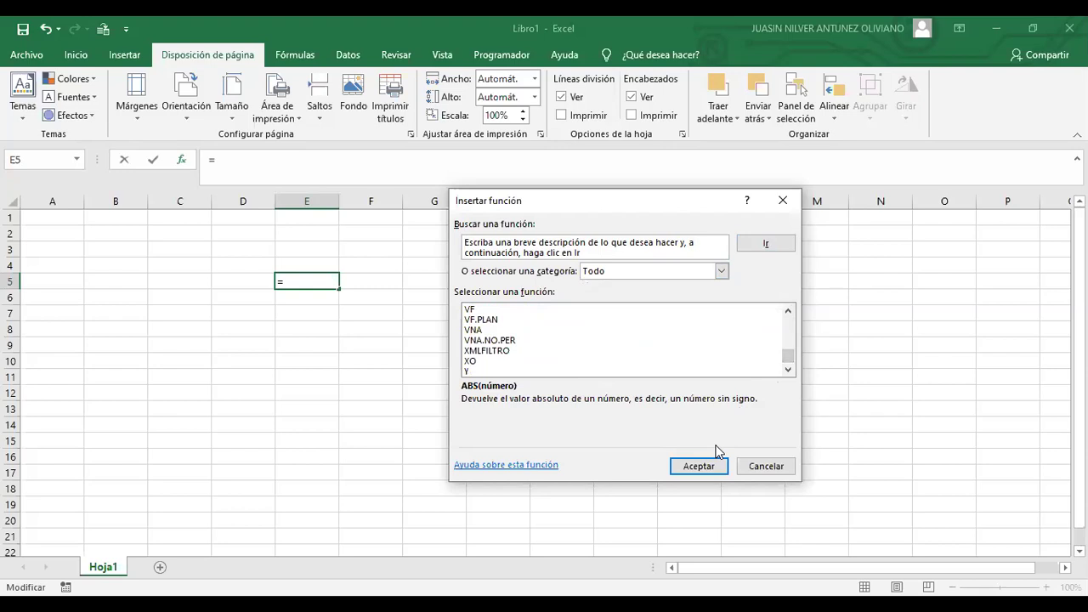
{"action": "left_click", "coordinate": [782, 205]}
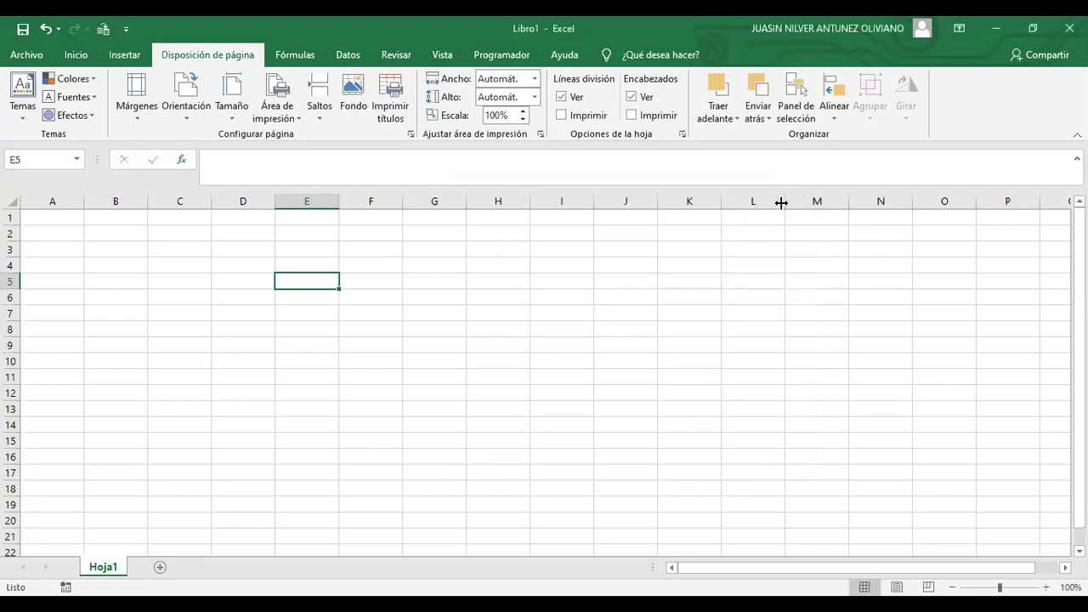
Practise selecting the whole sheet, columns A through H, and rows 1 to 3
{"action": "left_click", "coordinate": [7, 199]}
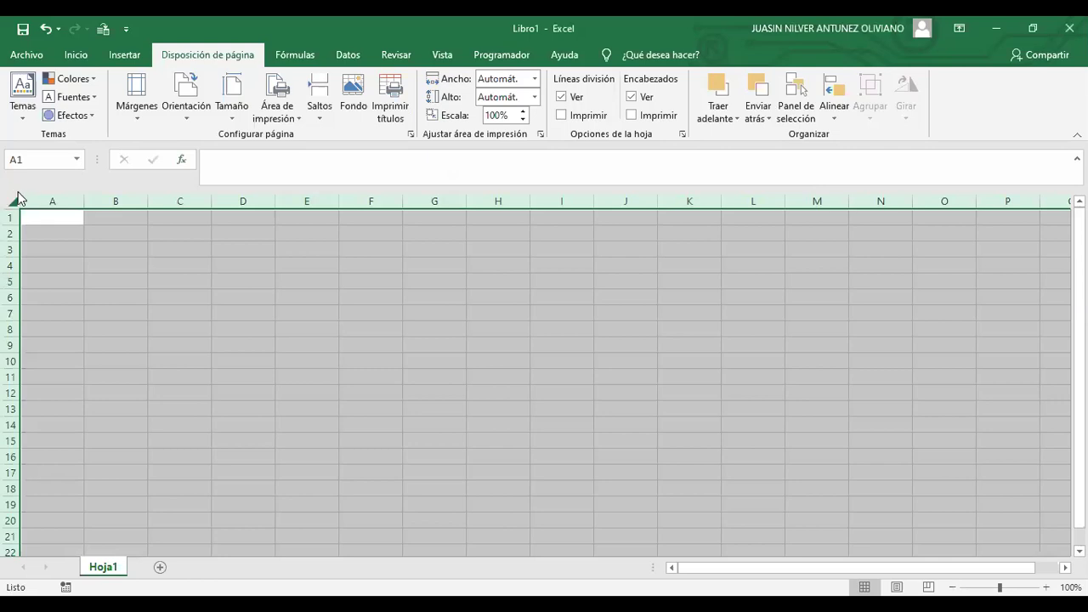
{"action": "left_click", "coordinate": [50, 197]}
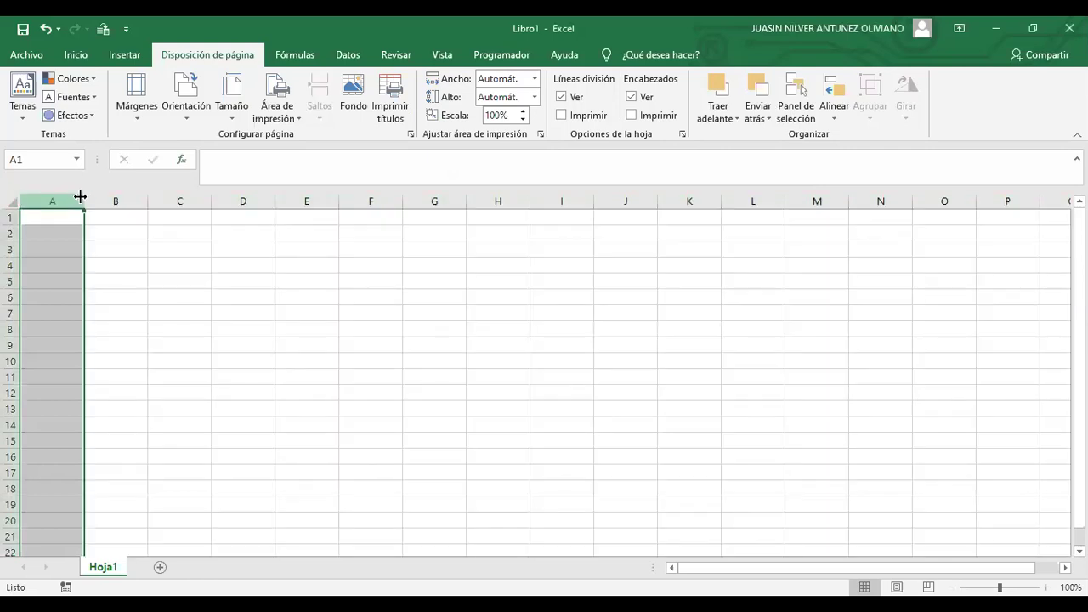
{"action": "left_click", "coordinate": [107, 192]}
{"action": "left_click", "coordinate": [54, 191]}
{"action": "left_click", "coordinate": [116, 199]}
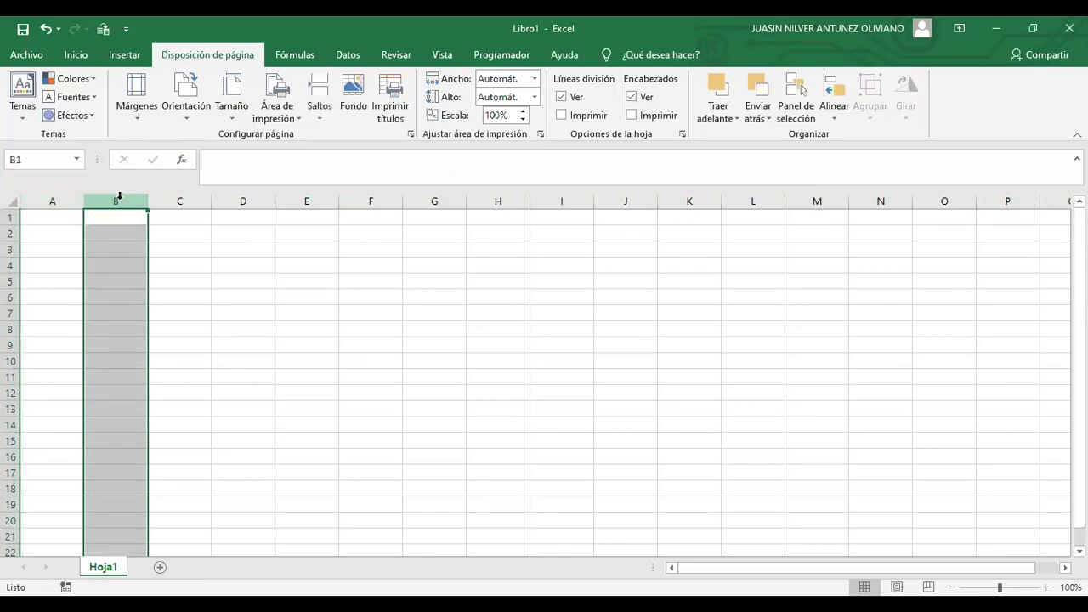
{"action": "left_click", "coordinate": [188, 198]}
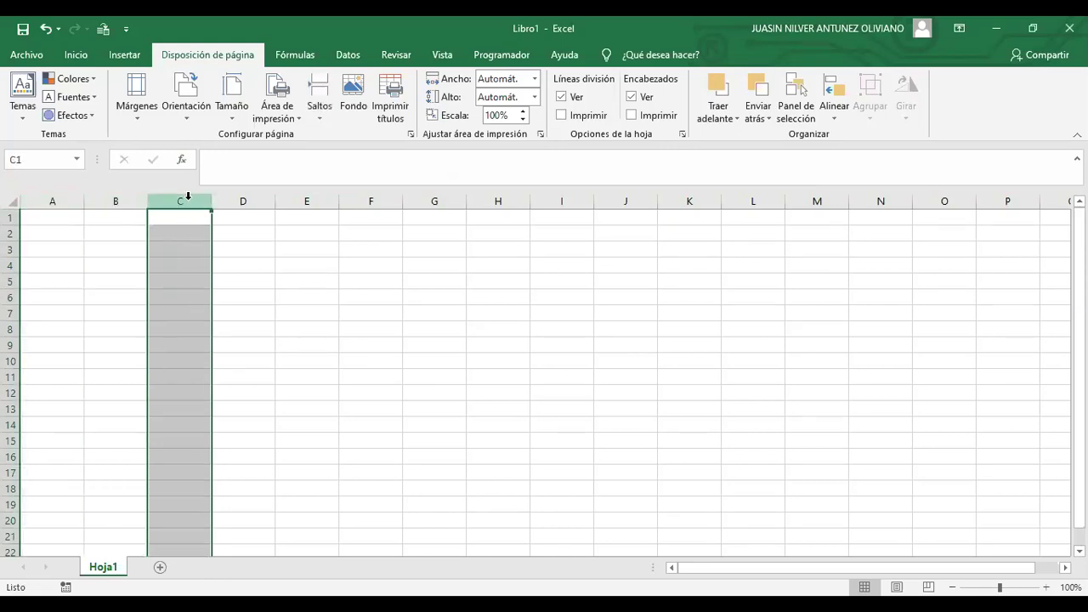
{"action": "left_click", "coordinate": [247, 194]}
{"action": "left_click", "coordinate": [314, 194]}
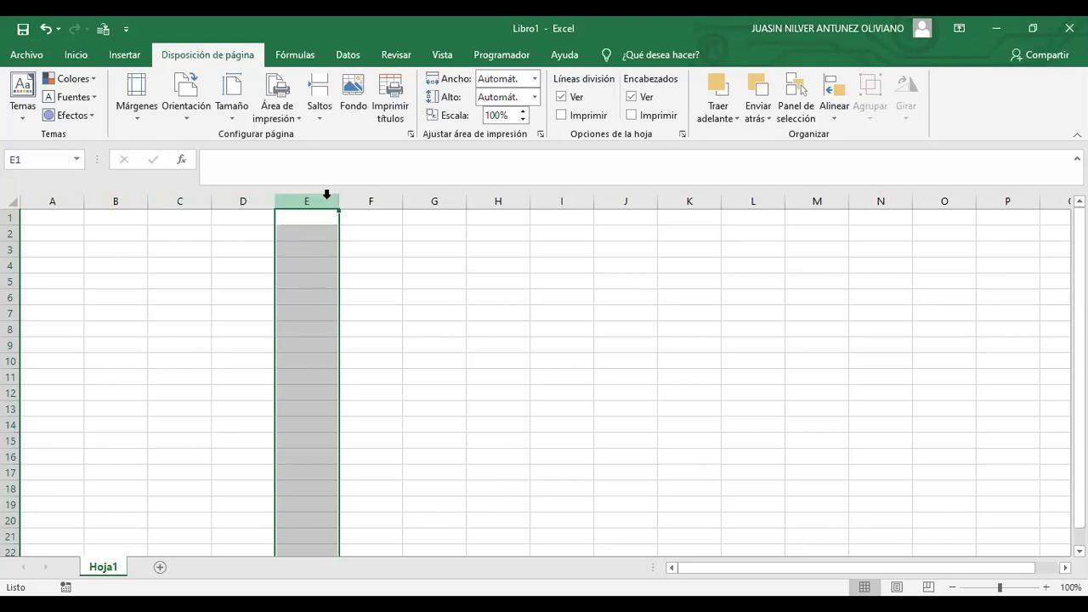
{"action": "left_click", "coordinate": [370, 198]}
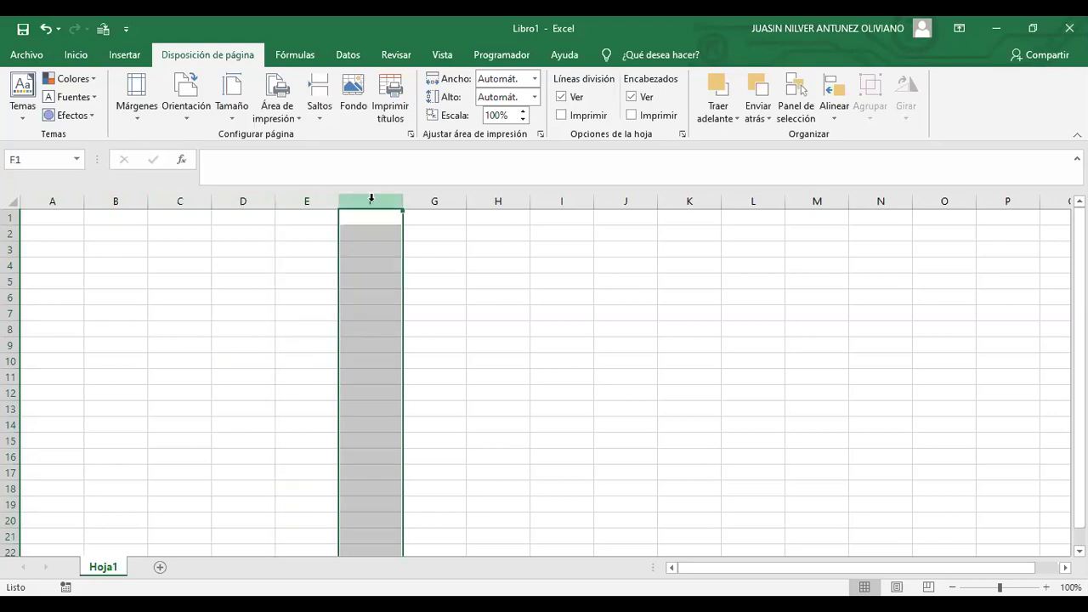
{"action": "left_click", "coordinate": [433, 200]}
{"action": "left_click", "coordinate": [509, 199]}
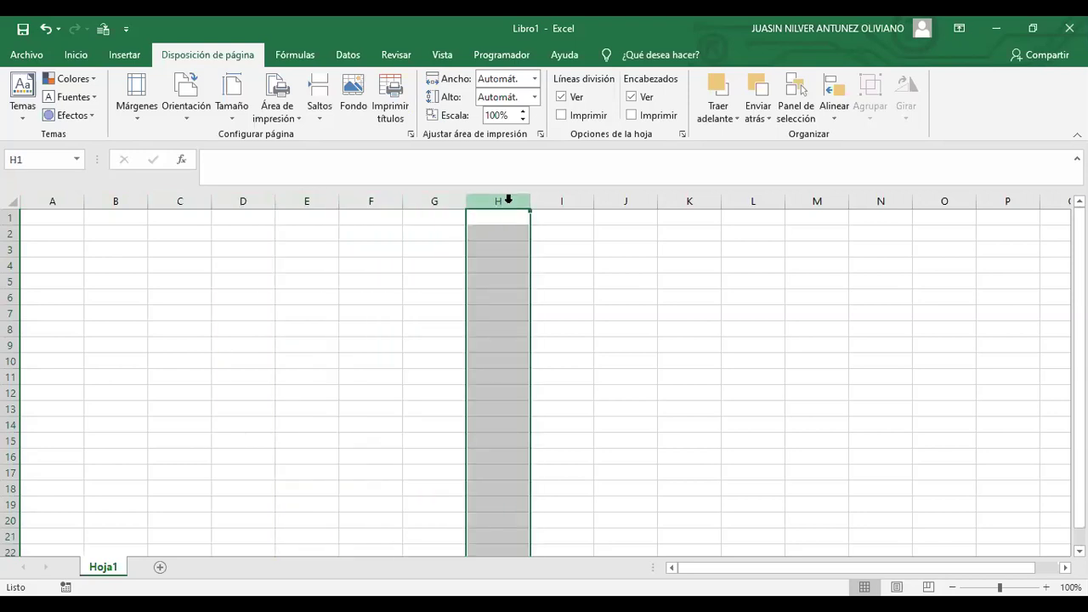
{"action": "left_click", "coordinate": [64, 199]}
{"action": "left_click", "coordinate": [114, 199]}
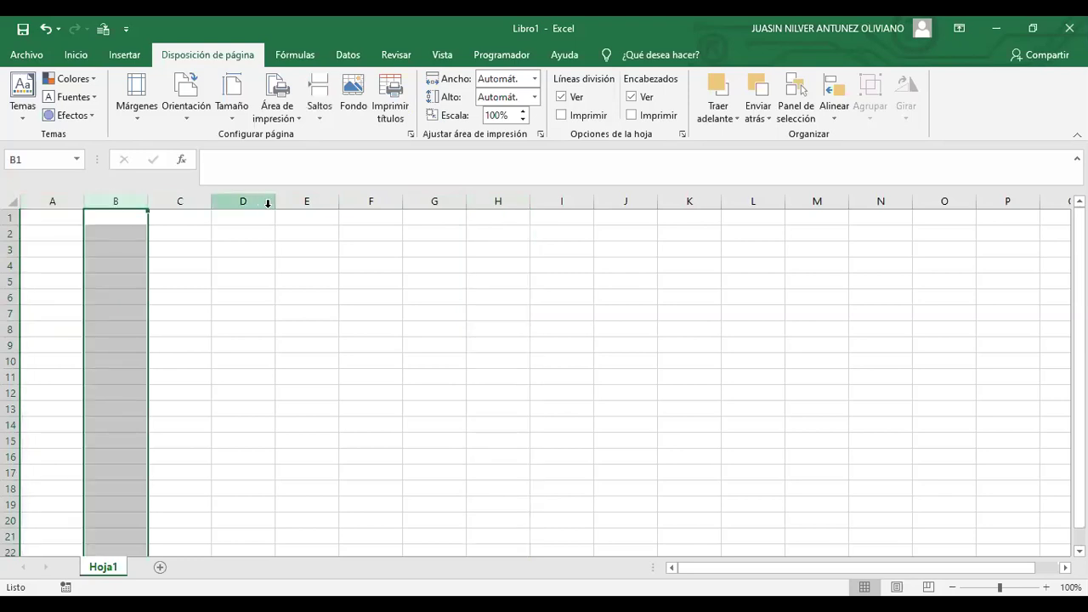
{"action": "left_click", "coordinate": [12, 218]}
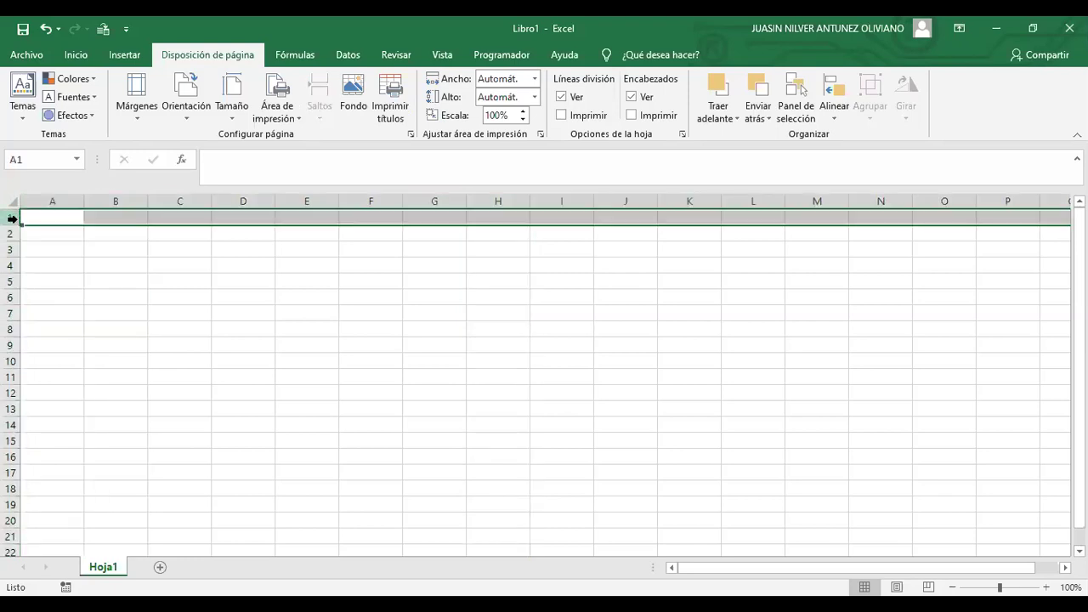
{"action": "left_click", "coordinate": [12, 234]}
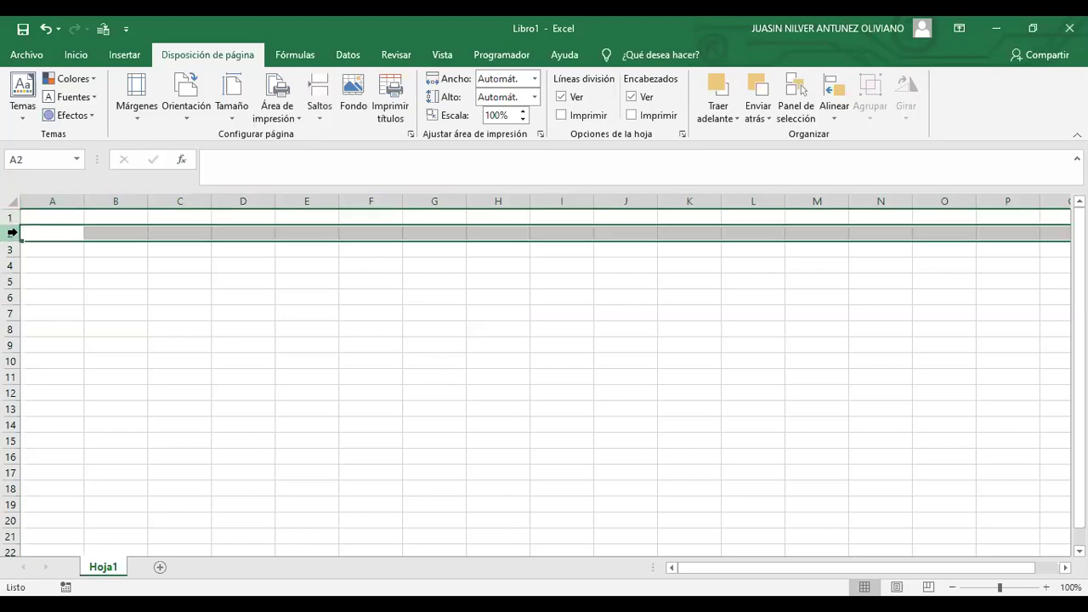
{"action": "left_click", "coordinate": [12, 249]}
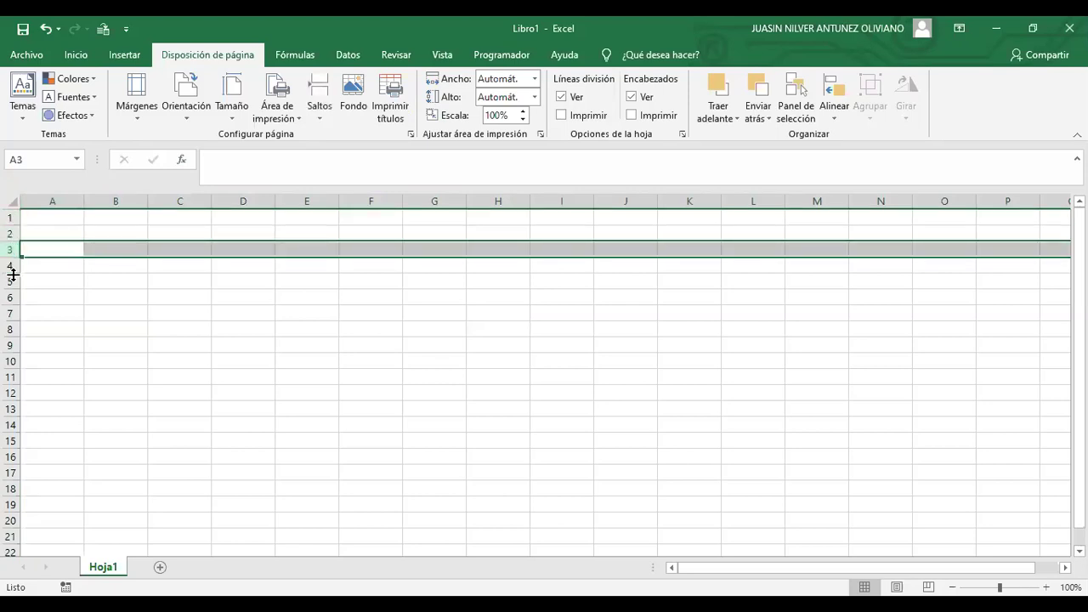
Fill row 5 yellow and columns C, E and G blue
{"action": "left_click", "coordinate": [77, 55]}
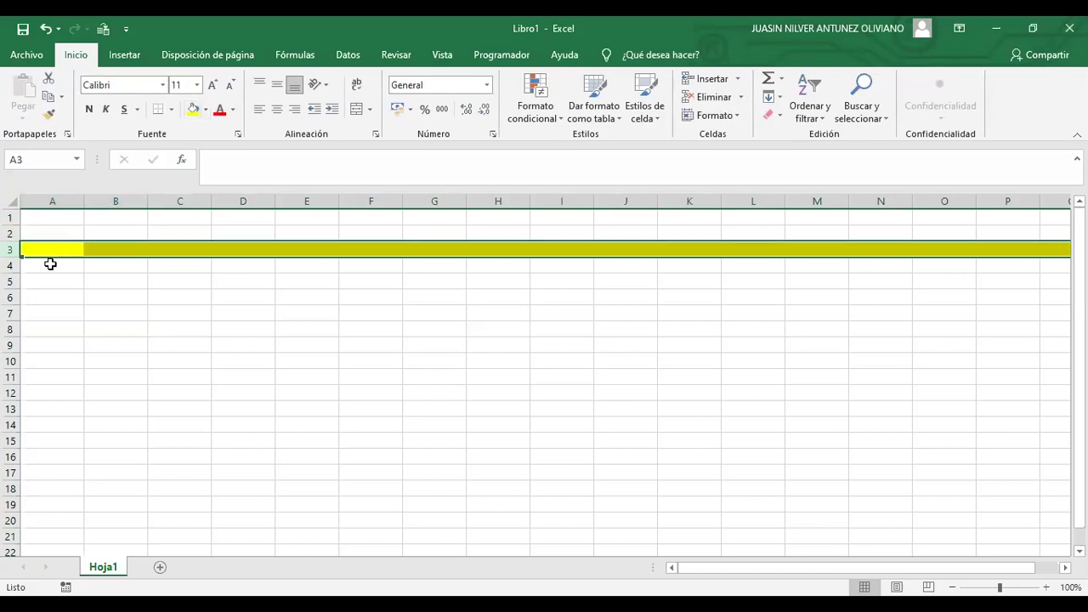
{"action": "left_click", "coordinate": [12, 282]}
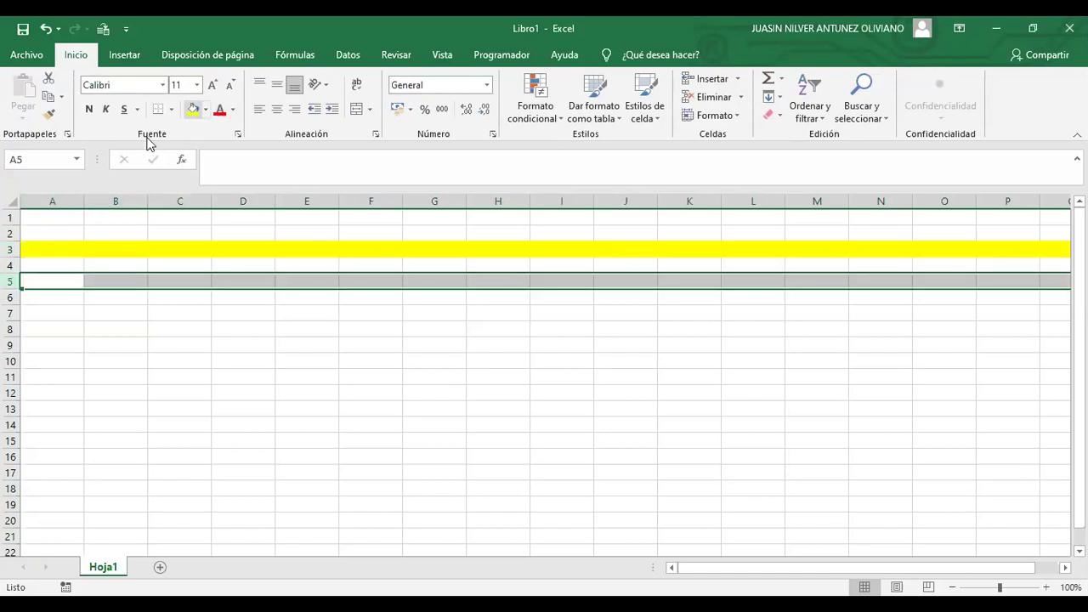
{"action": "left_click", "coordinate": [193, 108]}
{"action": "left_click", "coordinate": [185, 196]}
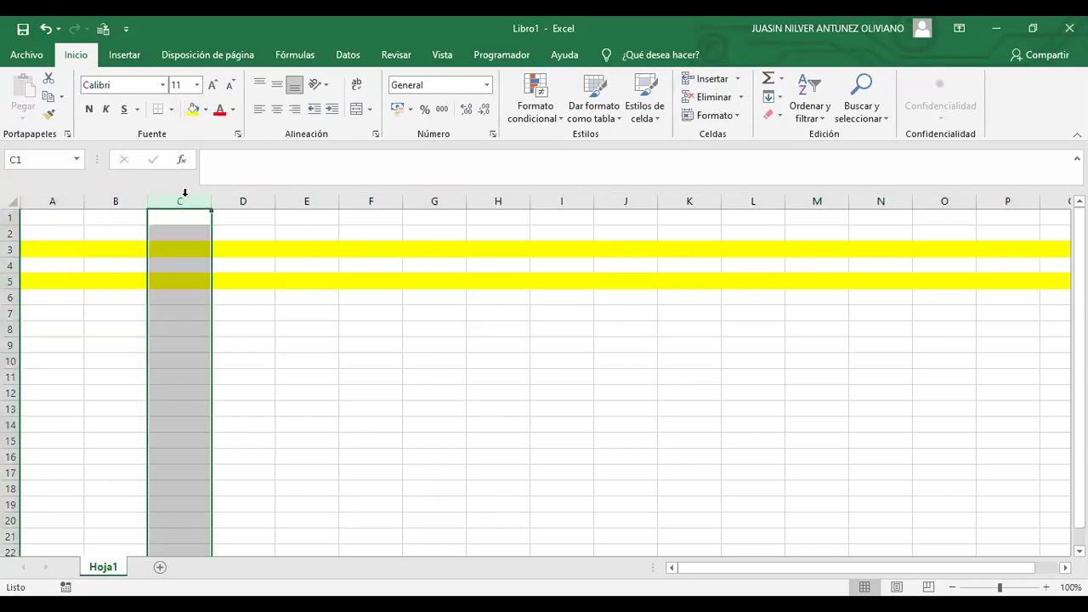
{"action": "left_click", "coordinate": [205, 109]}
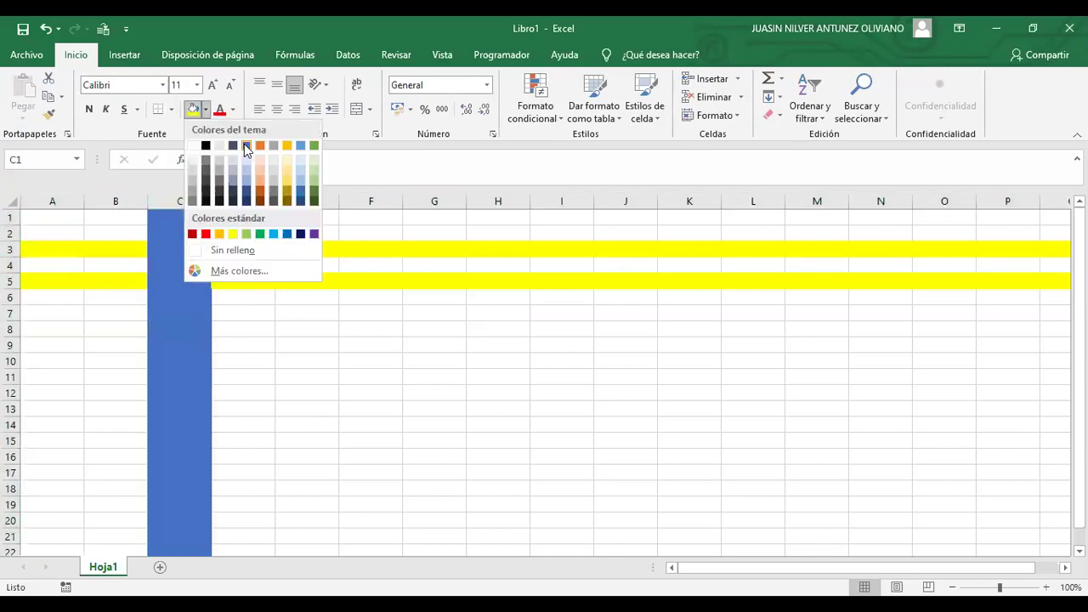
{"action": "left_click", "coordinate": [246, 146]}
{"action": "left_click", "coordinate": [307, 200]}
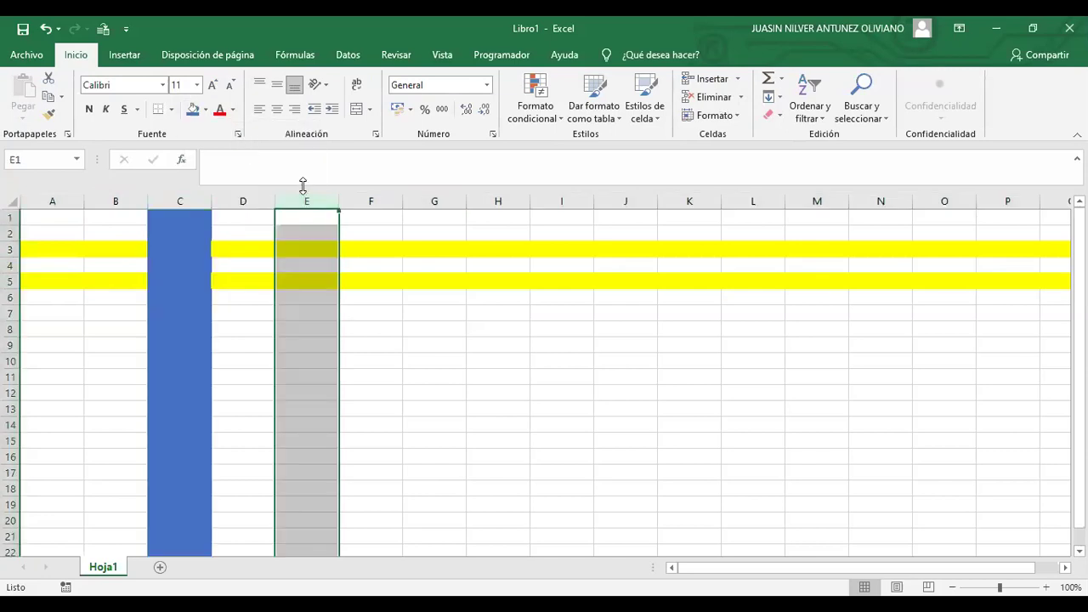
{"action": "key", "text": "F4"}
{"action": "left_click", "coordinate": [434, 199]}
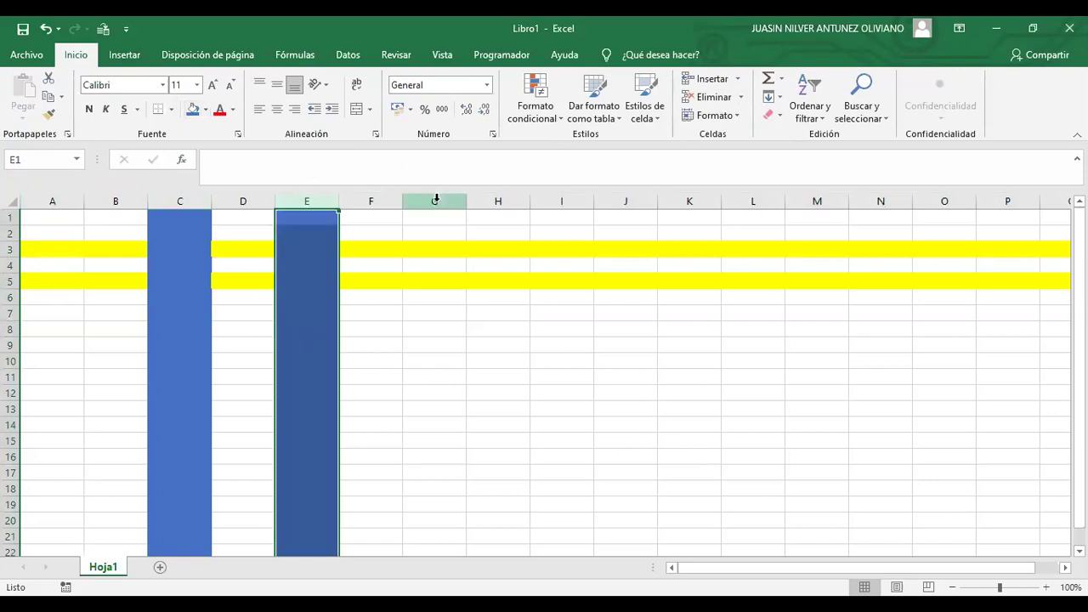
{"action": "key", "text": "F4"}
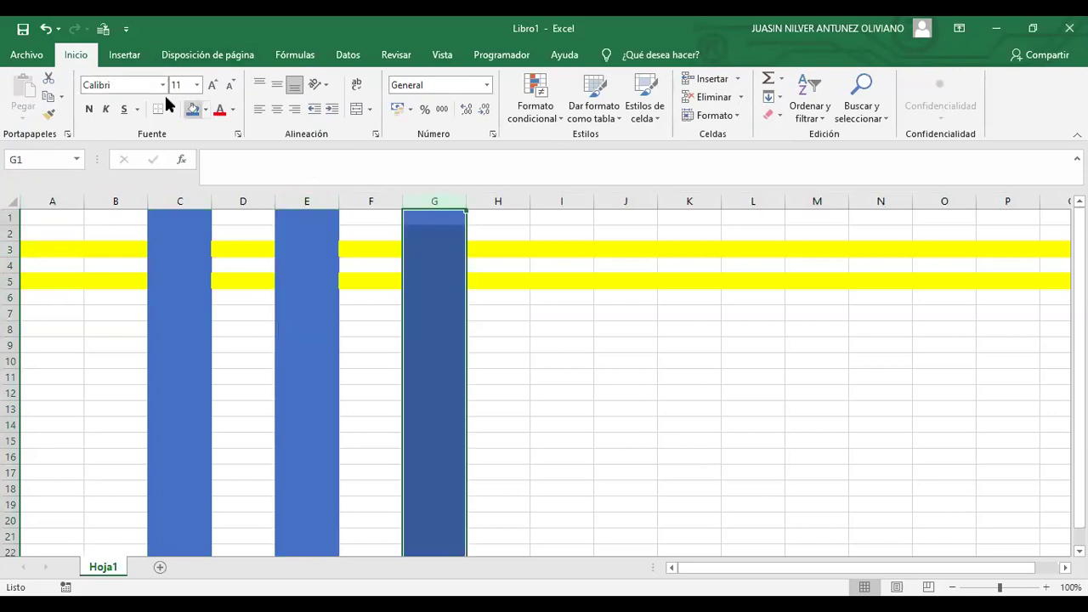
{"action": "left_click", "coordinate": [759, 428]}
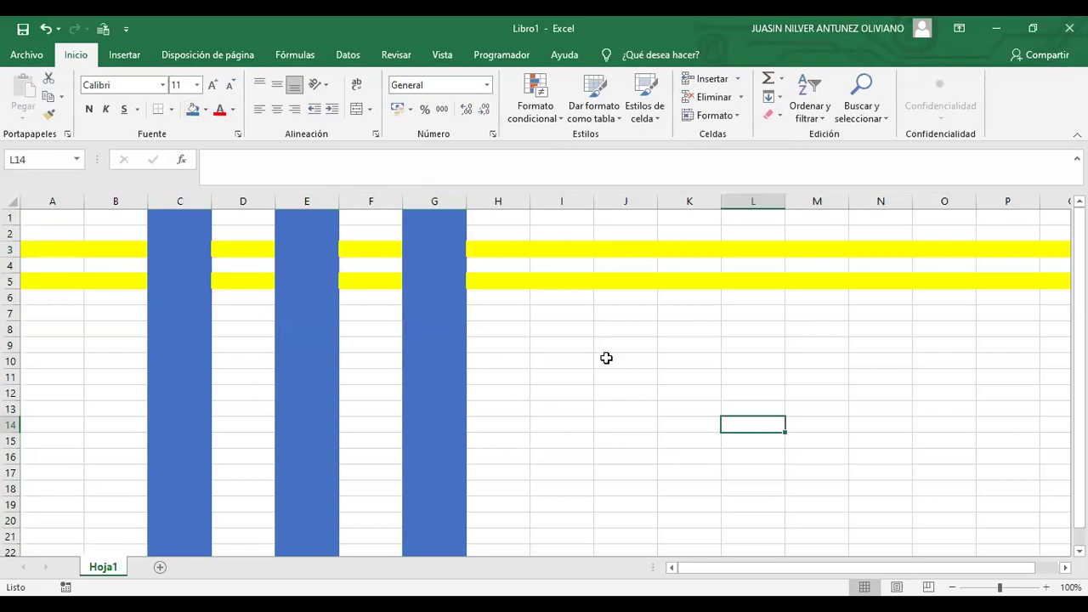
Fill cells I8, I11, I13, I15 and K8 blue
{"action": "left_click", "coordinate": [542, 327]}
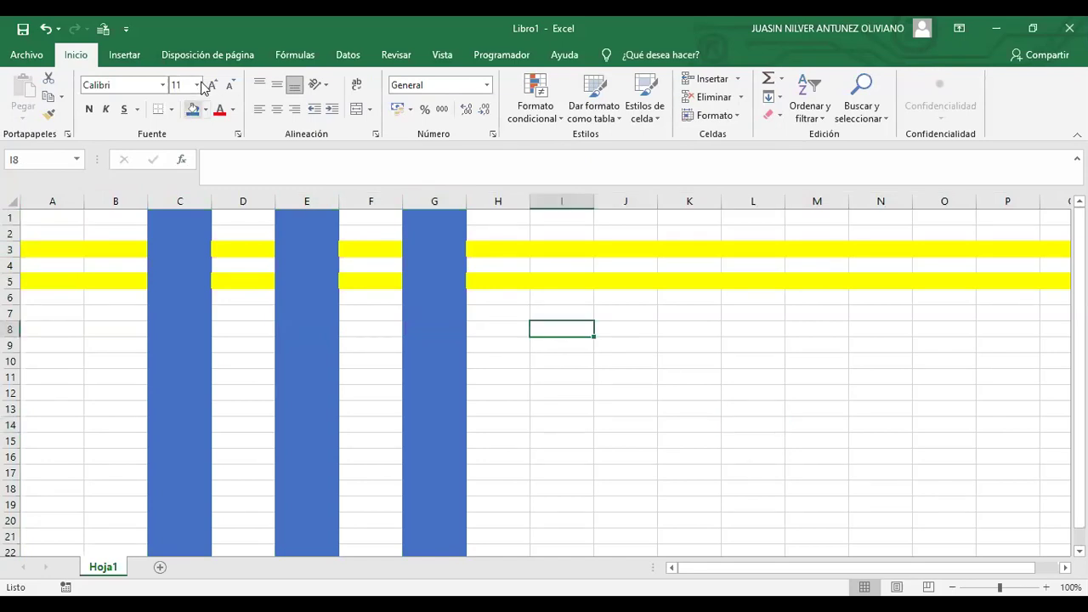
{"action": "left_click", "coordinate": [192, 109]}
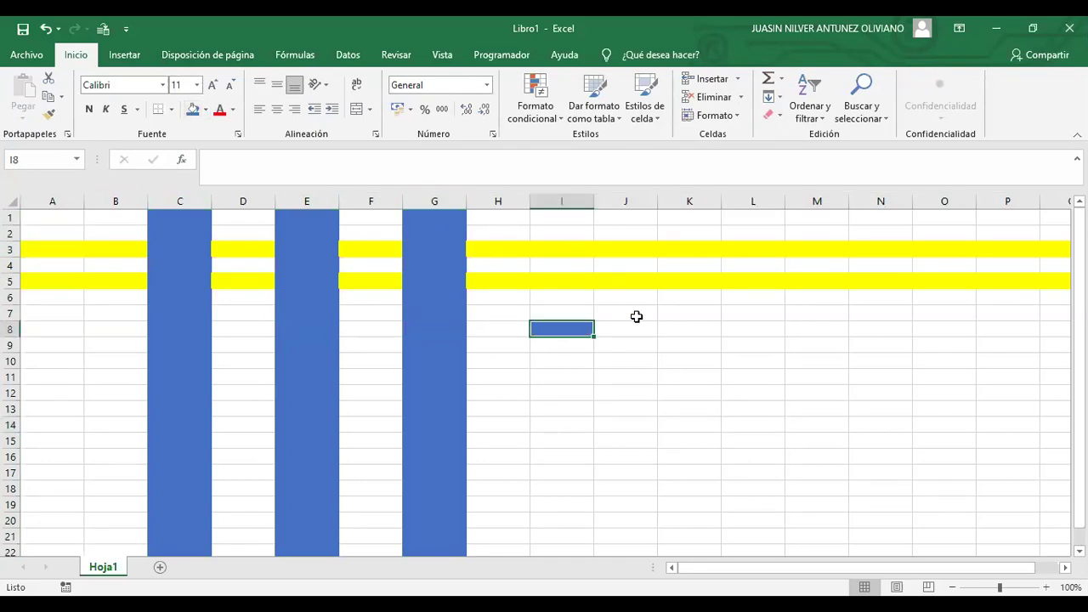
{"action": "left_click", "coordinate": [553, 376]}
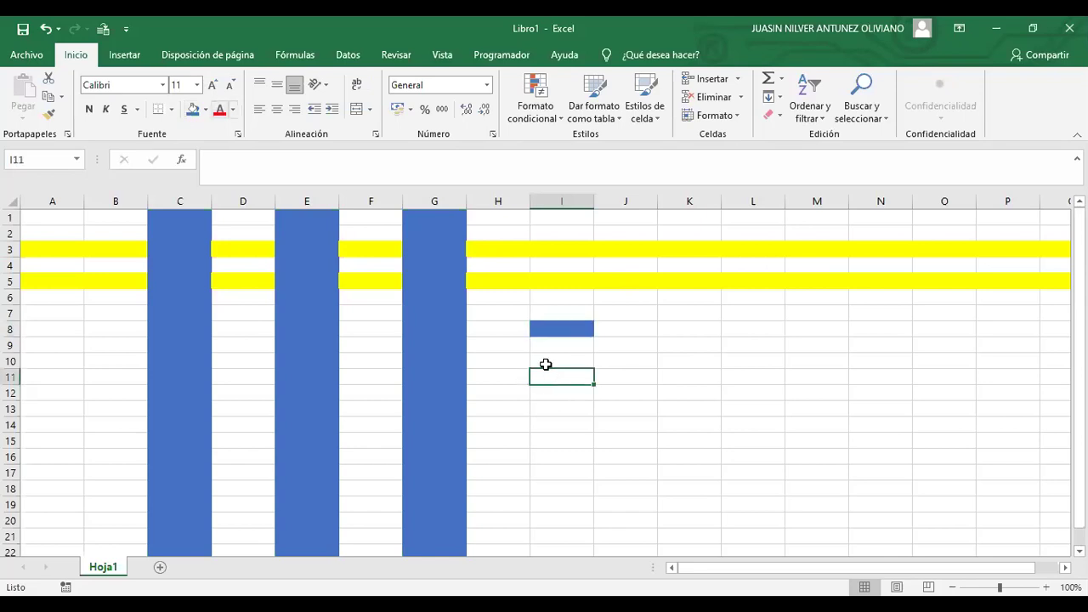
{"action": "key", "text": "F4"}
{"action": "left_click", "coordinate": [556, 409]}
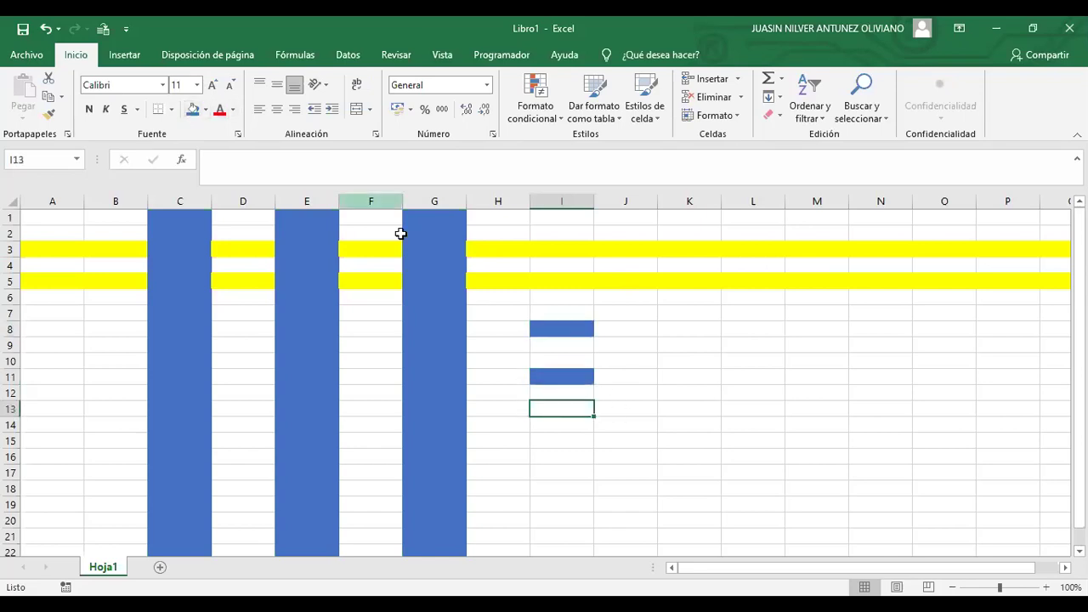
{"action": "key", "text": "F4"}
{"action": "left_click", "coordinate": [564, 441]}
{"action": "key", "text": "F4"}
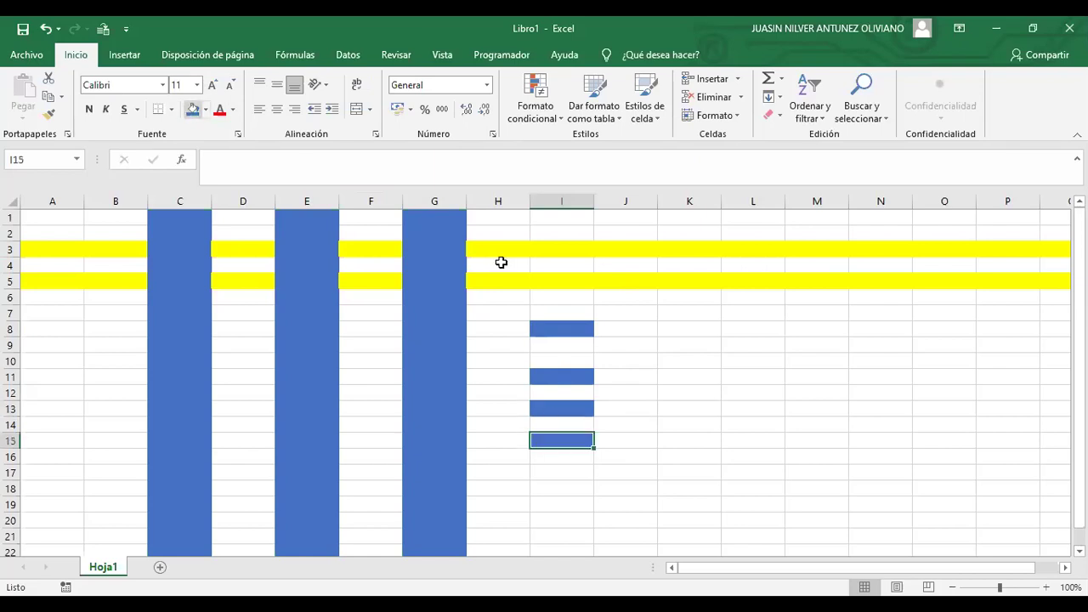
{"action": "left_click", "coordinate": [683, 329]}
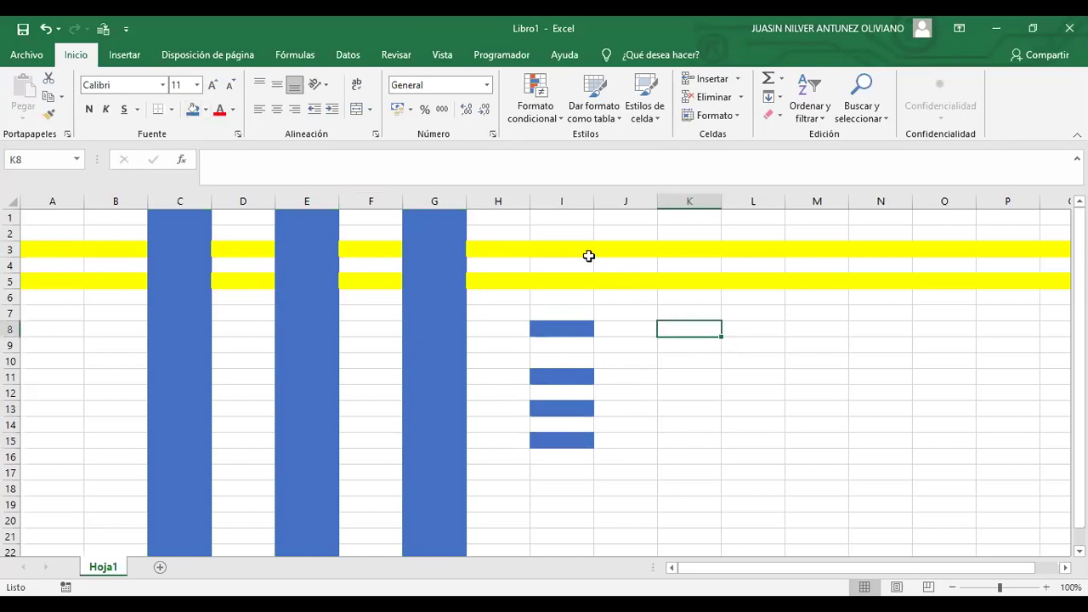
{"action": "left_click", "coordinate": [193, 109]}
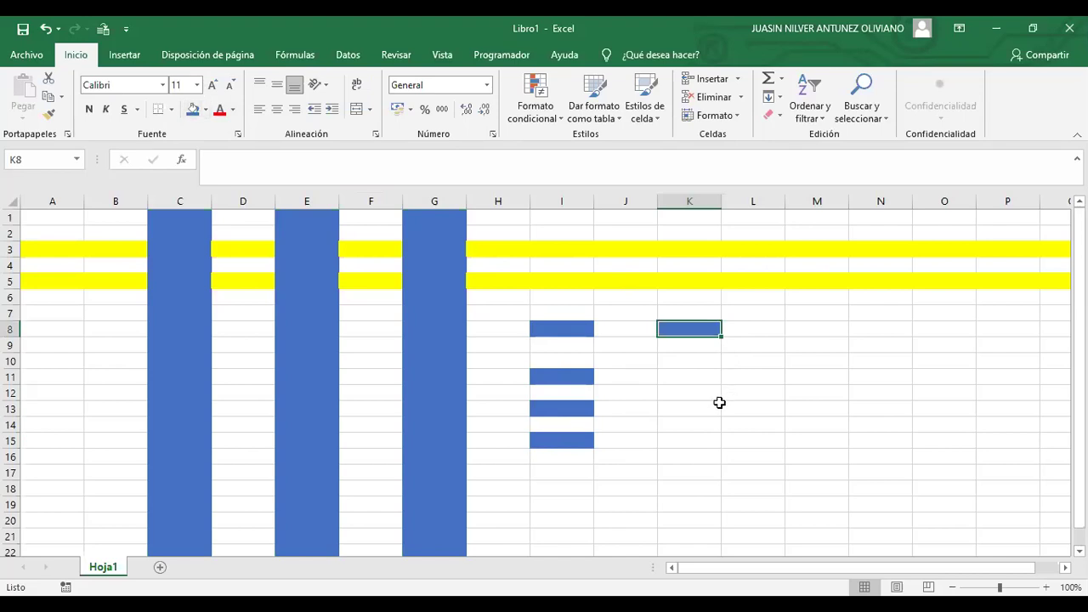
Fill the blocks M8:O14 and M16:O21 blue
{"action": "left_click_drag", "start_coordinate": [815, 326], "coordinate": [936, 431]}
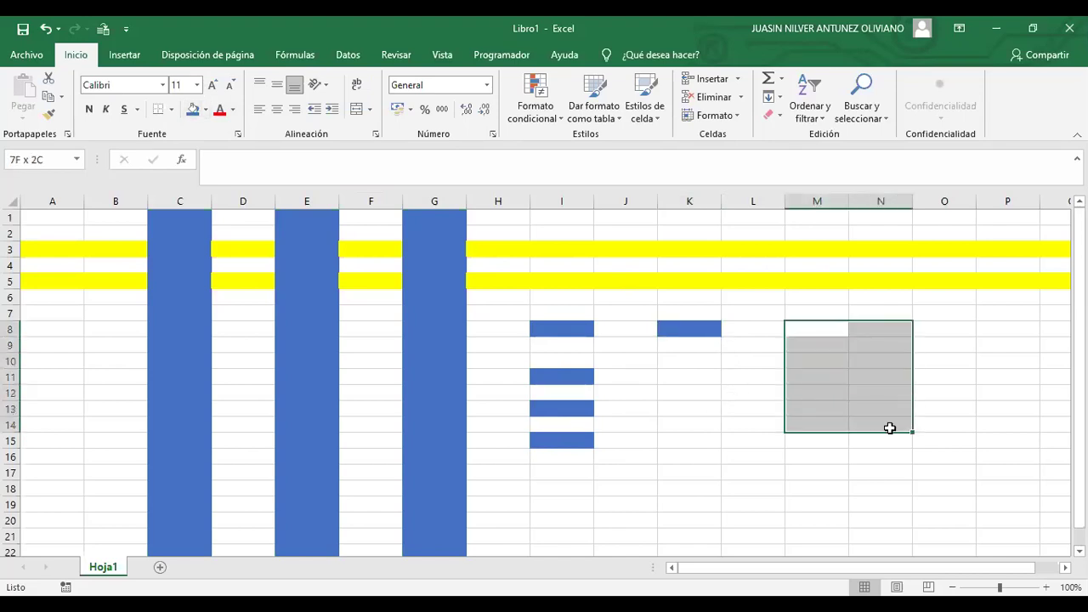
{"action": "key", "text": "F4"}
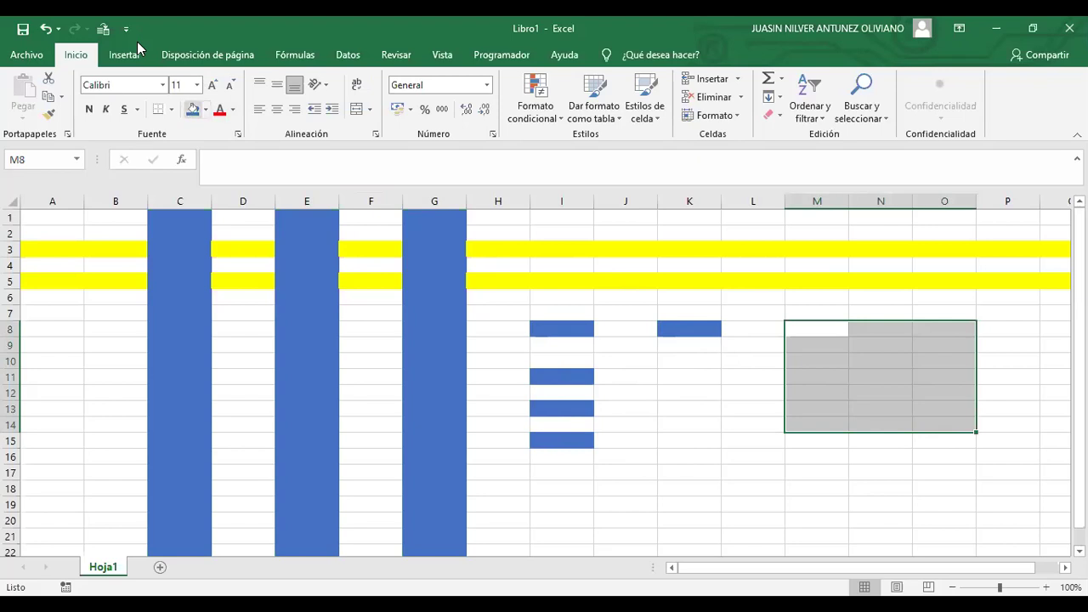
{"action": "left_click_drag", "start_coordinate": [801, 456], "coordinate": [926, 534]}
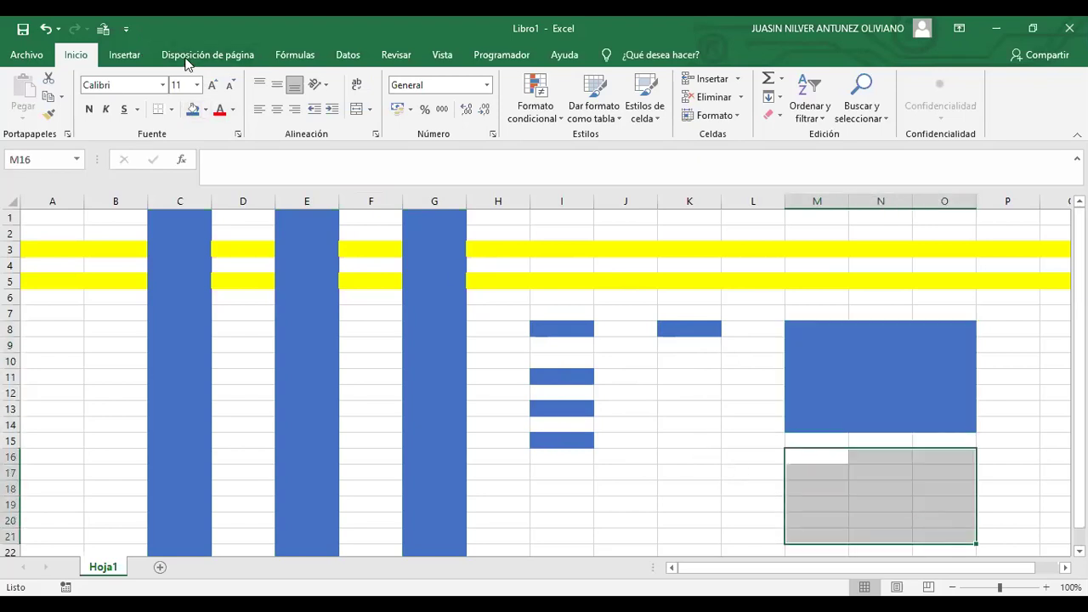
{"action": "left_click", "coordinate": [192, 109]}
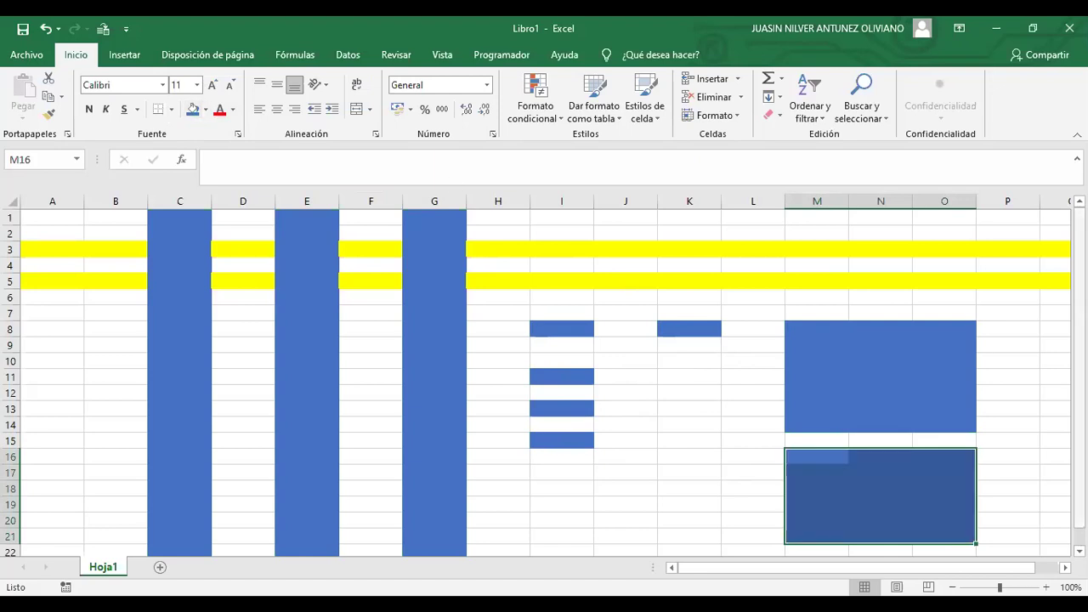
{"action": "scroll", "coordinate": [659, 440], "scroll_direction": "down", "scroll_amount": 1}
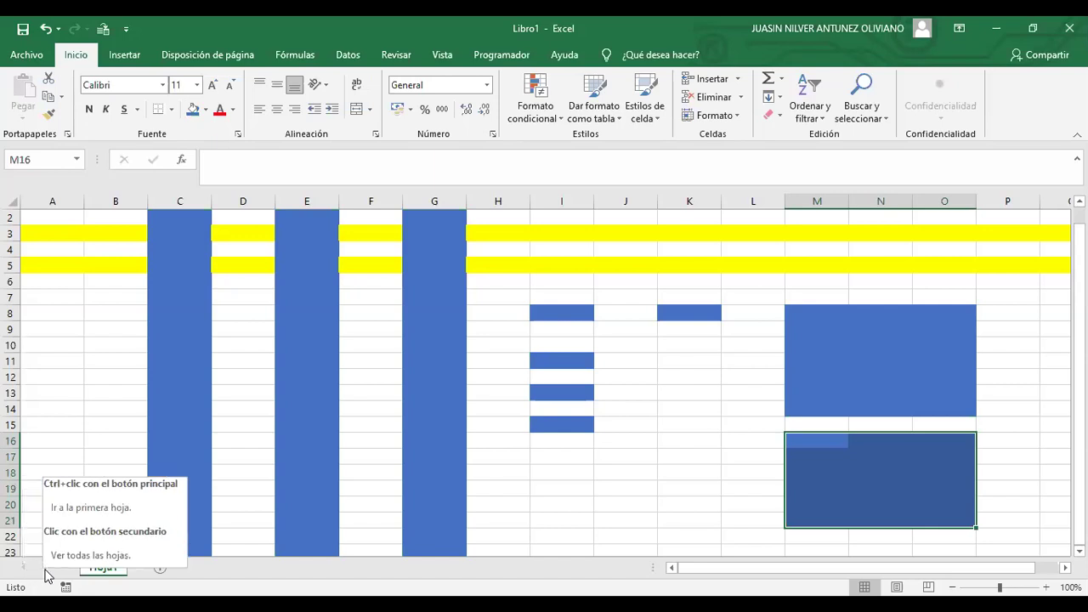
Add Hoja2, flip between Hoja1 and Hoja2 a few times, then add Hoja3
{"action": "left_click", "coordinate": [160, 567]}
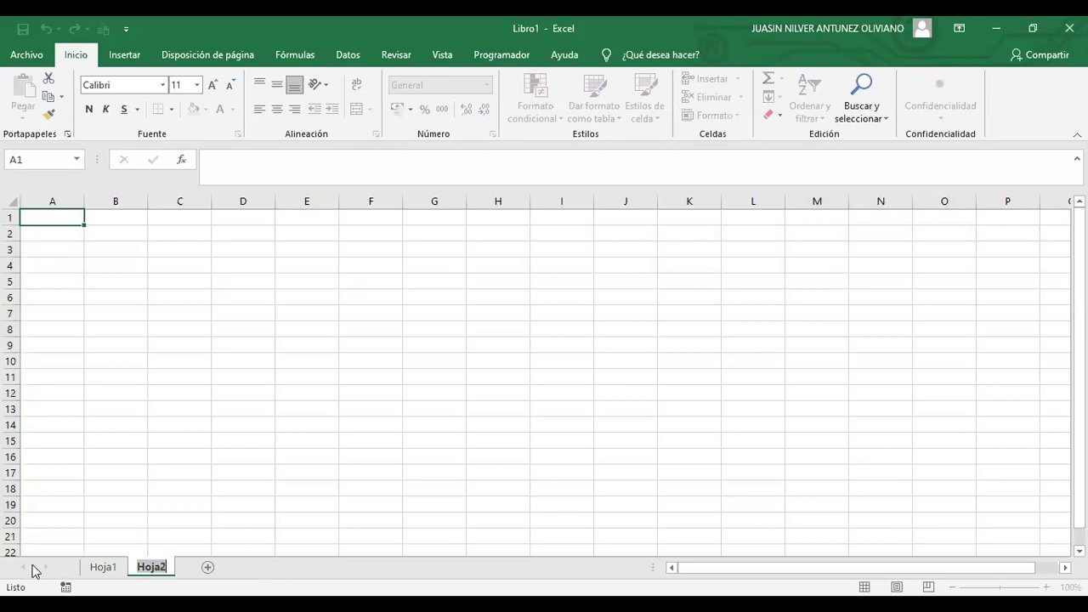
{"action": "left_click", "coordinate": [97, 571]}
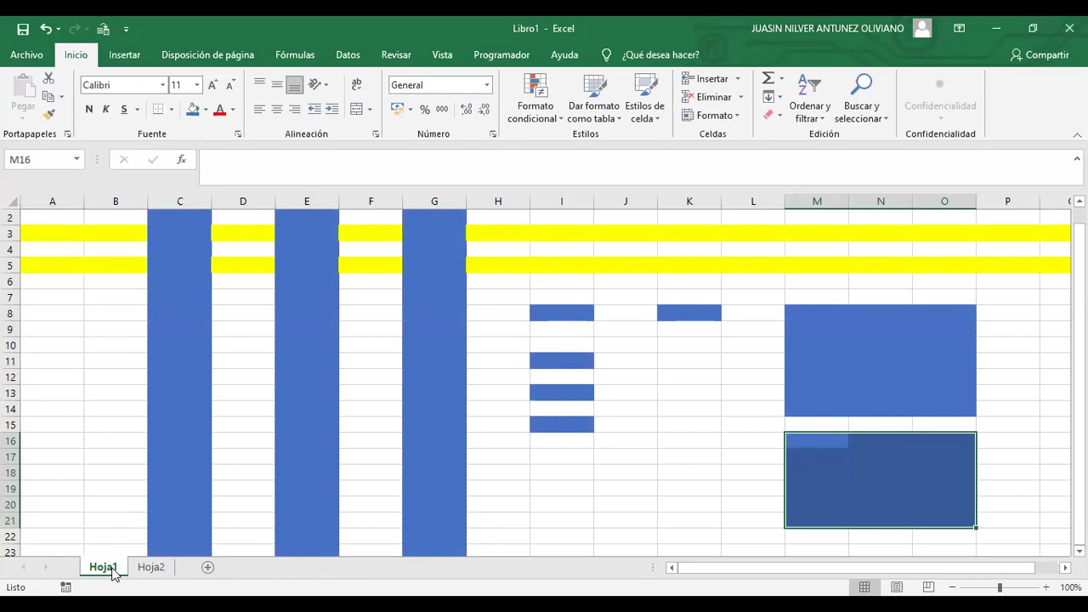
{"action": "left_click", "coordinate": [151, 567]}
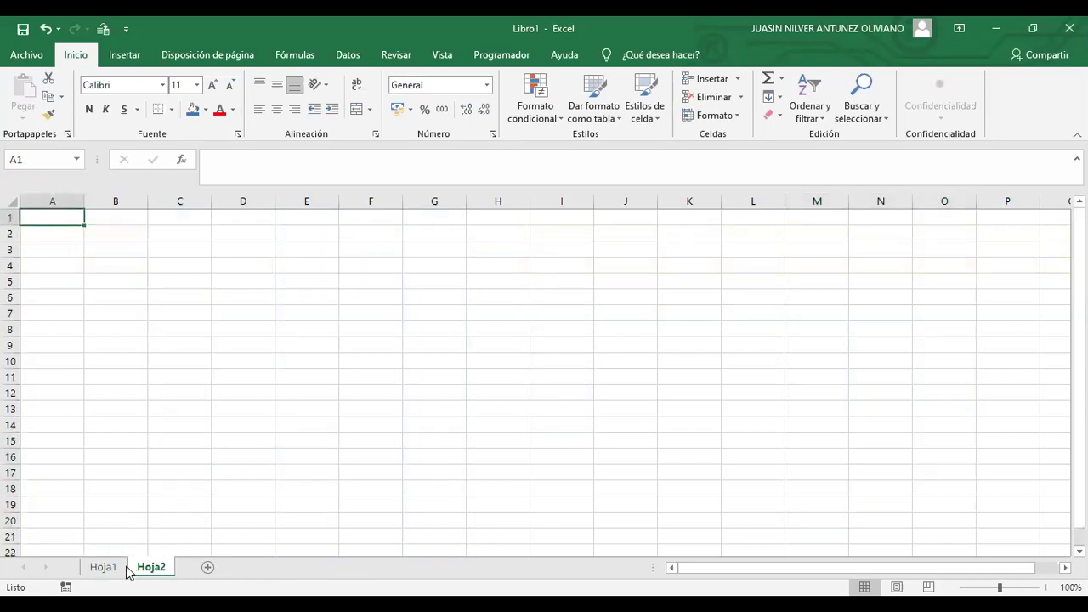
{"action": "left_click", "coordinate": [111, 567]}
{"action": "left_click", "coordinate": [151, 568]}
{"action": "left_click", "coordinate": [105, 570]}
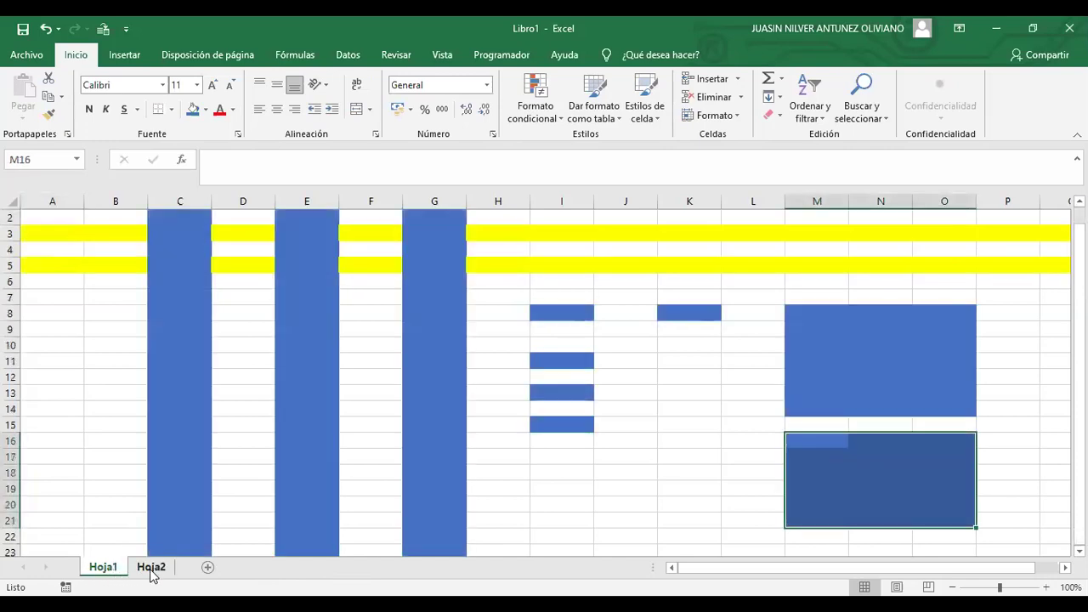
{"action": "left_click", "coordinate": [150, 568]}
{"action": "left_click", "coordinate": [104, 569]}
{"action": "left_click", "coordinate": [148, 568]}
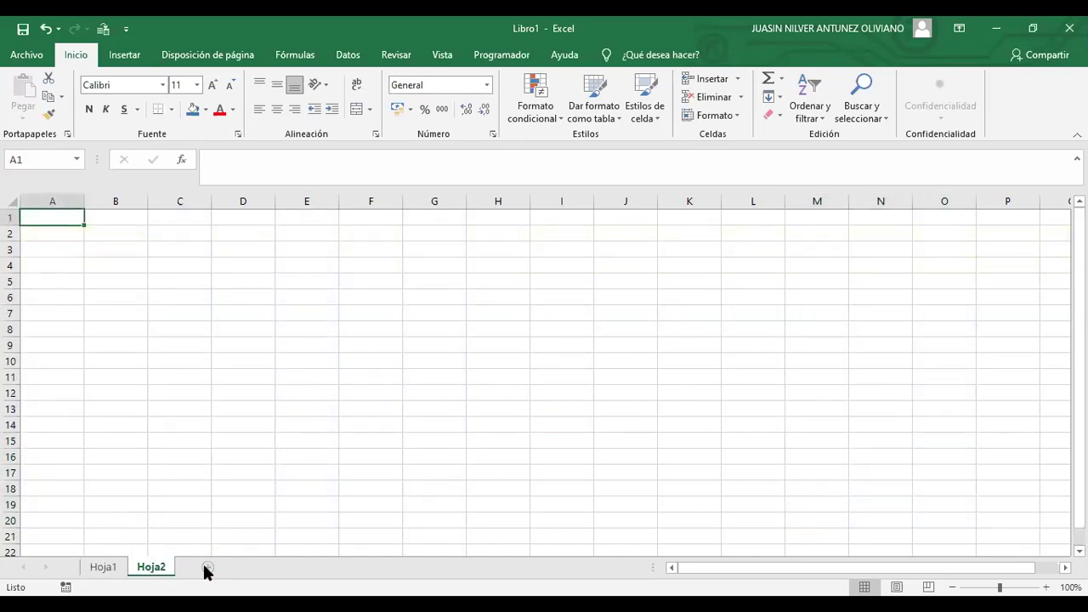
{"action": "left_click", "coordinate": [207, 567]}
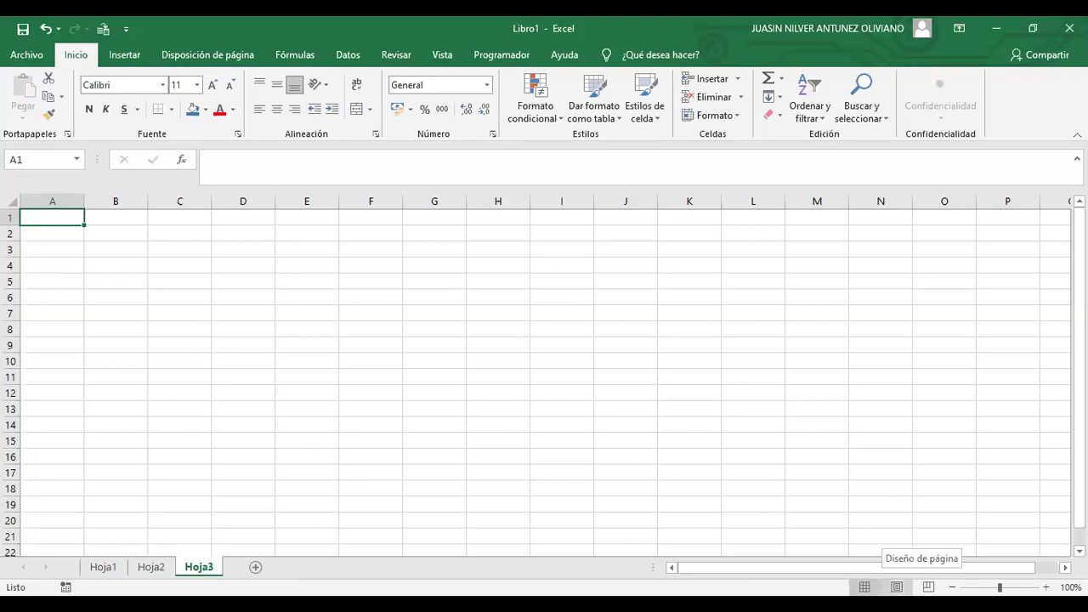
Show Hoja3 in Page Layout view, then switch to Page Break Preview
{"action": "left_click", "coordinate": [896, 587]}
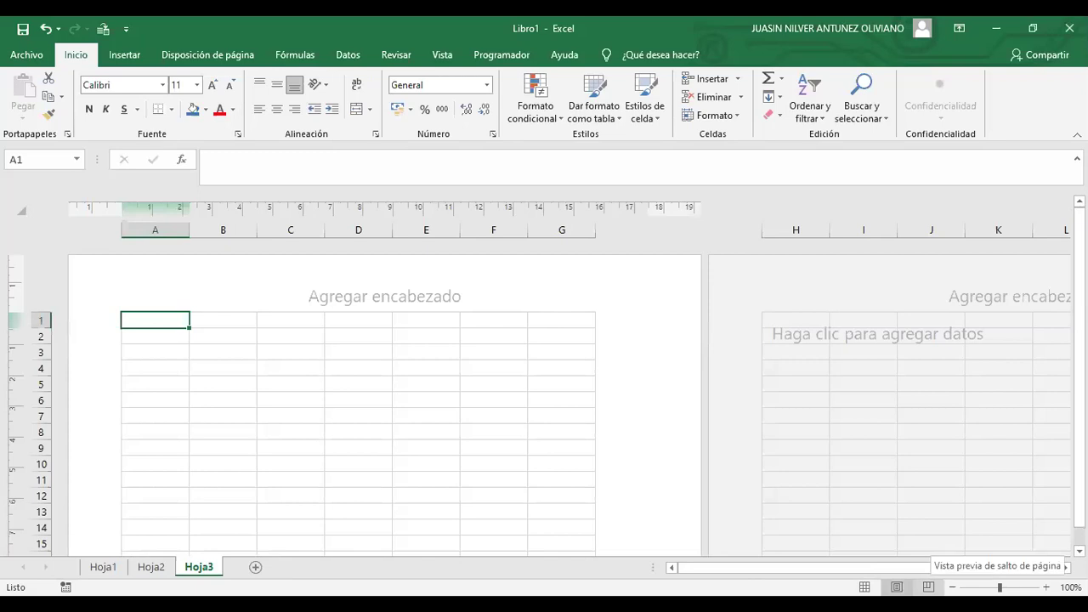
{"action": "left_click", "coordinate": [928, 587]}
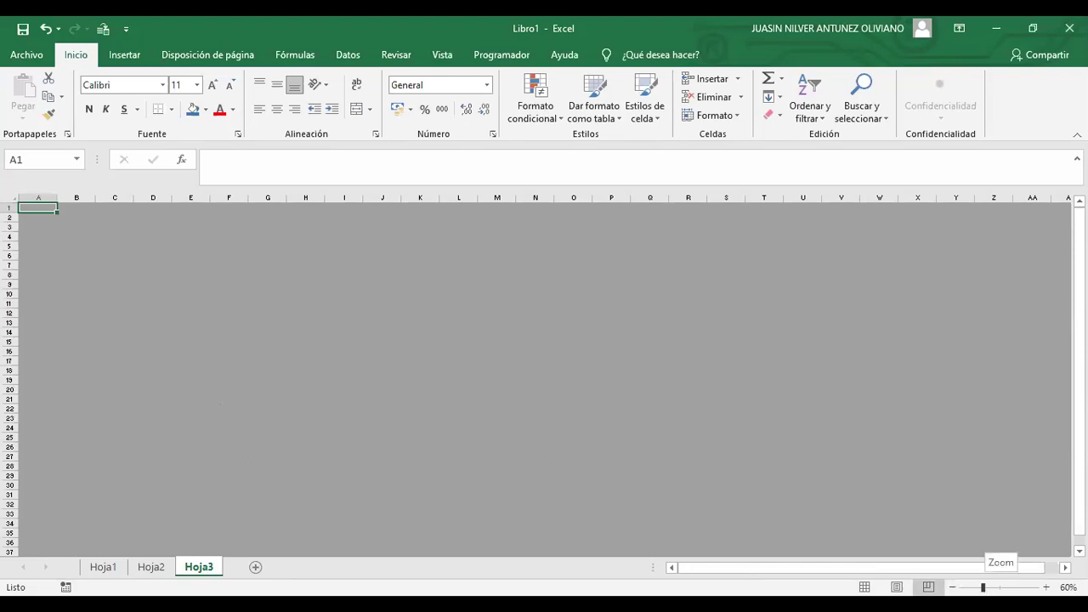
Zoom Hoja3 in, out to 10%, up to 400%, then back to 100%
{"action": "mouse_move", "coordinate": [983, 587]}
{"action": "left_mouse_down"}
{"action": "mouse_move", "coordinate": [1018, 586]}
{"action": "mouse_move", "coordinate": [961, 586]}
{"action": "mouse_move", "coordinate": [999, 586]}
{"action": "left_mouse_up"}
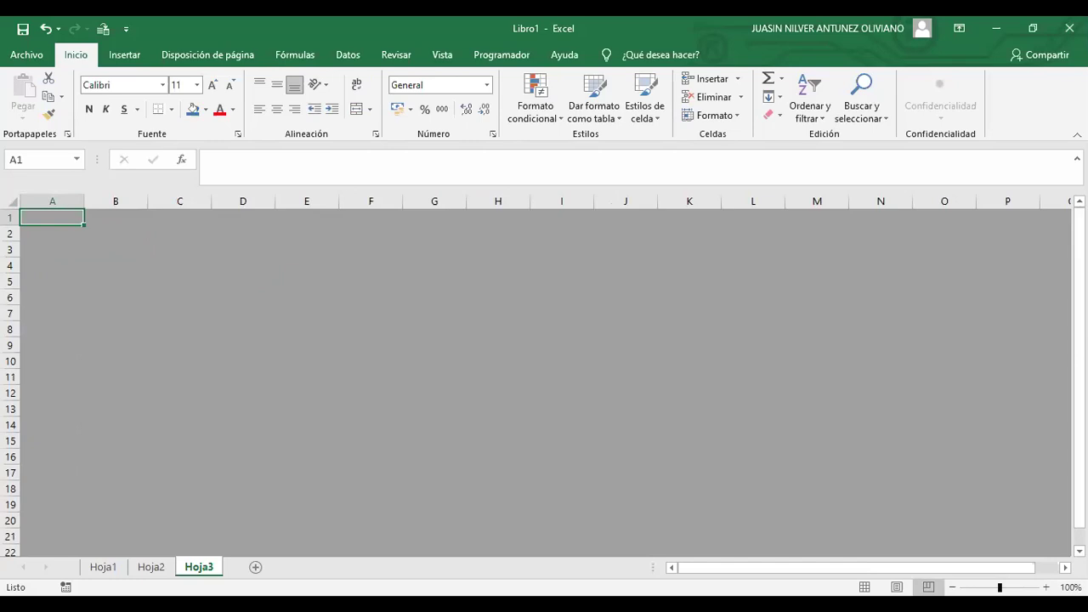
{"action": "left_click_drag", "start_coordinate": [1000, 587], "coordinate": [962, 586]}
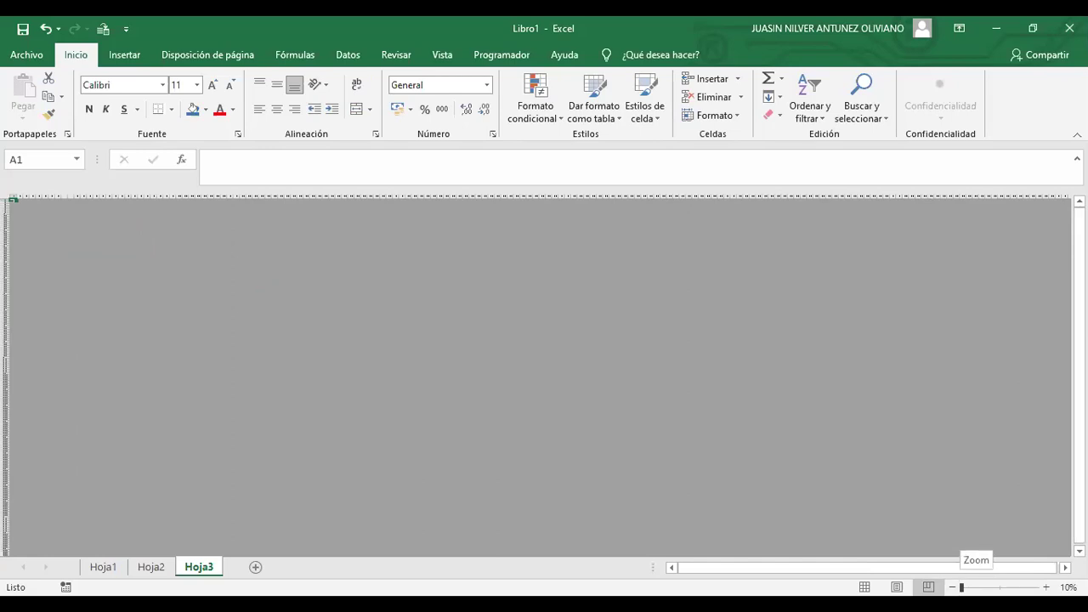
{"action": "left_click_drag", "start_coordinate": [961, 587], "coordinate": [1000, 587]}
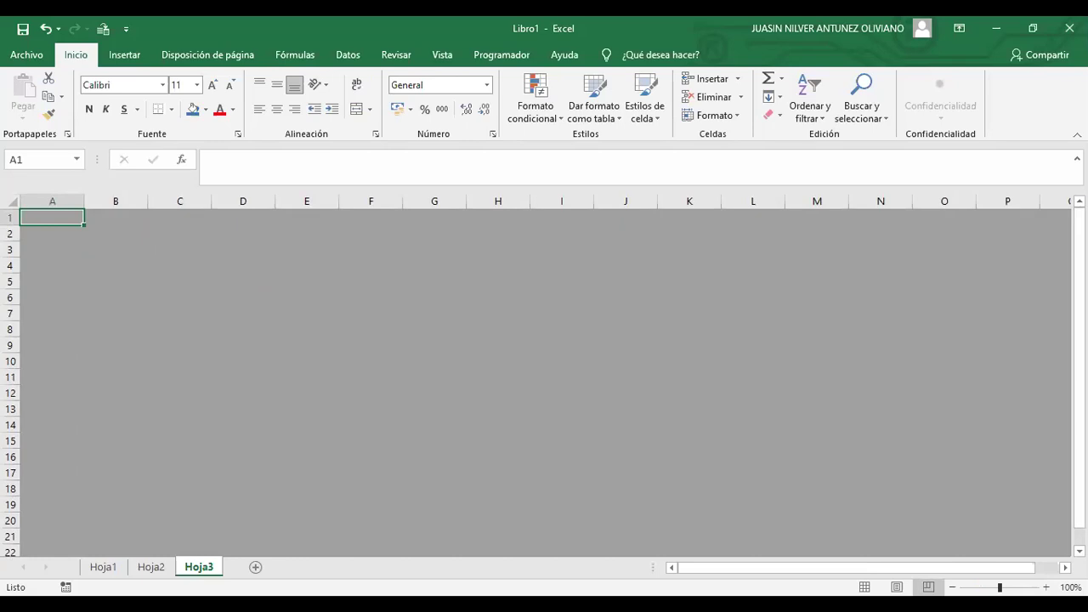
{"action": "left_click_drag", "start_coordinate": [1000, 587], "coordinate": [1037, 588]}
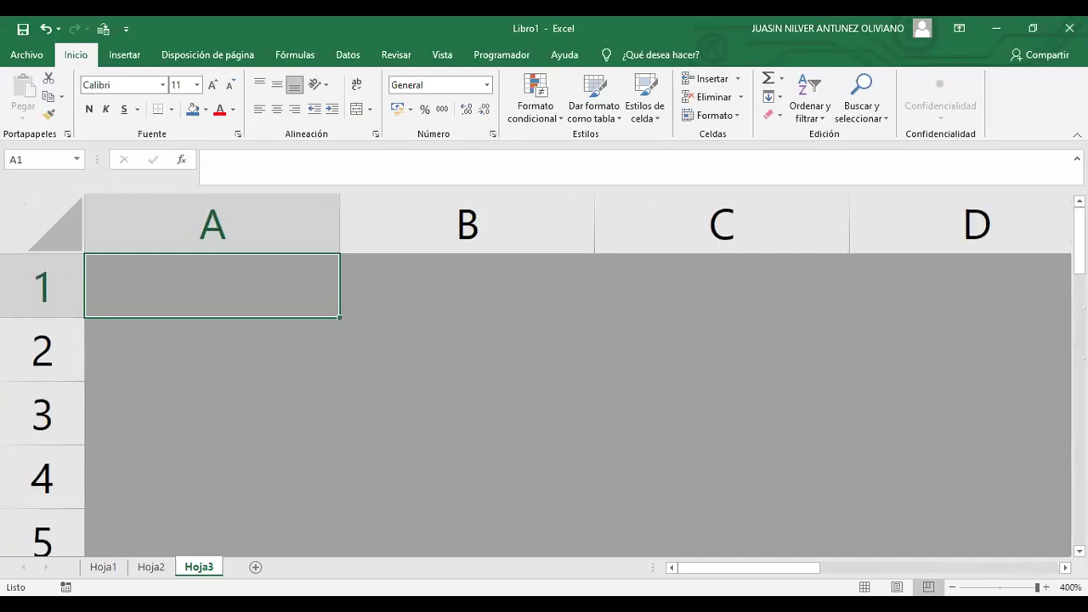
{"action": "left_click_drag", "start_coordinate": [1037, 588], "coordinate": [1000, 588]}
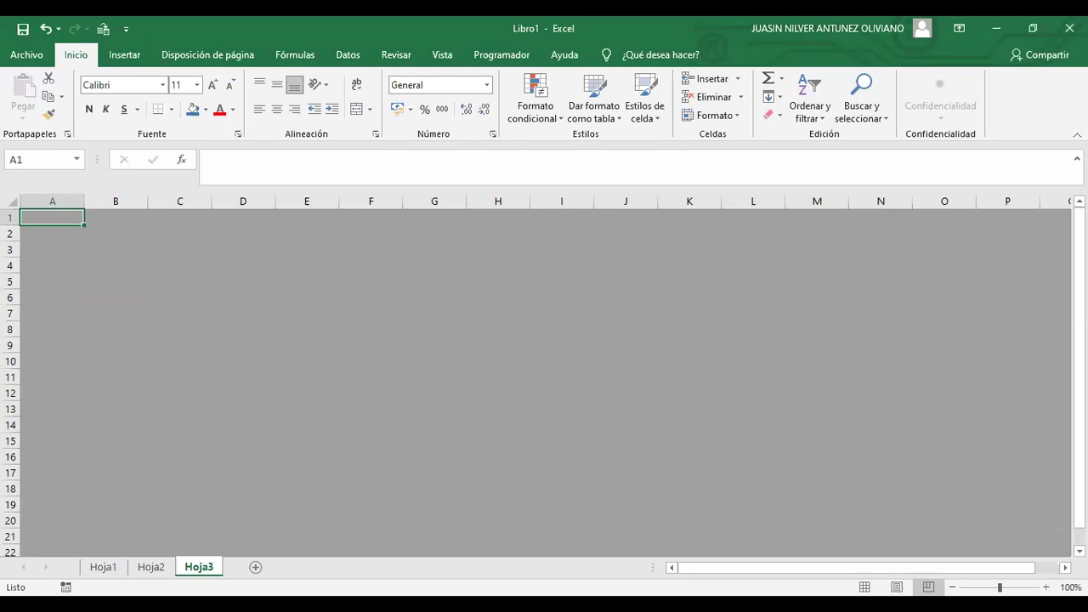
{"action": "scroll", "coordinate": [544, 383], "scroll_direction": "down", "scroll_amount": 2}
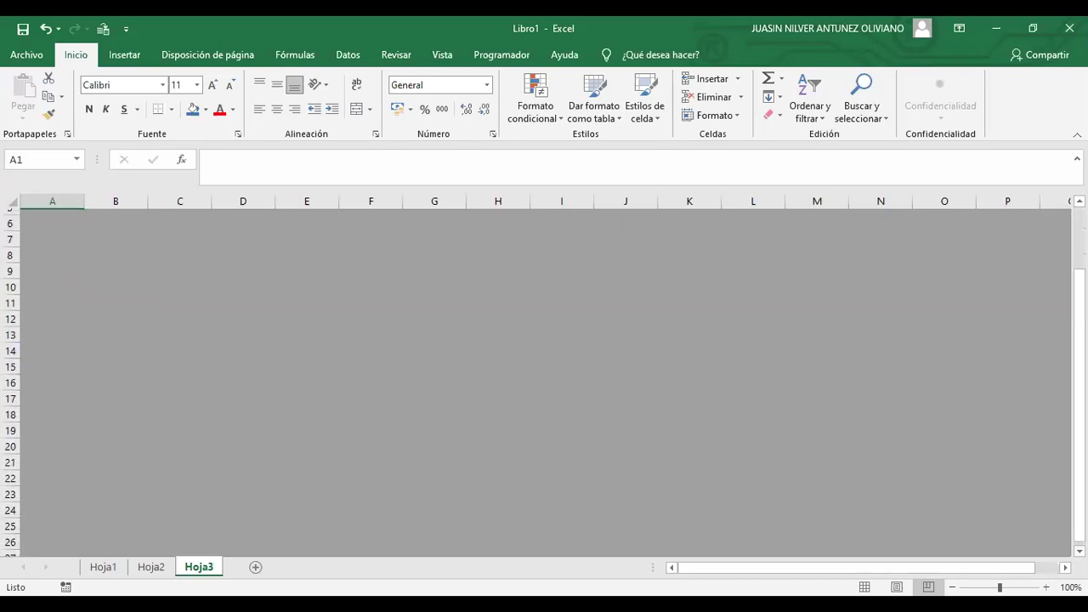
{"action": "scroll", "coordinate": [544, 382], "scroll_direction": "down", "scroll_amount": 1}
{"action": "scroll", "coordinate": [544, 382], "scroll_direction": "down", "scroll_amount": 1}
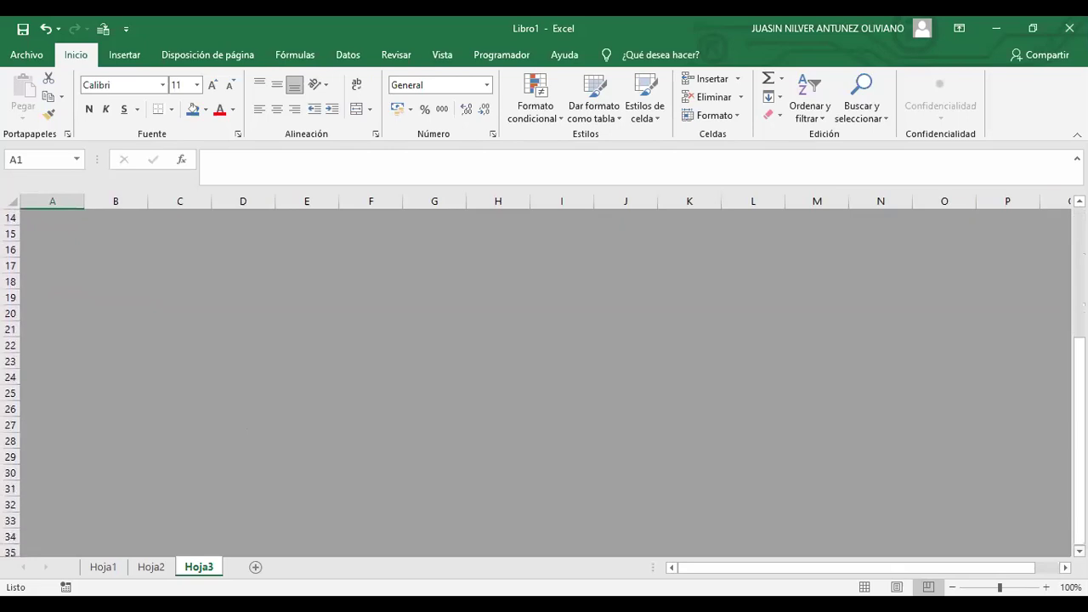
{"action": "scroll", "coordinate": [544, 383], "scroll_direction": "right", "scroll_amount": 3}
{"action": "scroll", "coordinate": [544, 383], "scroll_direction": "right", "scroll_amount": 5}
{"action": "left_click_drag", "start_coordinate": [1047, 574], "coordinate": [865, 578]}
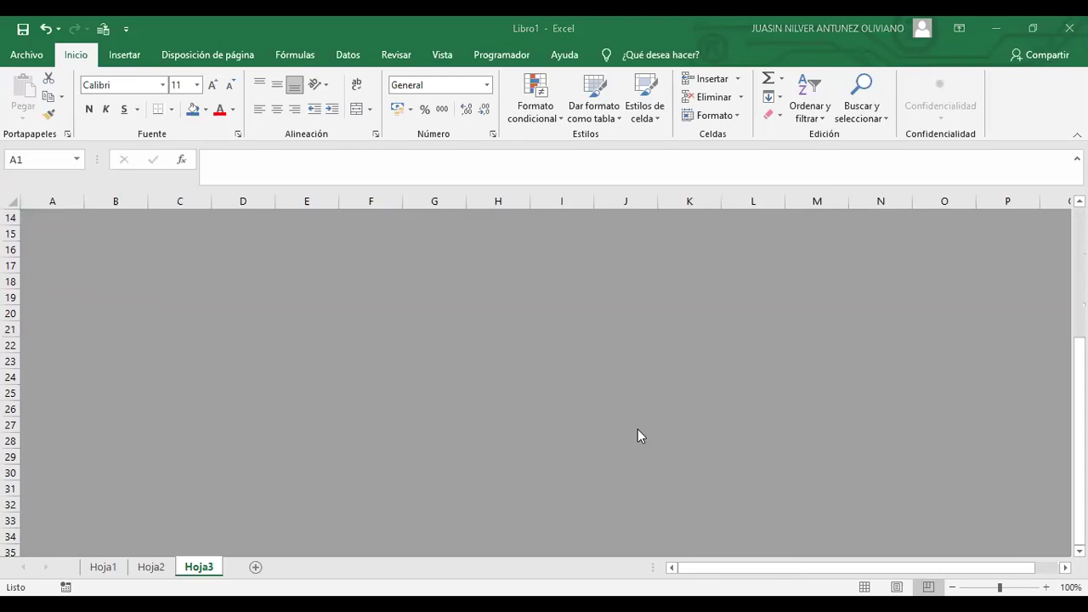
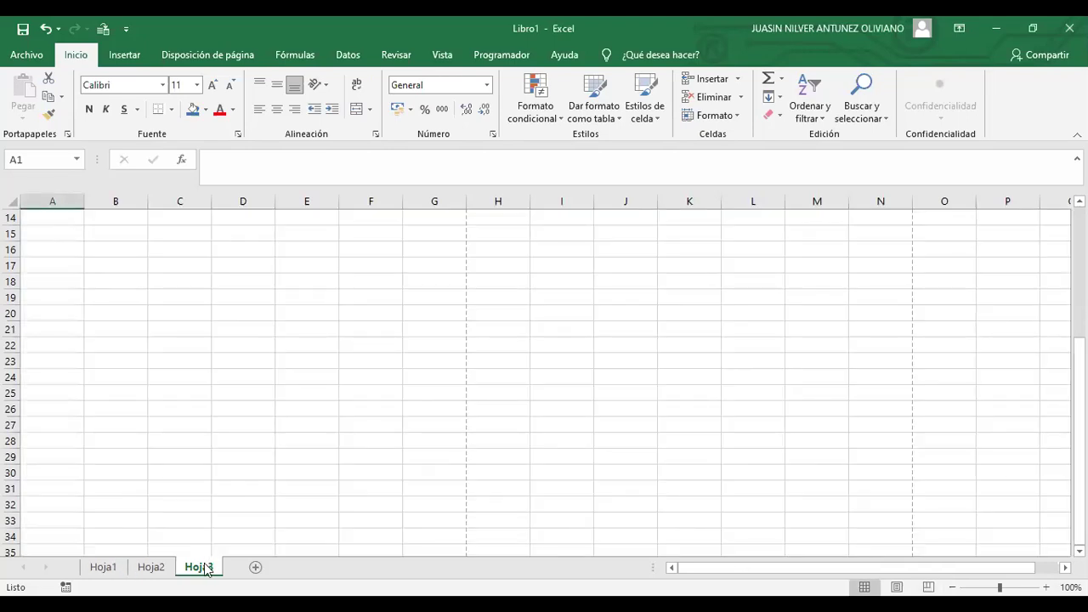
Delete the Hoja3 and Hoja2 sheets, leaving Hoja1's name unchanged
{"action": "right_click", "coordinate": [205, 570]}
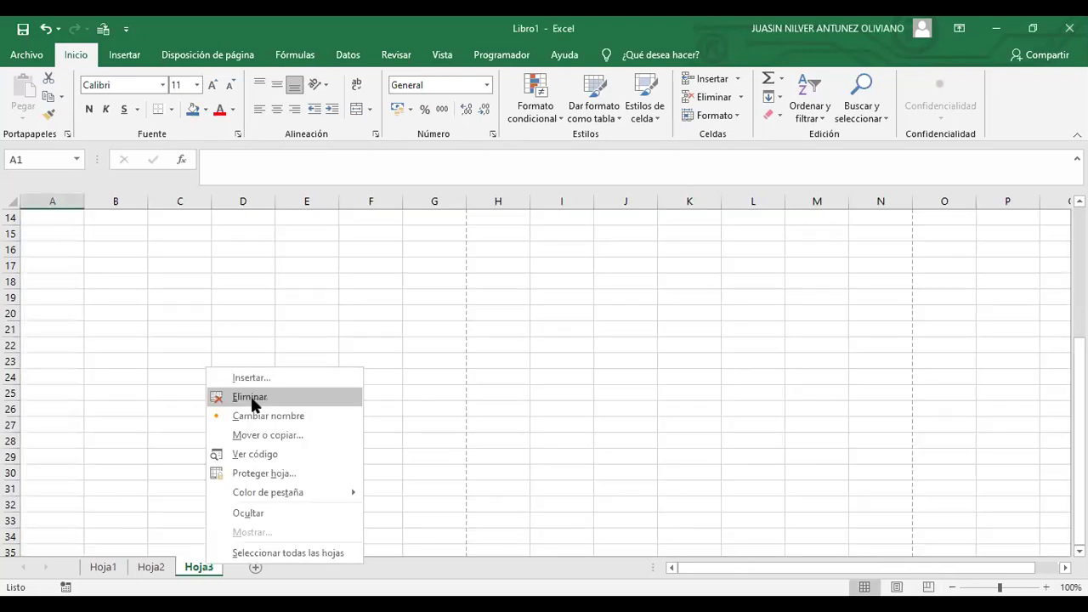
{"action": "left_click", "coordinate": [250, 397]}
{"action": "right_click", "coordinate": [150, 574]}
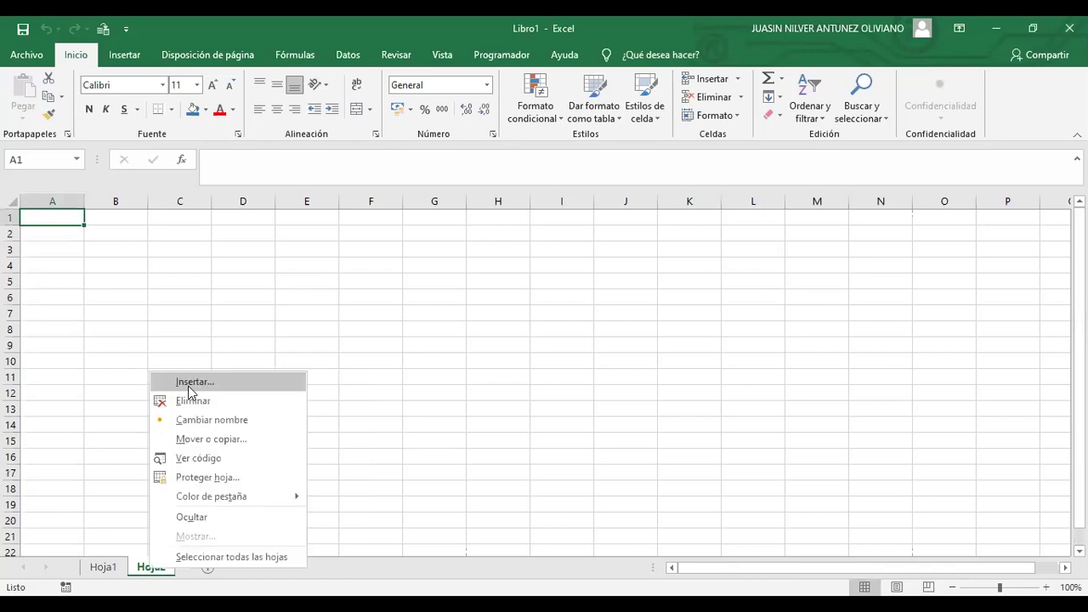
{"action": "left_click", "coordinate": [189, 403]}
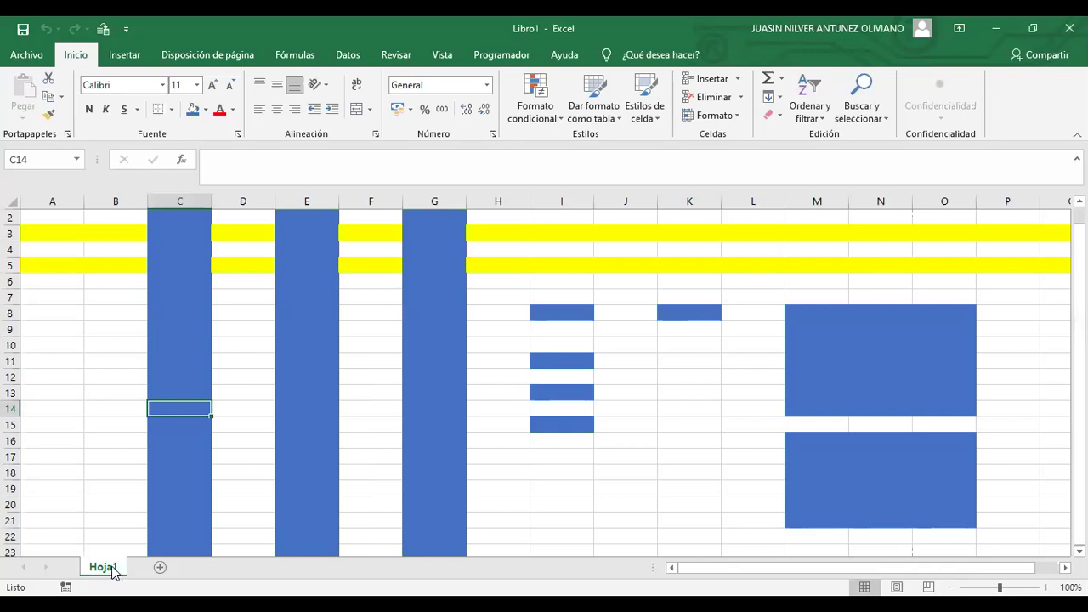
{"action": "double_click", "coordinate": [113, 569]}
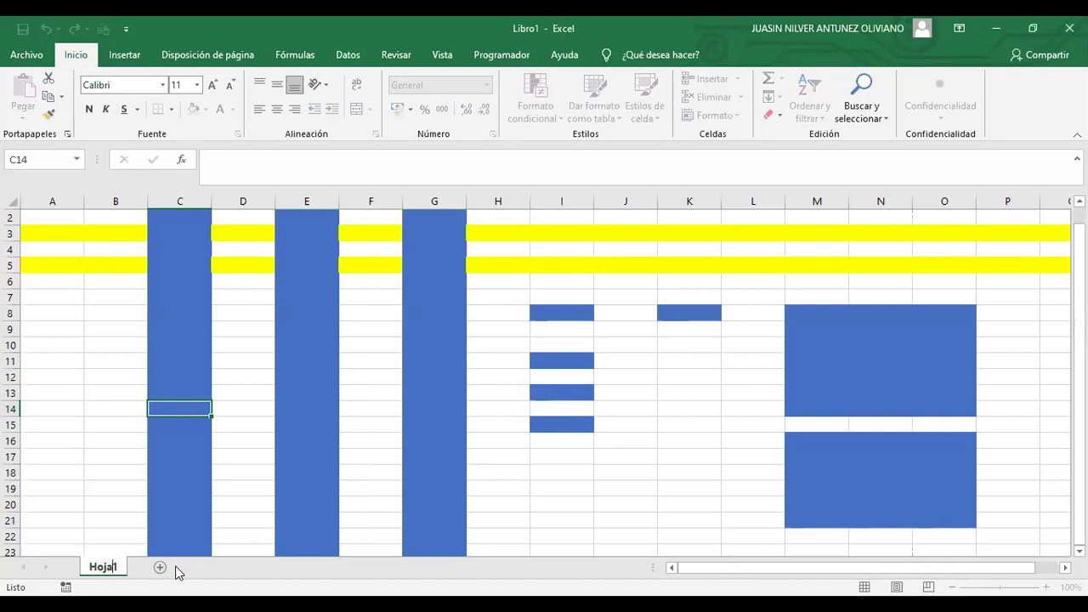
{"action": "key", "text": "Return"}
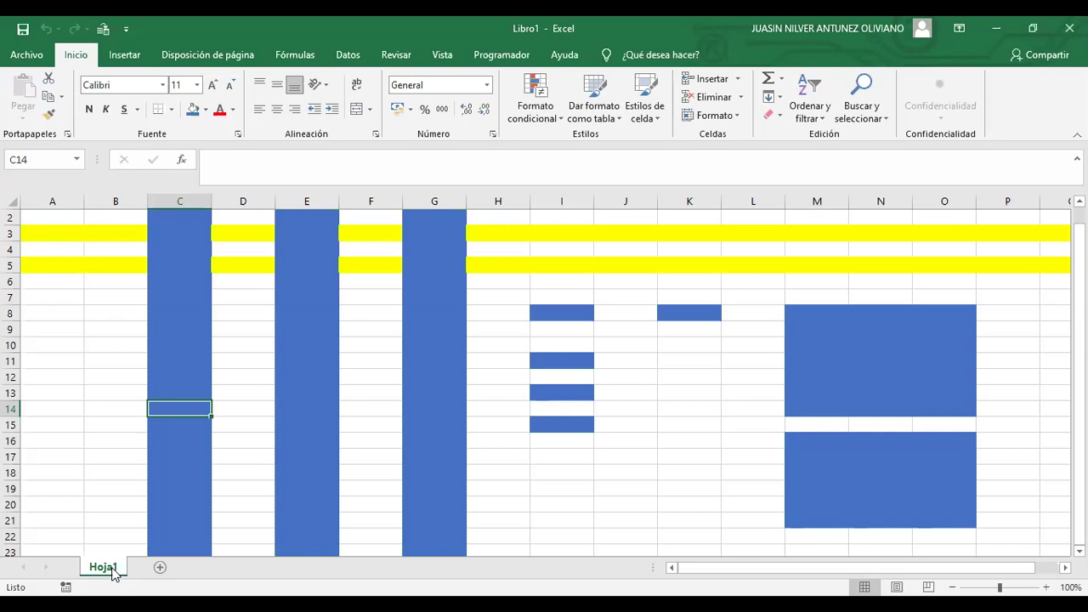
Rename Hoja1 to EMPRESA and add a second sheet named CLIENTES
{"action": "right_click", "coordinate": [113, 571]}
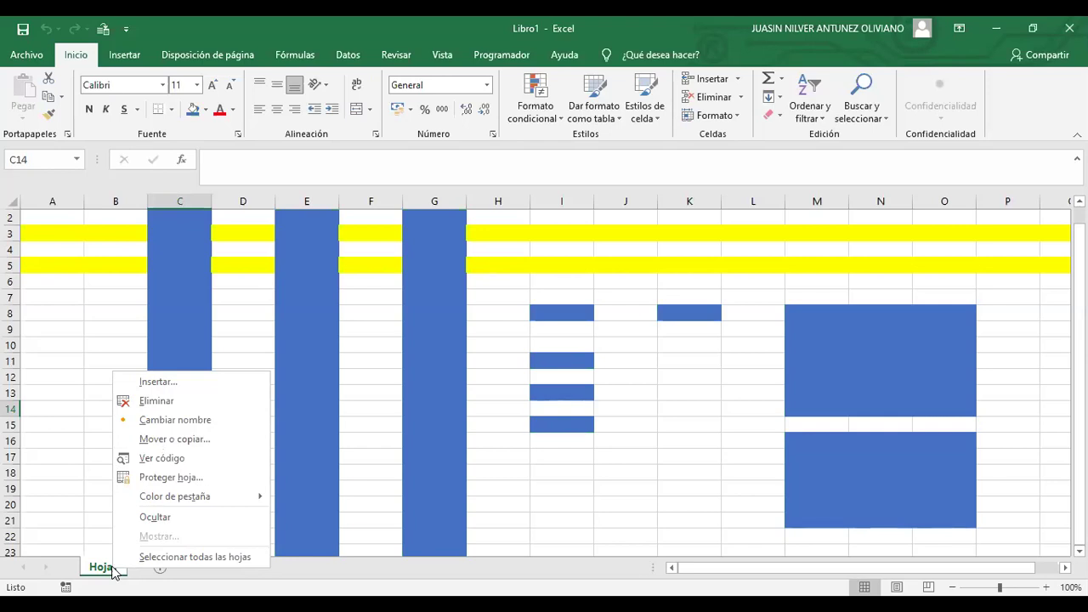
{"action": "left_click", "coordinate": [185, 422]}
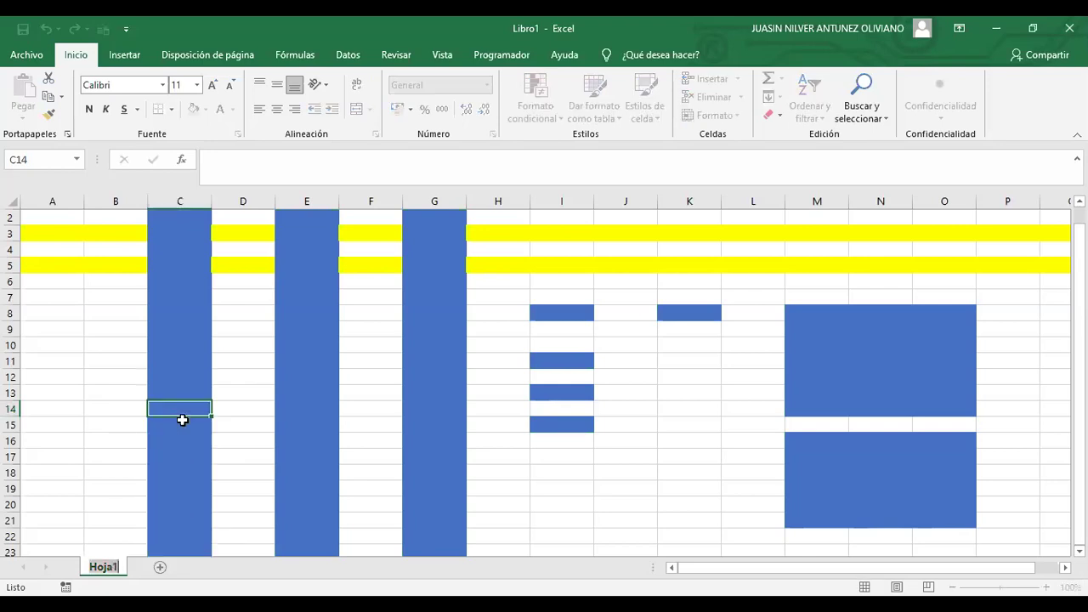
{"action": "type", "text": "EMPRESA"}
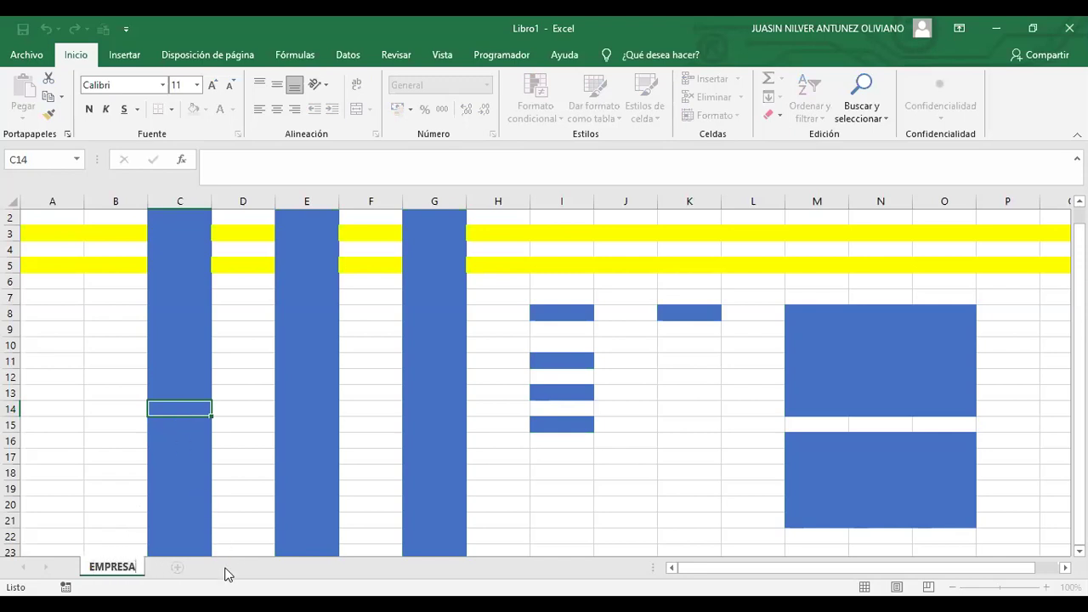
{"action": "left_click", "coordinate": [178, 570]}
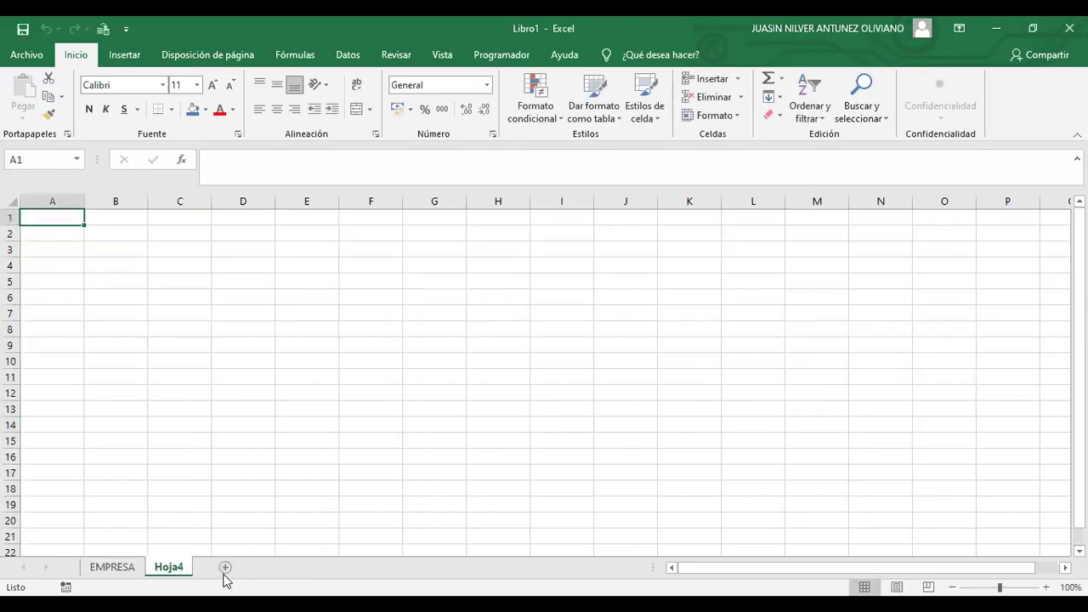
{"action": "right_click", "coordinate": [177, 575]}
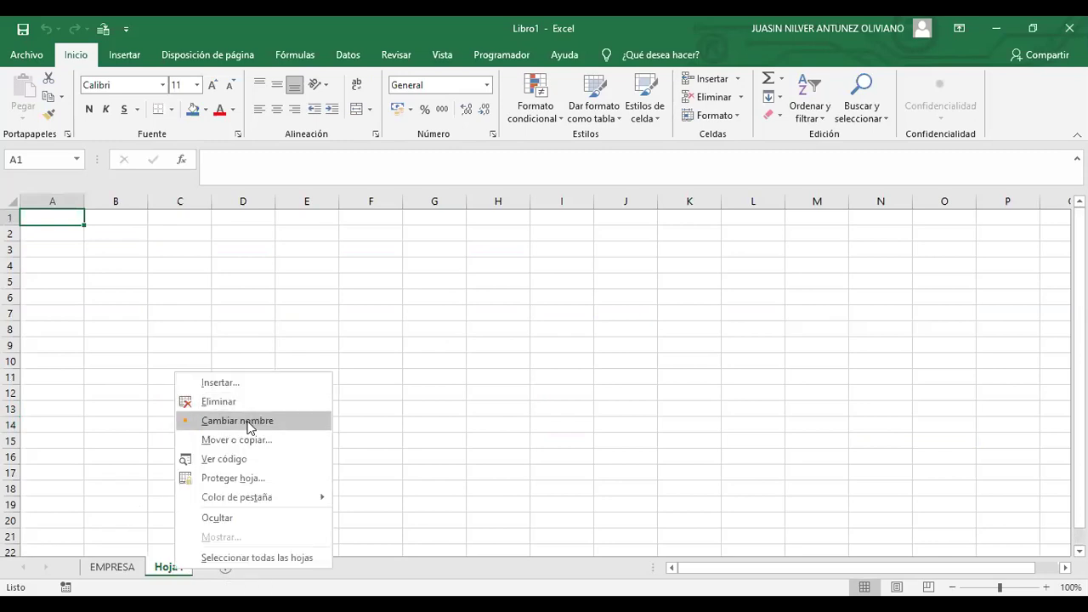
{"action": "left_click", "coordinate": [248, 421]}
{"action": "type", "text": "CLIENTES"}
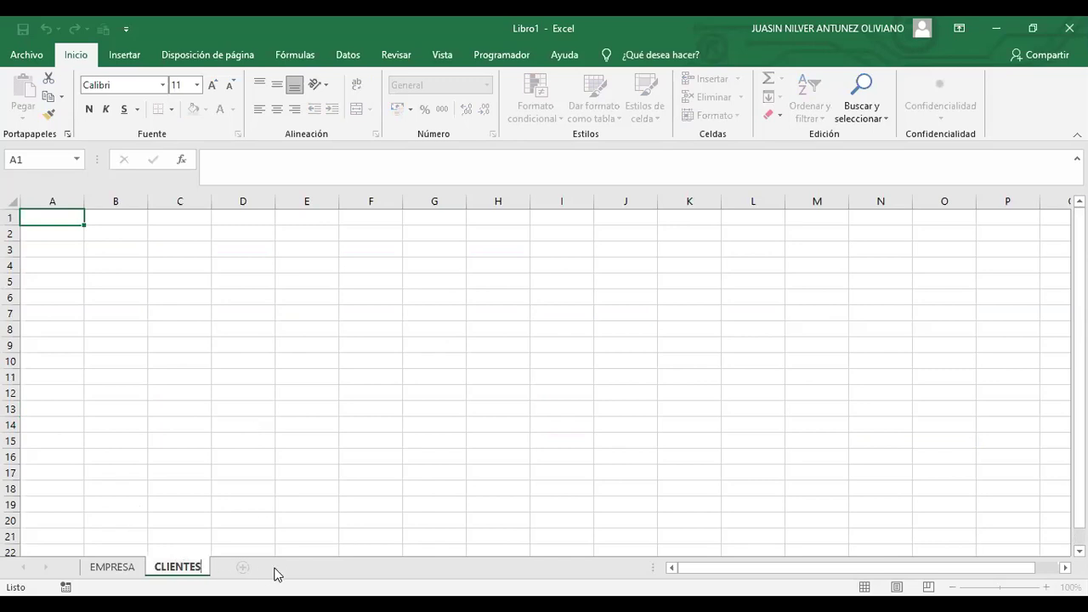
{"action": "left_click", "coordinate": [244, 568]}
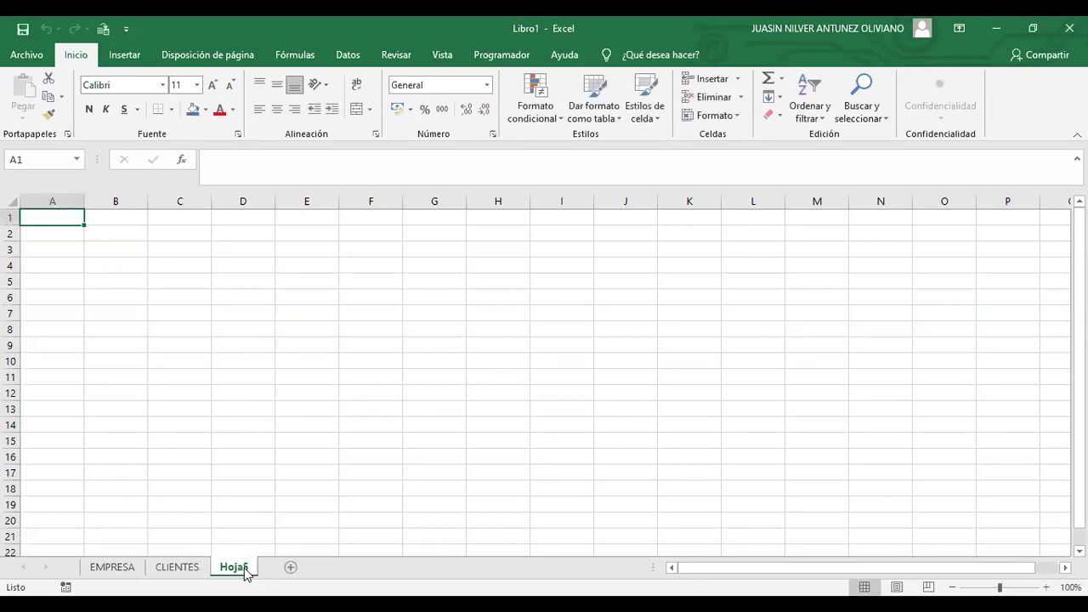
Add two more sheets named COMUNEROS and ALUMNOS
{"action": "double_click", "coordinate": [243, 569]}
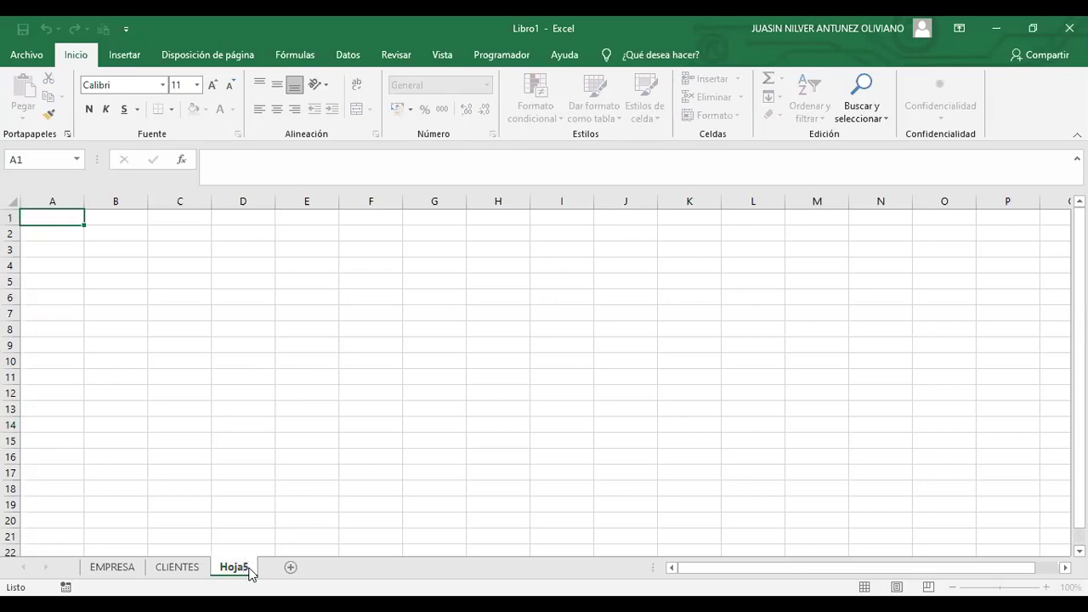
{"action": "right_click", "coordinate": [250, 569]}
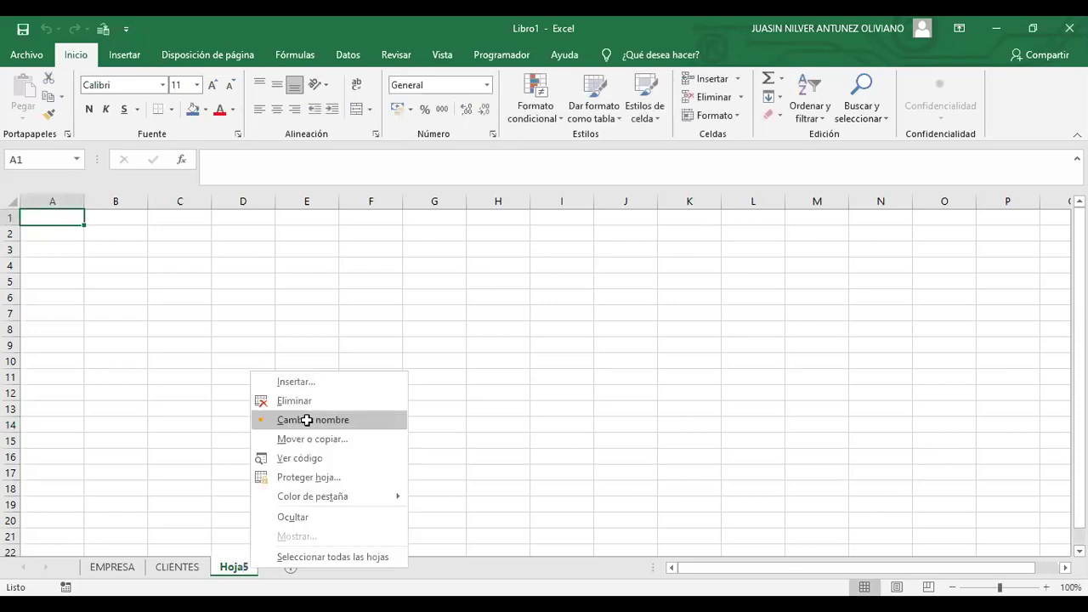
{"action": "left_click", "coordinate": [306, 419]}
{"action": "type", "text": "COMUNEROS"}
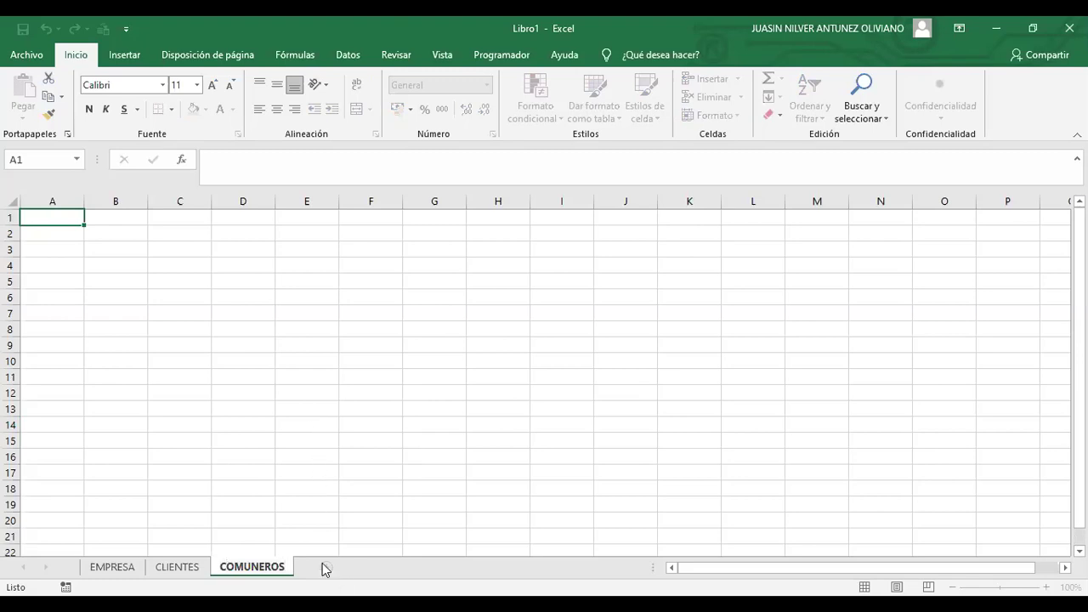
{"action": "left_click", "coordinate": [323, 568]}
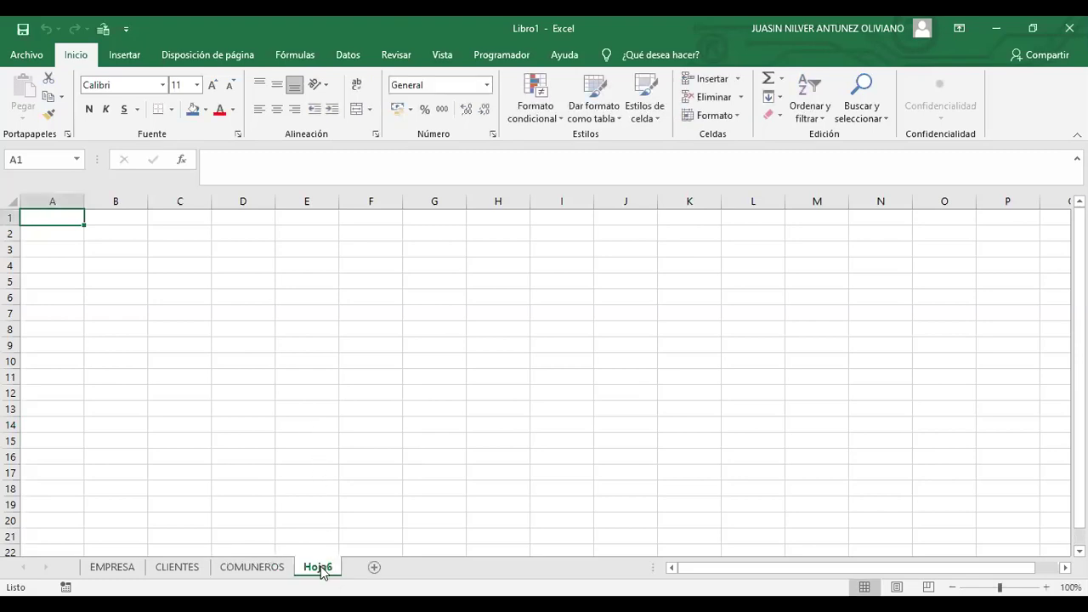
{"action": "right_click", "coordinate": [322, 571]}
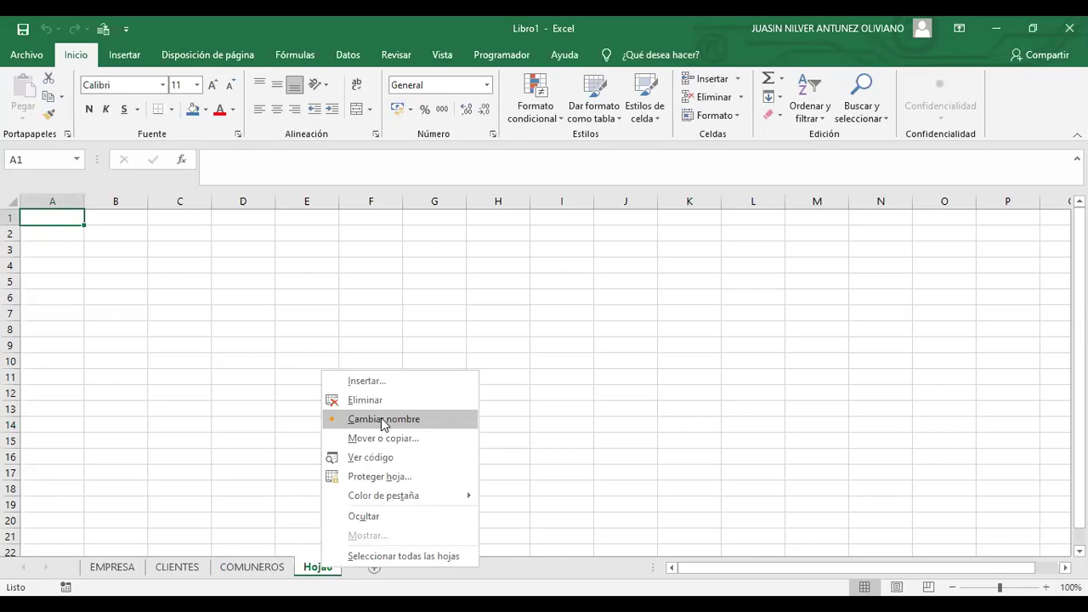
{"action": "left_click", "coordinate": [381, 420]}
{"action": "type", "text": "ALUMNOS"}
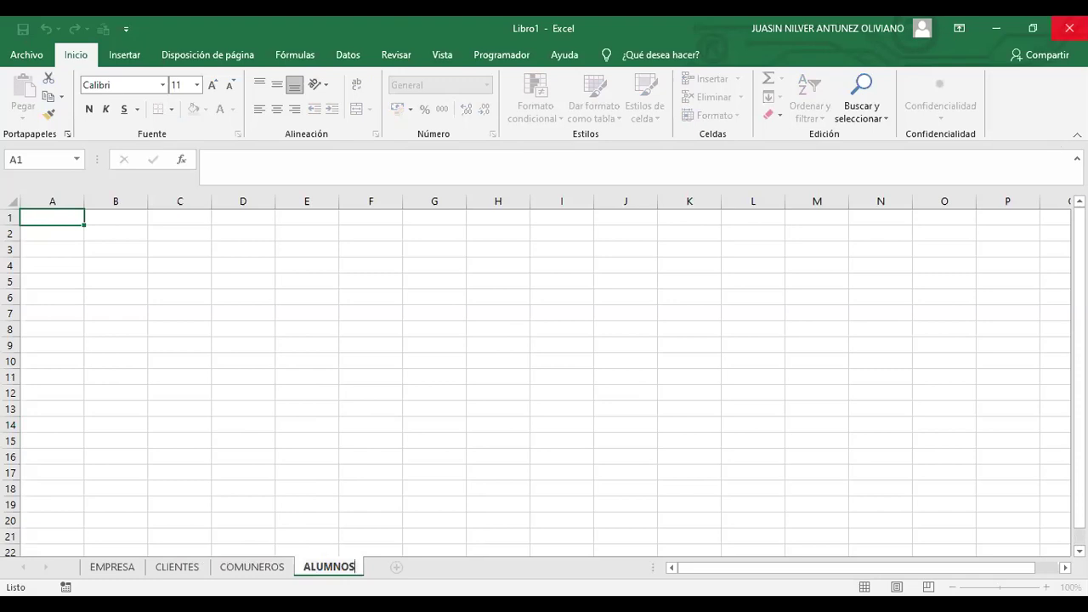
{"action": "key", "text": "Return"}
{"action": "key", "text": "Return"}
Colour the EMPRESA tab green and the CLIENTES tab red
{"action": "left_click", "coordinate": [307, 486]}
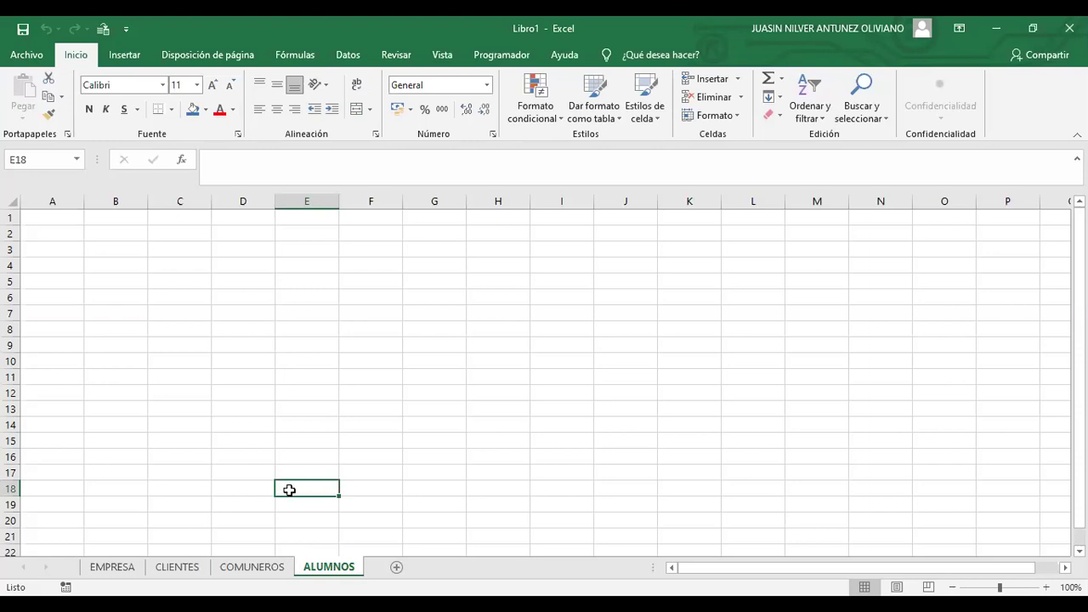
{"action": "left_click", "coordinate": [118, 570]}
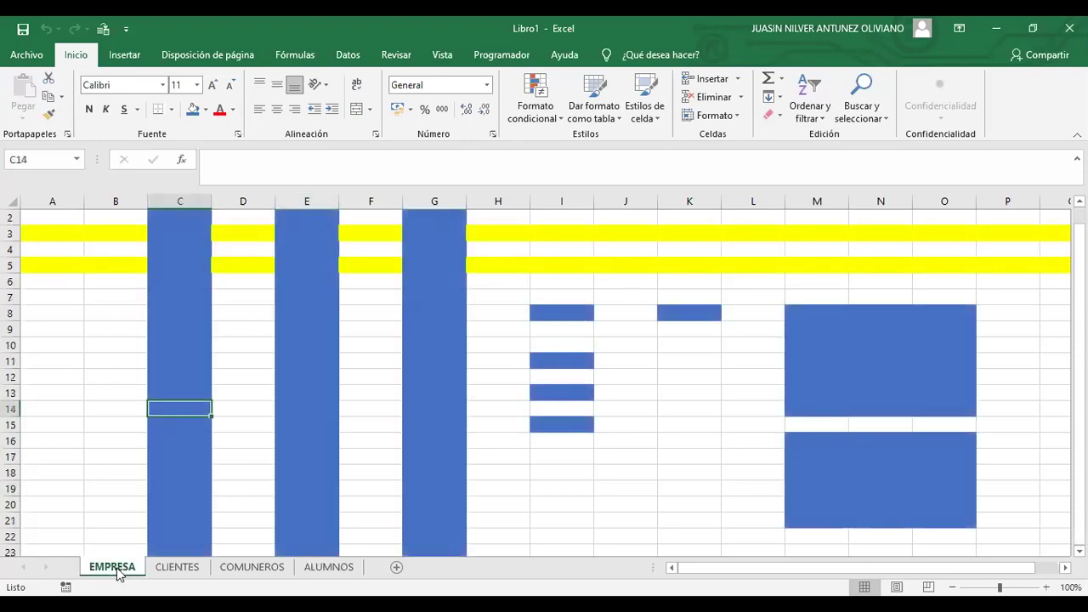
{"action": "right_click", "coordinate": [119, 575]}
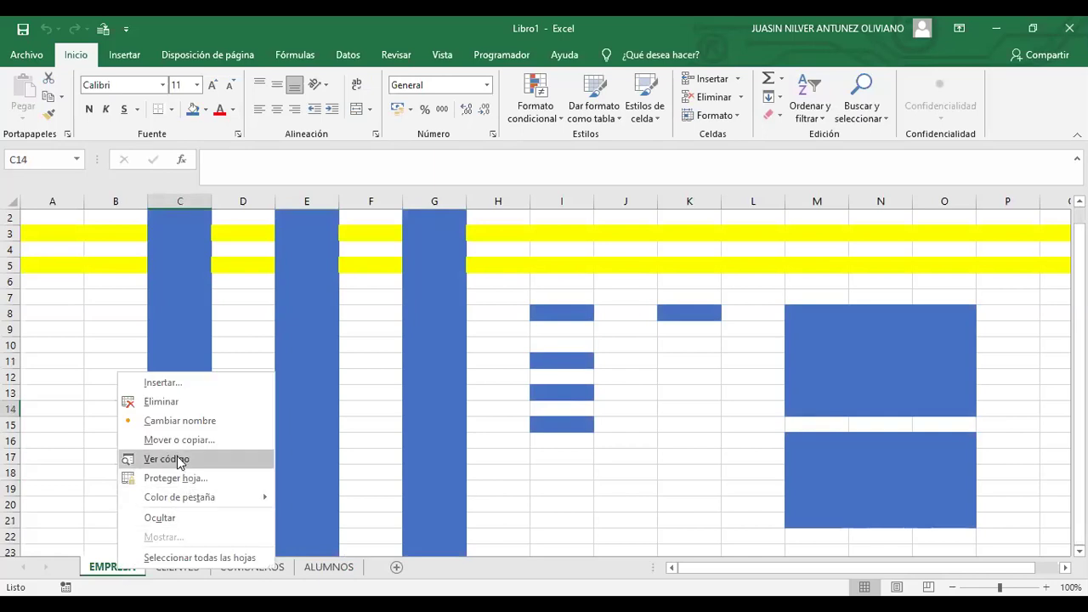
{"action": "mouse_move", "coordinate": [179, 497]}
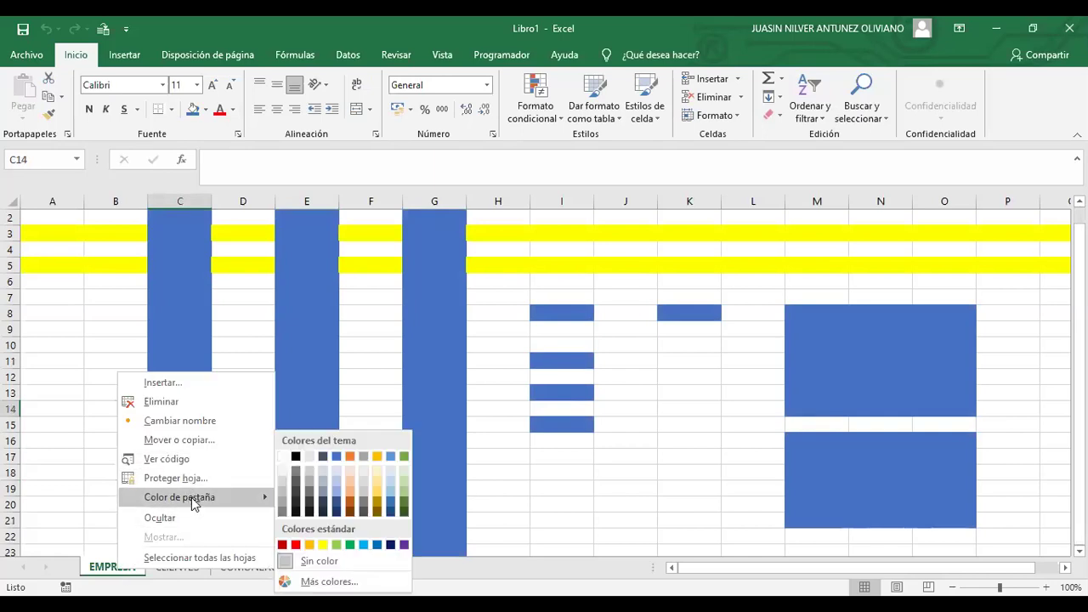
{"action": "left_click", "coordinate": [351, 545]}
{"action": "left_click", "coordinate": [183, 568]}
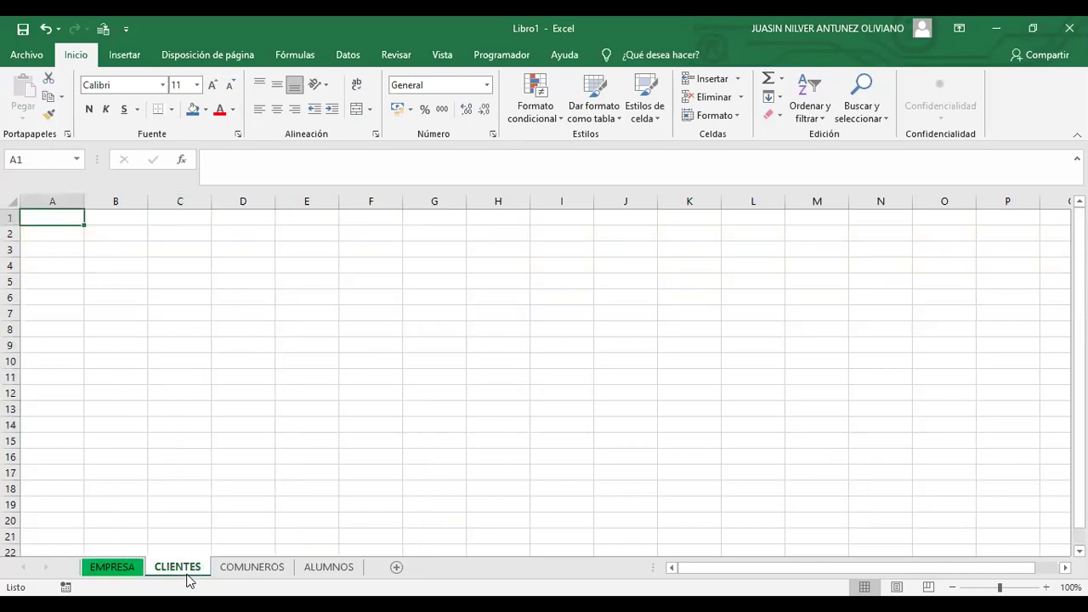
{"action": "right_click", "coordinate": [188, 577]}
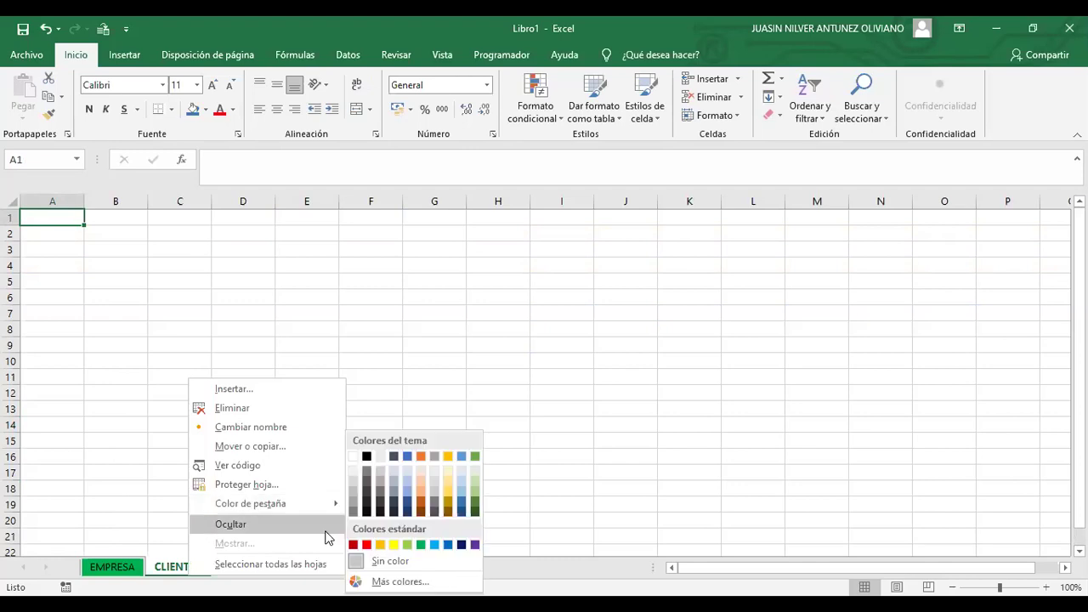
{"action": "mouse_move", "coordinate": [250, 503]}
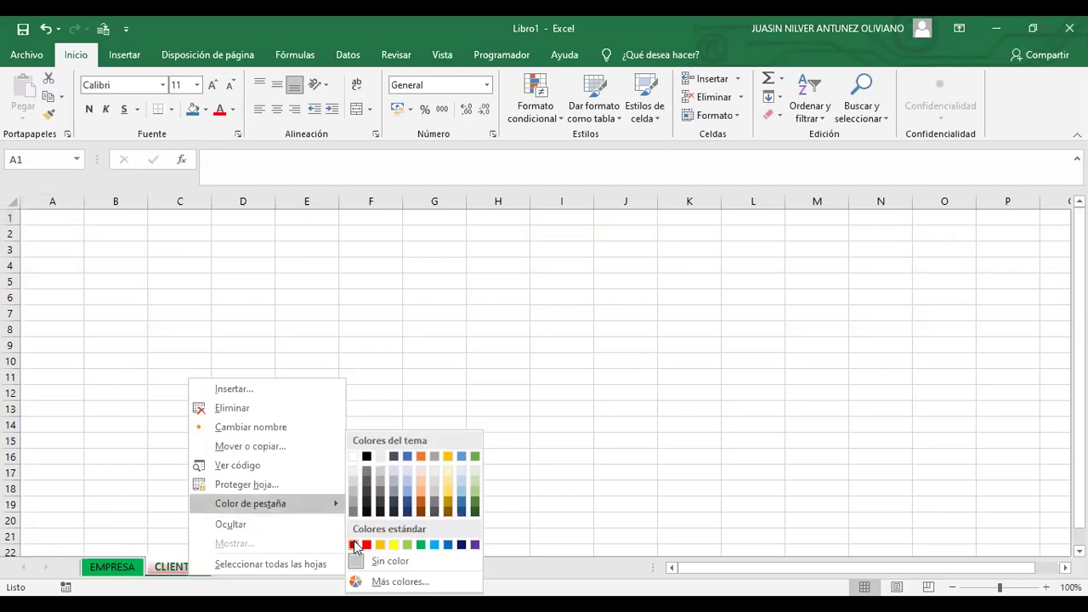
{"action": "left_click", "coordinate": [354, 546]}
Colour the COMUNEROS tab black and give ALUMNOS its dark blue tab colour
{"action": "left_click", "coordinate": [262, 573]}
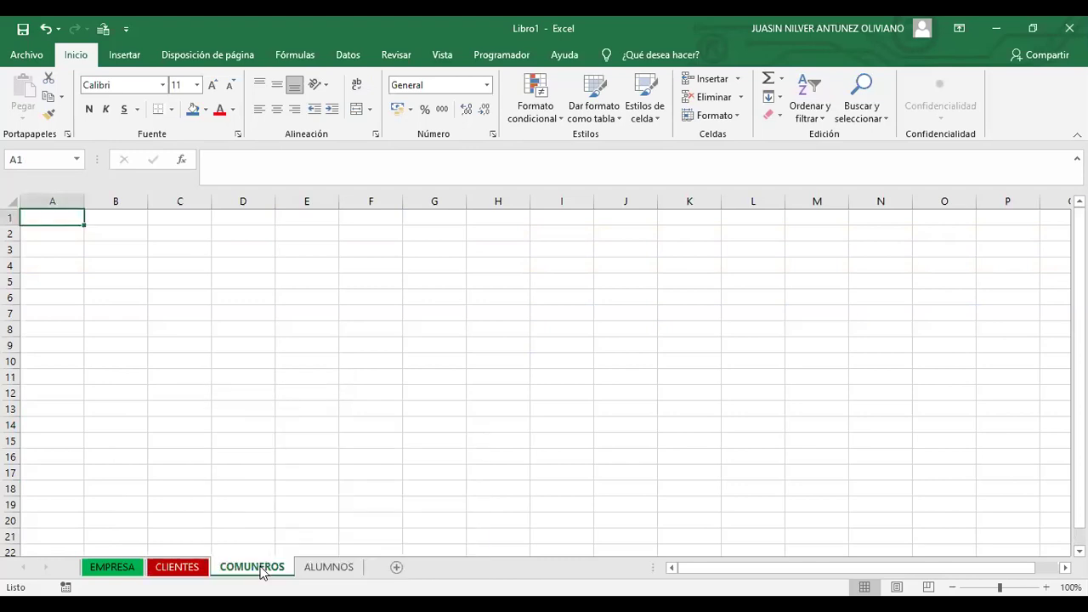
{"action": "right_click", "coordinate": [263, 571]}
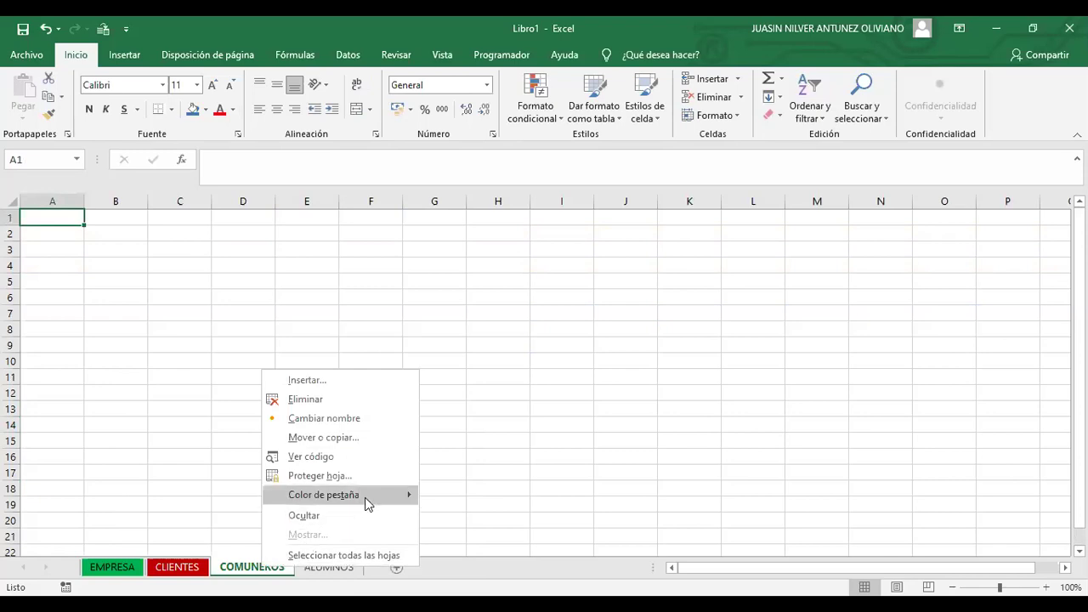
{"action": "mouse_move", "coordinate": [323, 495]}
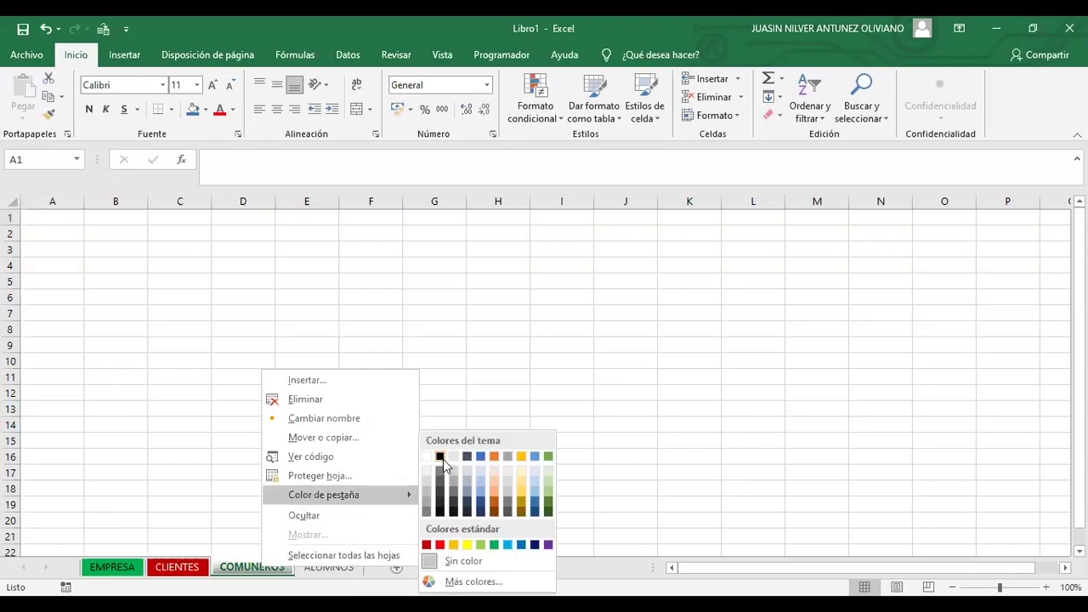
{"action": "left_click", "coordinate": [440, 459]}
{"action": "left_click", "coordinate": [330, 568]}
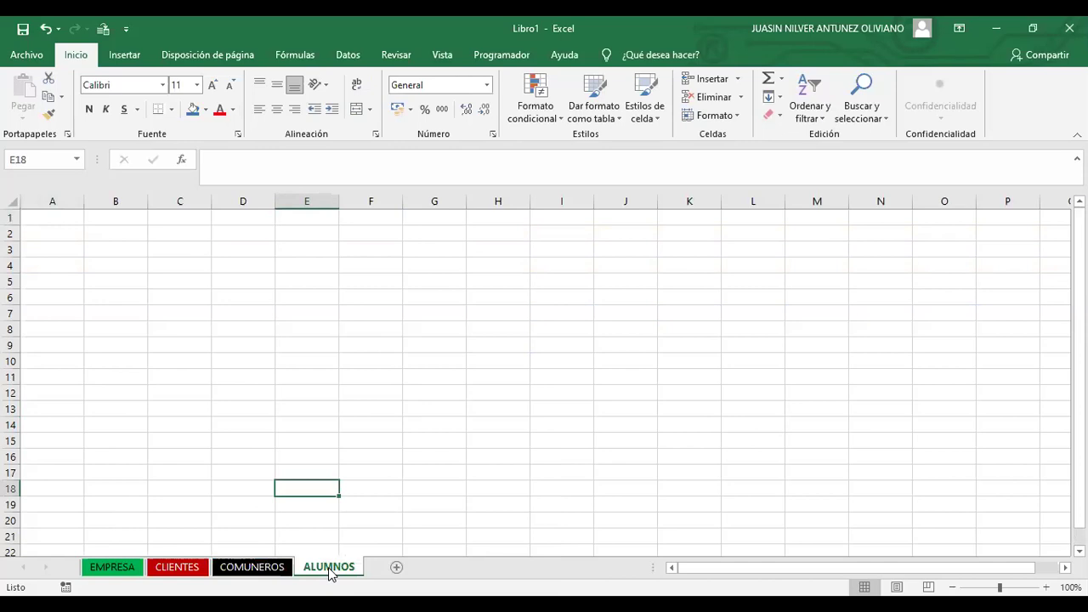
{"action": "right_click", "coordinate": [331, 575]}
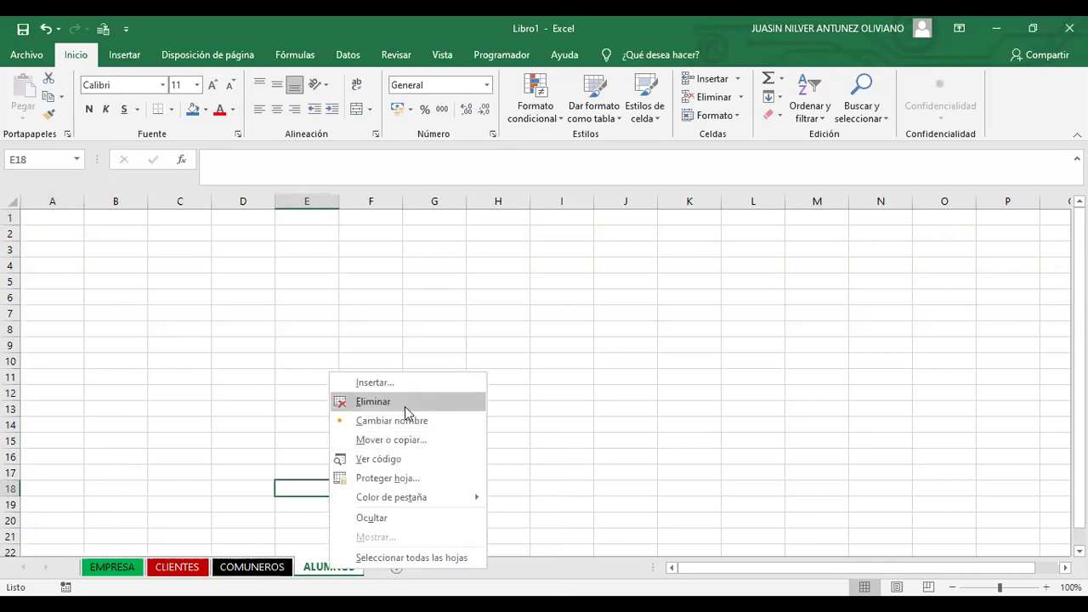
{"action": "left_click", "coordinate": [380, 500]}
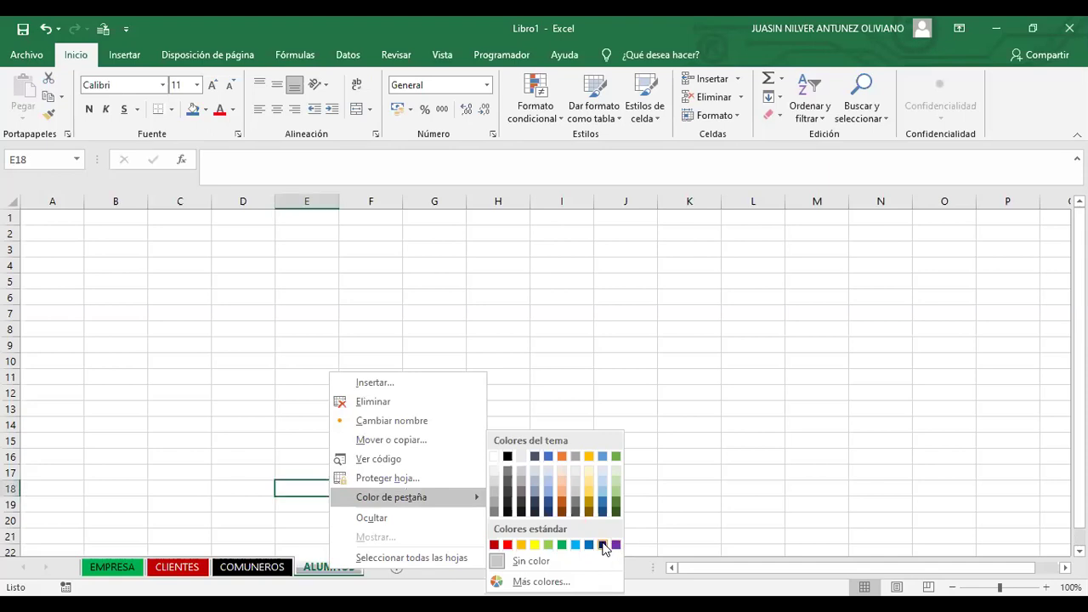
{"action": "left_click", "coordinate": [603, 545]}
{"action": "left_click", "coordinate": [428, 472]}
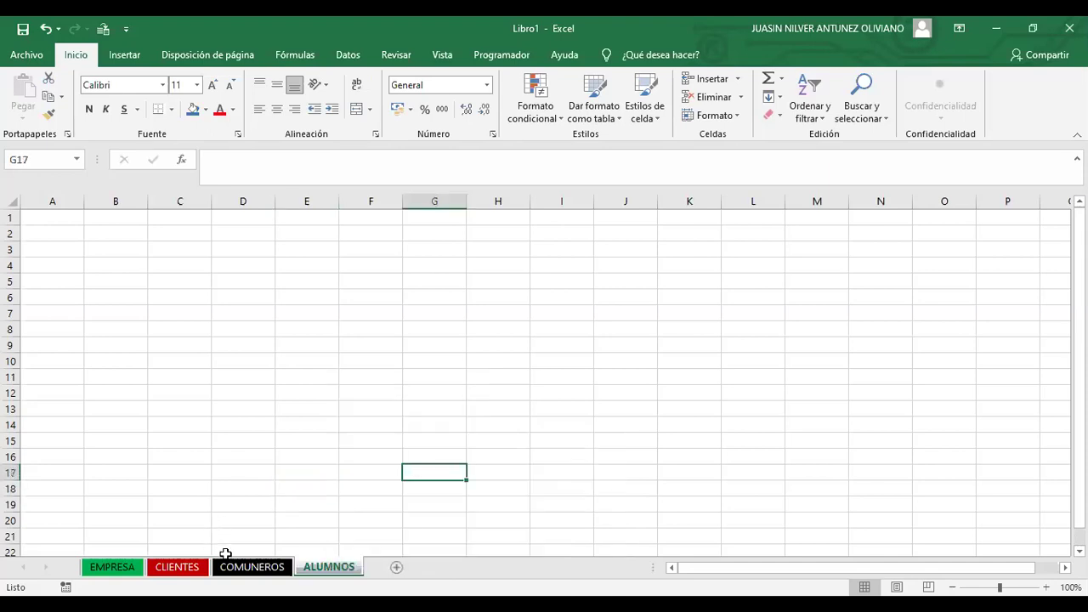
Visit CLIENTES and EMPRESA, select all cells on EMPRESA, then return to ALUMNOS
{"action": "left_click", "coordinate": [182, 569]}
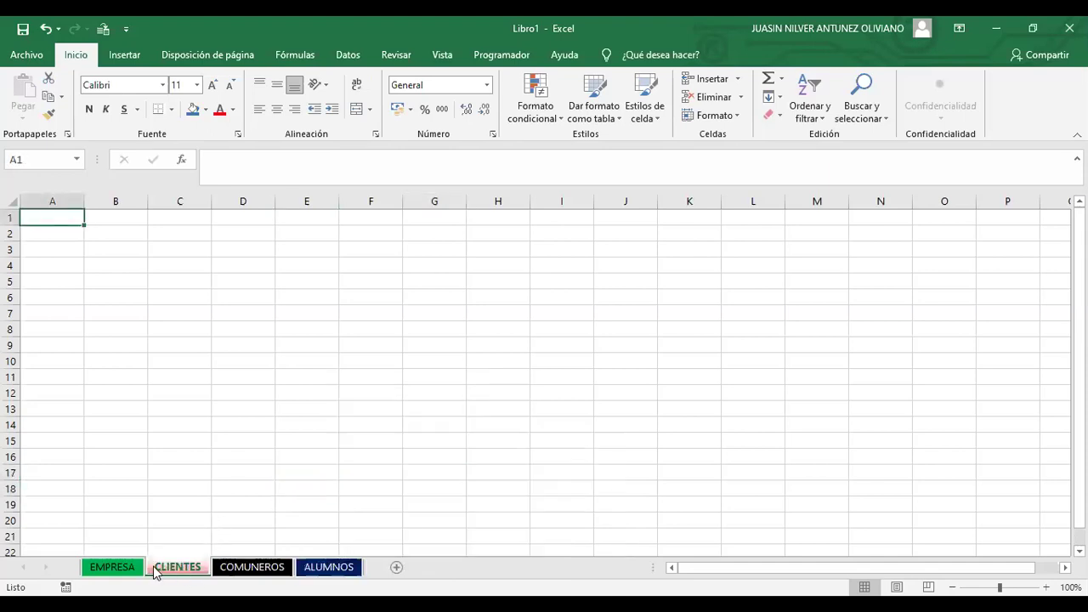
{"action": "left_click", "coordinate": [123, 571]}
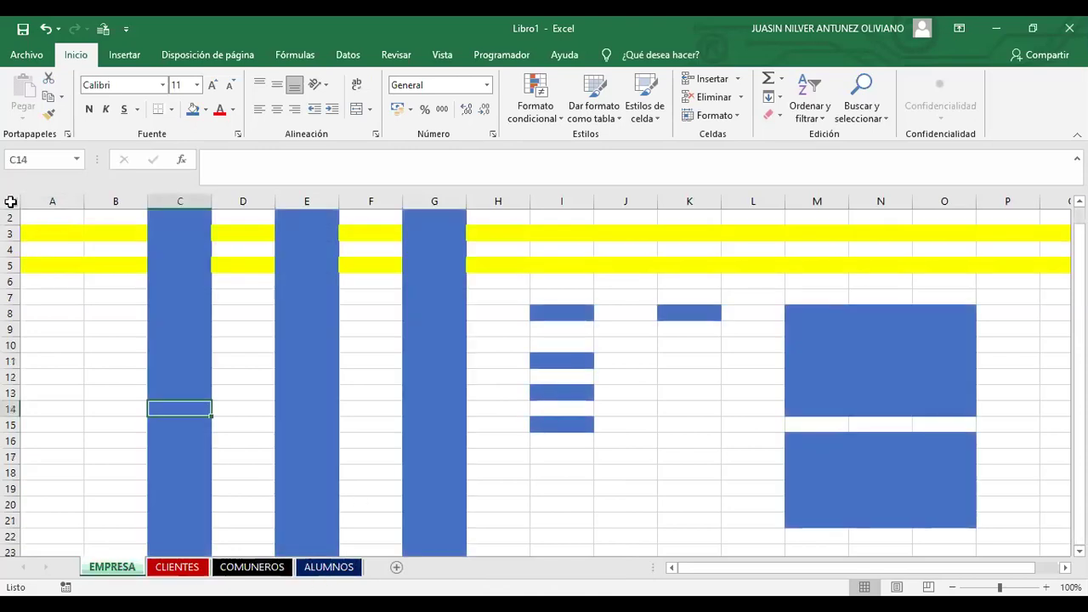
{"action": "left_click", "coordinate": [11, 201]}
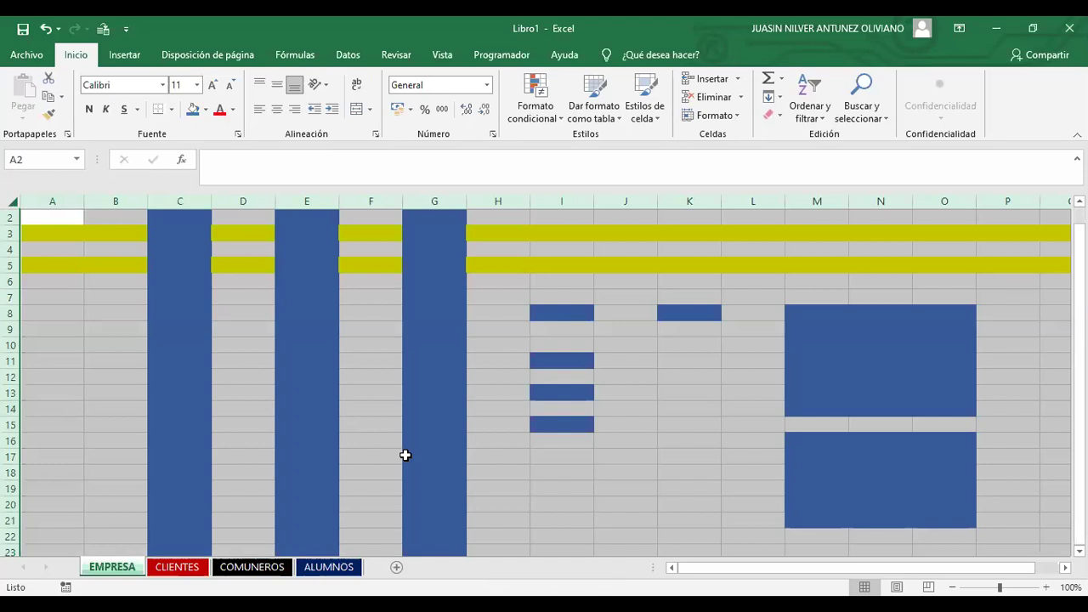
{"action": "left_click", "coordinate": [336, 568]}
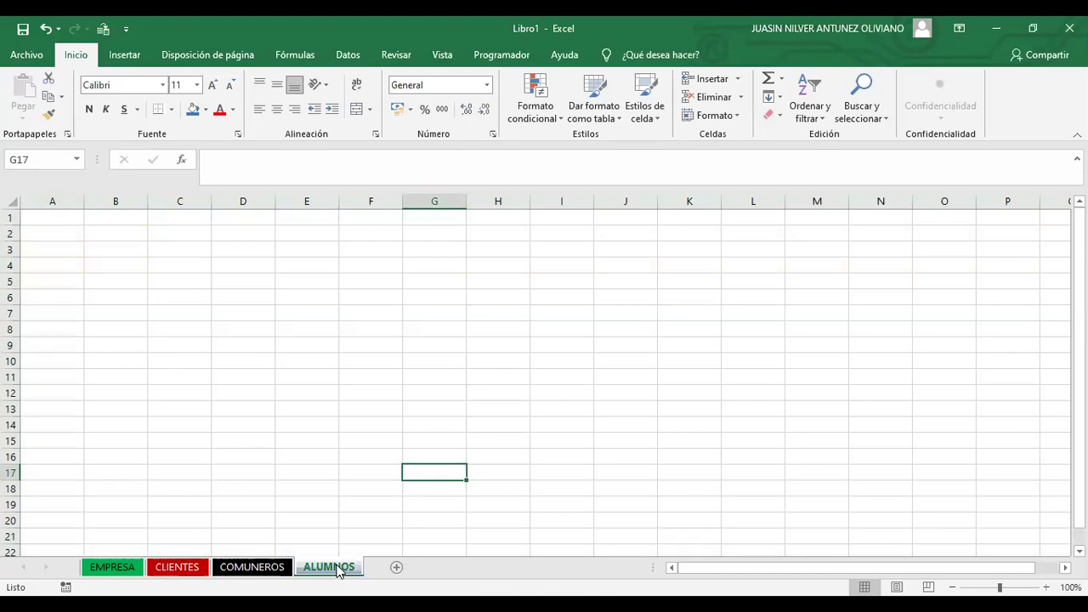
Delete the ALUMNOS sheet, then select cell F12
{"action": "right_click", "coordinate": [337, 571]}
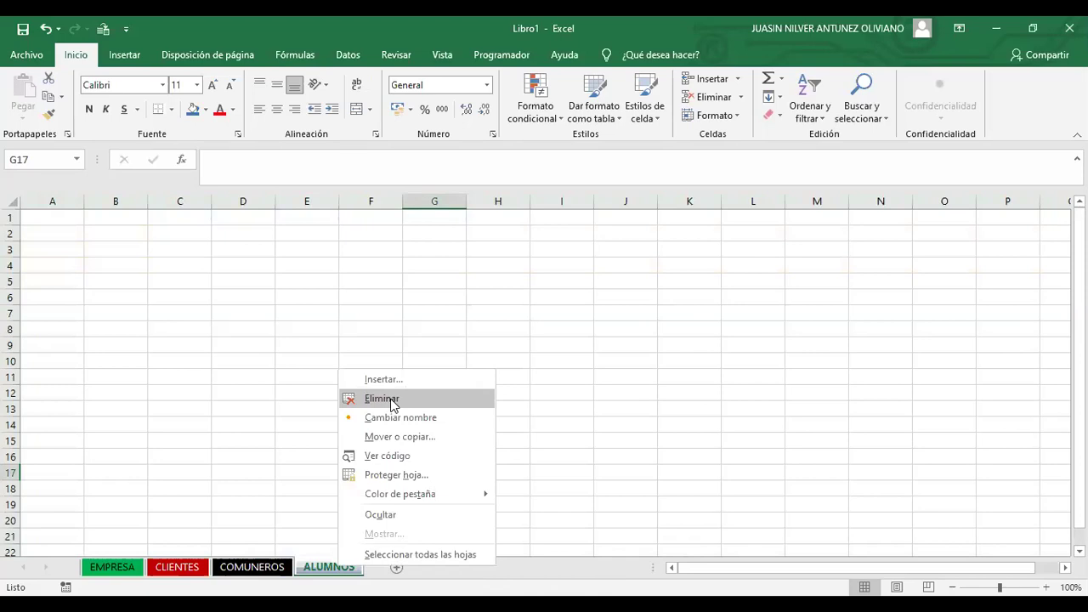
{"action": "left_click", "coordinate": [391, 399]}
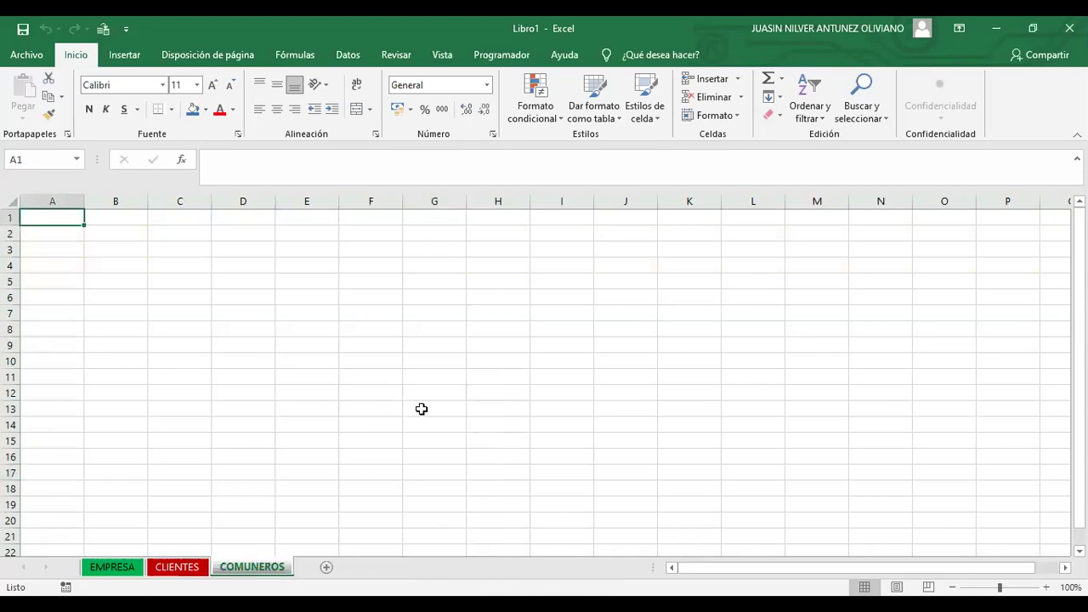
{"action": "left_click", "coordinate": [377, 393]}
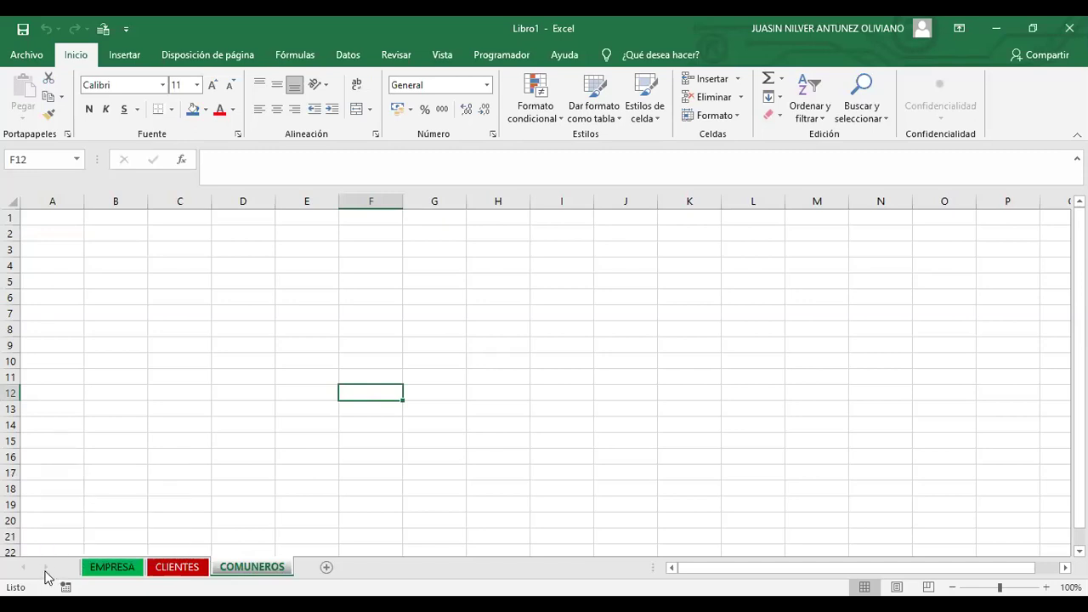
Add six new blank sheets, starting from Hoja7
{"action": "left_click", "coordinate": [327, 567]}
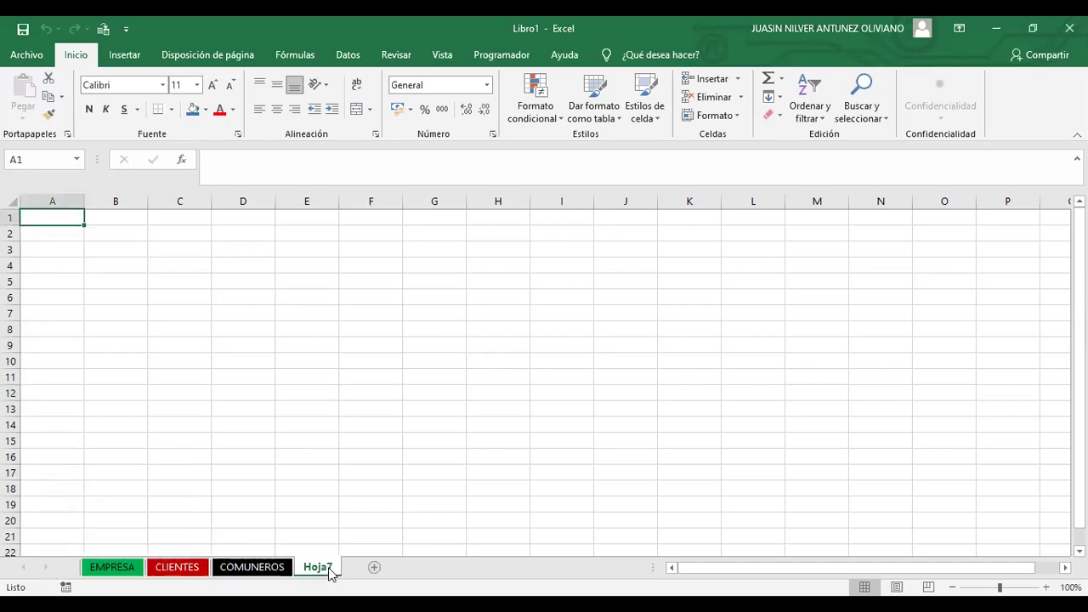
{"action": "left_click", "coordinate": [396, 567]}
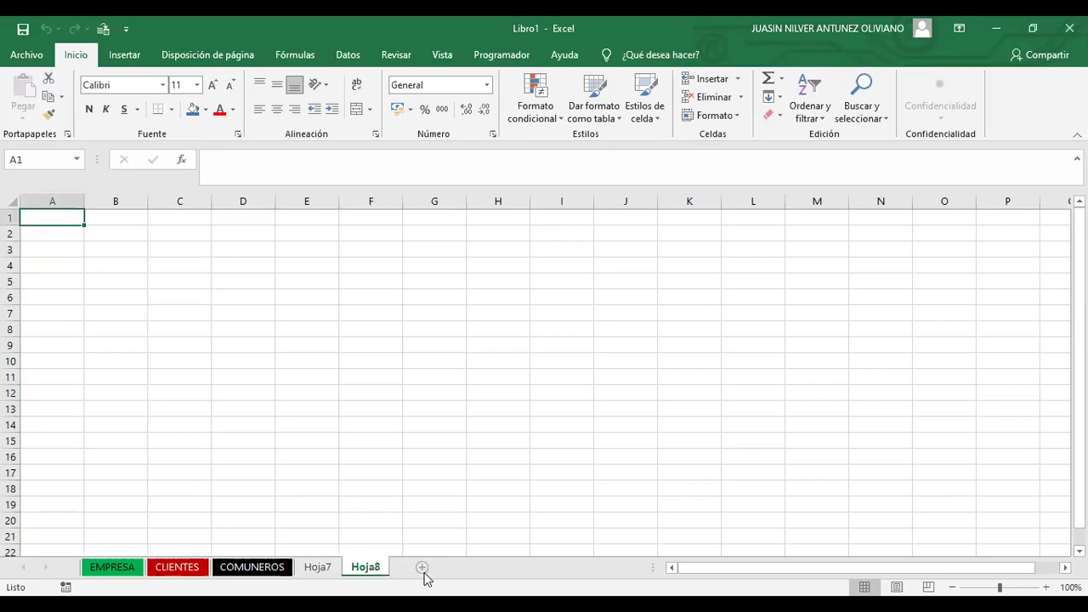
{"action": "left_click", "coordinate": [423, 567]}
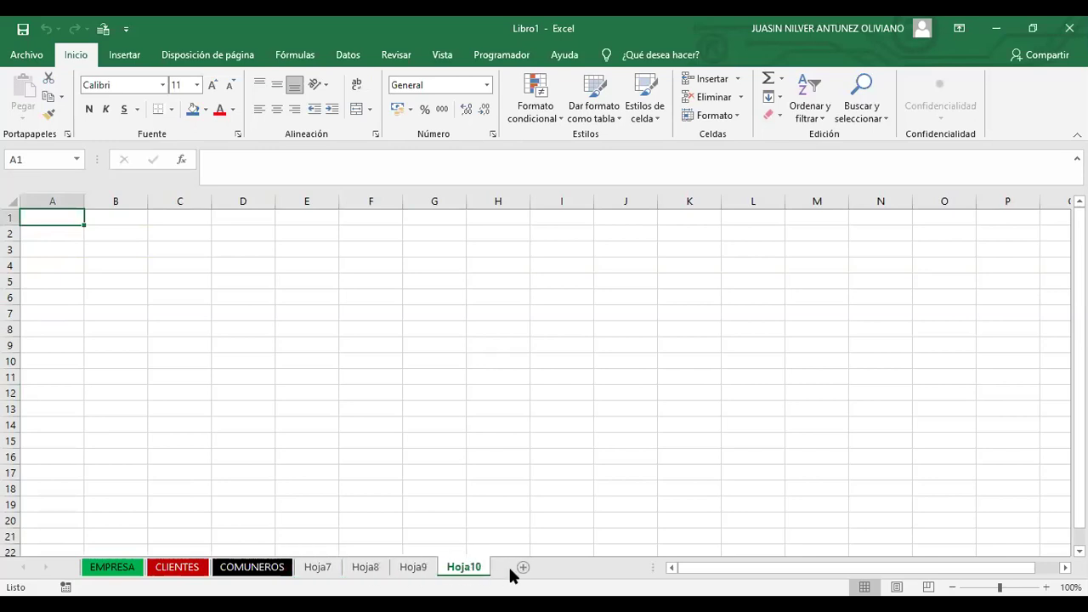
{"action": "left_click", "coordinate": [523, 567]}
{"action": "left_click", "coordinate": [577, 567]}
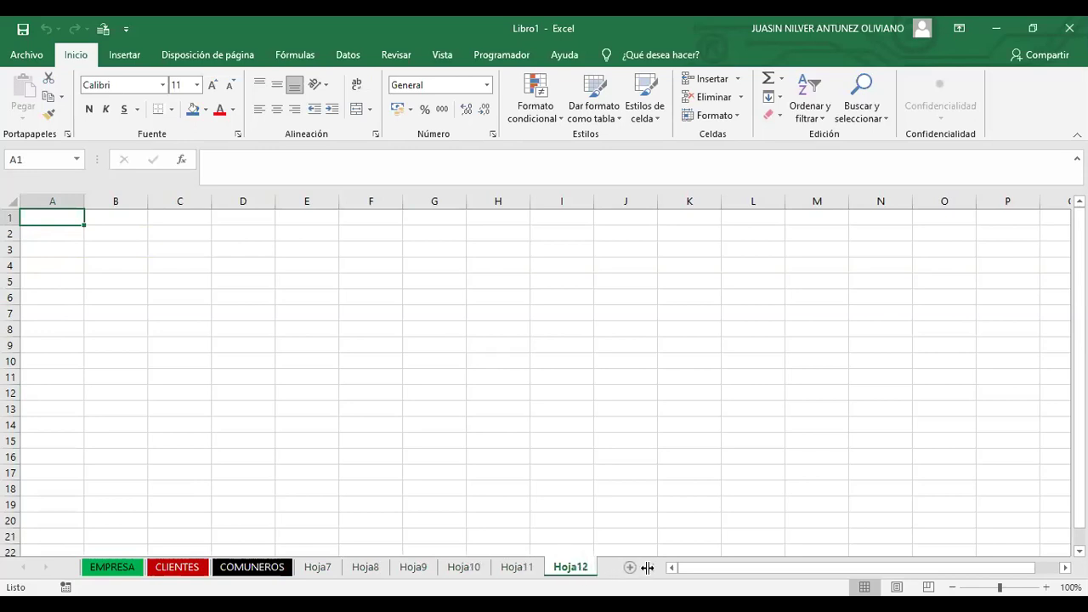
{"action": "left_click", "coordinate": [629, 567]}
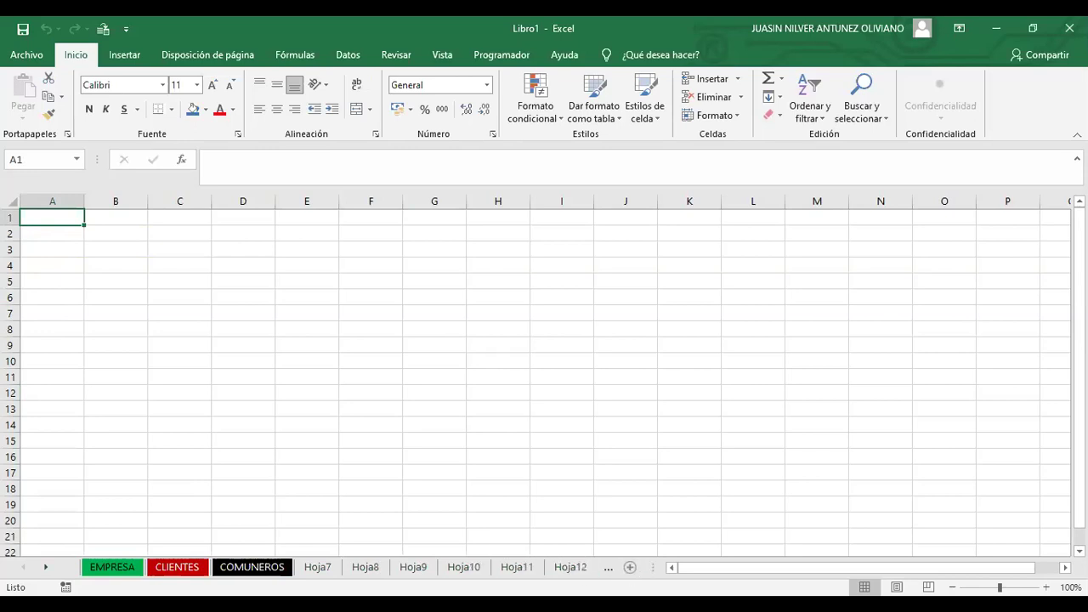
Scroll the sheet tabs to the later sheets and back to the first ones
{"action": "left_click", "coordinate": [48, 569]}
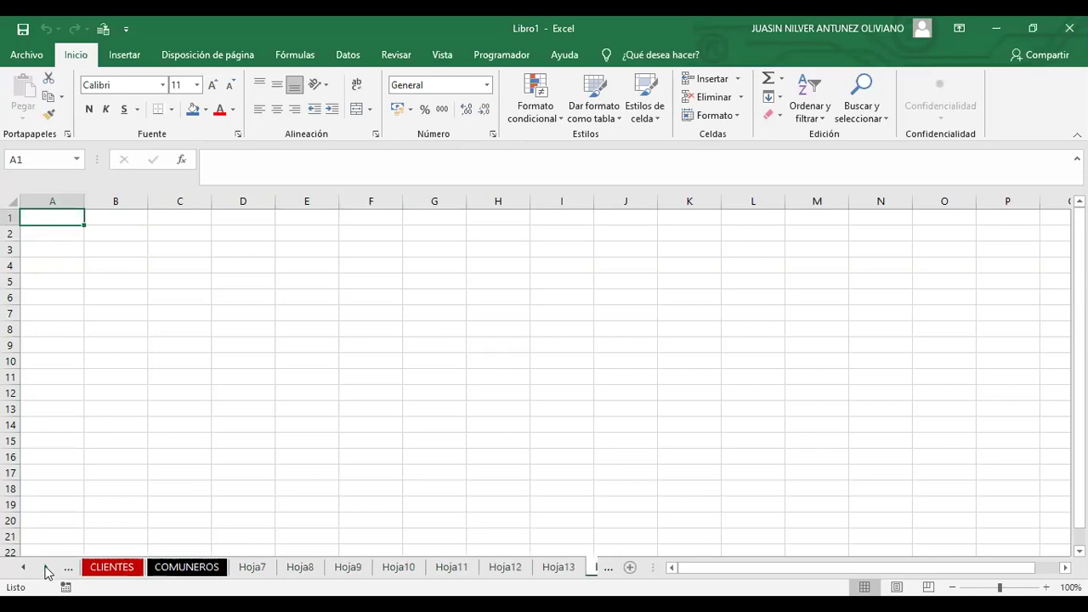
{"action": "left_click", "coordinate": [48, 568]}
{"action": "left_click", "coordinate": [24, 568]}
{"action": "left_click", "coordinate": [24, 568]}
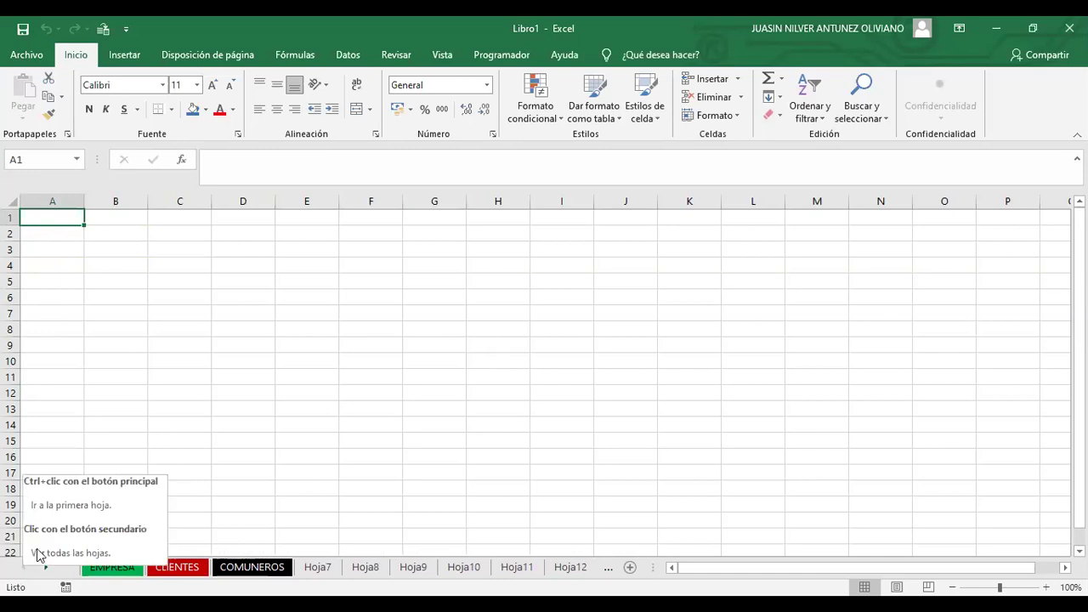
{"action": "left_click", "coordinate": [384, 489]}
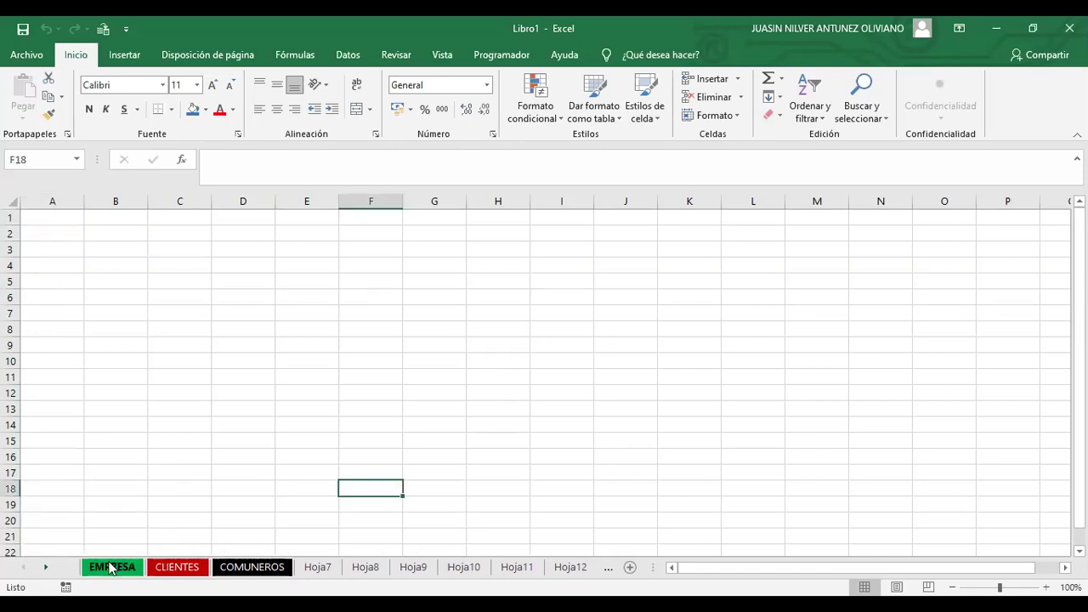
Step through EMPRESA, CLIENTES, COMUNEROS and Hoja7 to open Hoja8, then re-maximize the window
{"action": "left_click", "coordinate": [113, 568]}
{"action": "left_click", "coordinate": [180, 569]}
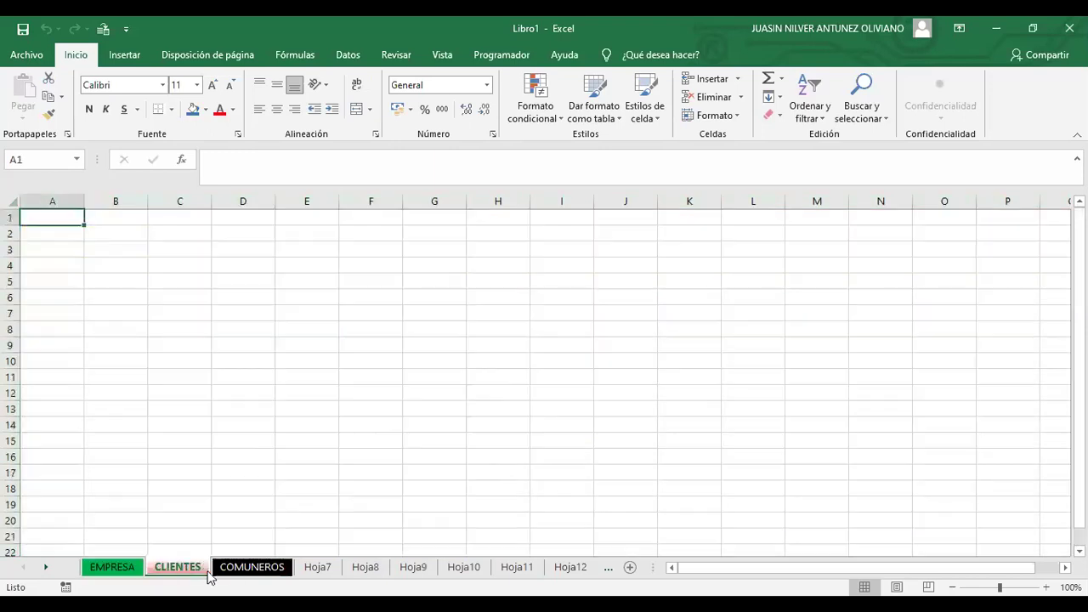
{"action": "left_click", "coordinate": [252, 567]}
{"action": "left_click", "coordinate": [321, 568]}
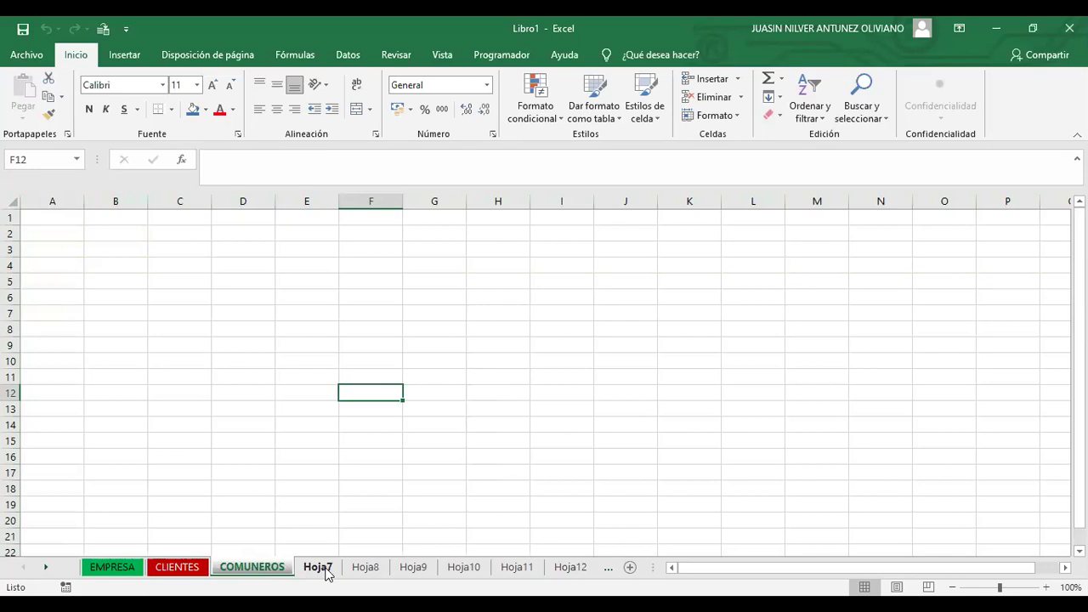
{"action": "left_click", "coordinate": [367, 568]}
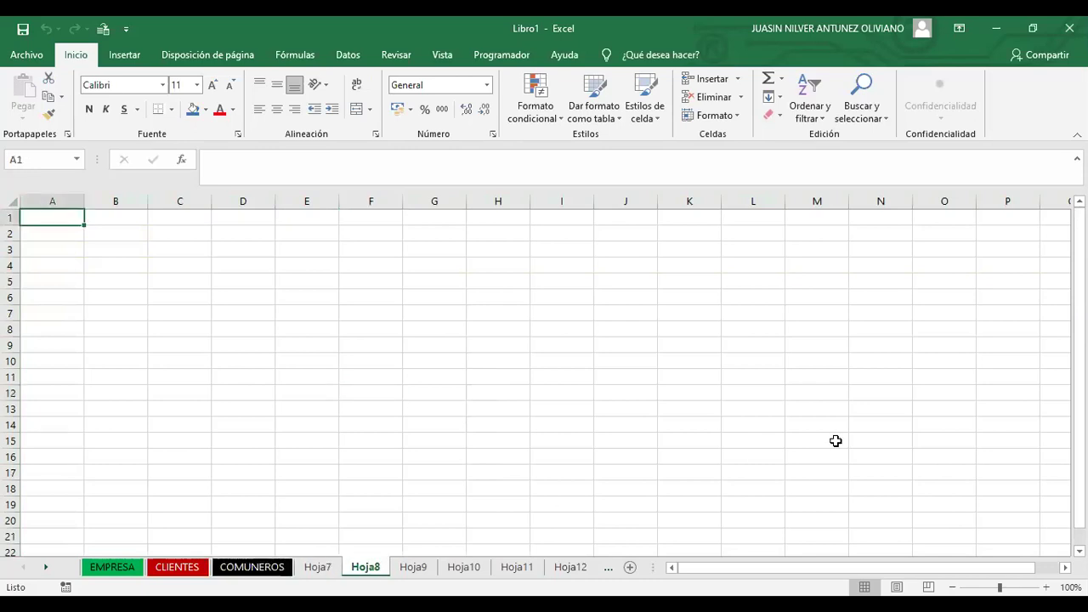
{"action": "scroll", "coordinate": [544, 382], "scroll_direction": "down", "scroll_amount": 1}
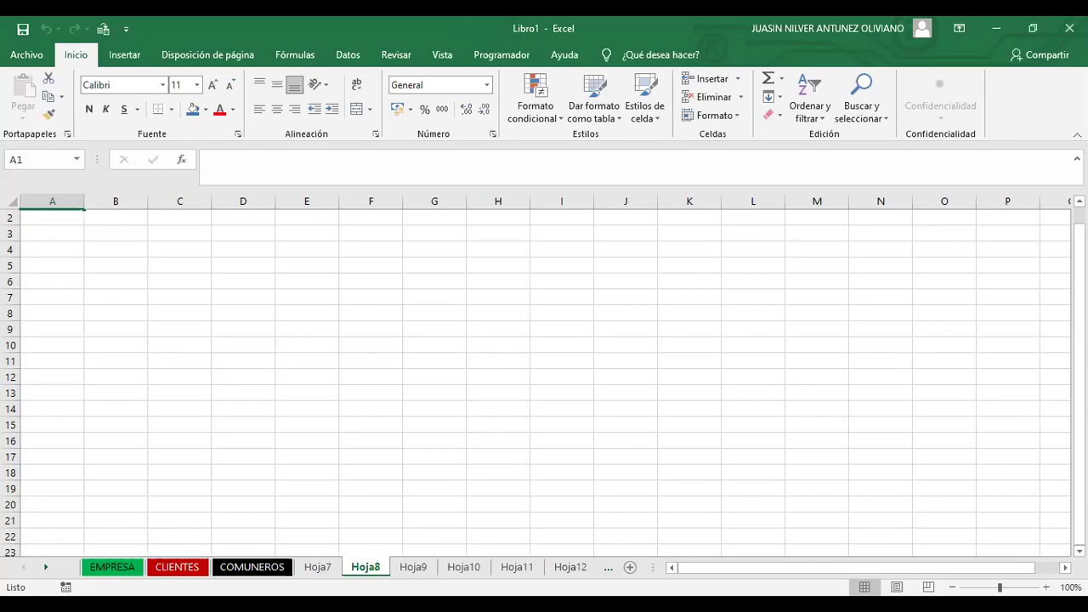
{"action": "double_click", "coordinate": [500, 24]}
{"action": "double_click", "coordinate": [470, 23]}
{"action": "left_click", "coordinate": [28, 55]}
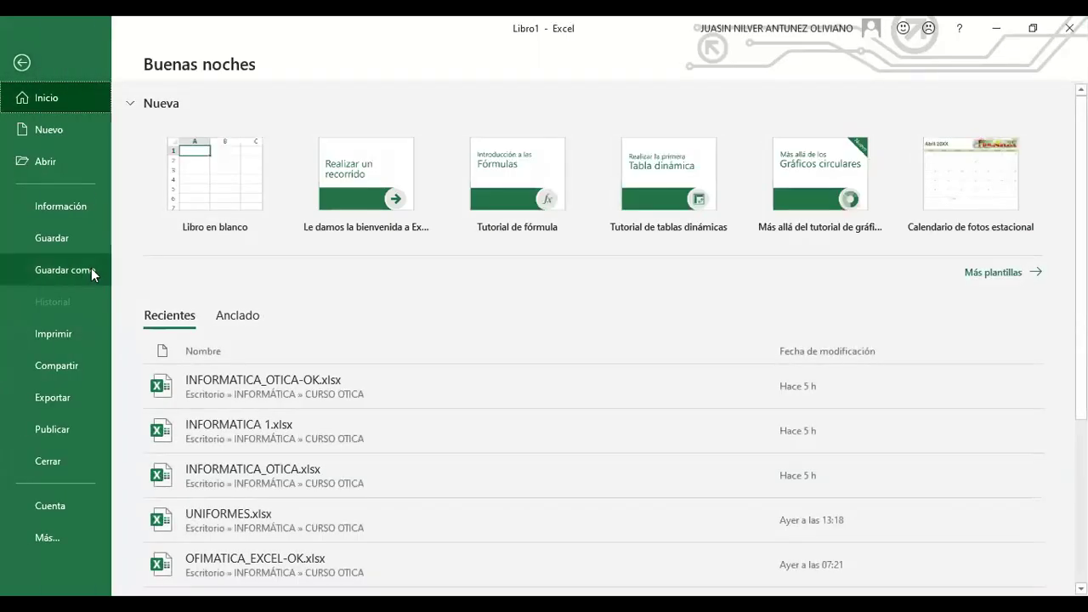
{"action": "left_click", "coordinate": [92, 270]}
{"action": "left_click", "coordinate": [211, 357]}
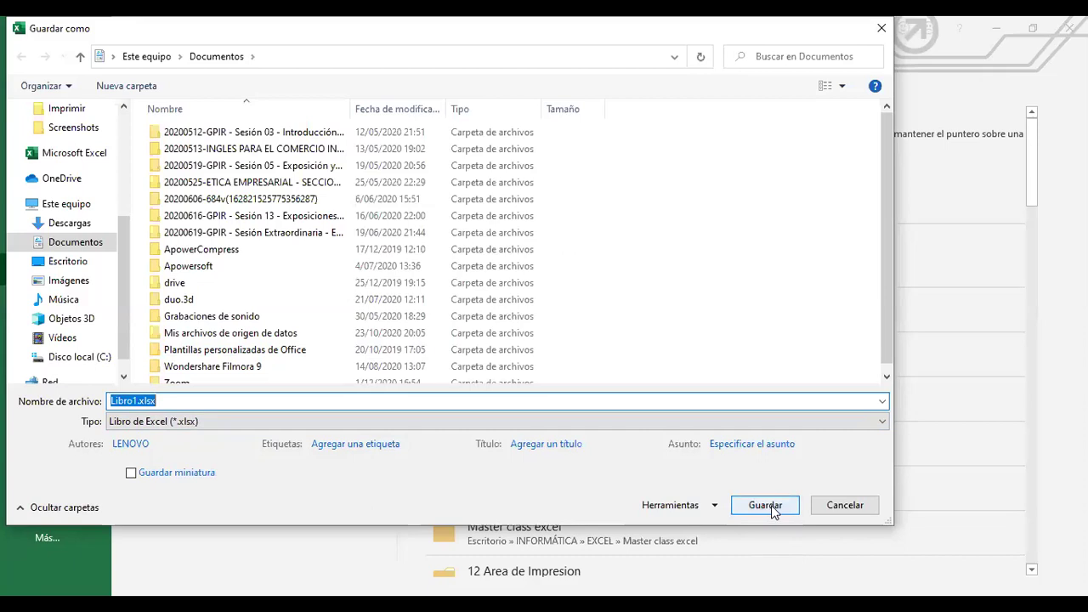
{"action": "left_click", "coordinate": [880, 29]}
{"action": "left_click", "coordinate": [19, 63]}
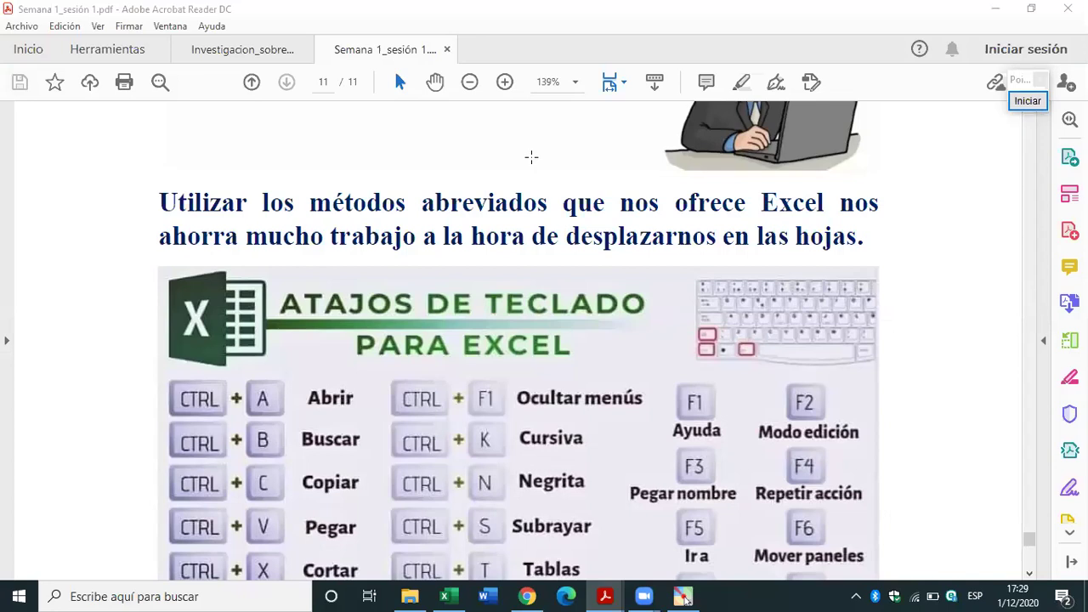
Scroll the PDF until the full 'Atajos de teclado para Excel' table on page 11 is visible
{"action": "left_click", "coordinate": [1030, 145]}
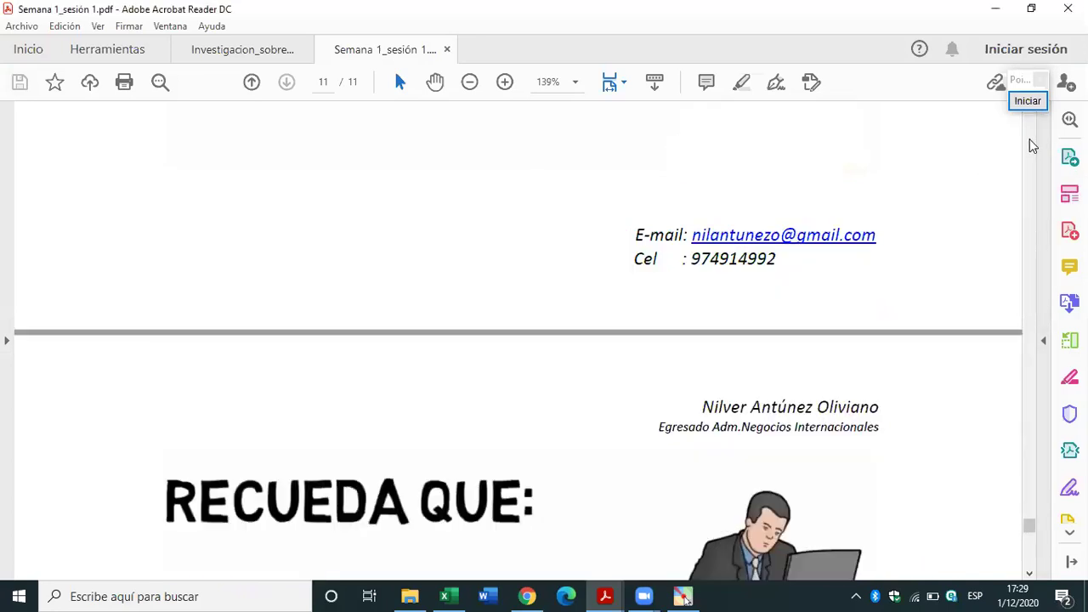
{"action": "left_click", "coordinate": [1030, 575]}
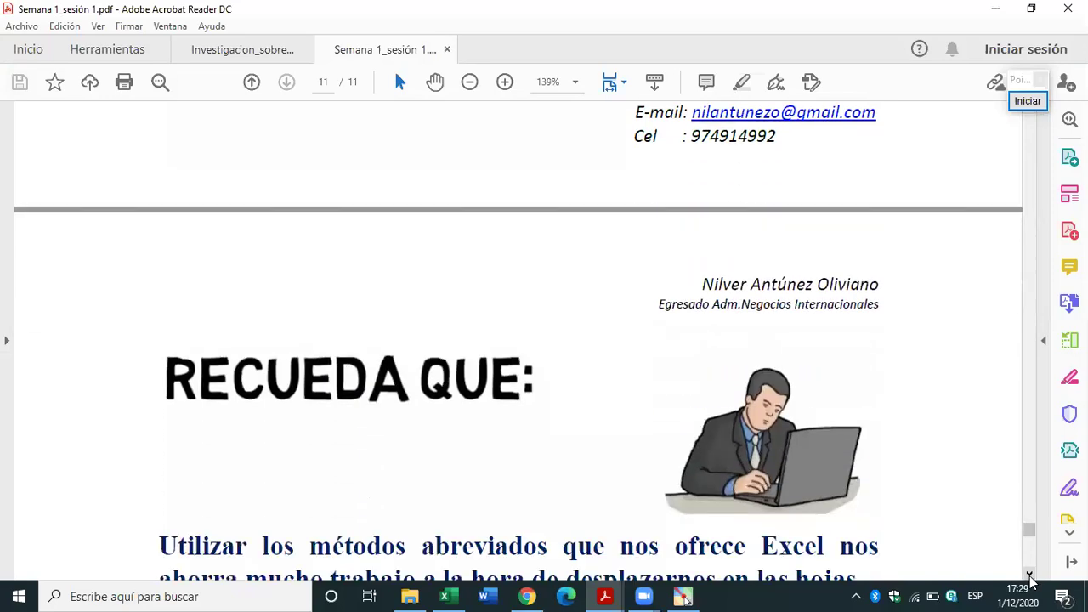
{"action": "left_click", "coordinate": [1030, 576]}
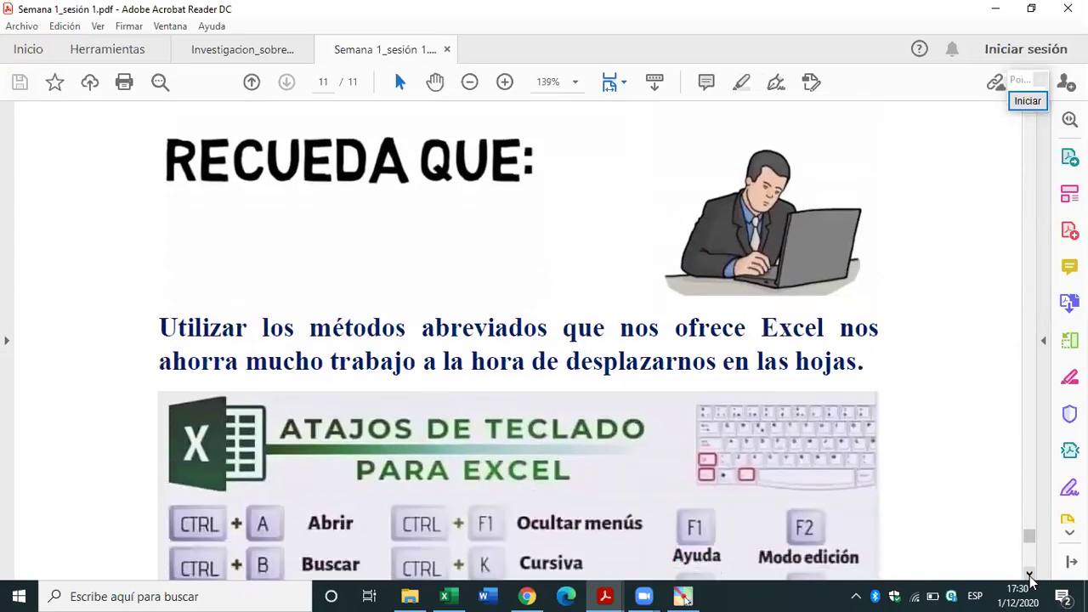
{"action": "left_click", "coordinate": [1029, 576]}
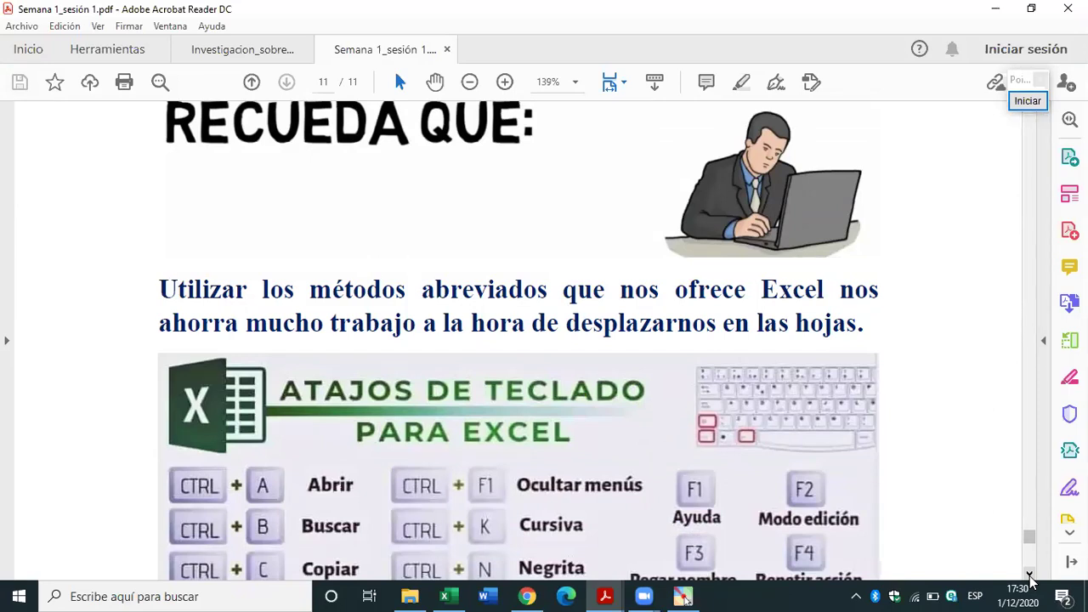
{"action": "scroll", "coordinate": [1029, 578], "scroll_direction": "down", "scroll_amount": 1}
{"action": "scroll", "coordinate": [1029, 578], "scroll_direction": "down", "scroll_amount": 5}
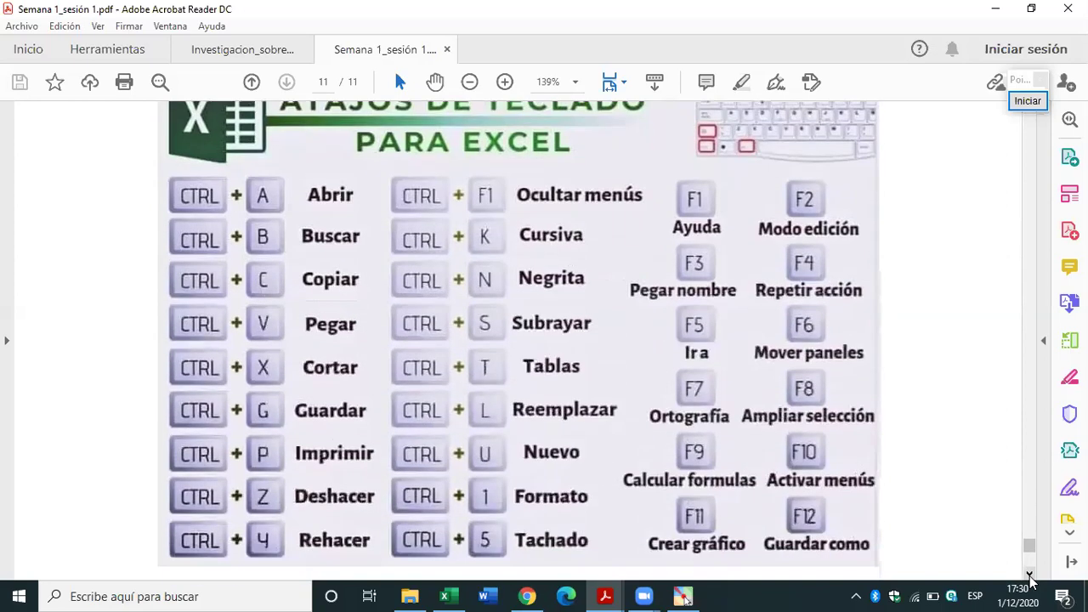
{"action": "scroll", "coordinate": [1029, 577], "scroll_direction": "down", "scroll_amount": 1}
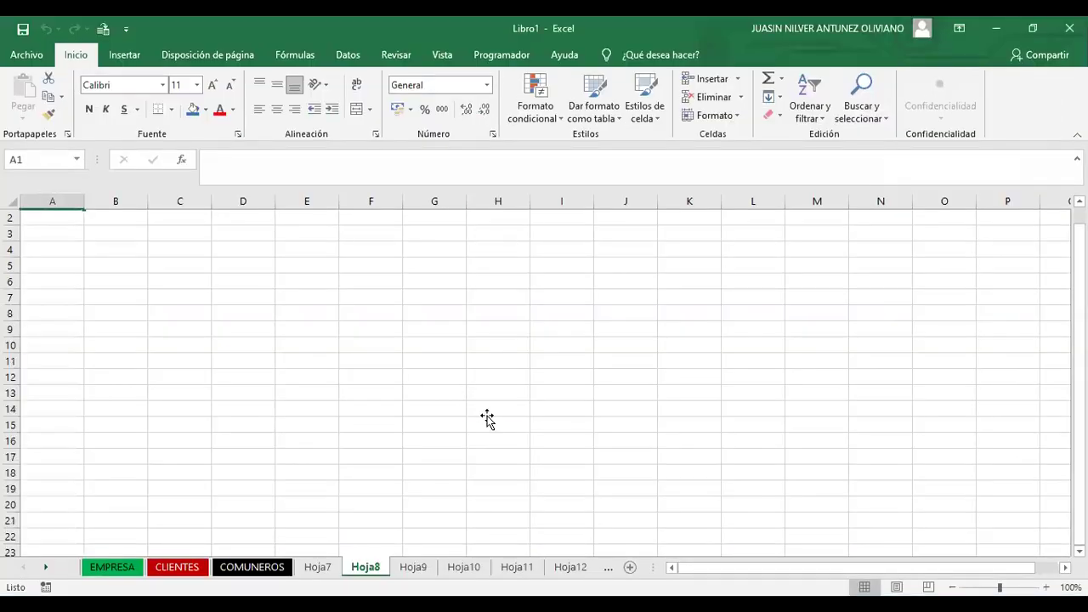
{"action": "left_click", "coordinate": [487, 415]}
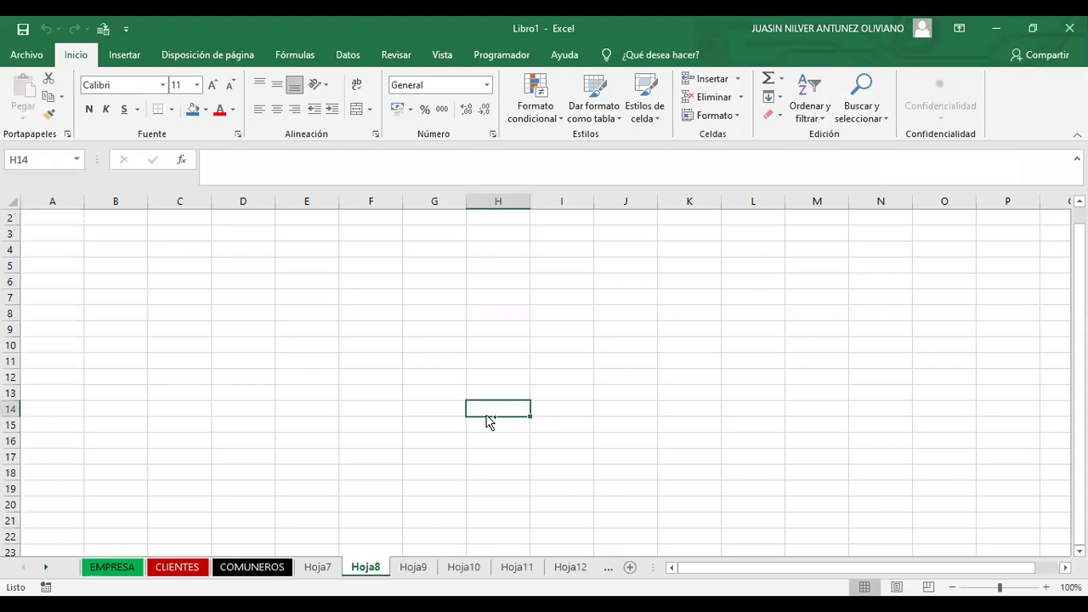
{"action": "key", "text": "ctrl+o"}
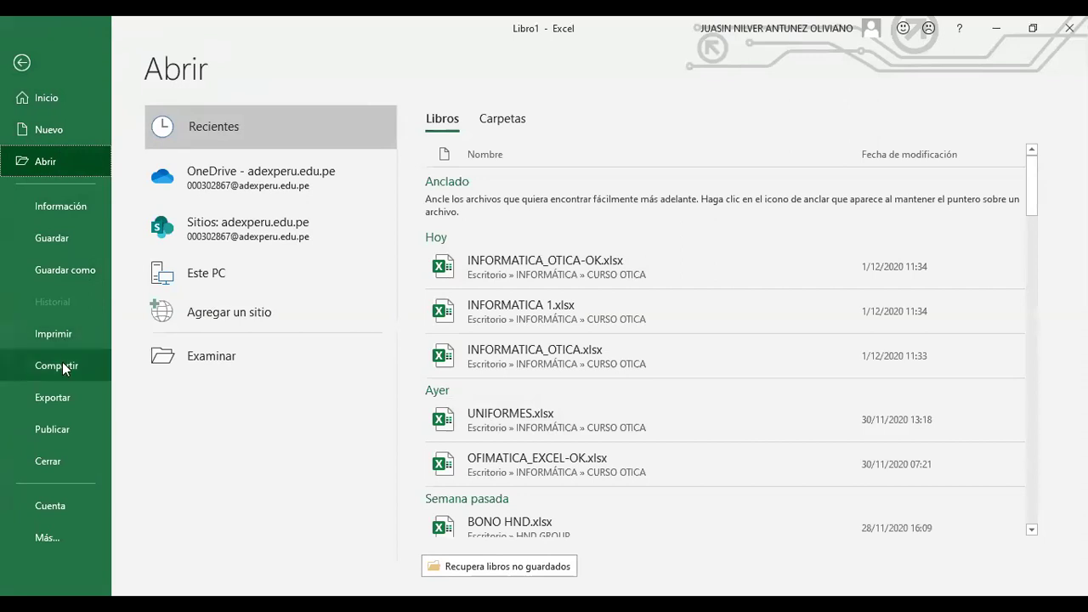
{"action": "left_click", "coordinate": [22, 65]}
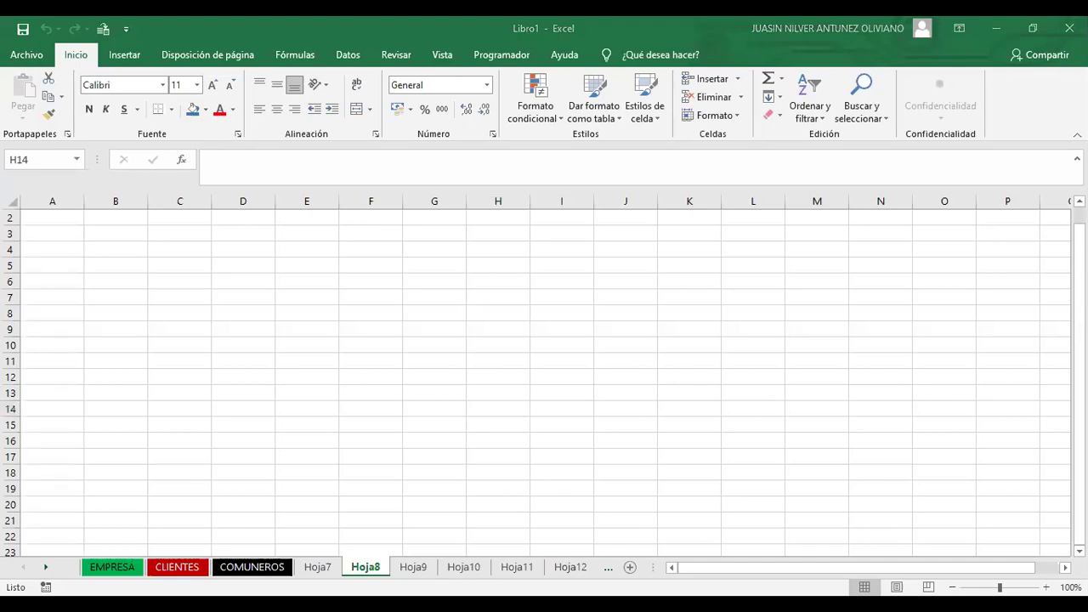
{"action": "left_click", "coordinate": [181, 250]}
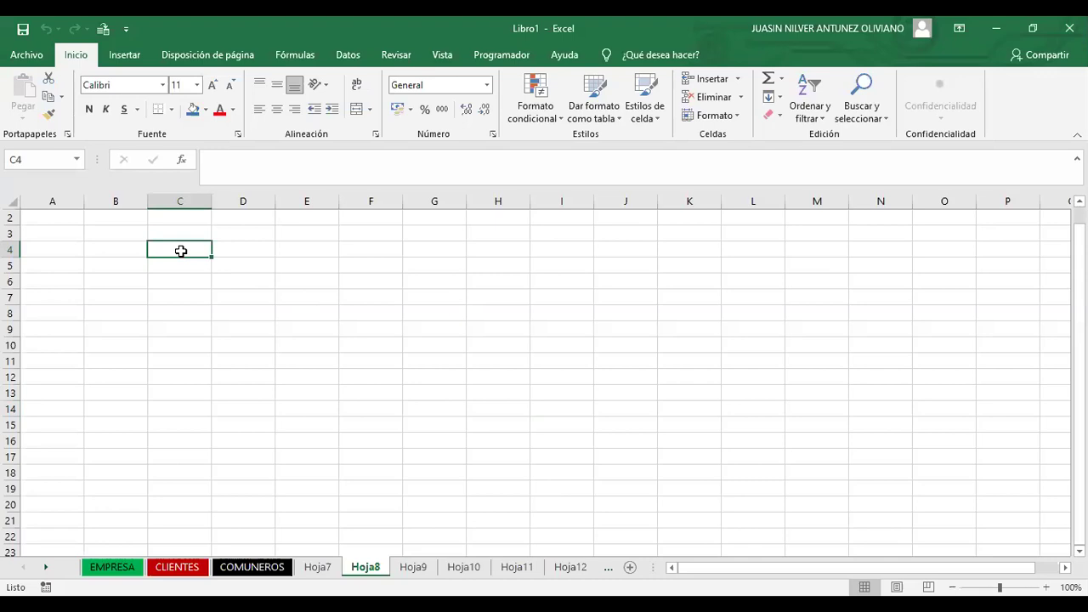
Enter RICARDO, KARINA and ROSAURA in C4:C6 and a corrected fourth name in C7
{"action": "type", "text": "RICARDO"}
{"action": "key", "text": "Return"}
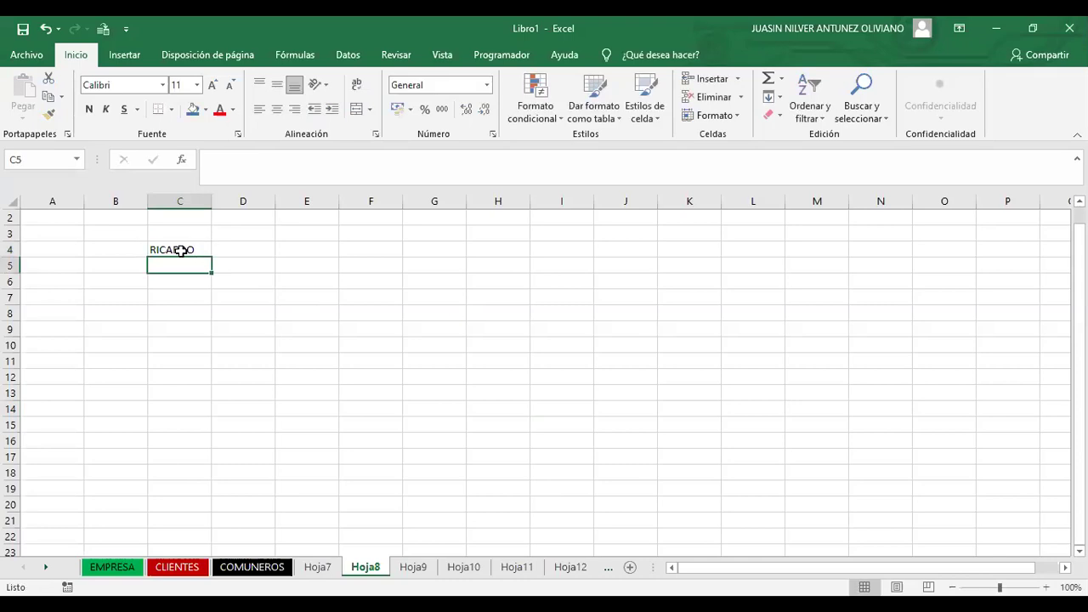
{"action": "type", "text": "KARINA"}
{"action": "key", "text": "Return"}
{"action": "type", "text": "ROSAURA"}
{"action": "key", "text": "Return"}
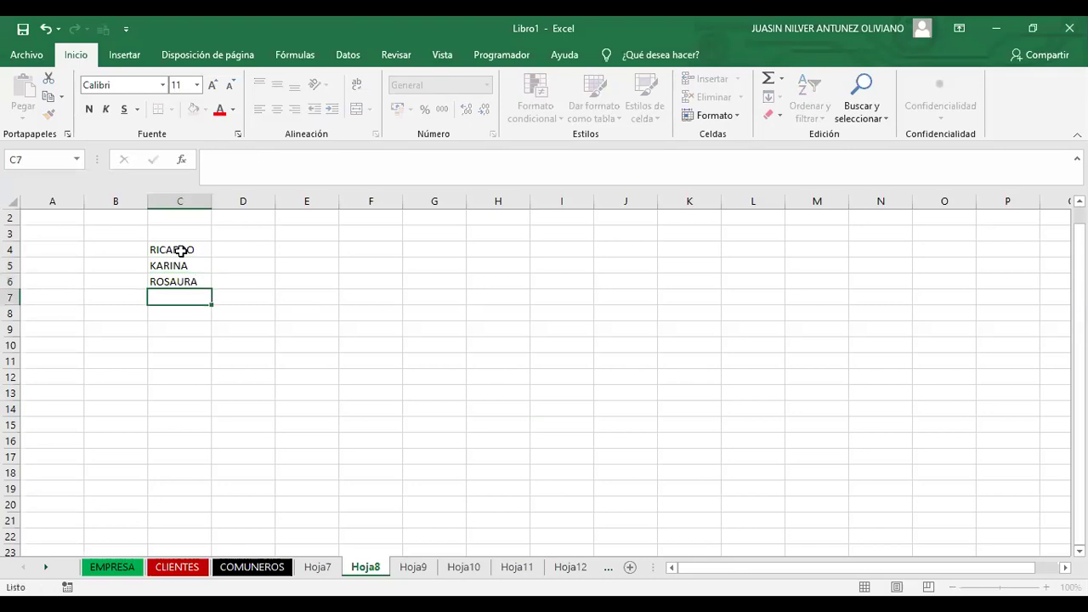
{"action": "type", "text": "LETRIO"}
{"action": "key", "text": "BackSpace"}
{"action": "key", "text": "BackSpace"}
{"action": "key", "text": "BackSpace"}
{"action": "type", "text": "ICIA"}
{"action": "key", "text": "Return"}
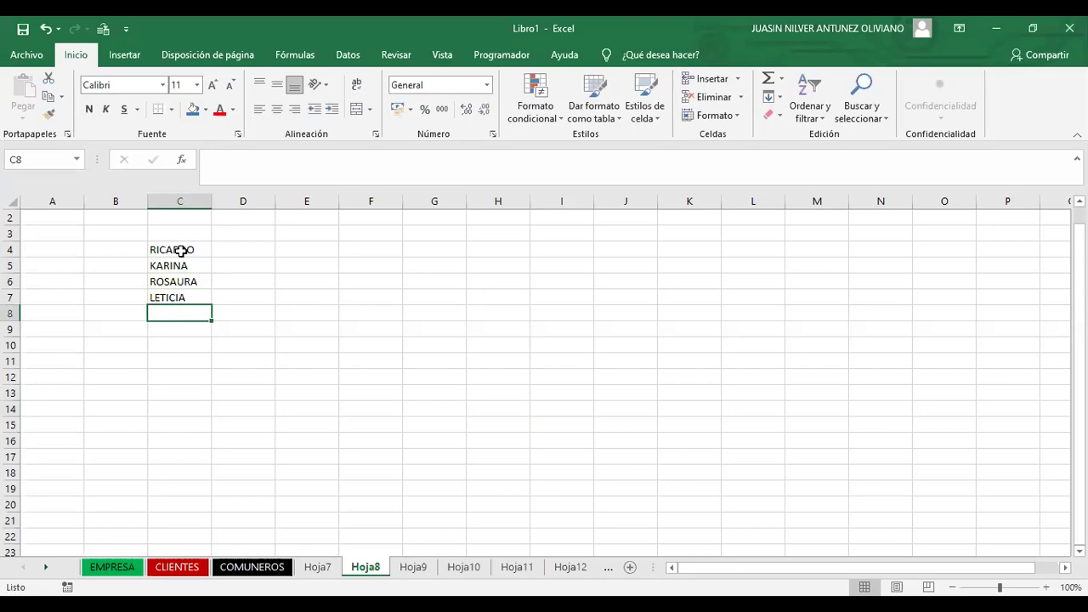
Enter CAROLINA, RAQUEL, HILDER and MARCIO in C8:C11
{"action": "type", "text": "CAROLINA"}
{"action": "key", "text": "Return"}
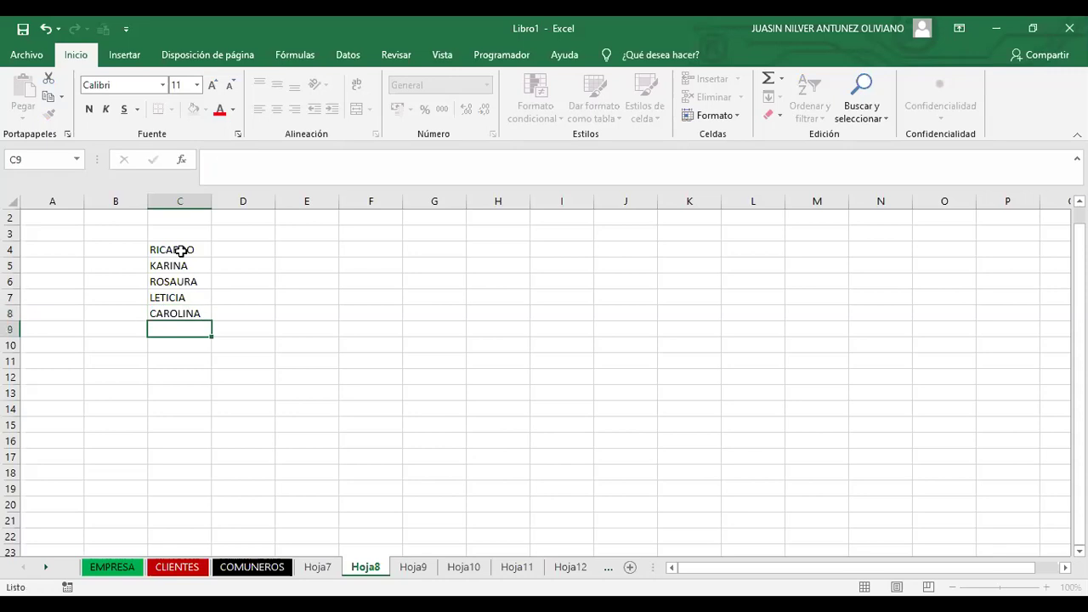
{"action": "type", "text": "RAQUEL"}
{"action": "key", "text": "Return"}
{"action": "type", "text": "HILDER"}
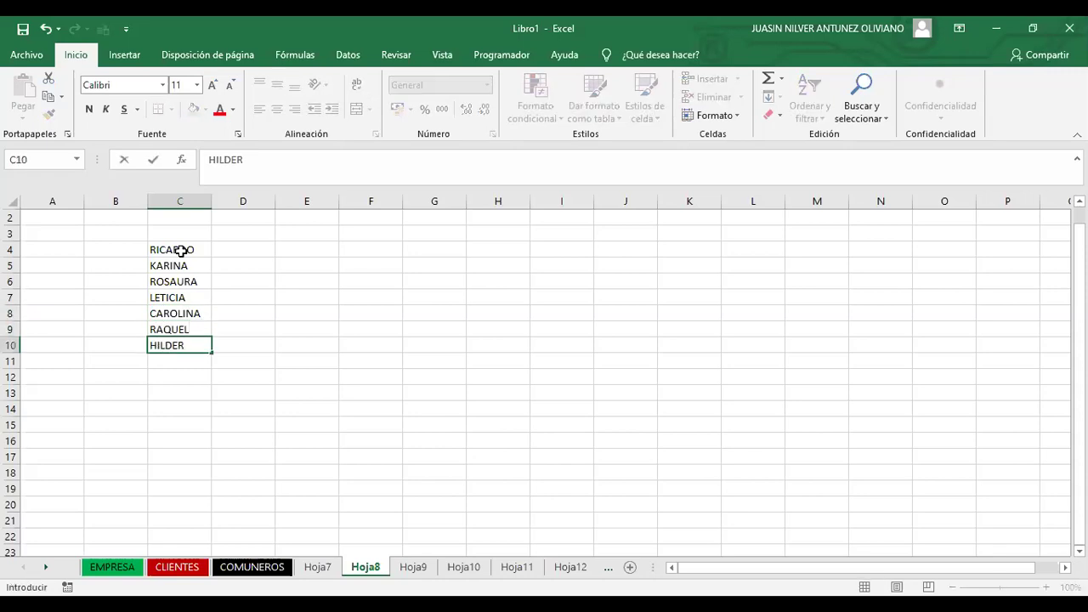
{"action": "key", "text": "Return"}
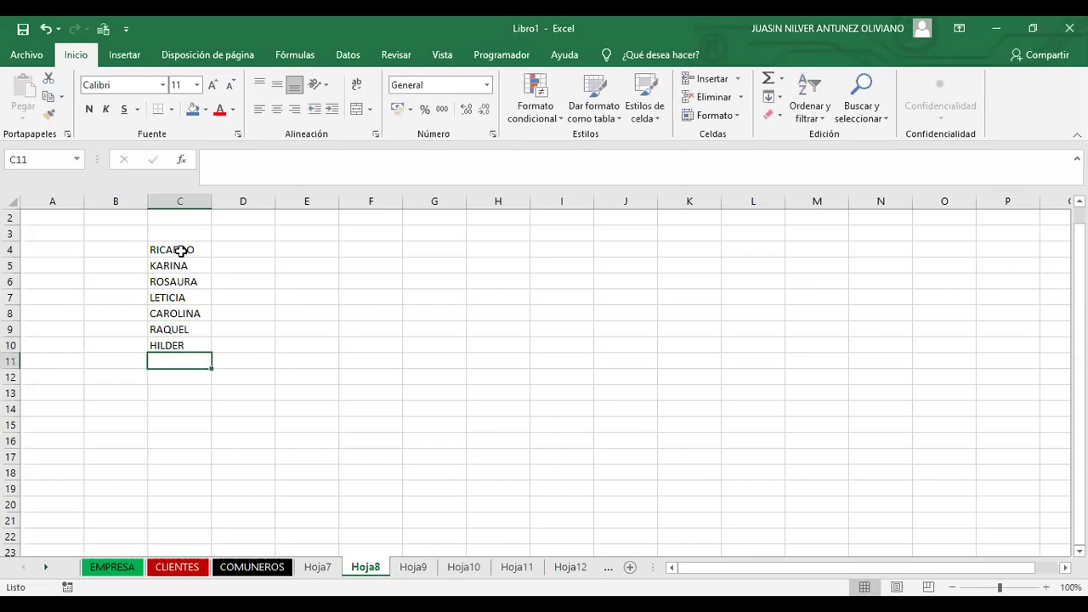
{"action": "type", "text": "MARCIO"}
{"action": "key", "text": "Return"}
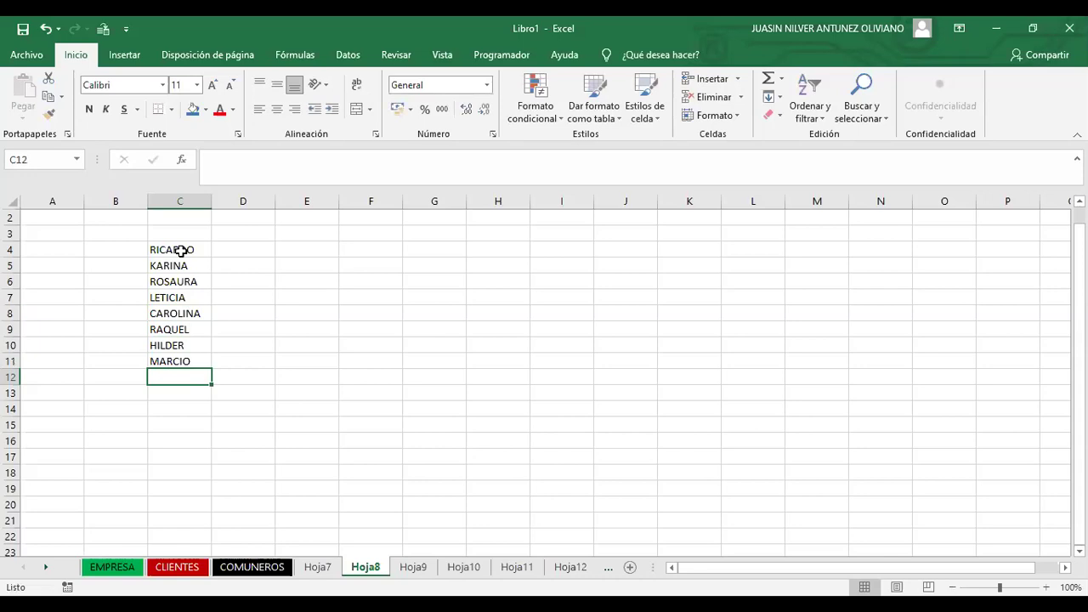
{"action": "left_click", "coordinate": [368, 280]}
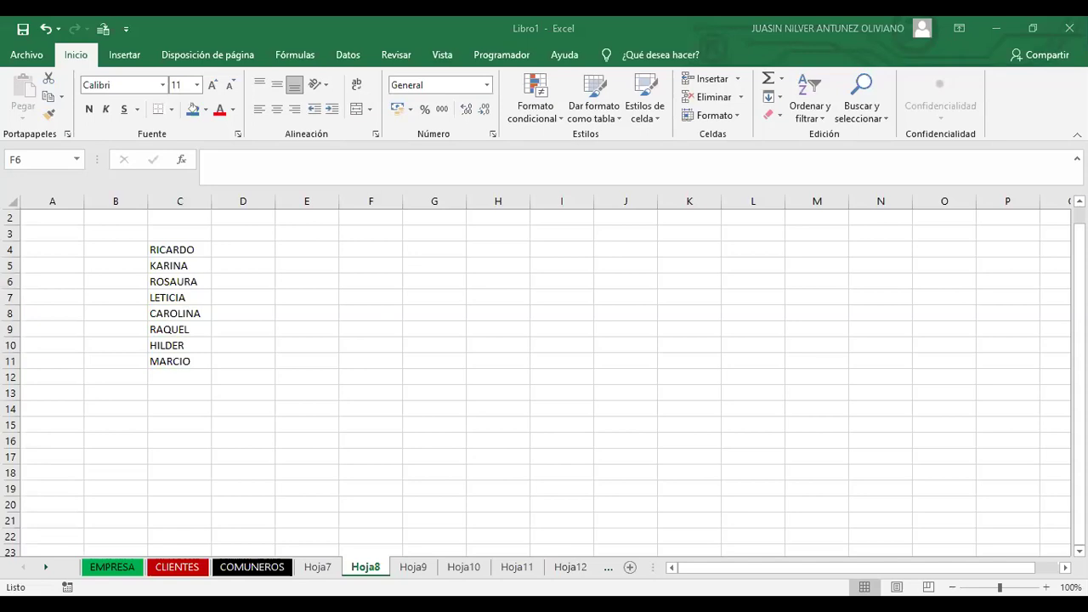
Enter a bold CTRL+B label in F6 and bring up Buscar y reemplazar with Ctrl+B
{"action": "type", "text": "C"}
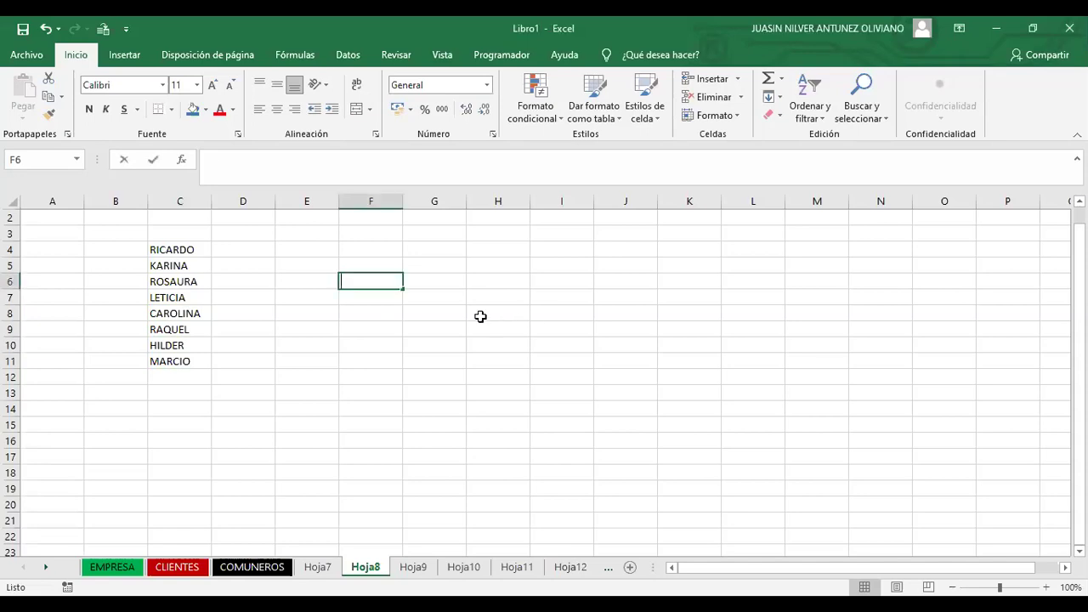
{"action": "type", "text": "TRL+B"}
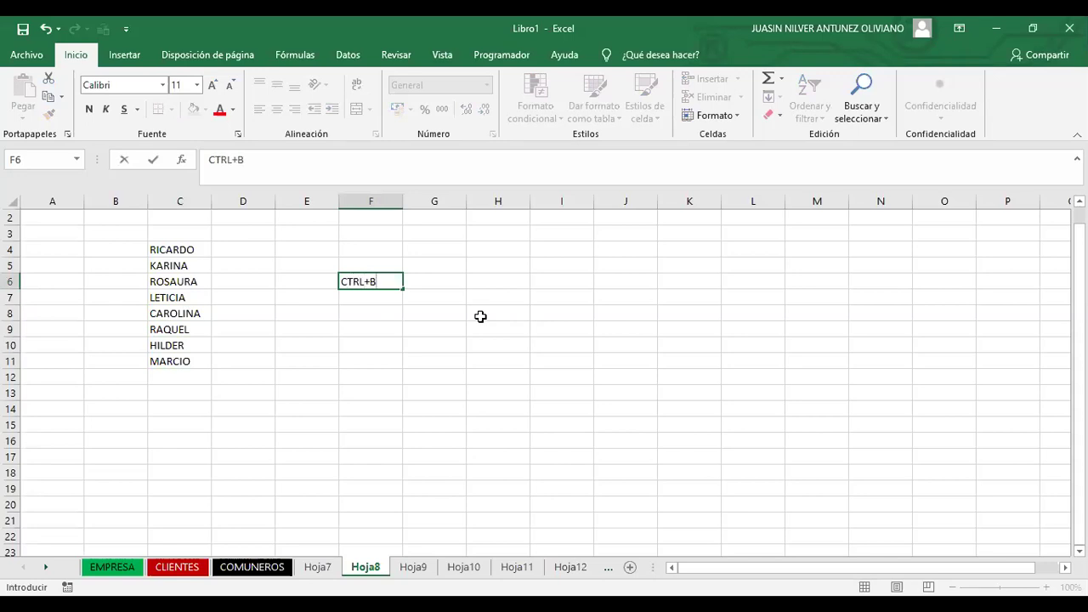
{"action": "left_click", "coordinate": [428, 359]}
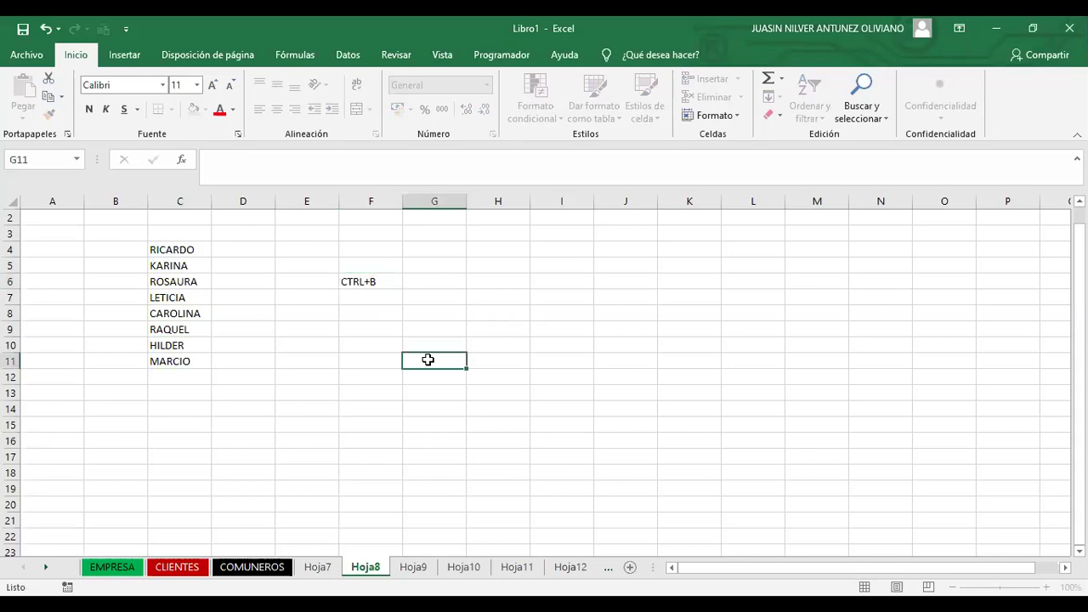
{"action": "left_click", "coordinate": [380, 283]}
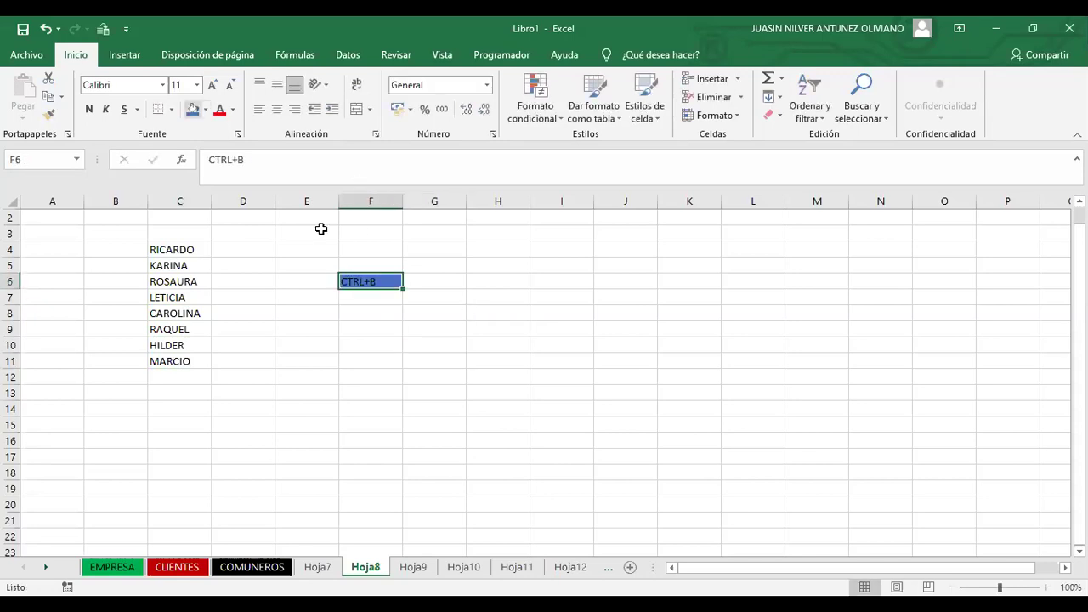
{"action": "key", "text": "ctrl+n"}
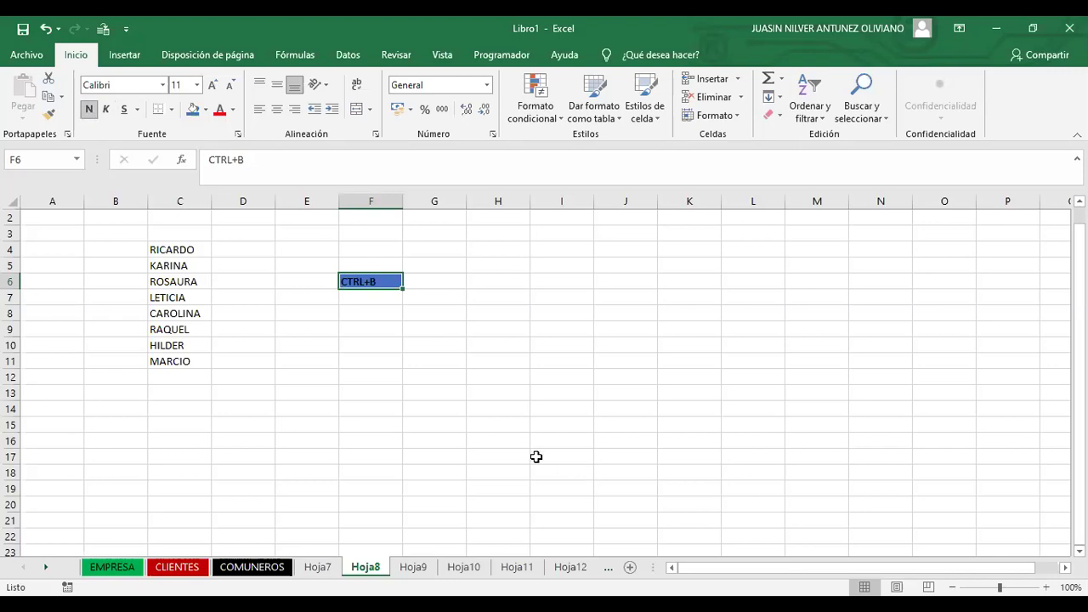
{"action": "left_click", "coordinate": [439, 407]}
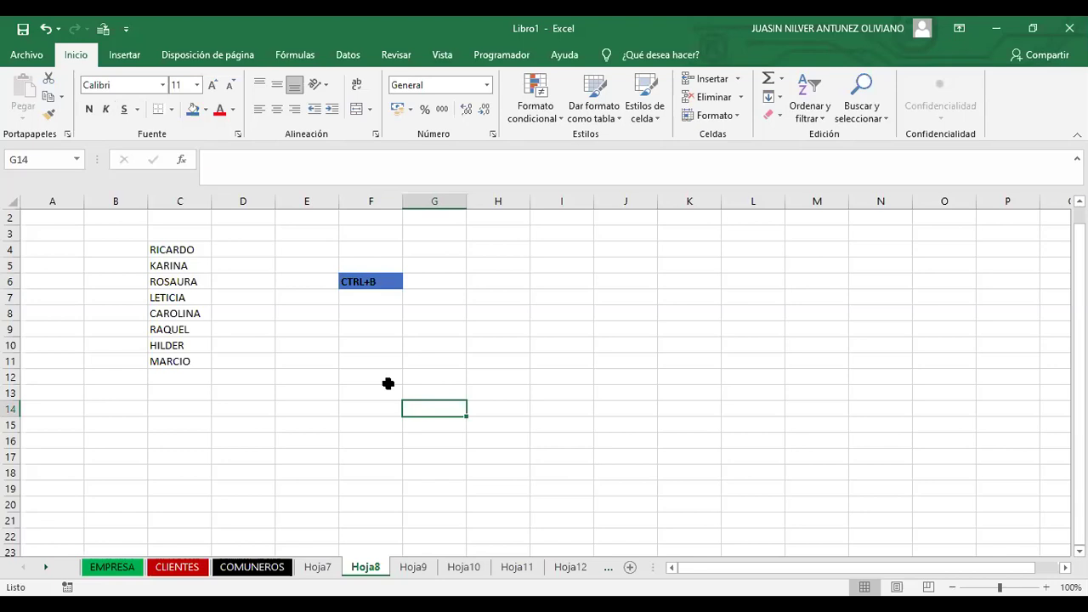
{"action": "key", "text": "ctrl+b"}
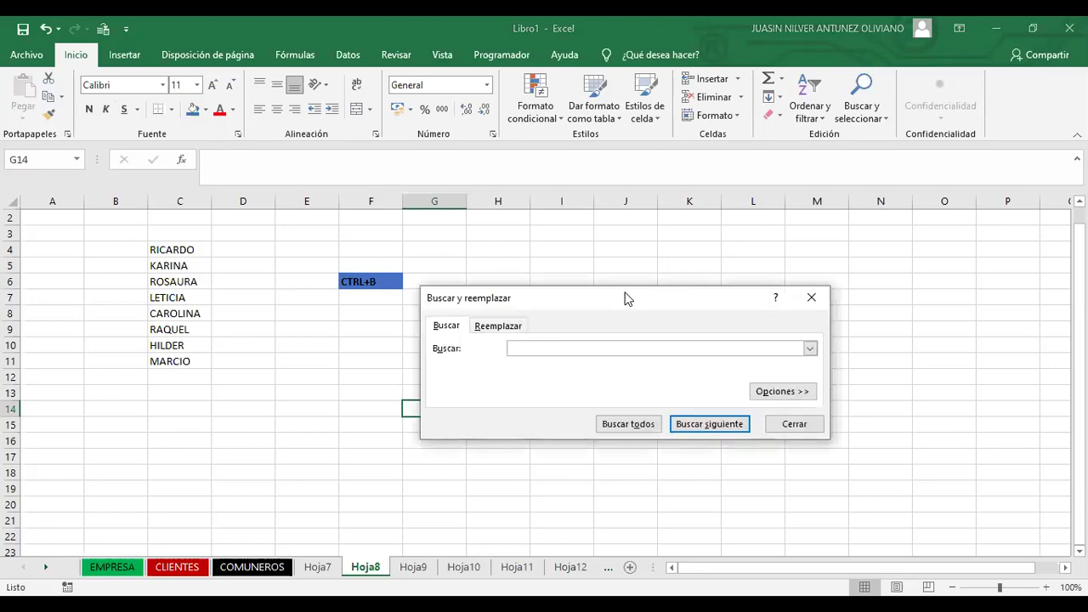
Move the find box aside and search for HILDER to jump to its cell
{"action": "left_click_drag", "start_coordinate": [625, 298], "coordinate": [585, 263]}
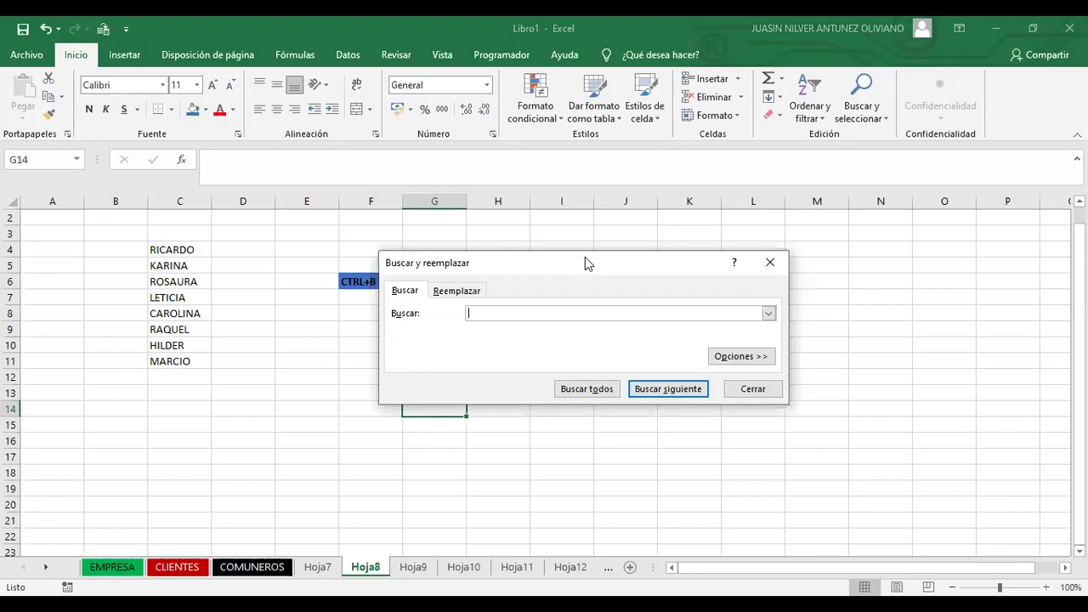
{"action": "left_click_drag", "start_coordinate": [567, 270], "coordinate": [522, 270]}
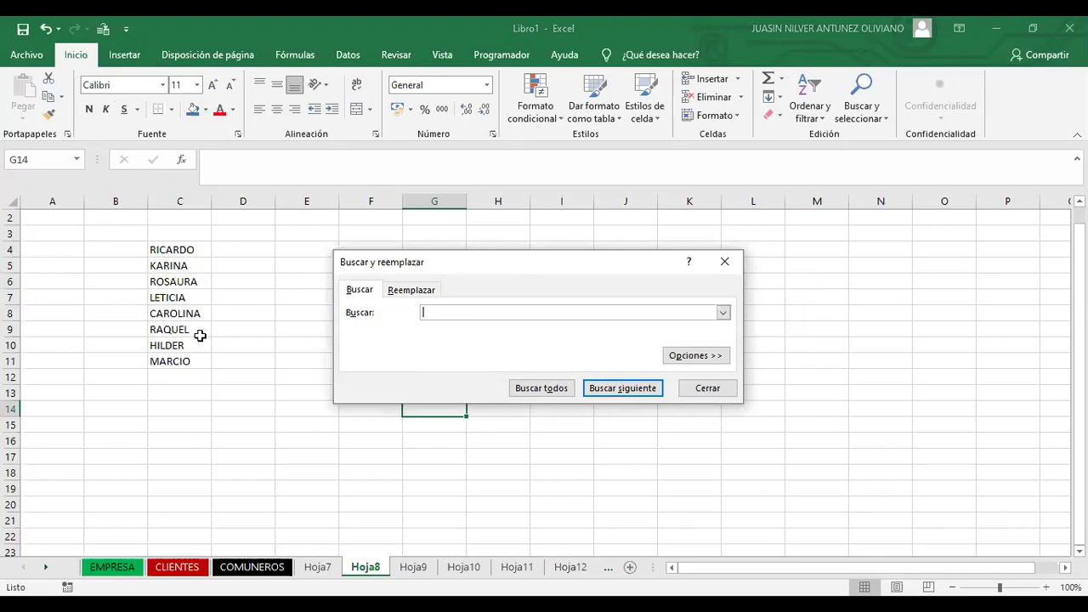
{"action": "type", "text": "HILDER"}
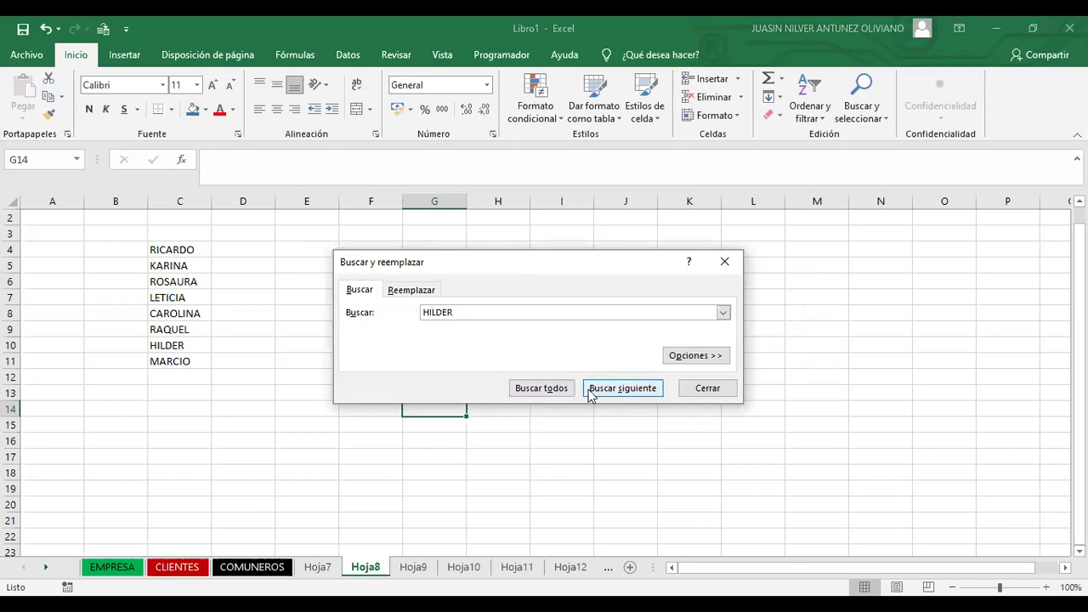
{"action": "left_click", "coordinate": [613, 391]}
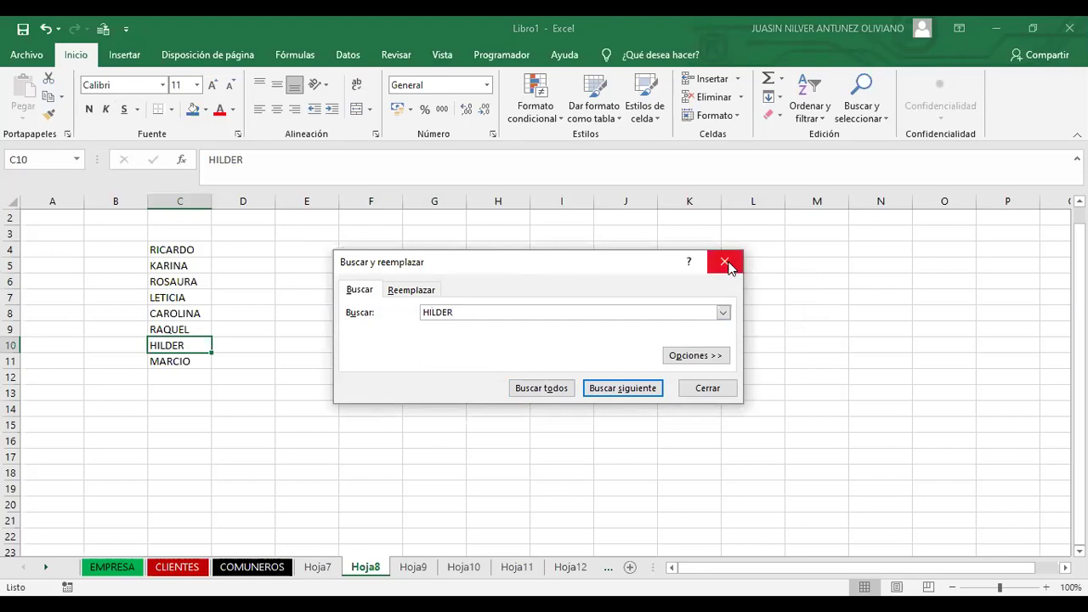
{"action": "left_click", "coordinate": [725, 263]}
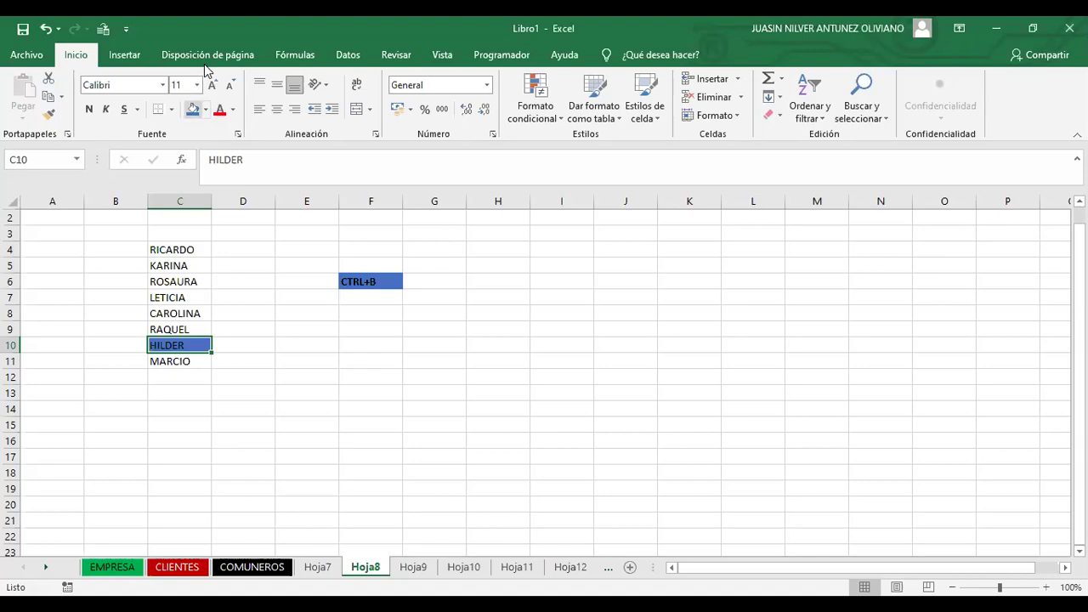
Search for KARINA and fill its cell C5 blue
{"action": "key", "text": "ctrl+b"}
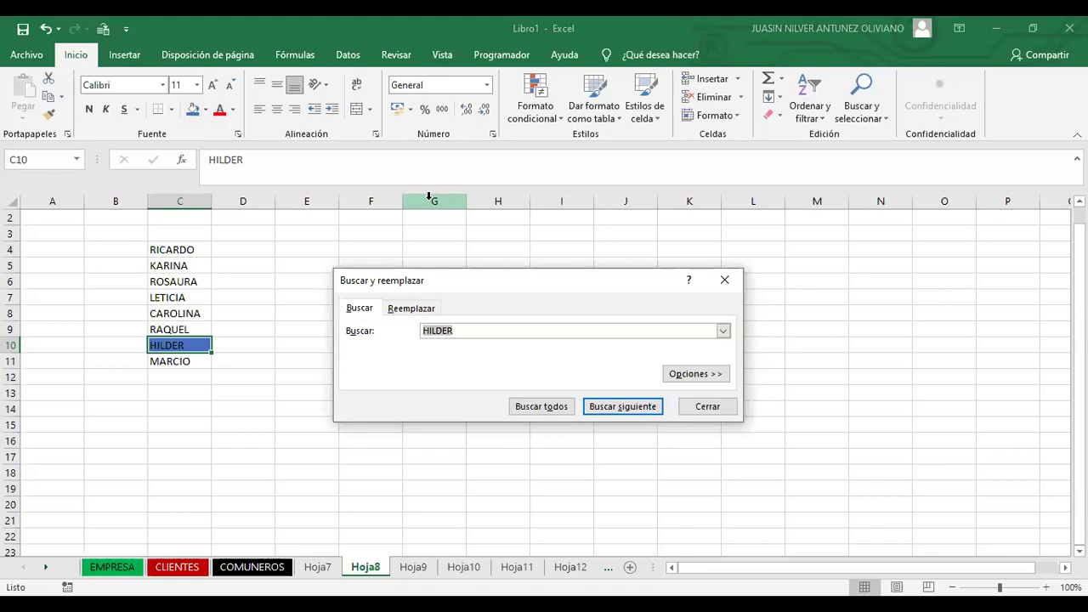
{"action": "type", "text": "KARINA"}
{"action": "key", "text": "Return"}
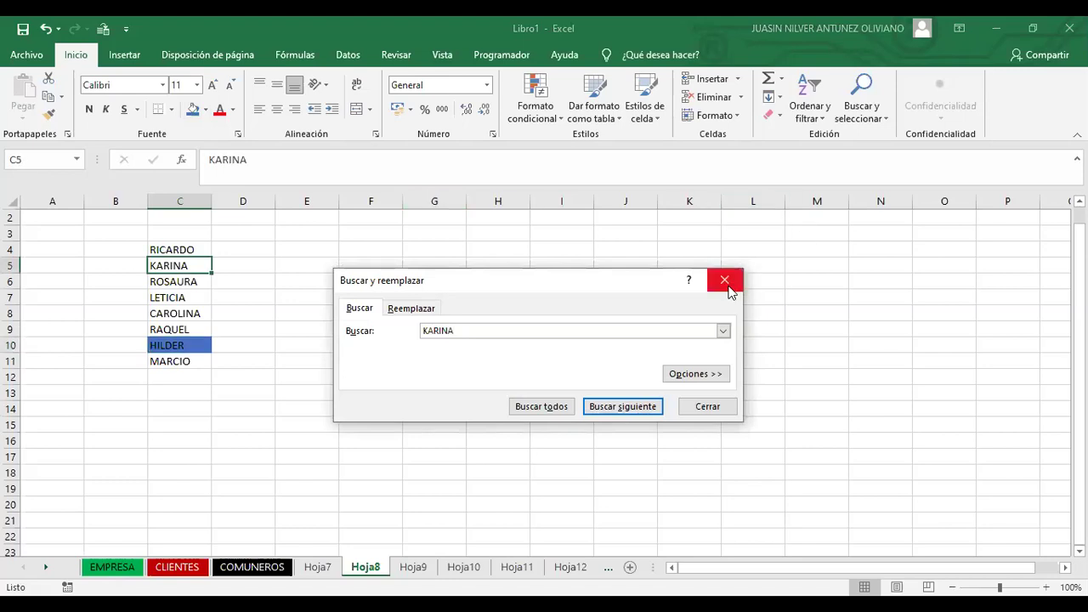
{"action": "left_click", "coordinate": [728, 289]}
{"action": "left_click", "coordinate": [193, 109]}
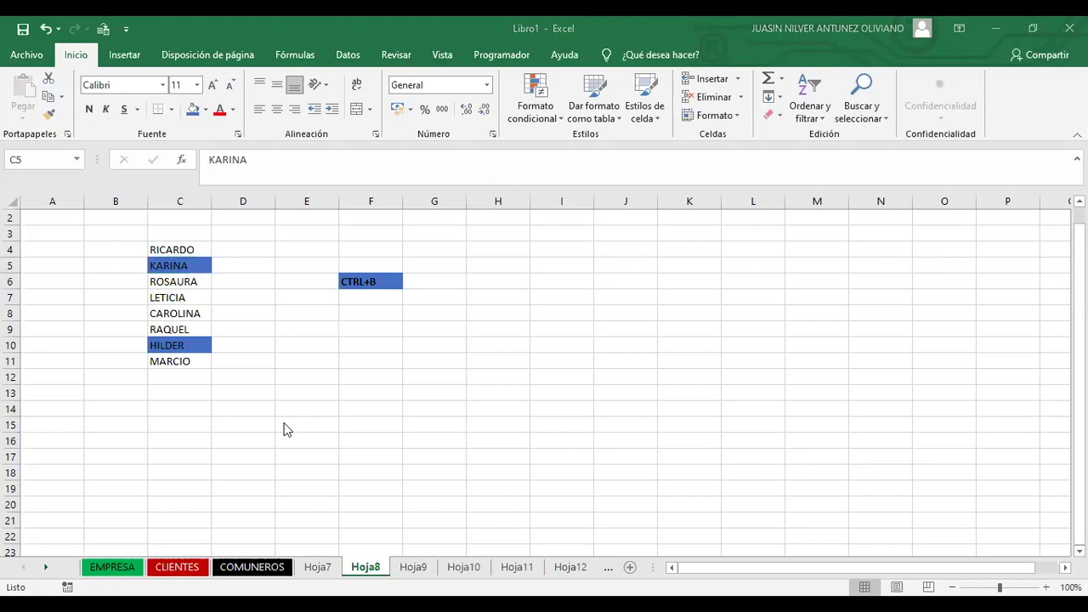
{"action": "left_click", "coordinate": [363, 297]}
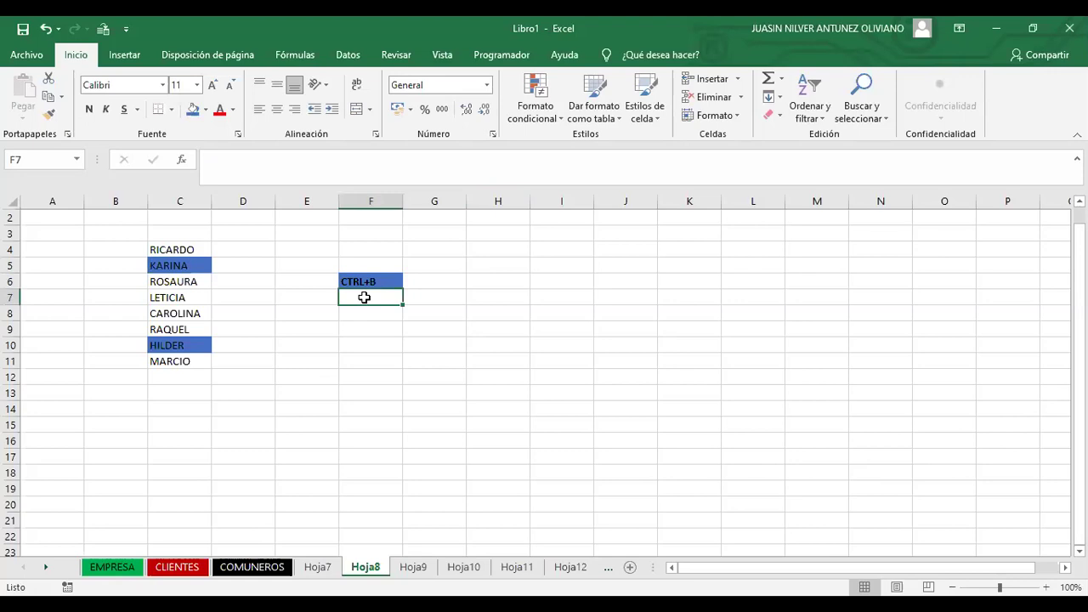
Change the label in F7 to read CTRL+C
{"action": "type", "text": "C"}
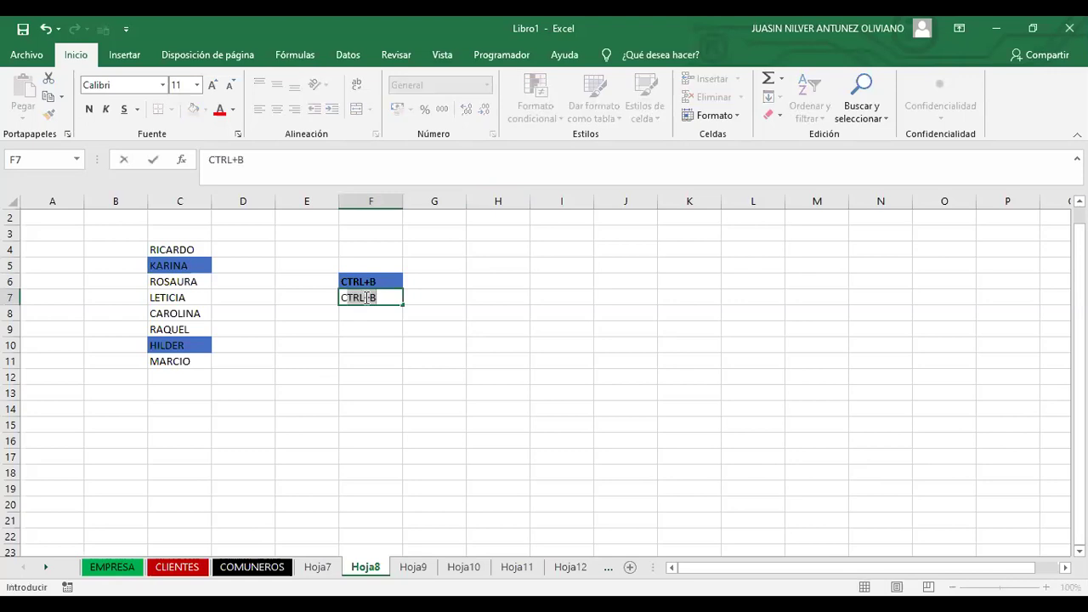
{"action": "key", "text": "BackSpace"}
{"action": "key", "text": "BackSpace"}
{"action": "type", "text": "TRL+B"}
{"action": "left_click", "coordinate": [377, 297]}
{"action": "key", "text": "BackSpace"}
{"action": "type", "text": "C"}
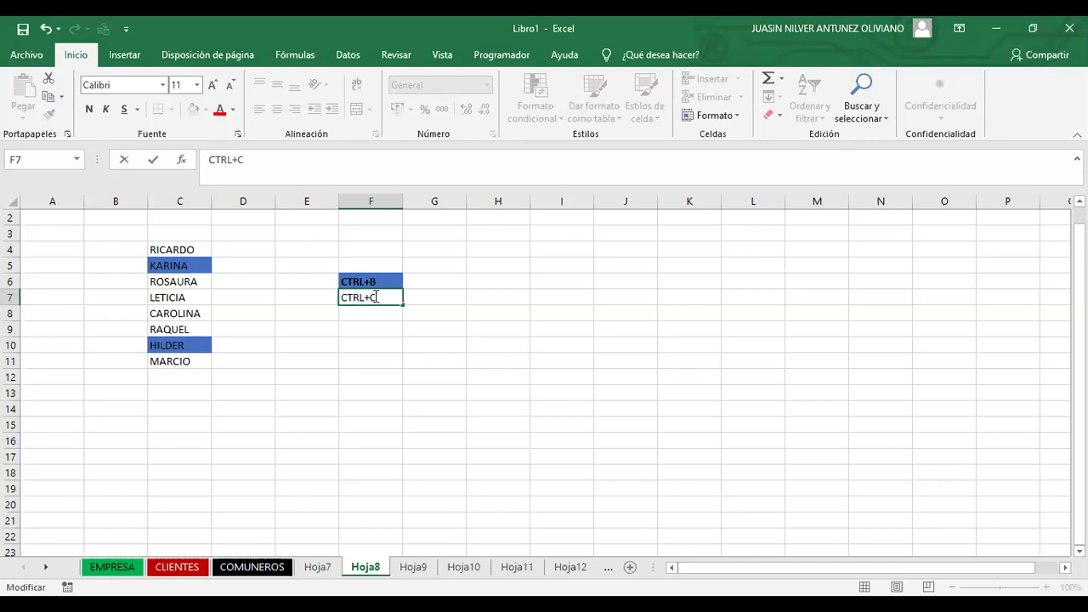
{"action": "left_click", "coordinate": [386, 333]}
{"action": "left_click", "coordinate": [370, 296]}
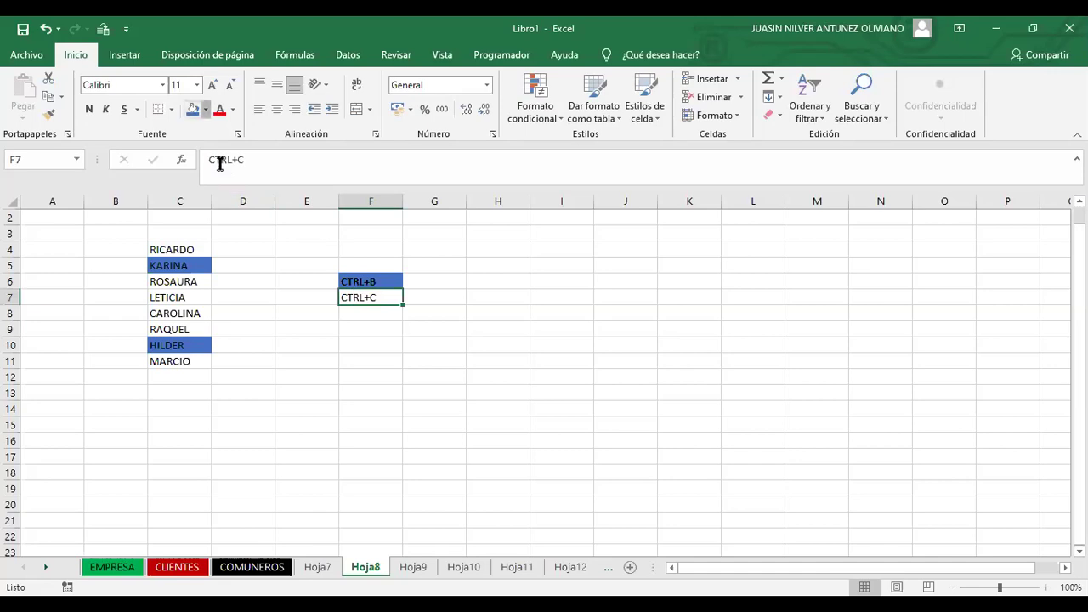
Fill F7 orange and make its CTRL+C text bold, not italic
{"action": "left_click", "coordinate": [205, 109]}
{"action": "left_click", "coordinate": [261, 150]}
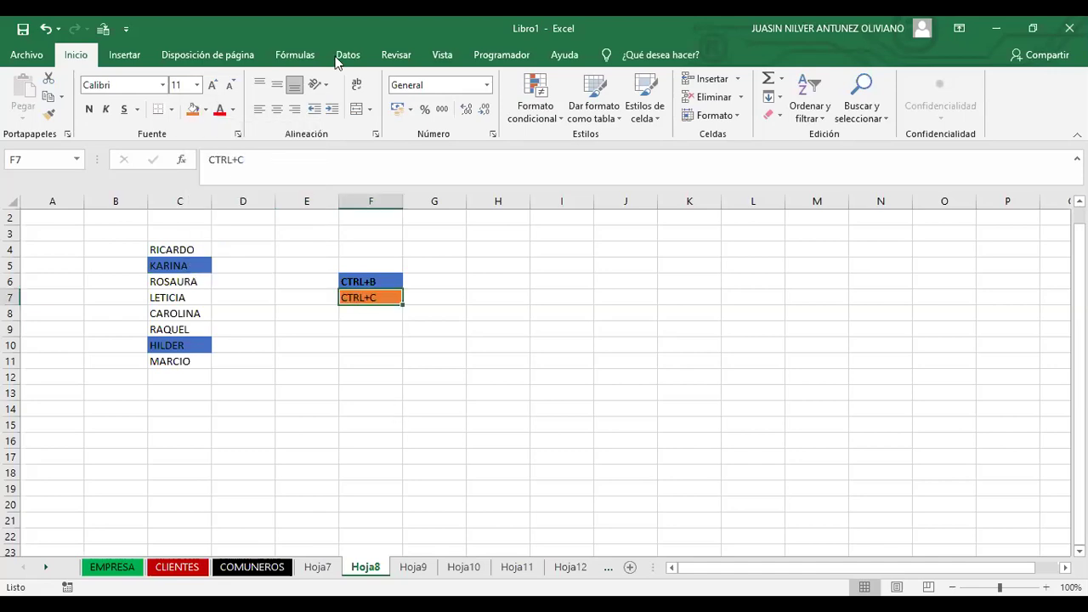
{"action": "left_click", "coordinate": [101, 111]}
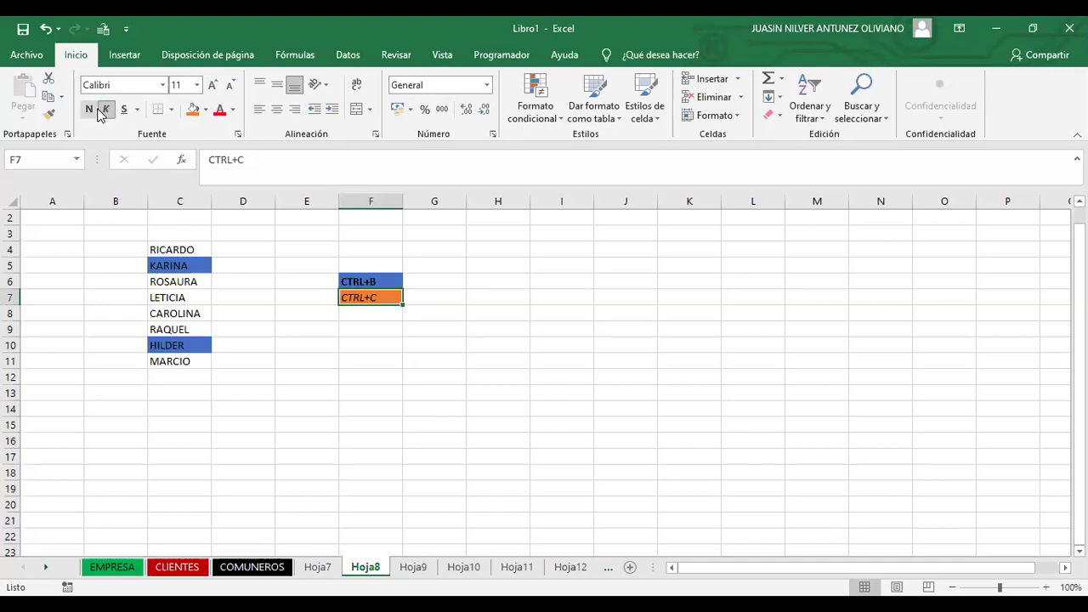
{"action": "left_click", "coordinate": [105, 109]}
{"action": "left_click", "coordinate": [89, 108]}
{"action": "left_click", "coordinate": [371, 423]}
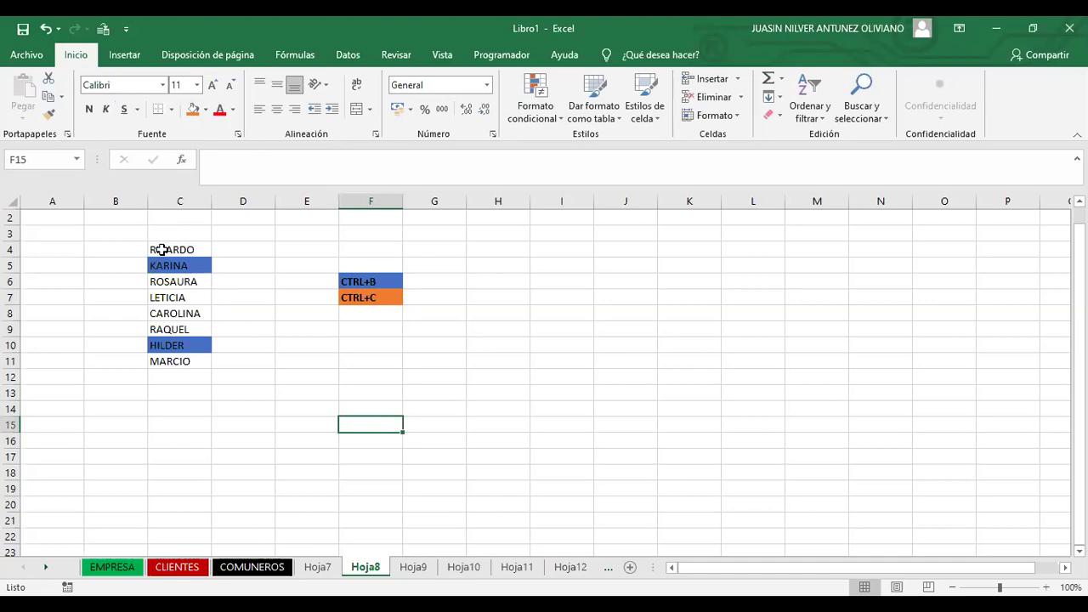
{"action": "left_click_drag", "start_coordinate": [162, 249], "coordinate": [175, 357]}
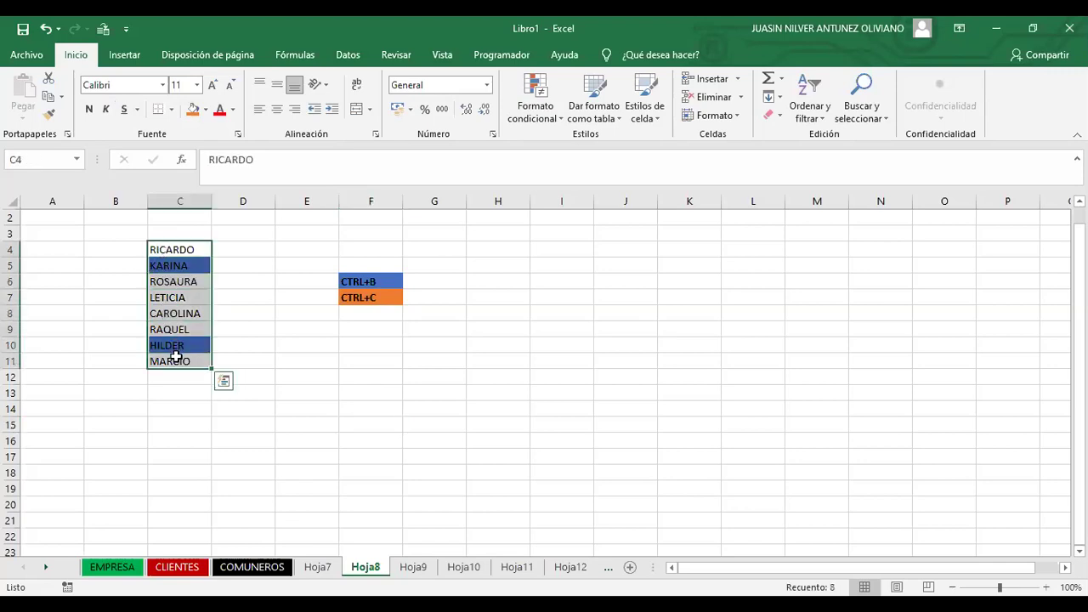
Copy the eight names in C4:C11, blue fills included, into H4:H11
{"action": "key", "text": "ctrl+c"}
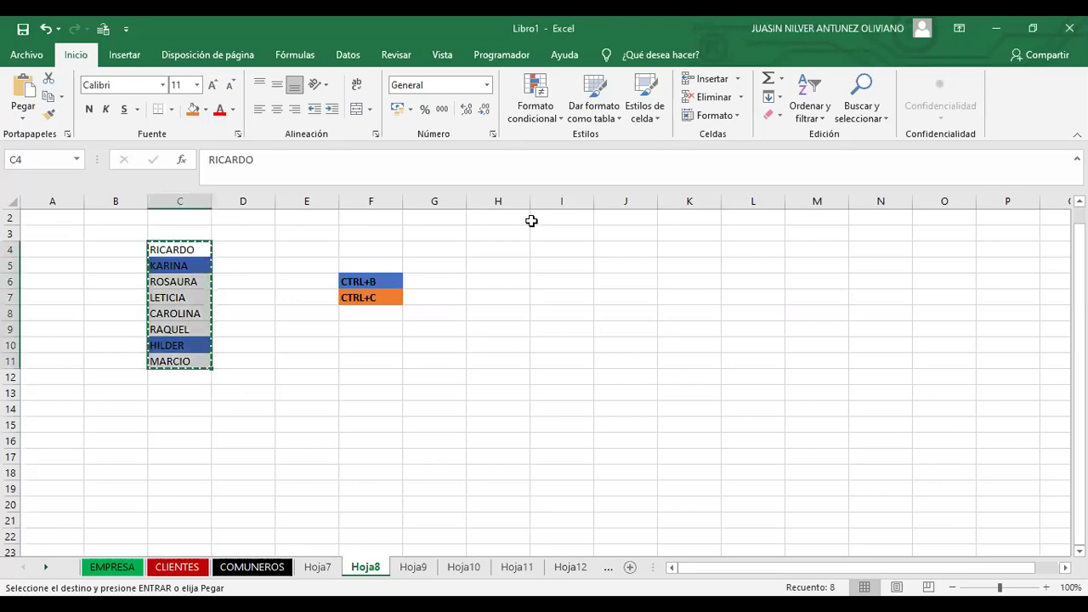
{"action": "left_click", "coordinate": [477, 249]}
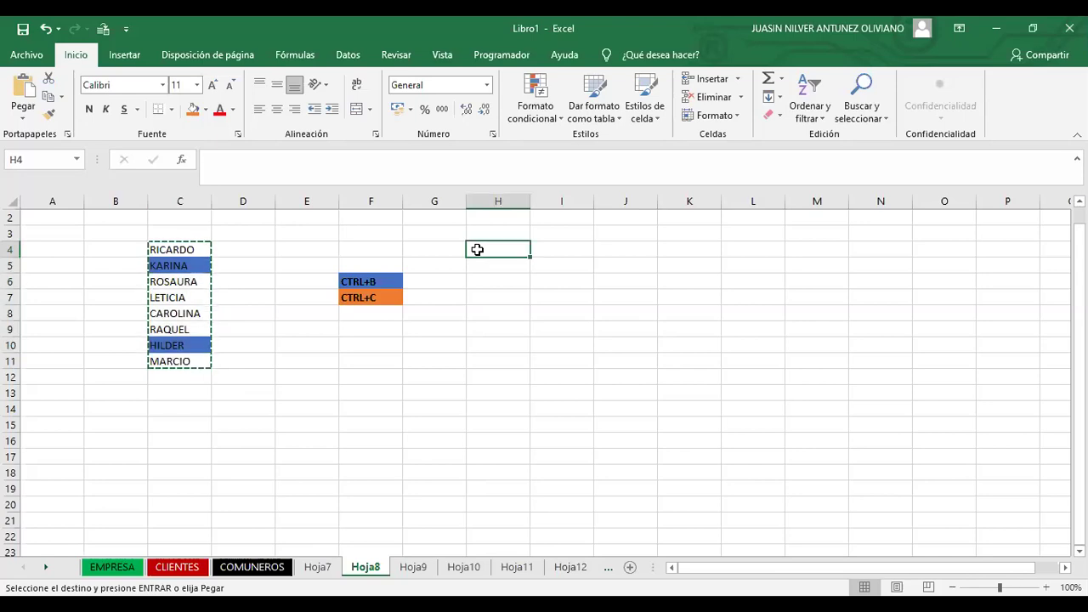
{"action": "key", "text": "ctrl+v"}
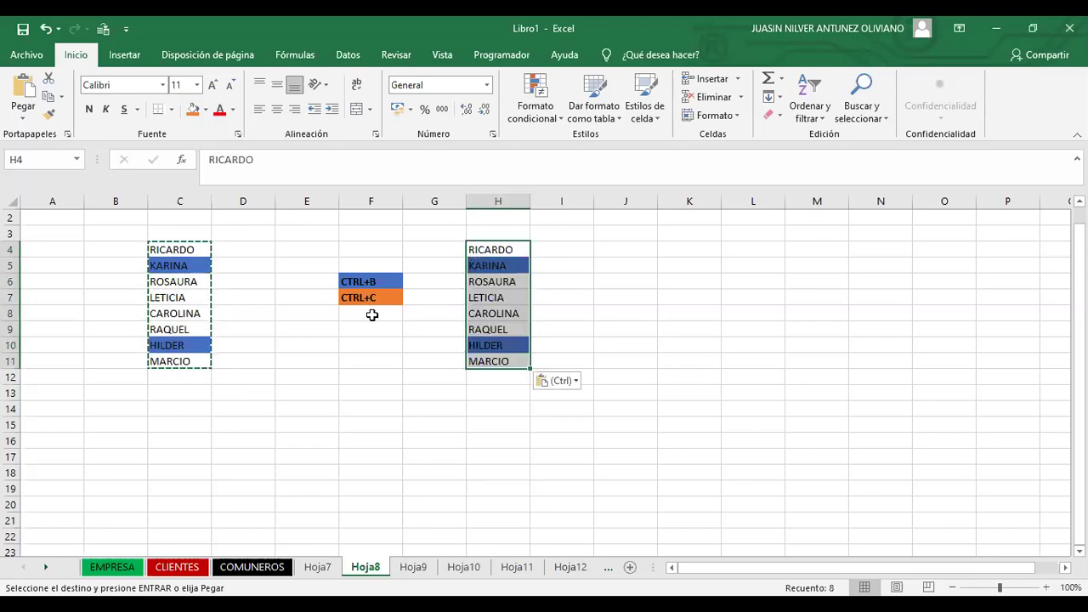
Start a new label in F8 by entering 'CTRL+C'
{"action": "left_click", "coordinate": [371, 315]}
{"action": "type", "text": "CTRL+C"}
{"action": "left_click", "coordinate": [377, 313]}
Change F8's label to 'CTRL+V' and make the F6:F8 shortcut labels bold
{"action": "key", "text": "BackSpace"}
{"action": "type", "text": "V"}
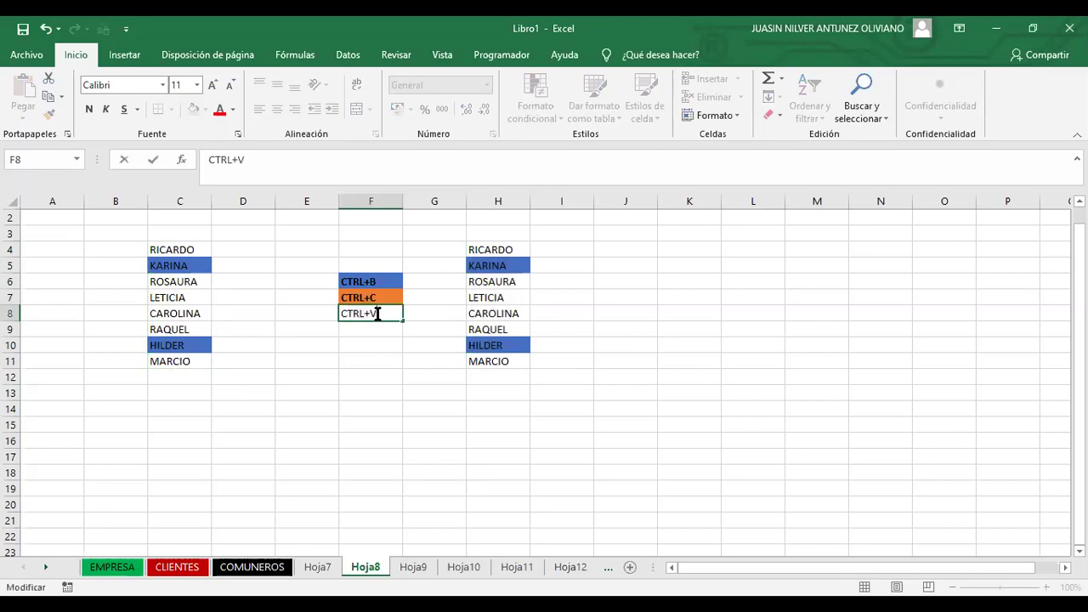
{"action": "left_click", "coordinate": [383, 371]}
{"action": "left_click_drag", "start_coordinate": [369, 284], "coordinate": [389, 413]}
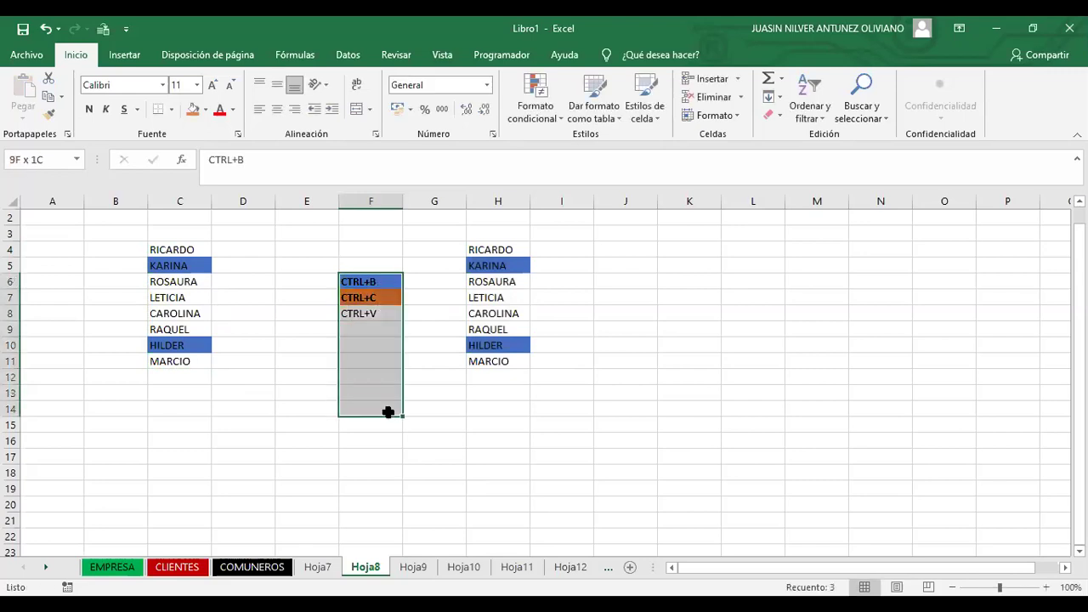
{"action": "left_click", "coordinate": [98, 110]}
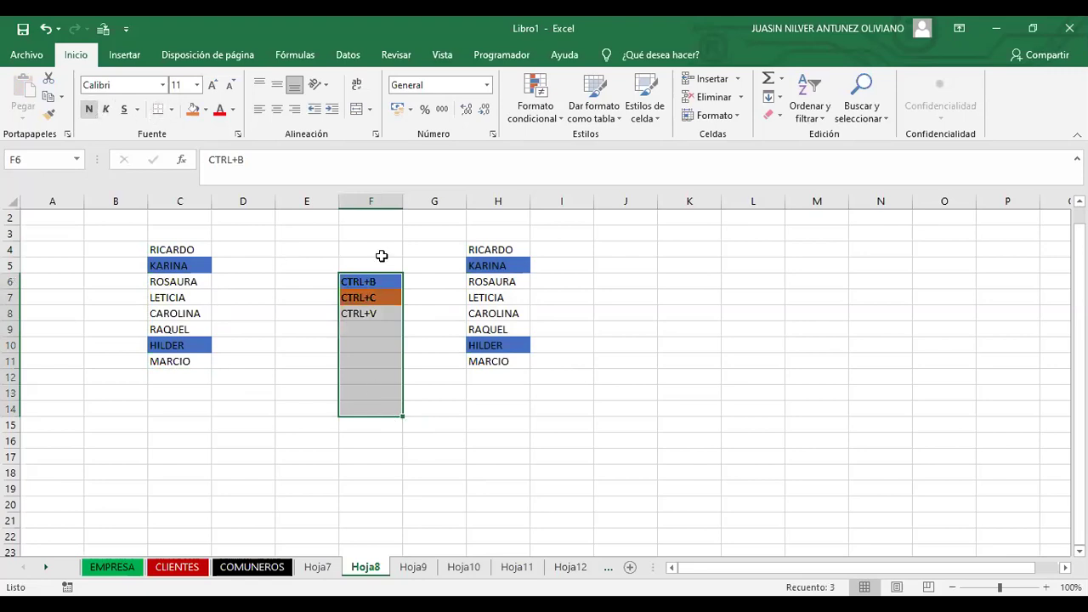
{"action": "left_click", "coordinate": [88, 109]}
Fill cell F8 with dark grey
{"action": "left_click", "coordinate": [381, 313]}
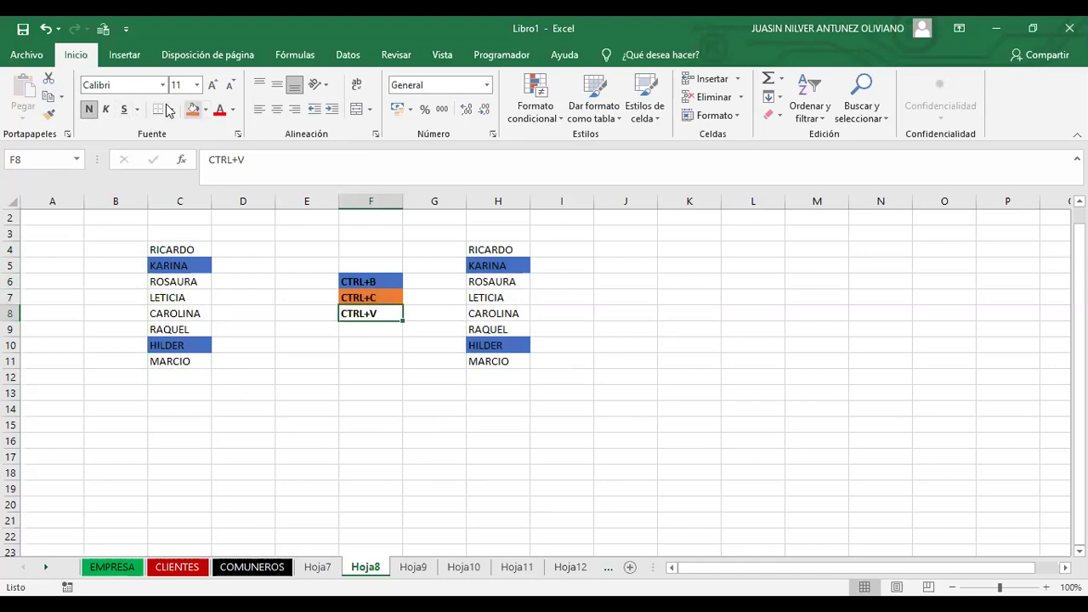
{"action": "left_click", "coordinate": [205, 109]}
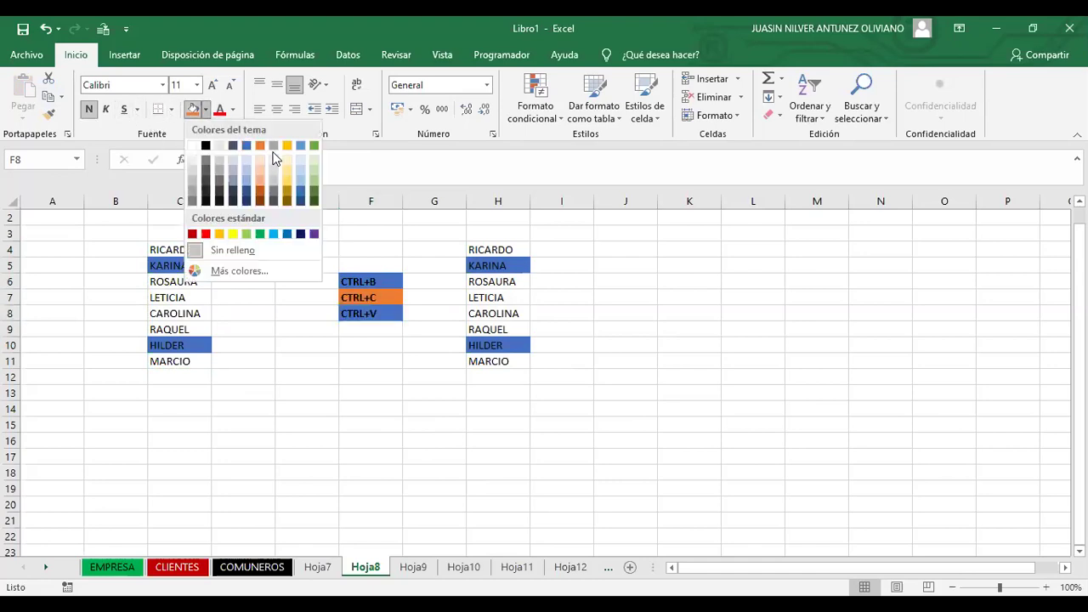
{"action": "left_click", "coordinate": [220, 181]}
{"action": "left_click", "coordinate": [396, 470]}
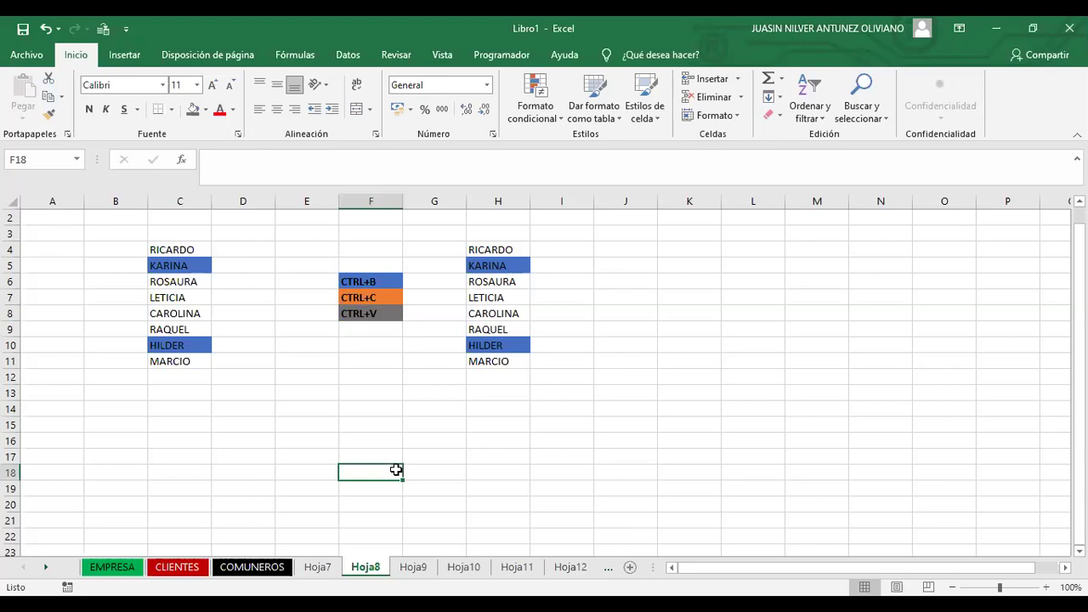
{"action": "left_click", "coordinate": [371, 325]}
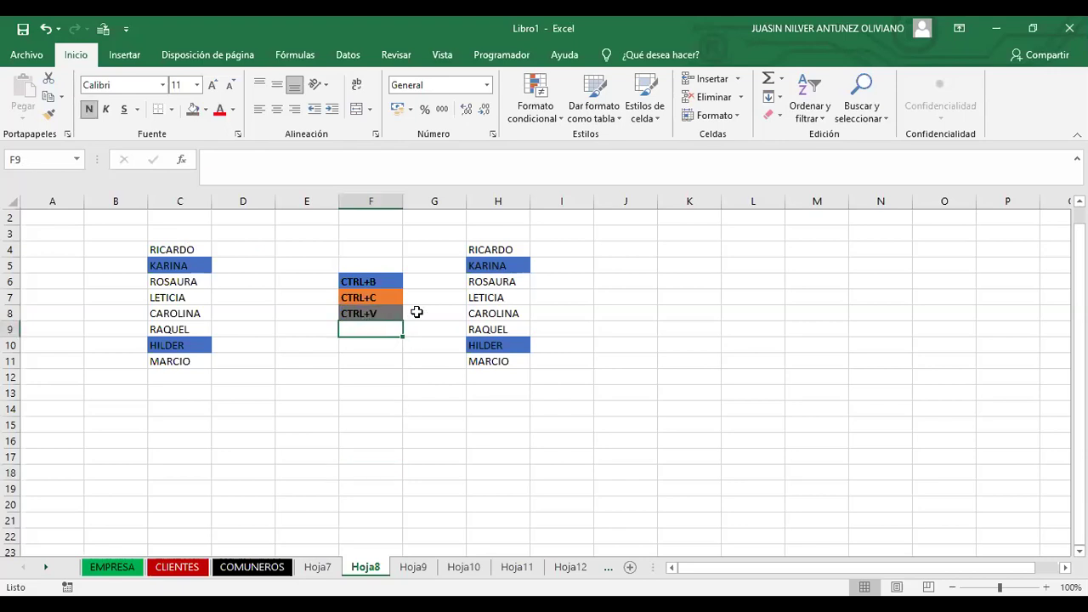
Clear the copied names and leftover blue fills from column H
{"action": "left_click_drag", "start_coordinate": [153, 251], "coordinate": [158, 299]}
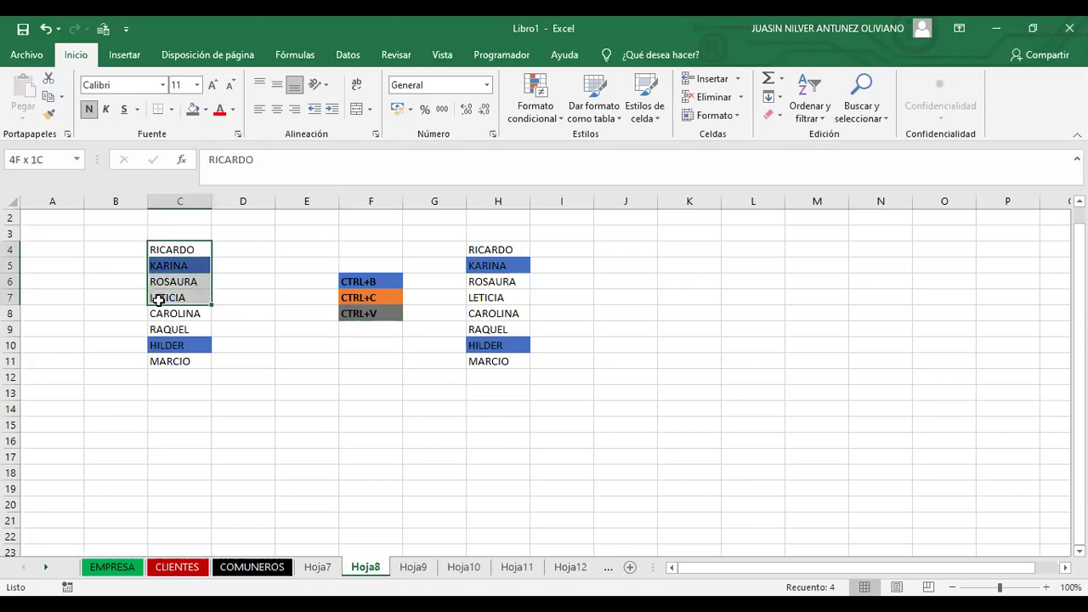
{"action": "left_click_drag", "start_coordinate": [510, 233], "coordinate": [536, 396]}
{"action": "key", "text": "Delete"}
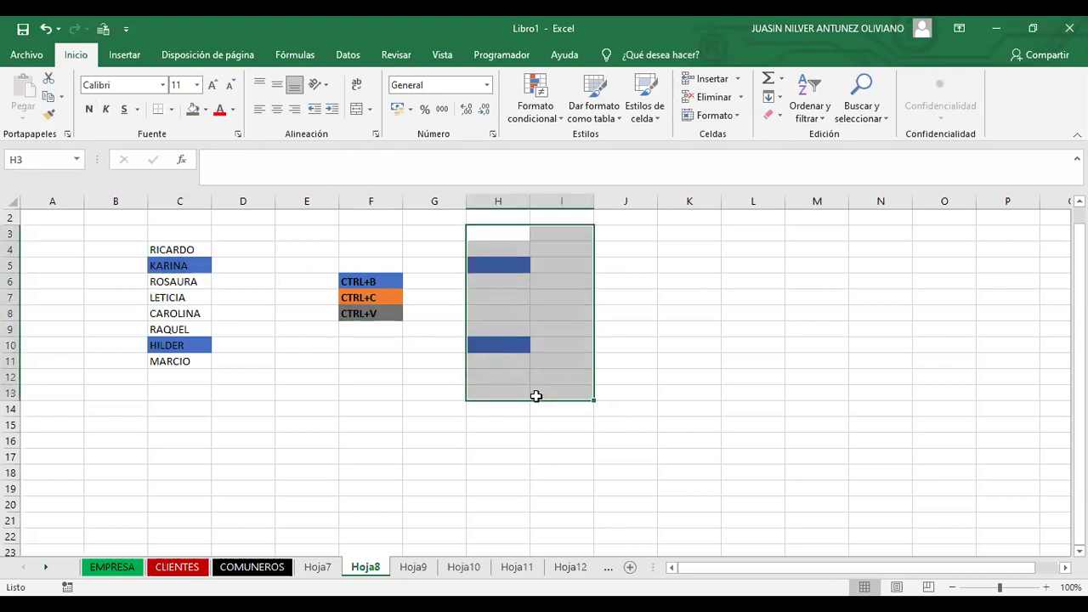
{"action": "left_click", "coordinate": [497, 201]}
{"action": "key", "text": "ctrl+minus"}
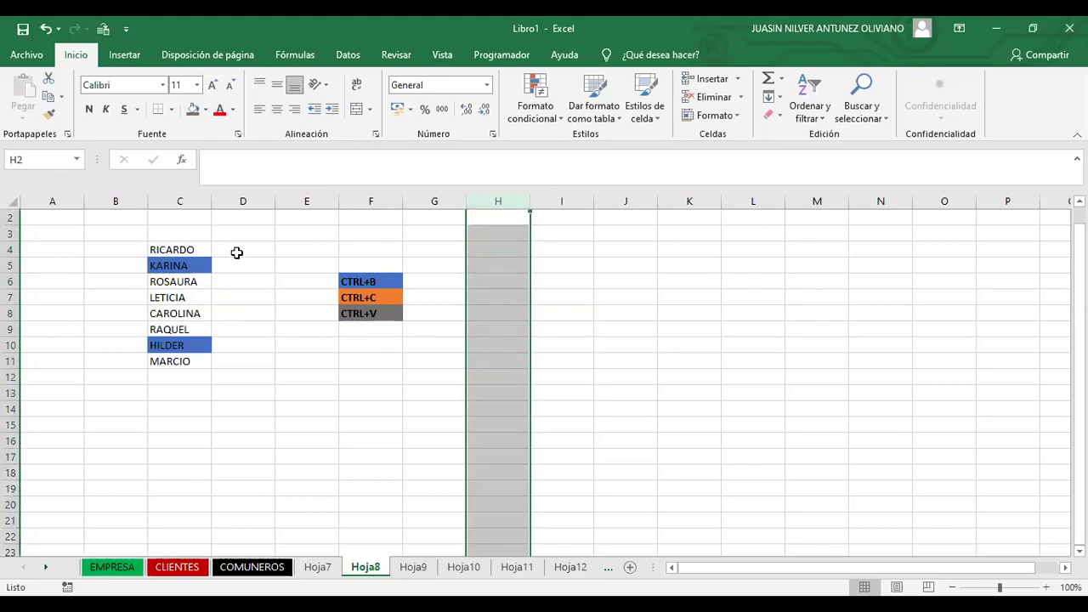
Copy the C4:C11 name list into H4:H11 again
{"action": "left_click_drag", "start_coordinate": [193, 248], "coordinate": [188, 357]}
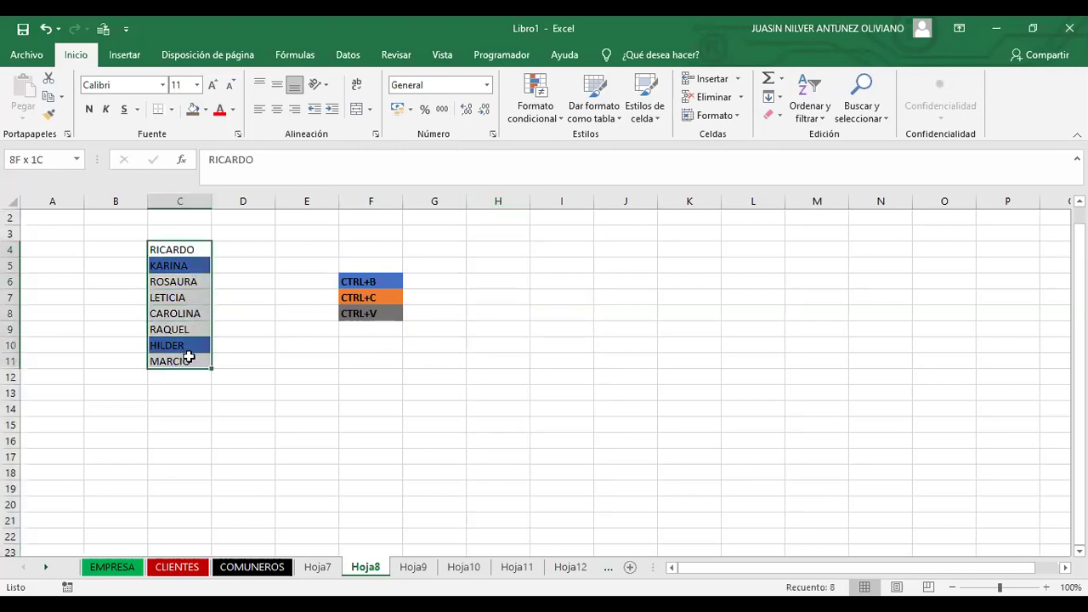
{"action": "key", "text": "ctrl+c"}
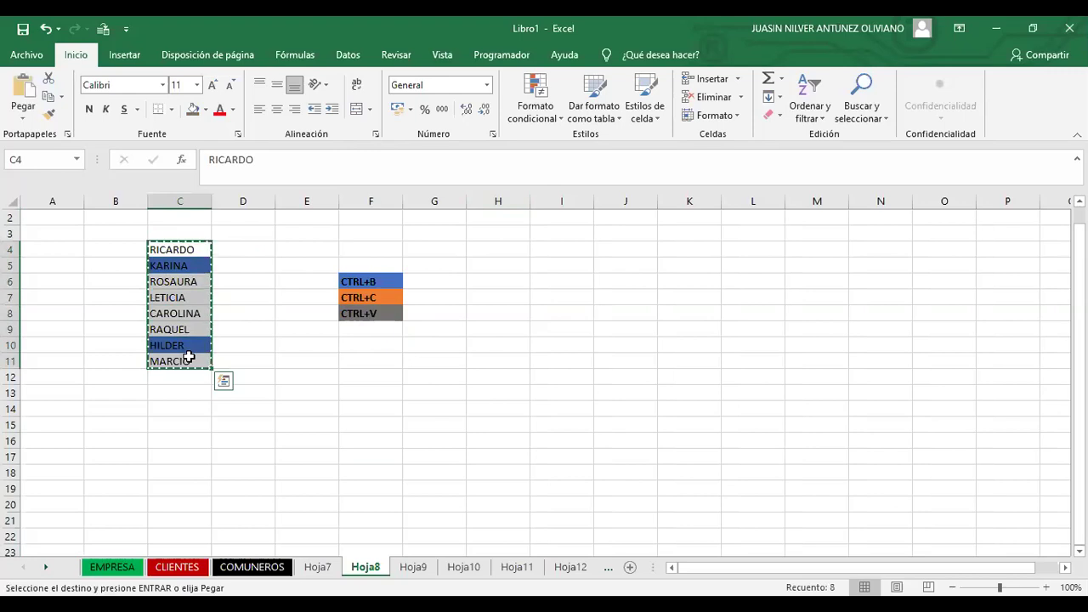
{"action": "left_click", "coordinate": [483, 246]}
{"action": "key", "text": "ctrl+v"}
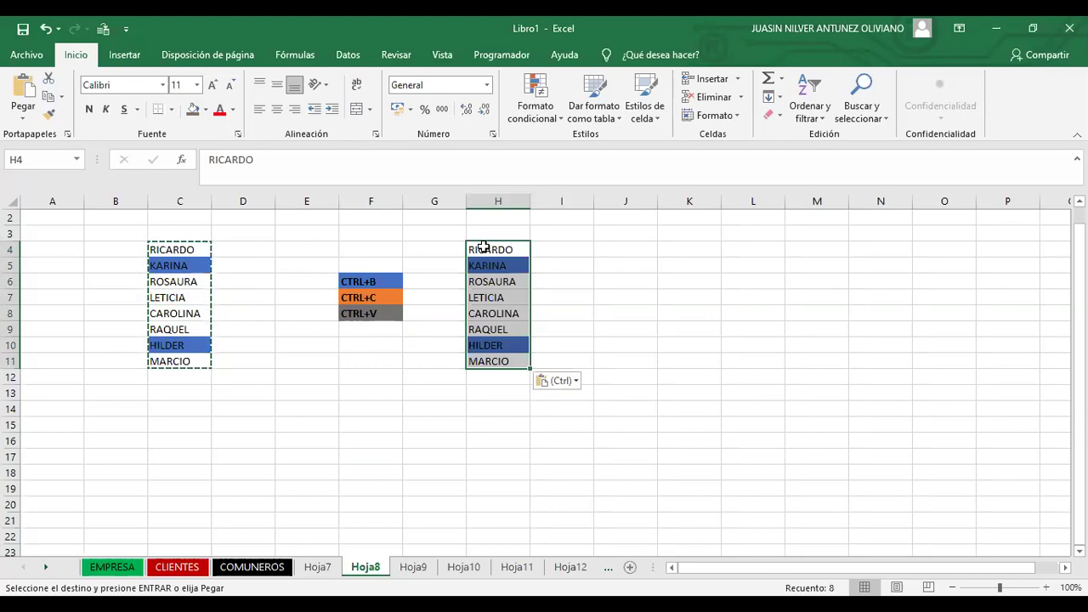
{"action": "left_click", "coordinate": [374, 427]}
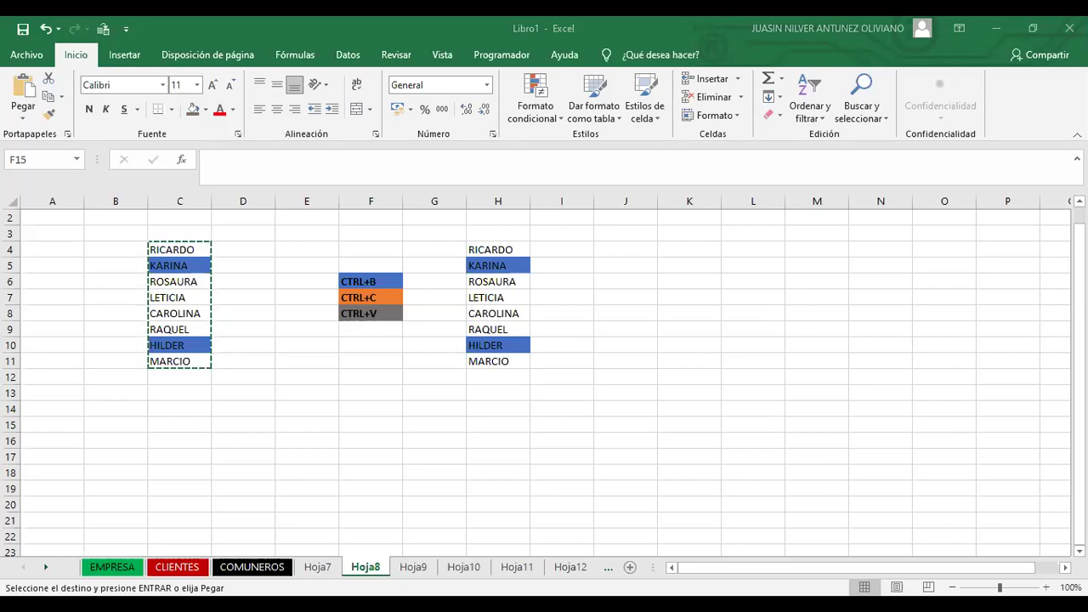
Undo the paste so column H is empty again
{"action": "left_click", "coordinate": [494, 201]}
{"action": "key", "text": "ctrl+z"}
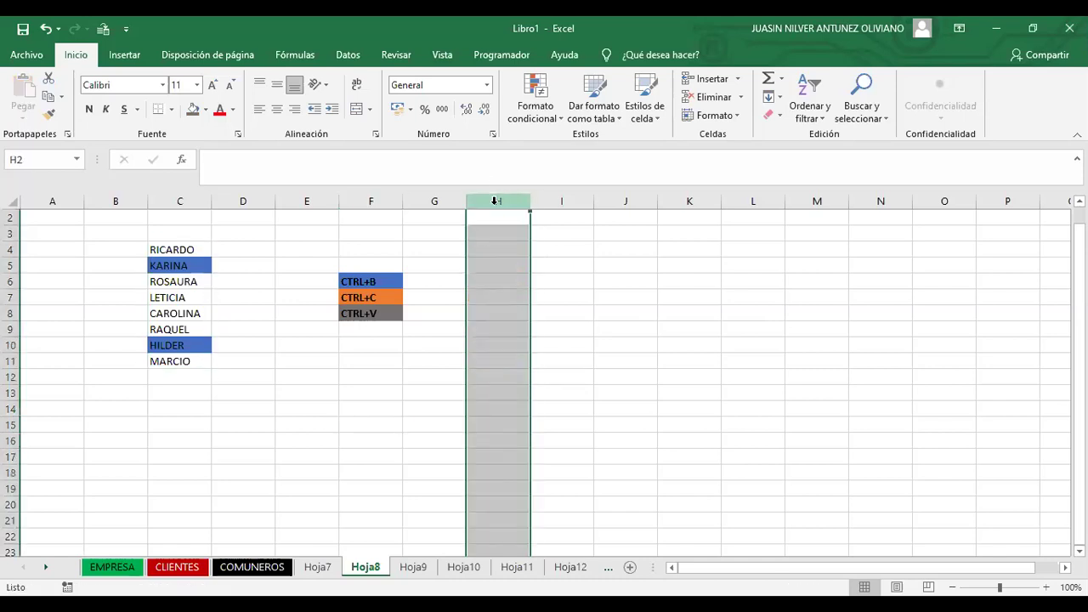
{"action": "left_click", "coordinate": [383, 389]}
Enter the label 'CTRL+X' in cell F9
{"action": "left_click", "coordinate": [361, 330]}
{"action": "type", "text": "CTLR"}
{"action": "key", "text": "BackSpace"}
{"action": "key", "text": "BackSpace"}
{"action": "type", "text": "R"}
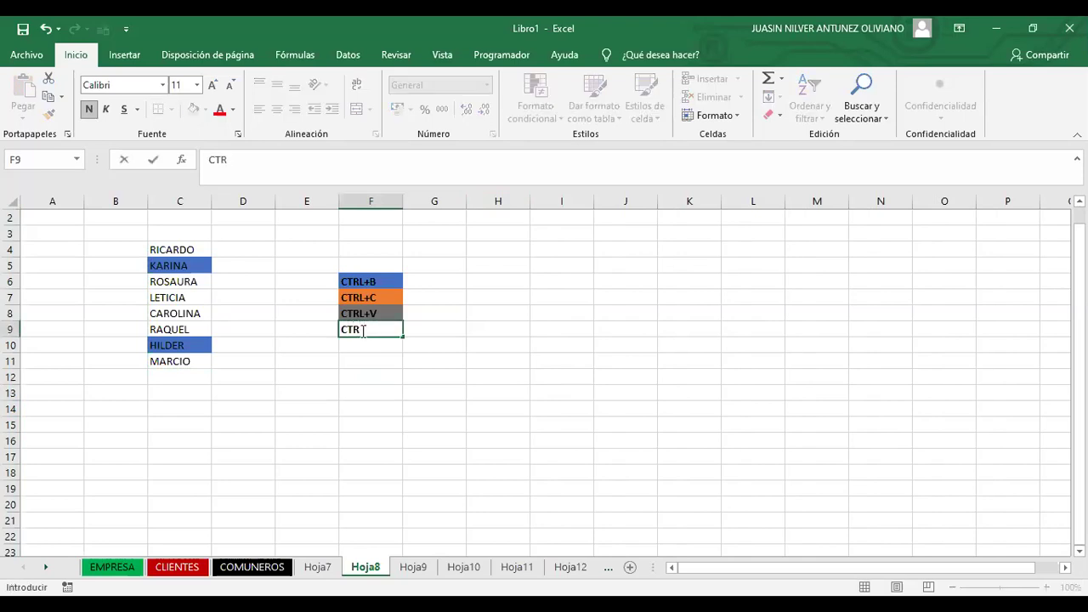
{"action": "type", "text": "L+X"}
{"action": "left_click", "coordinate": [371, 358]}
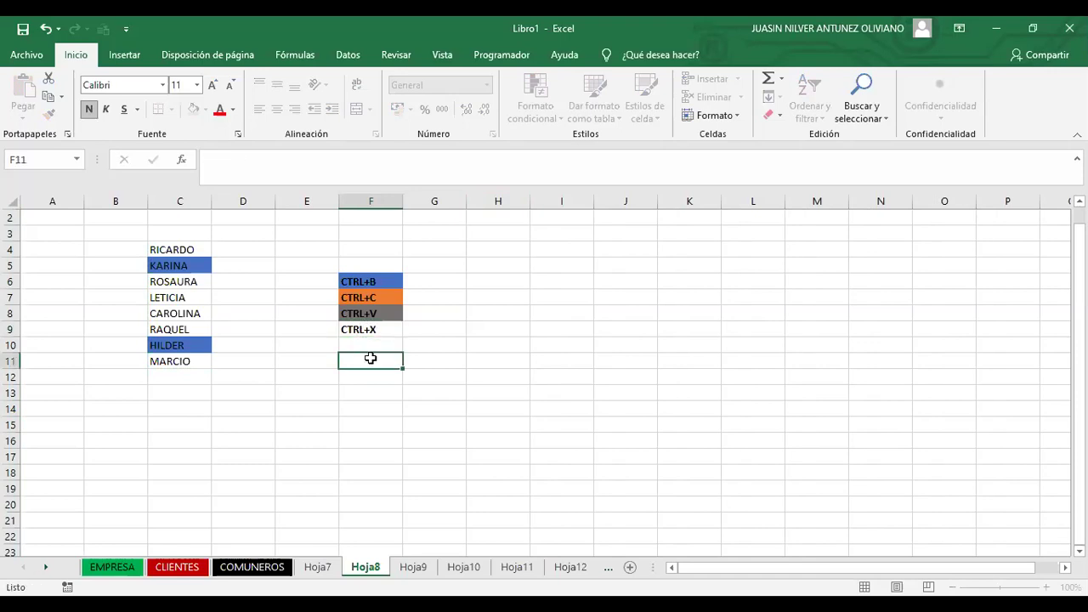
Give the CTRL+X cell F9 a yellow fill
{"action": "left_click", "coordinate": [359, 329]}
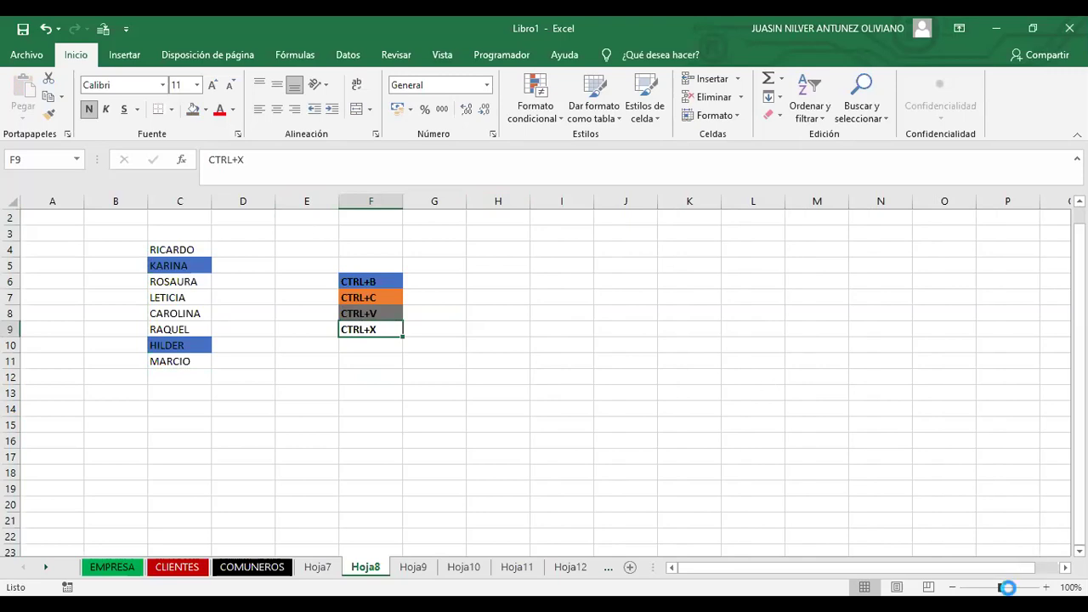
{"action": "left_click", "coordinate": [1007, 587]}
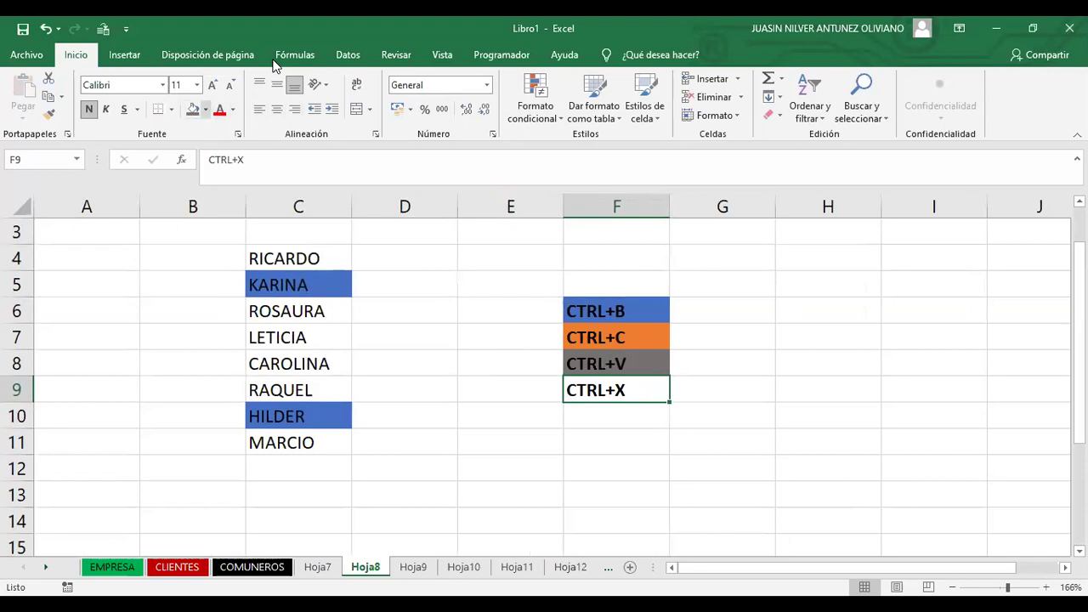
{"action": "left_click", "coordinate": [205, 109]}
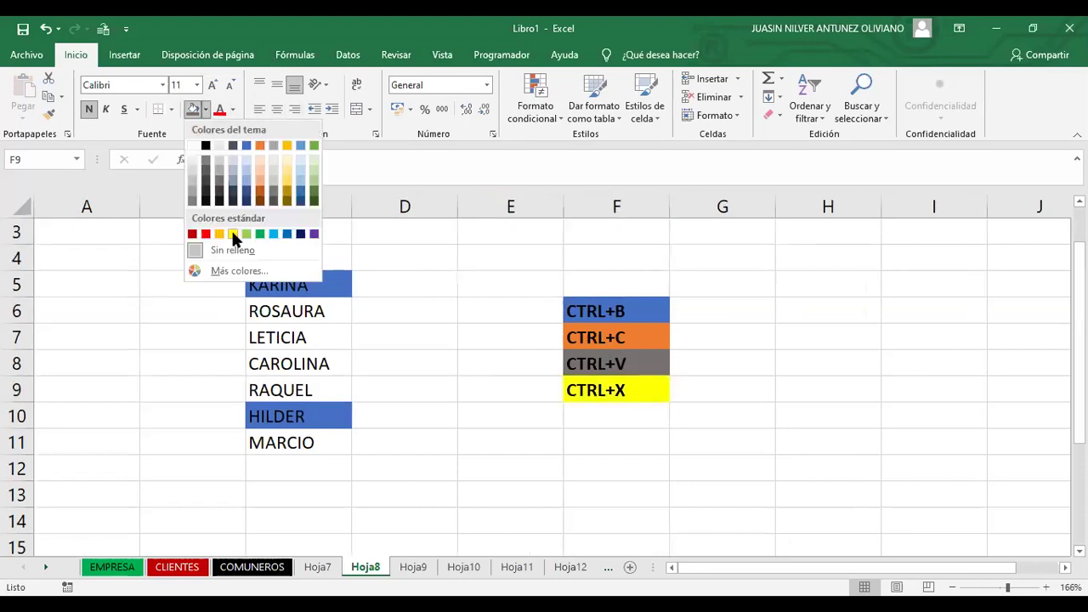
{"action": "left_click", "coordinate": [232, 234]}
{"action": "left_click", "coordinate": [476, 455]}
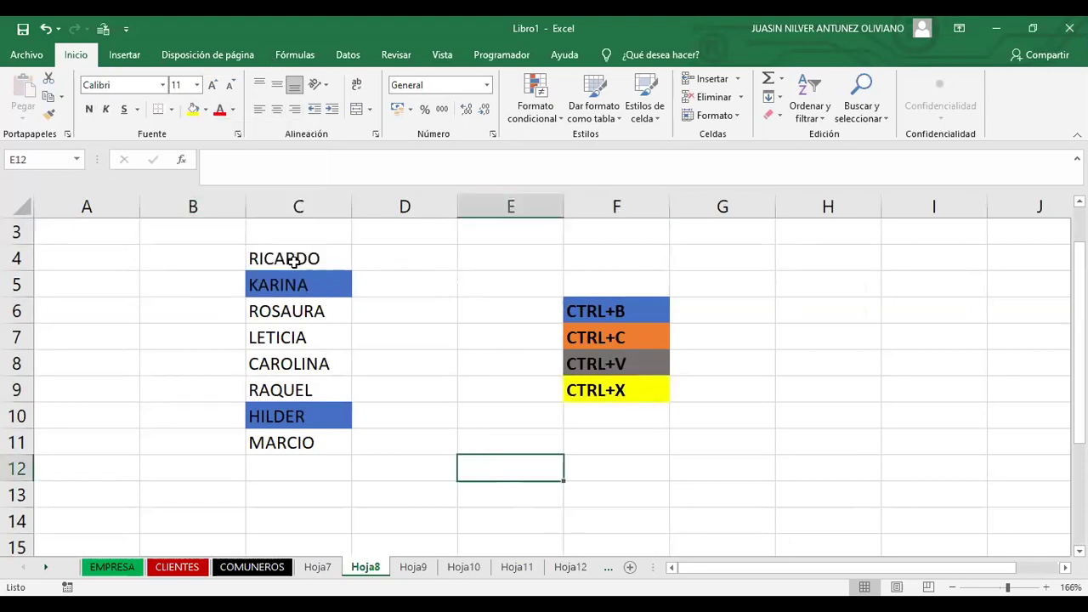
{"action": "left_click_drag", "start_coordinate": [293, 261], "coordinate": [321, 444]}
{"action": "key", "text": "ctrl+c"}
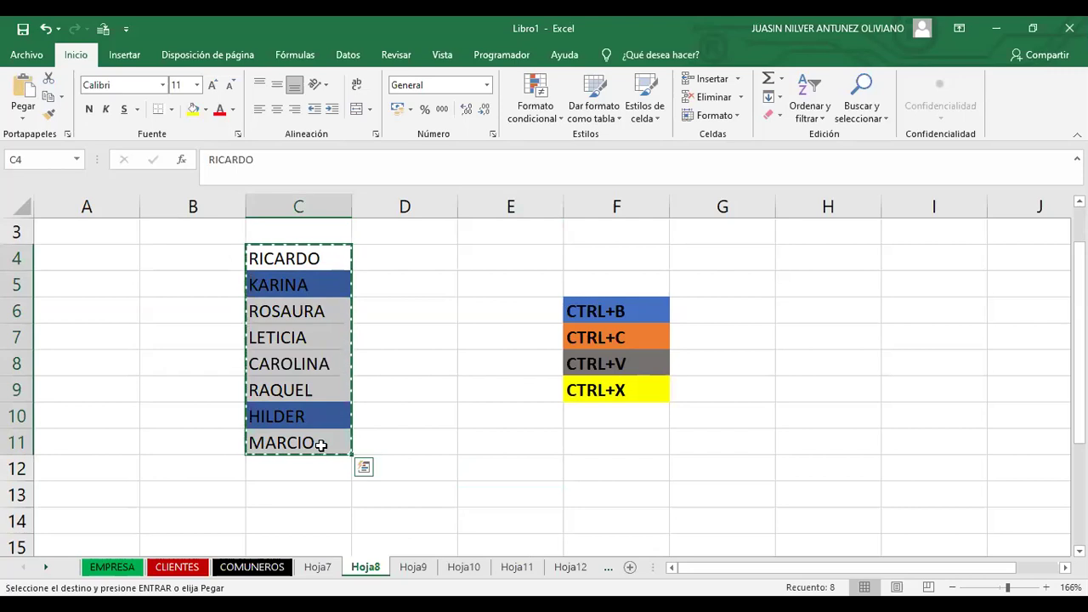
{"action": "left_click", "coordinate": [792, 252]}
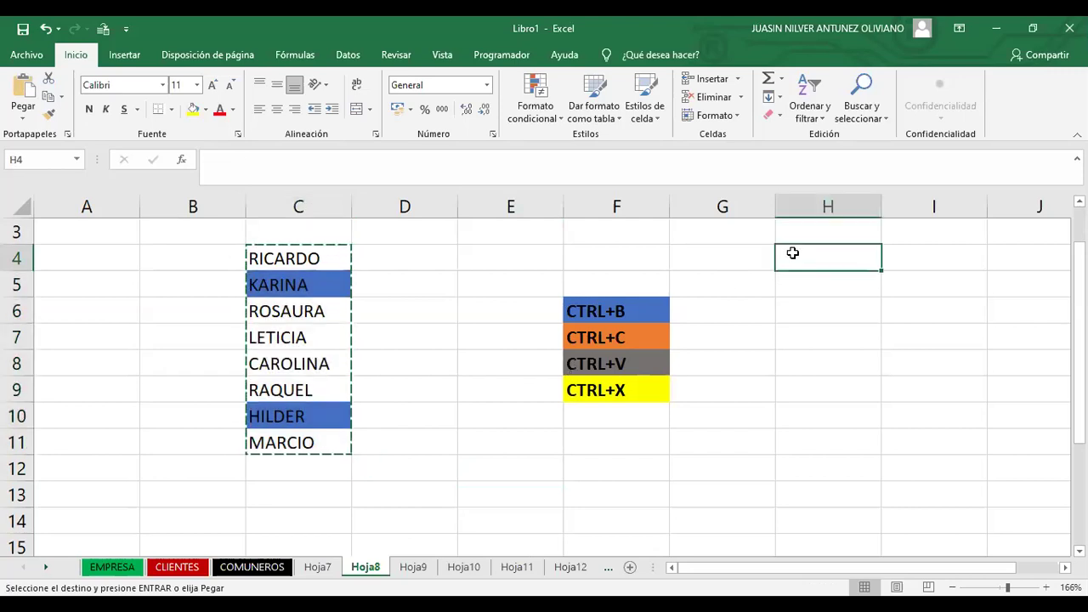
{"action": "key", "text": "ctrl+v"}
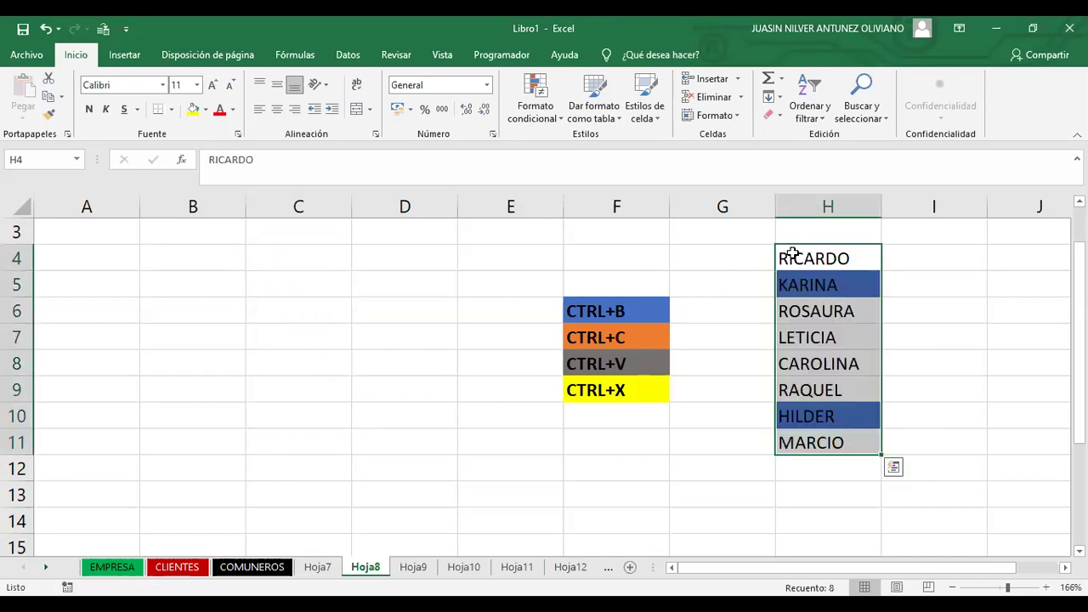
{"action": "left_click_drag", "start_coordinate": [792, 254], "coordinate": [810, 442]}
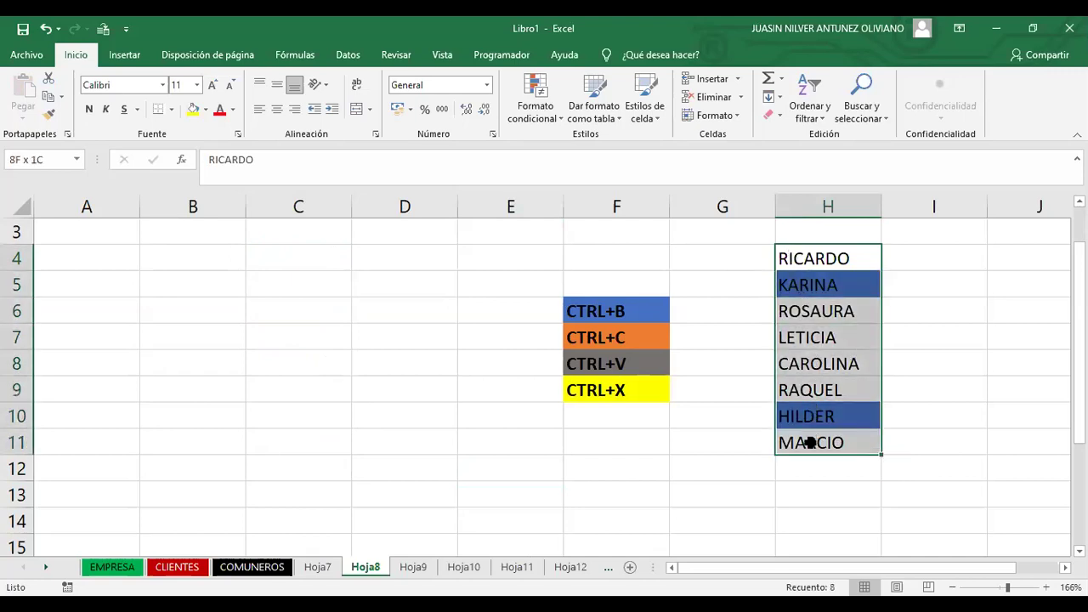
{"action": "key", "text": "ctrl+c"}
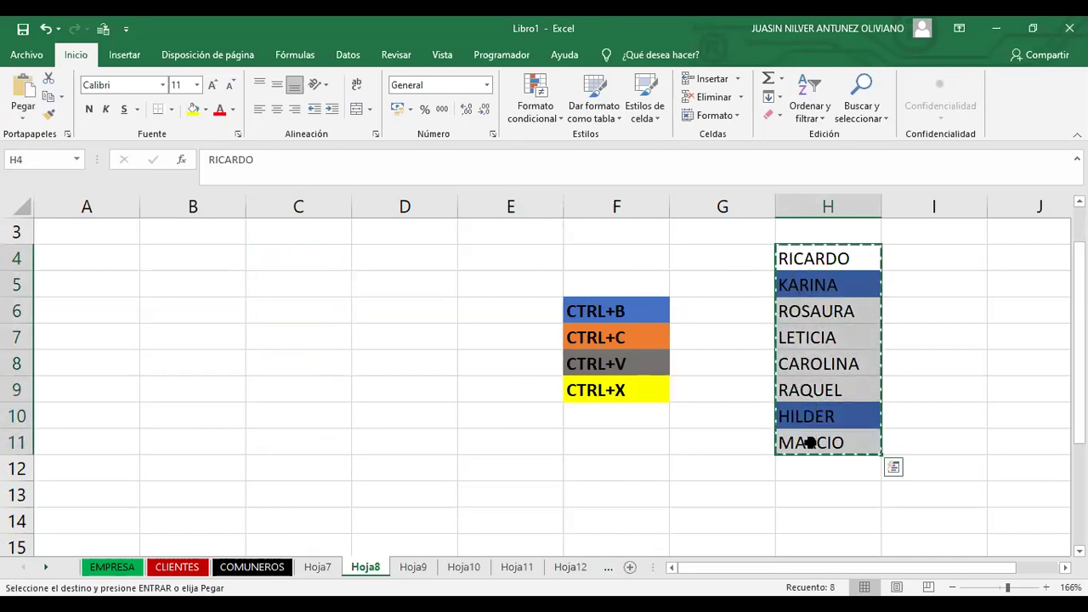
{"action": "left_click", "coordinate": [310, 254]}
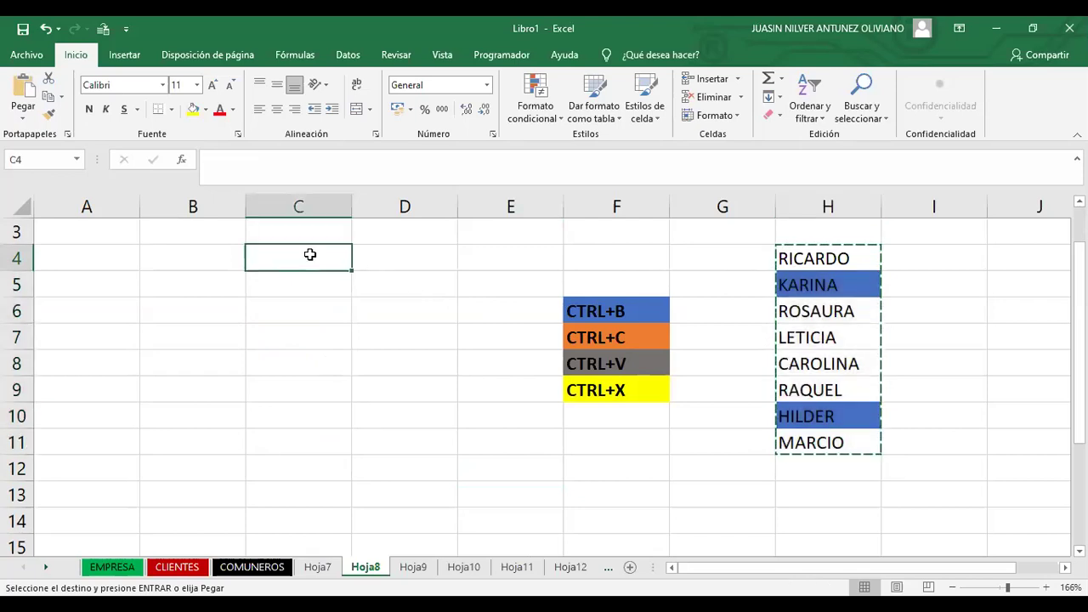
{"action": "key", "text": "ctrl+v"}
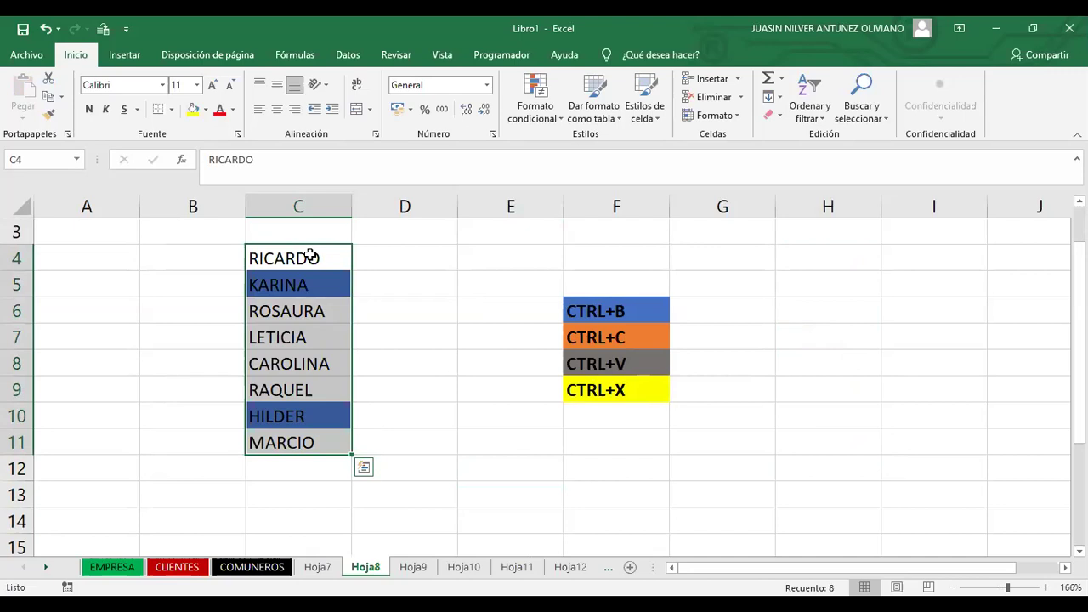
{"action": "key", "text": "Escape"}
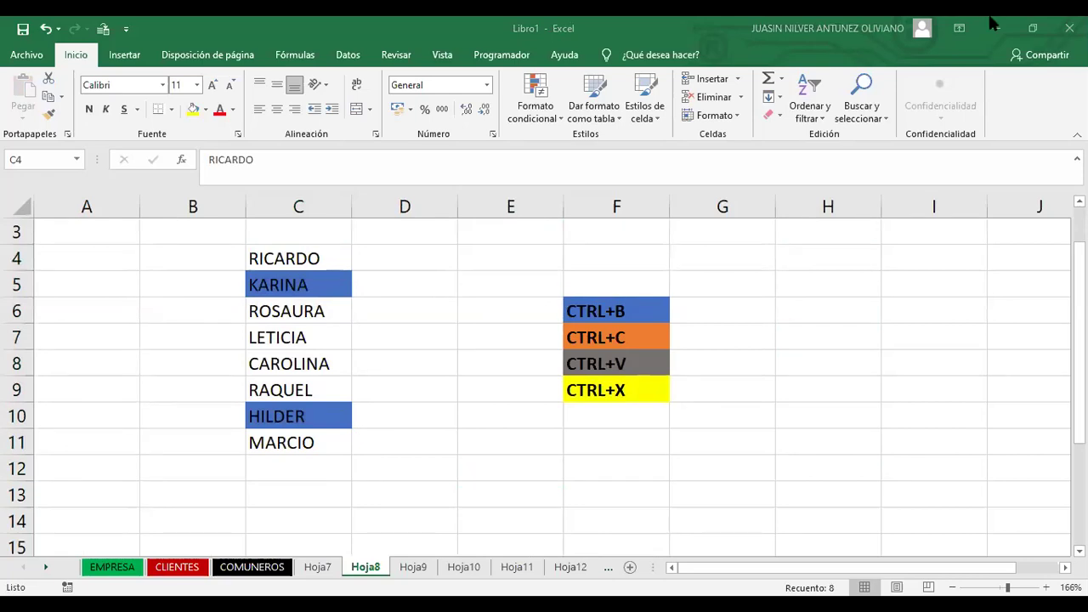
{"action": "left_click", "coordinate": [432, 414]}
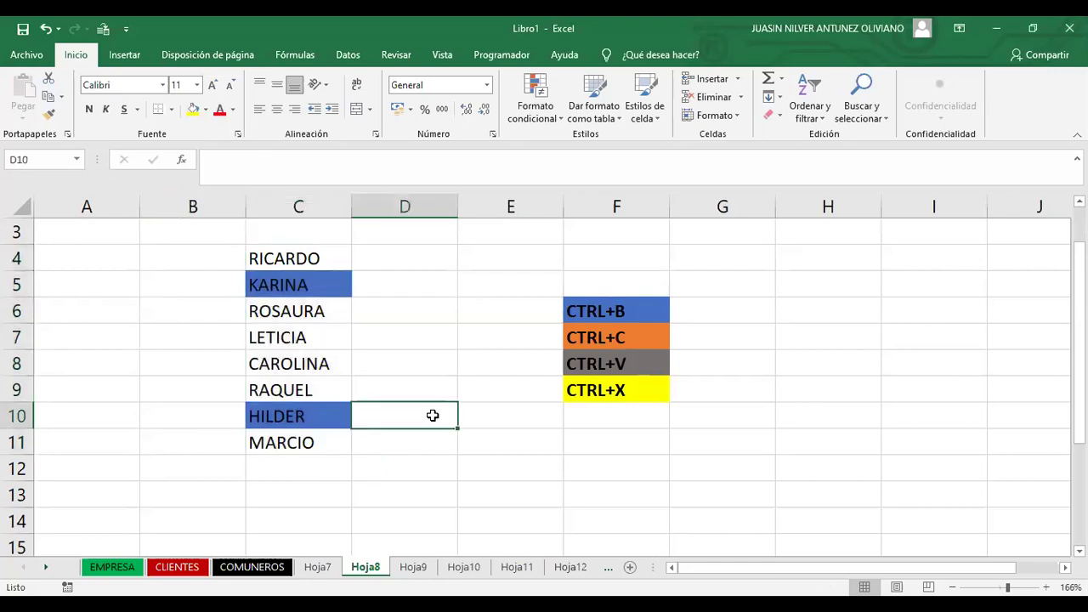
{"action": "key", "text": "ctrl+g"}
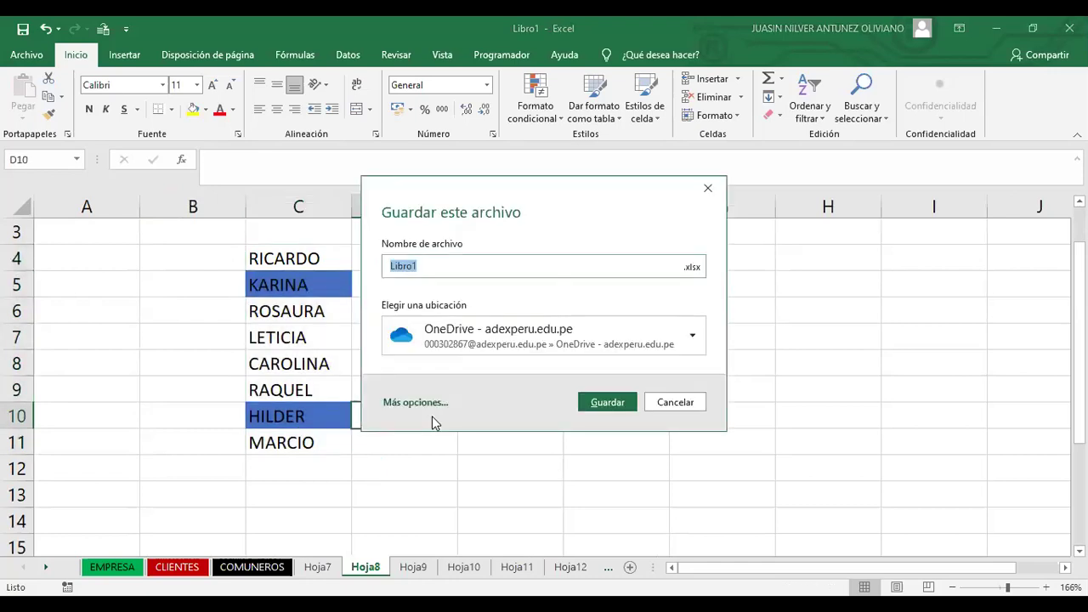
{"action": "left_click", "coordinate": [708, 188]}
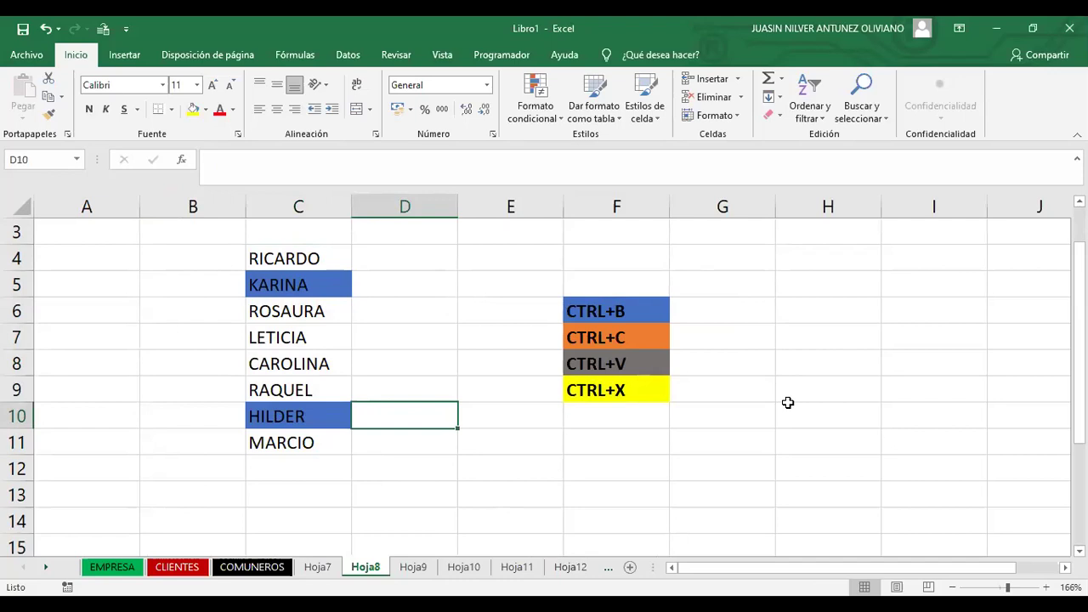
Enter the label 'CTRL+G' in cell F10
{"action": "left_click", "coordinate": [738, 414]}
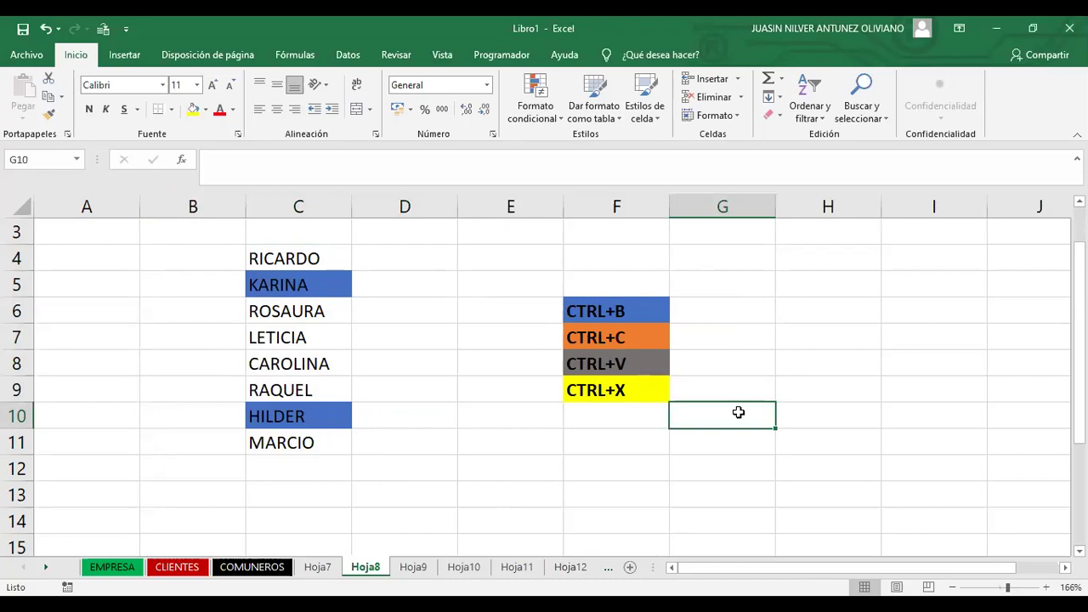
{"action": "left_click", "coordinate": [606, 418]}
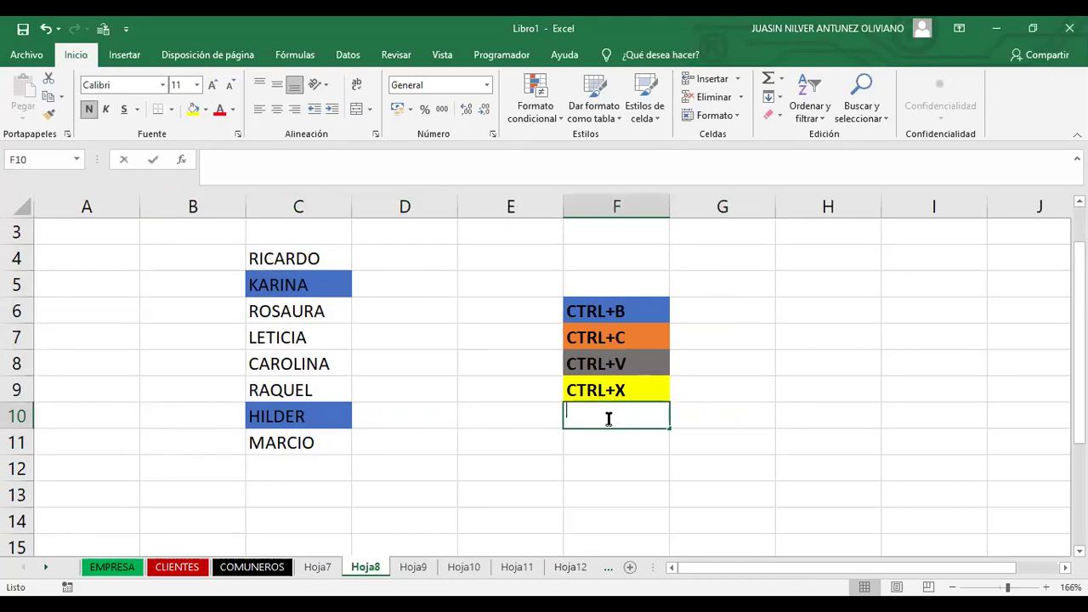
{"action": "type", "text": "CTRL+G"}
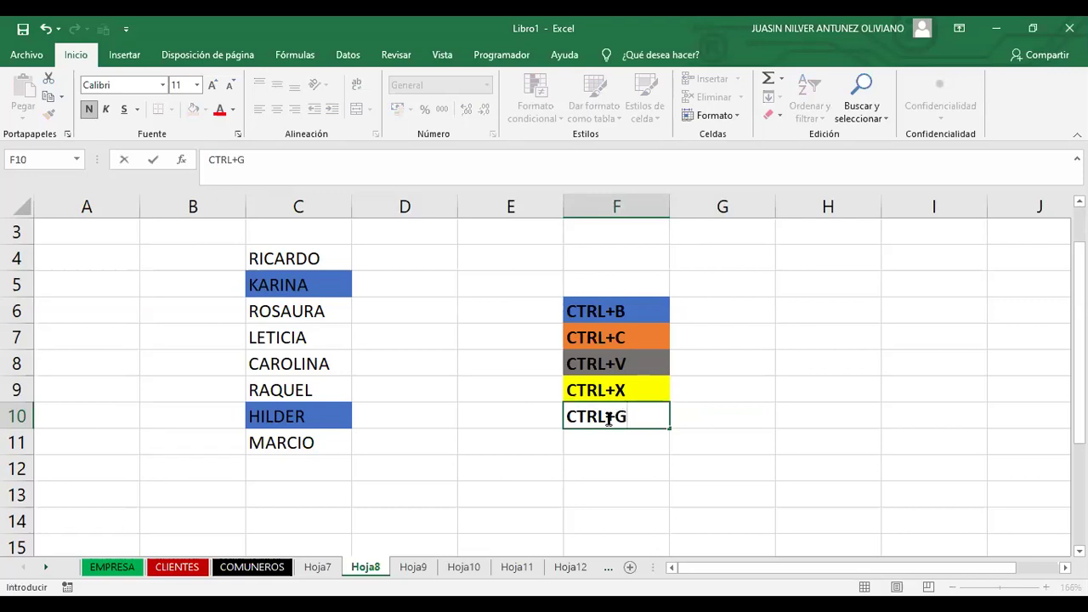
{"action": "key", "text": "Return"}
Enter the label 'CTRL+P' in cell F11
{"action": "type", "text": "C"}
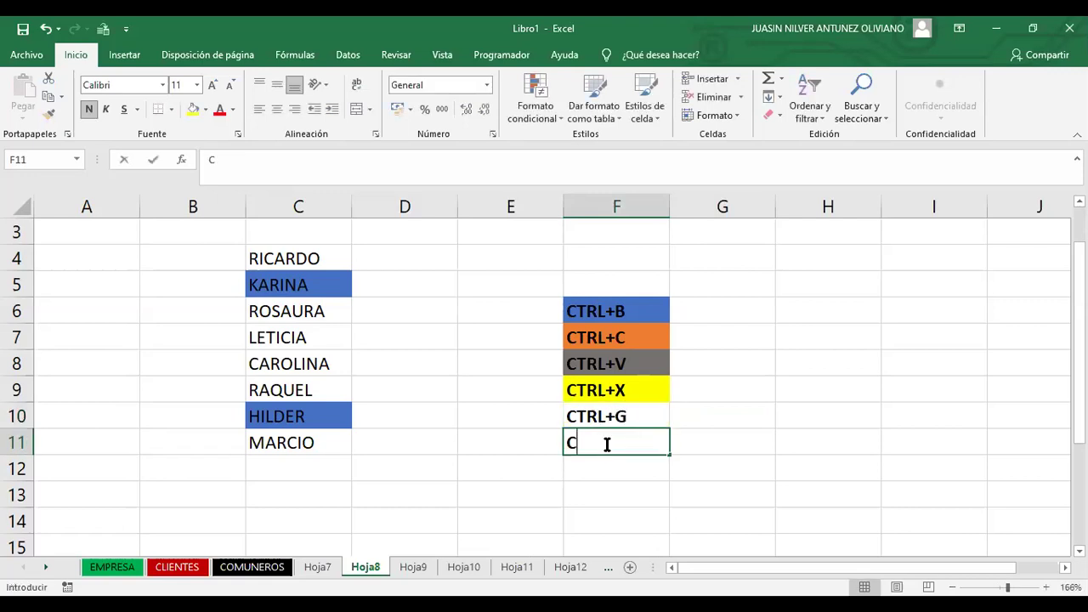
{"action": "type", "text": "R"}
{"action": "key", "text": "BackSpace"}
{"action": "type", "text": "TRÑ"}
{"action": "key", "text": "BackSpace"}
{"action": "type", "text": "L"}
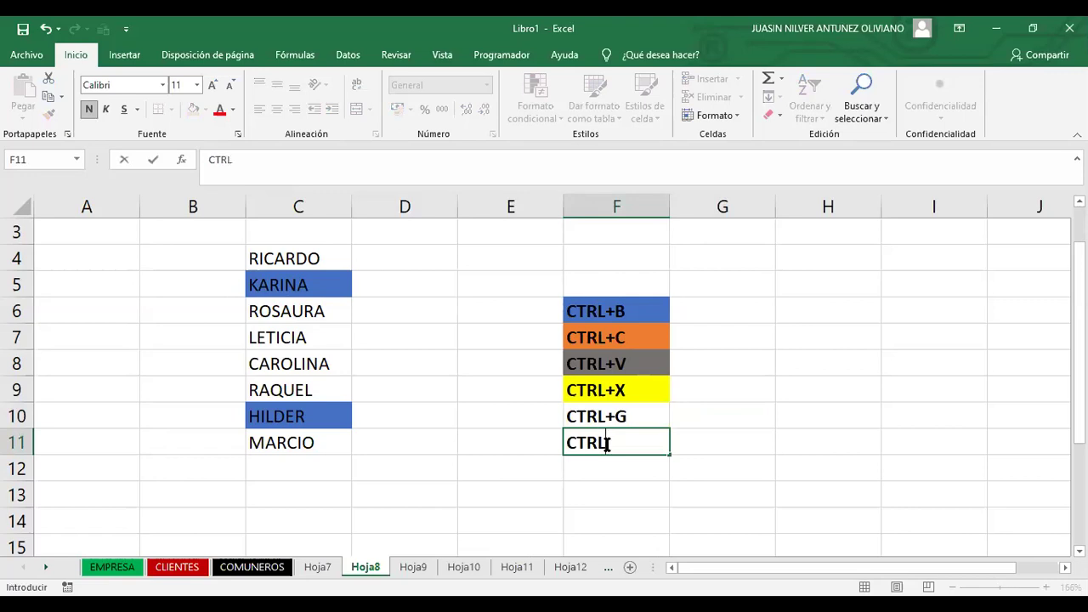
{"action": "type", "text": "+"}
{"action": "type", "text": "P"}
{"action": "left_click", "coordinate": [702, 478]}
Fill the CTRL+P cell F11 with yellow
{"action": "left_click", "coordinate": [622, 448]}
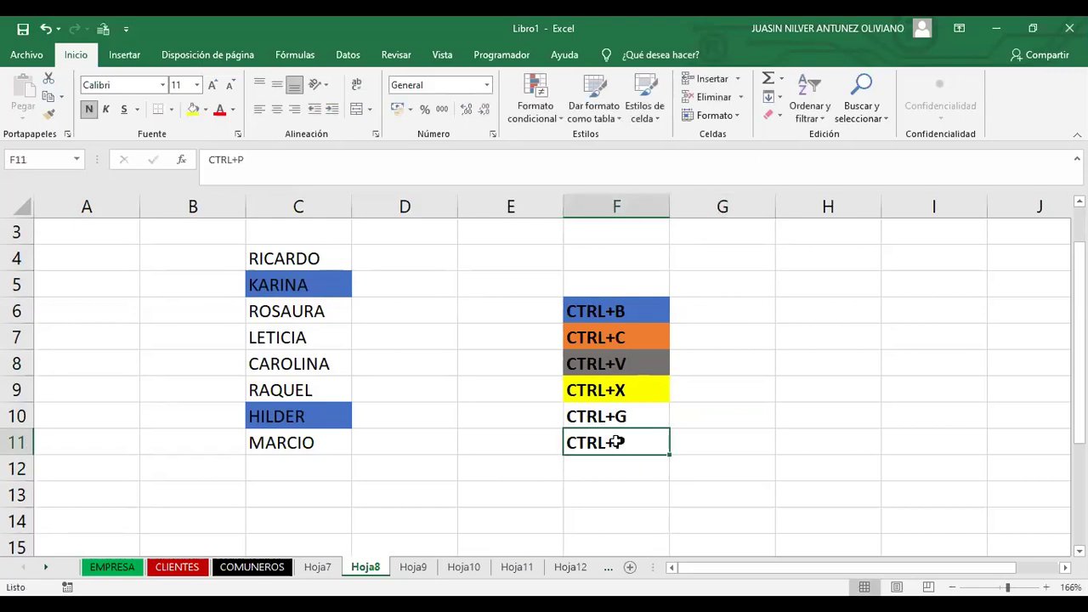
{"action": "left_click", "coordinate": [502, 474]}
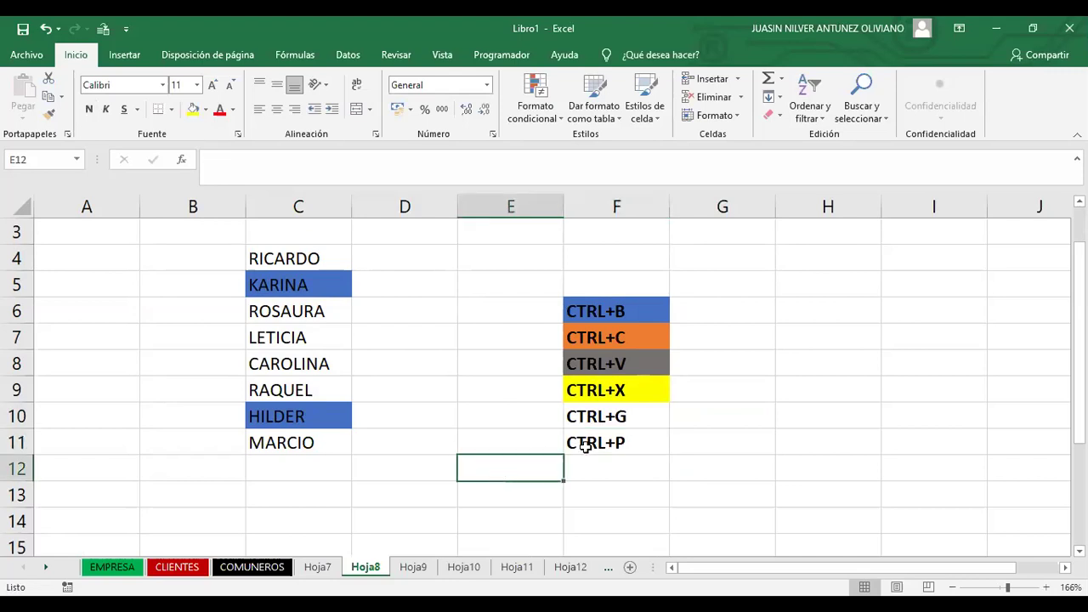
{"action": "left_click", "coordinate": [590, 444]}
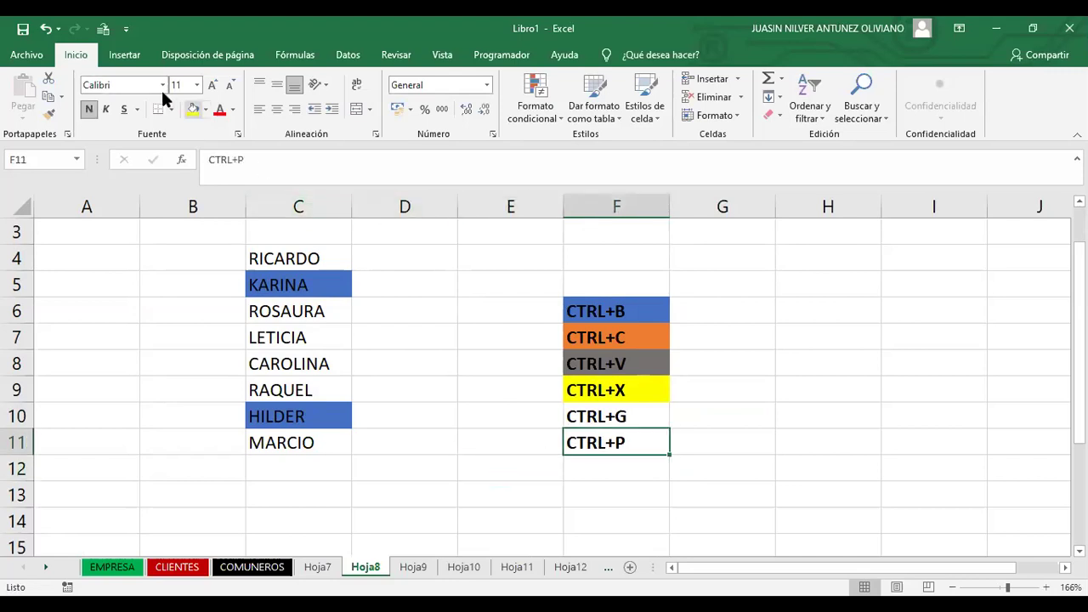
{"action": "left_click", "coordinate": [193, 109]}
{"action": "left_click", "coordinate": [453, 493]}
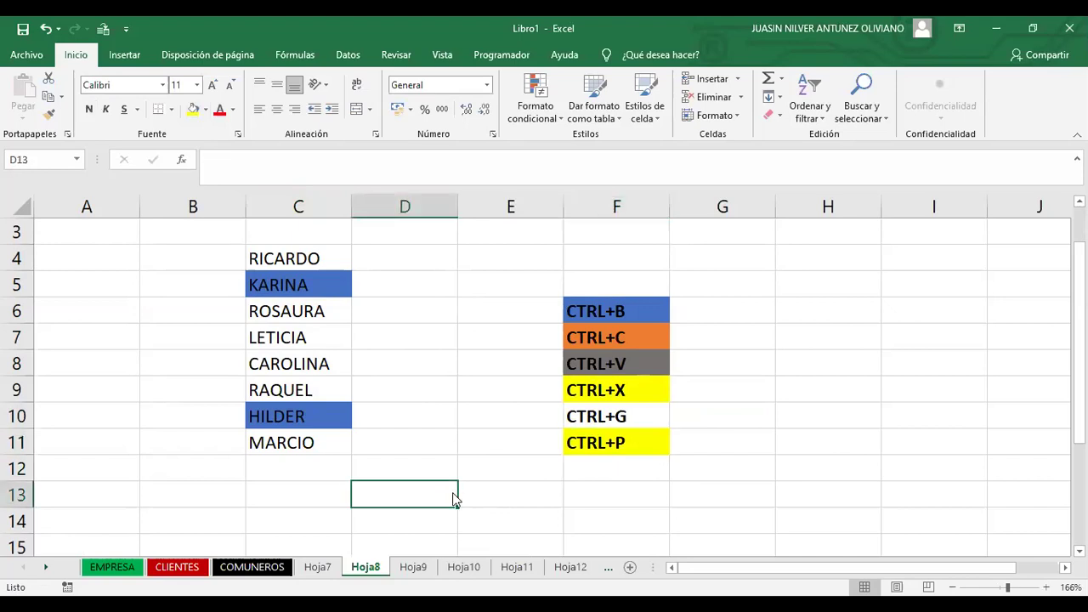
{"action": "key", "text": "ctrl+p"}
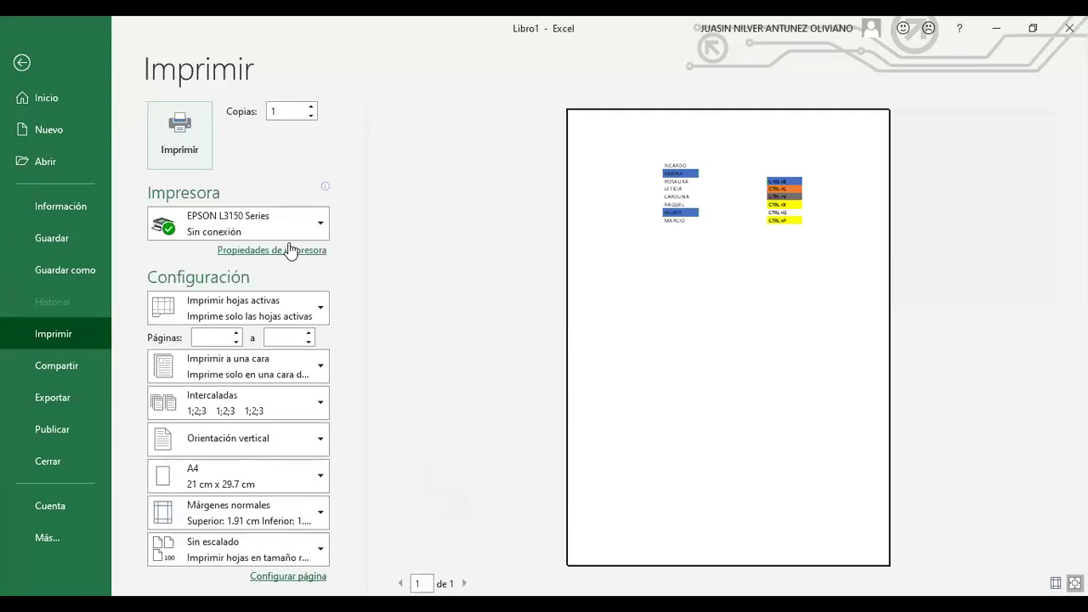
Show the Imprimir page with EPSON L3150 Series selected as the printer
{"action": "left_click", "coordinate": [323, 230]}
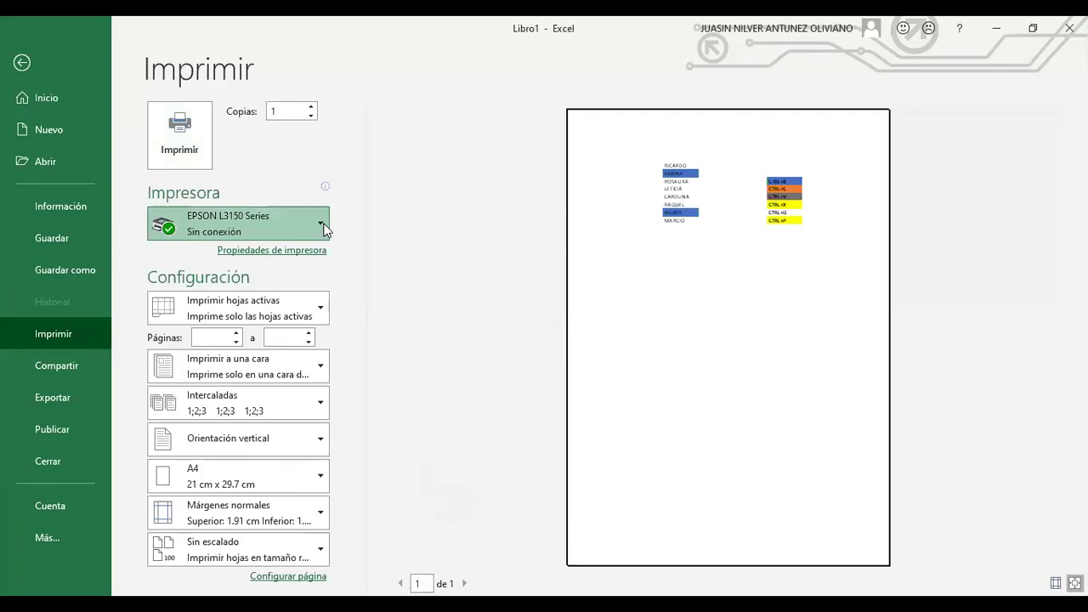
{"action": "left_click", "coordinate": [324, 230]}
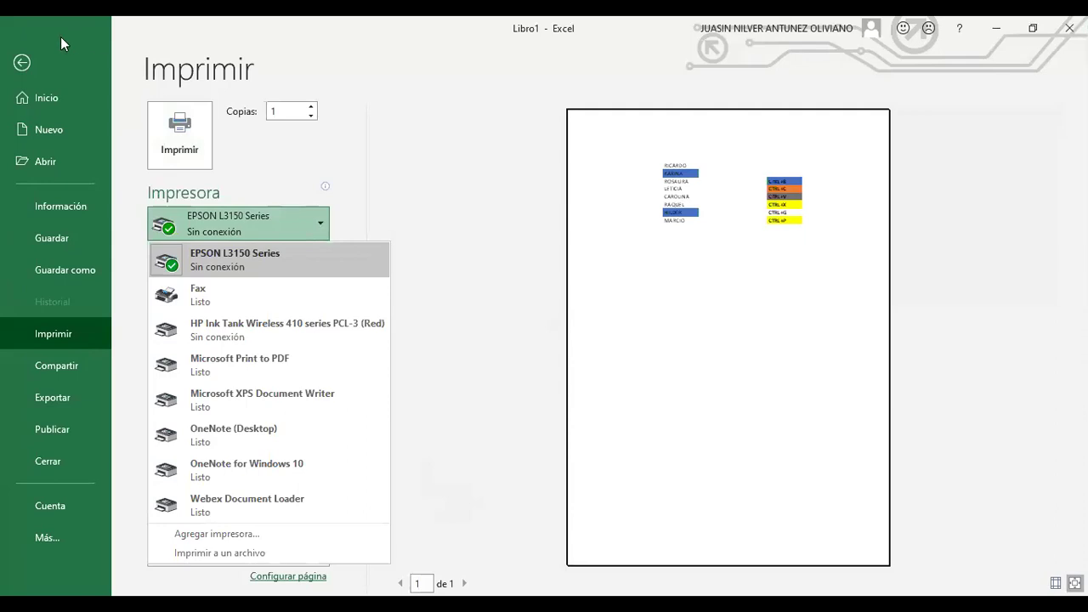
{"action": "left_click", "coordinate": [21, 63]}
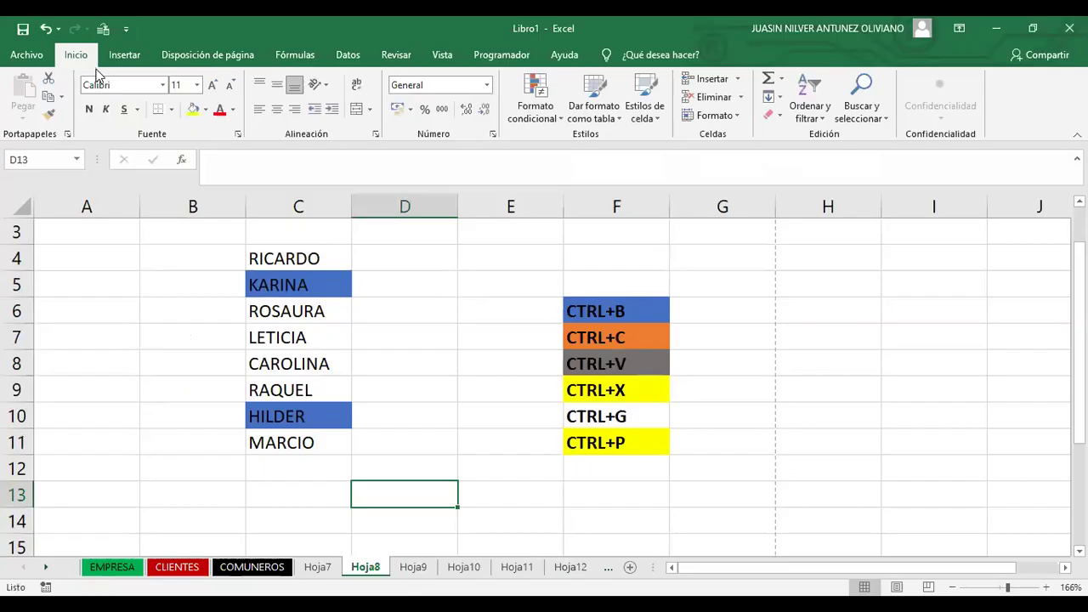
{"action": "left_click", "coordinate": [28, 55]}
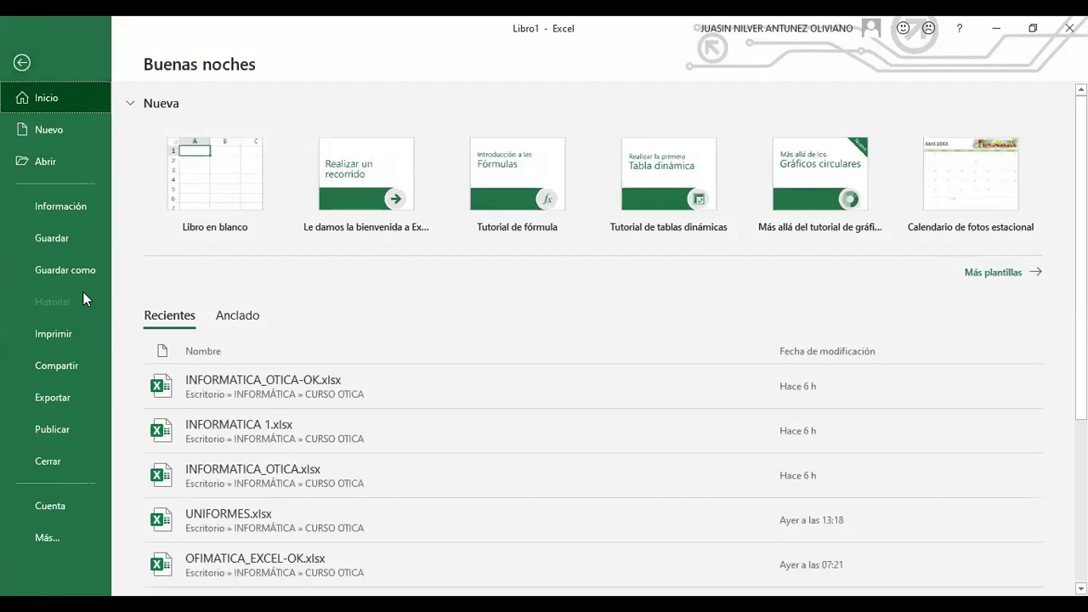
{"action": "left_click", "coordinate": [66, 339]}
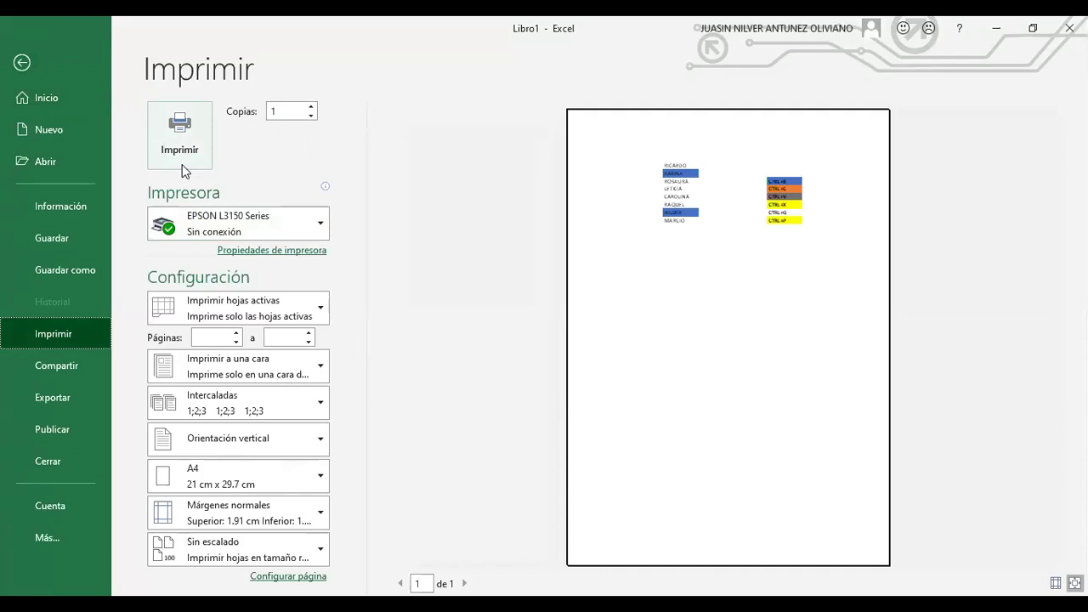
{"action": "left_click", "coordinate": [26, 62]}
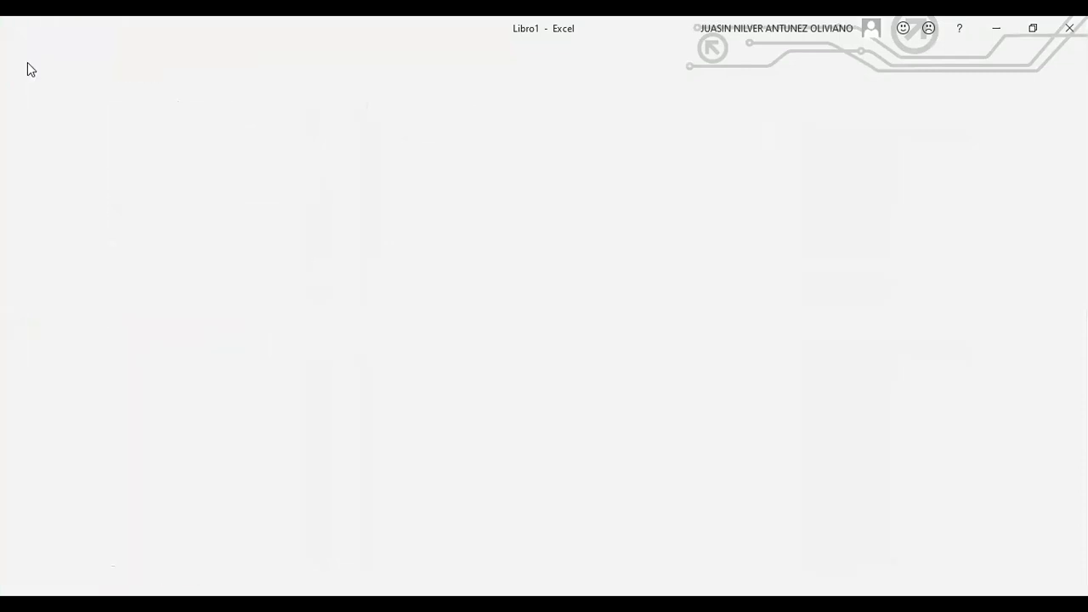
{"action": "key", "text": "ctrl+p"}
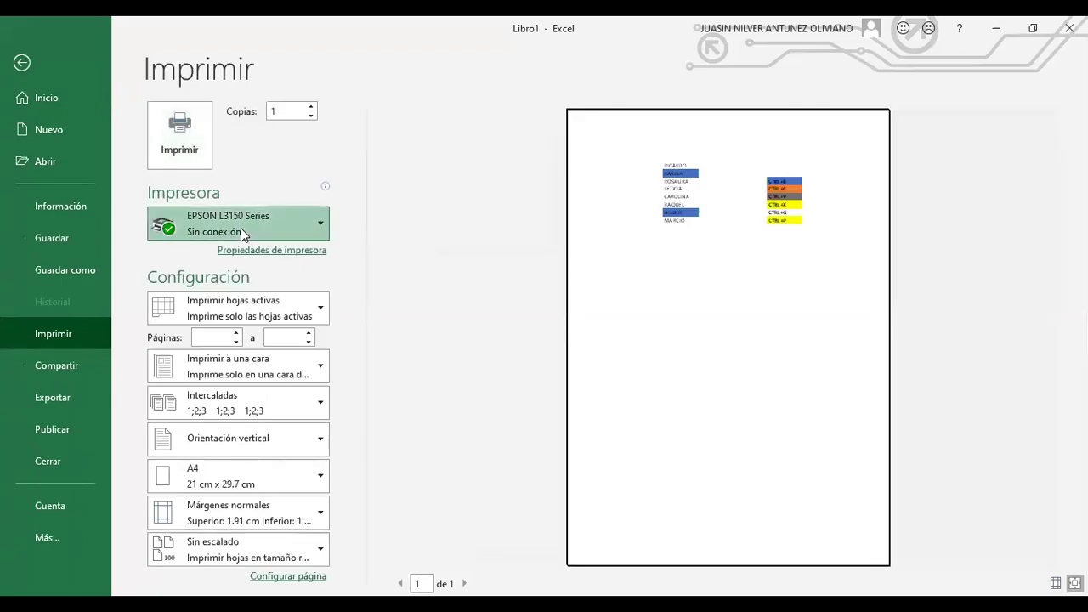
{"action": "left_click", "coordinate": [240, 228]}
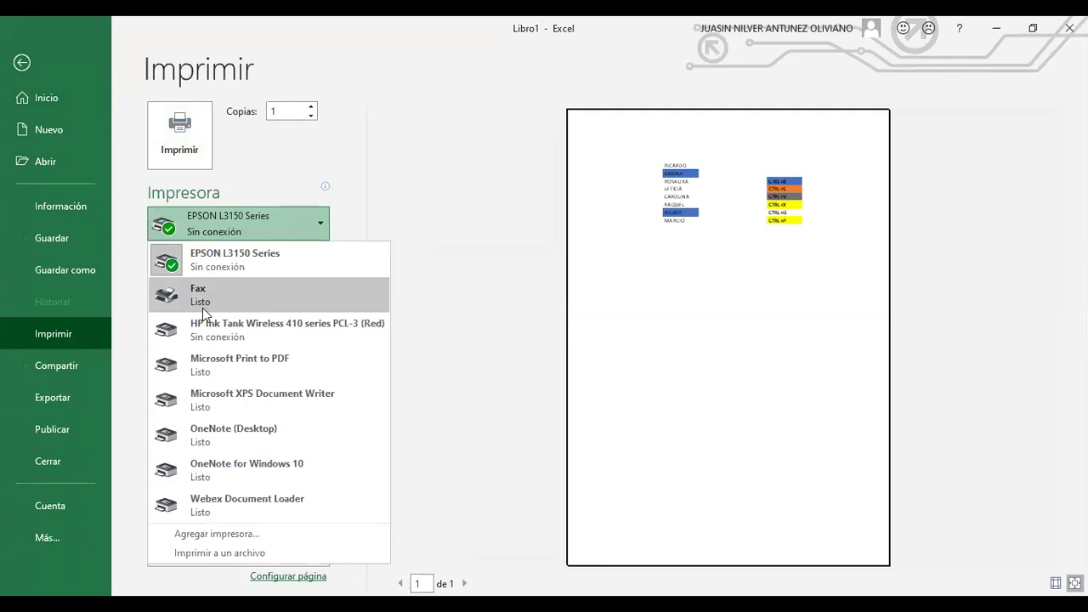
{"action": "left_click", "coordinate": [240, 269]}
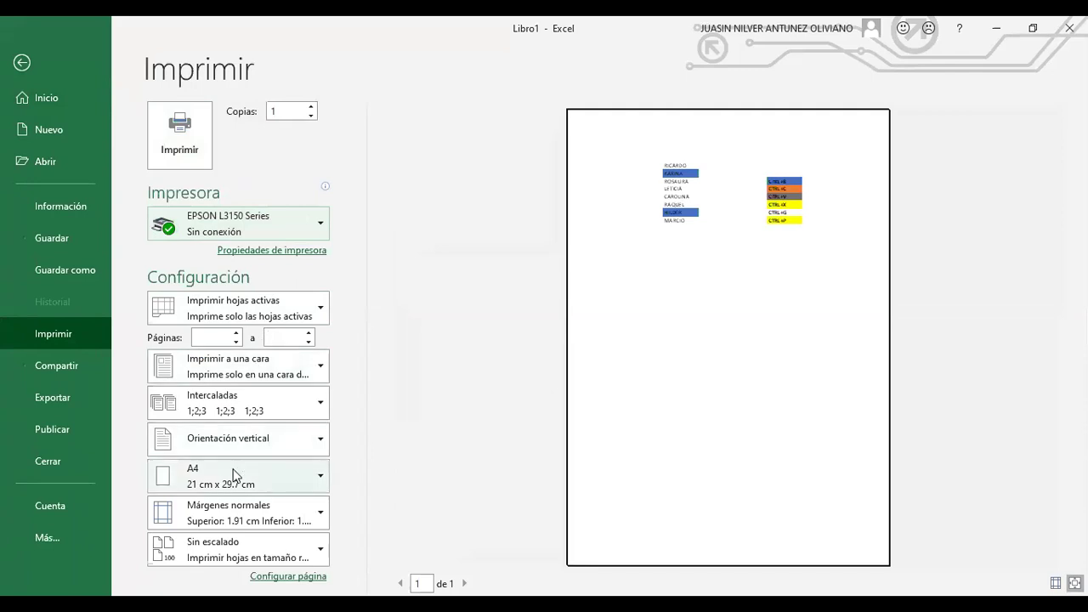
Switch the printout to Orientación horizontal and set the page range to 1–20
{"action": "left_click", "coordinate": [261, 449]}
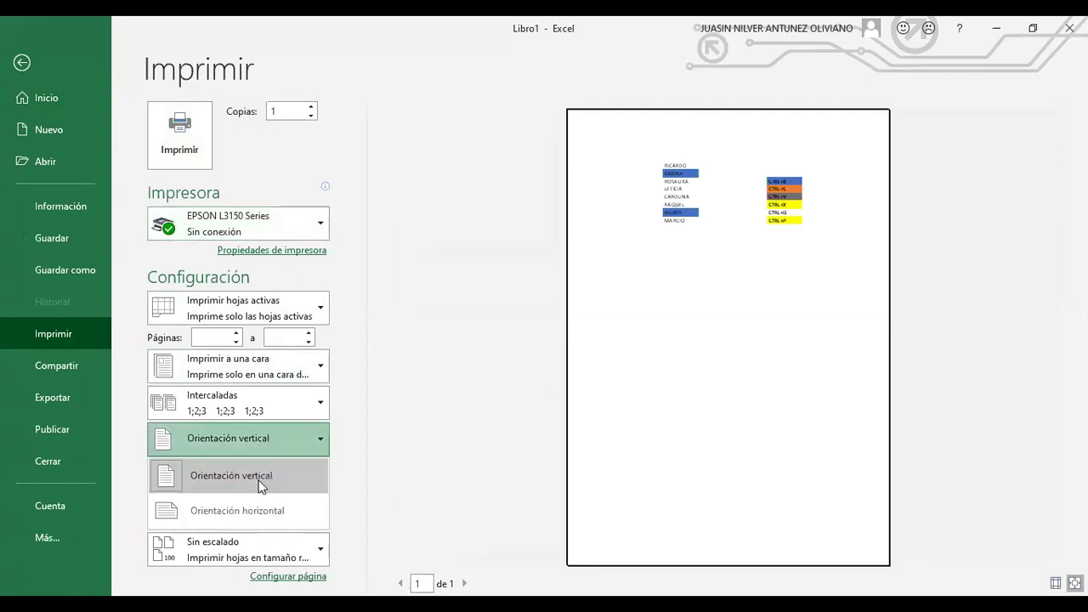
{"action": "left_click", "coordinate": [247, 511]}
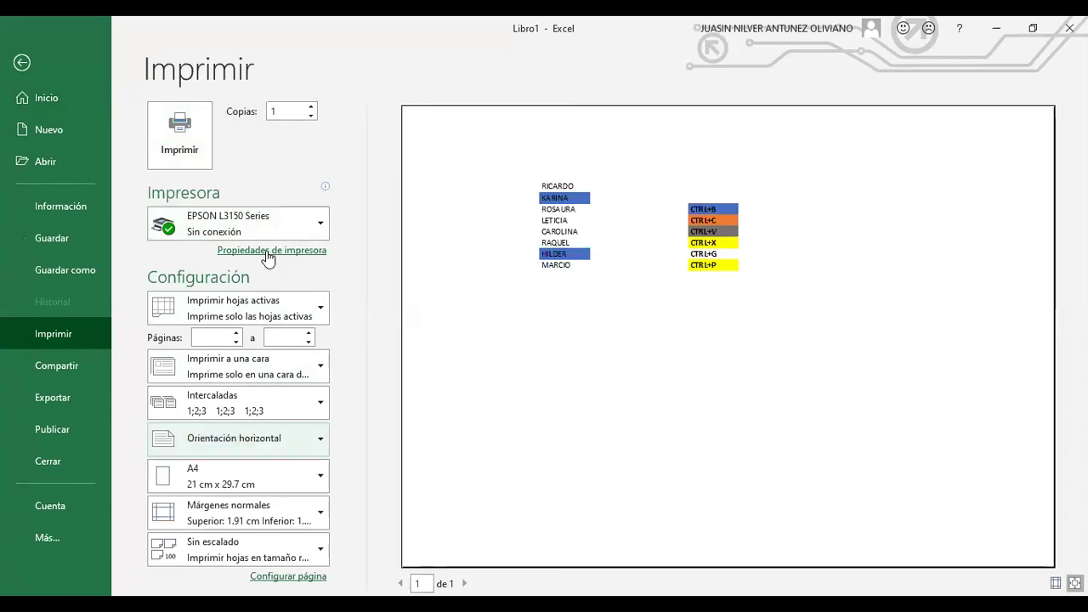
{"action": "key", "text": "Up"}
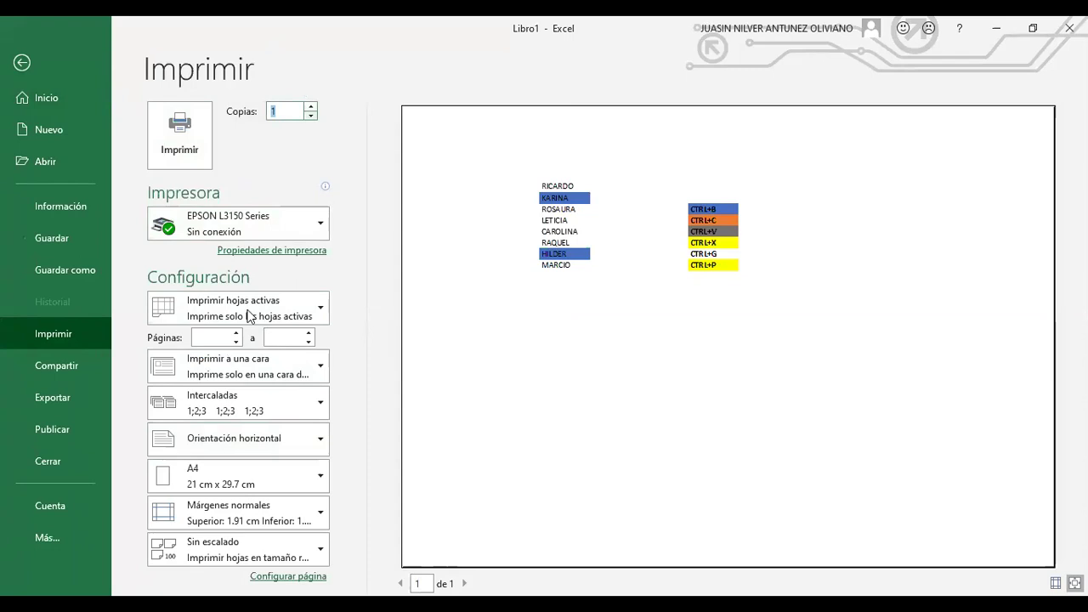
{"action": "left_click", "coordinate": [205, 337]}
{"action": "type", "text": "1"}
{"action": "left_click", "coordinate": [293, 336]}
{"action": "type", "text": "20"}
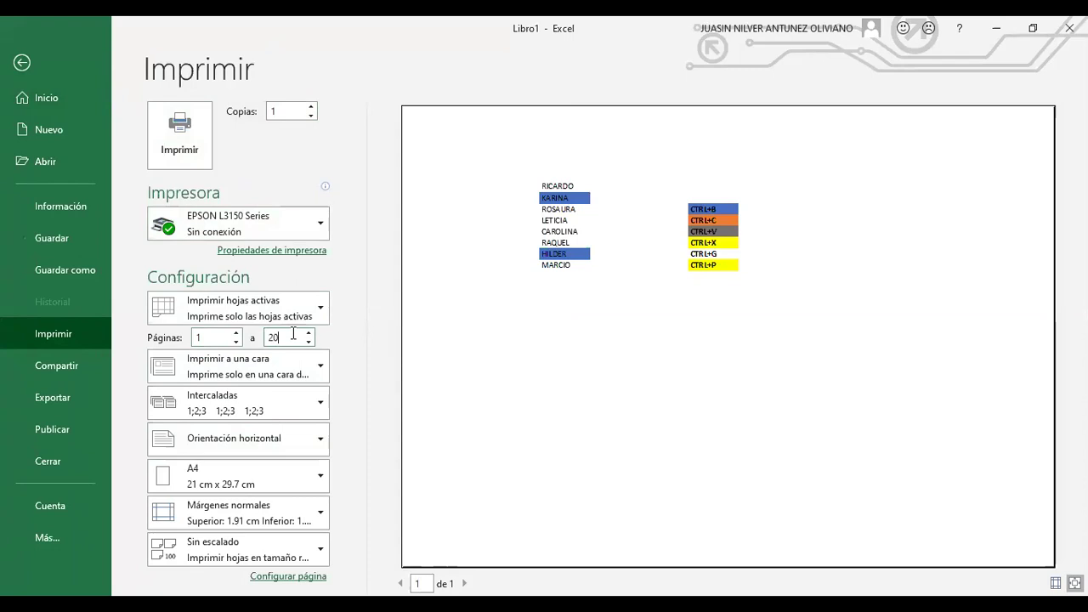
{"action": "left_click", "coordinate": [260, 252]}
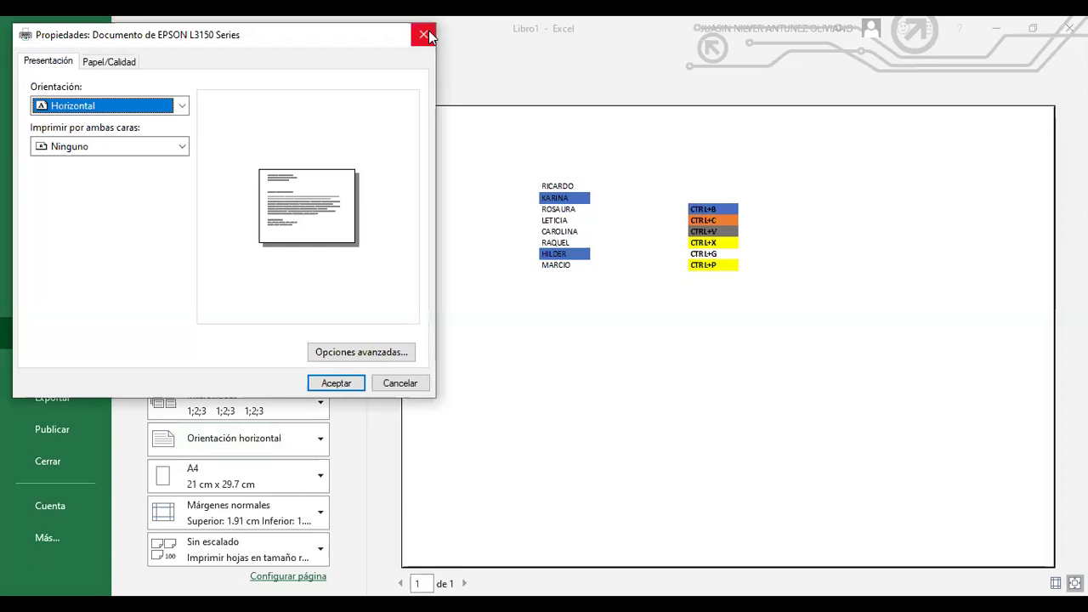
{"action": "left_click", "coordinate": [423, 34]}
{"action": "left_click", "coordinate": [293, 578]}
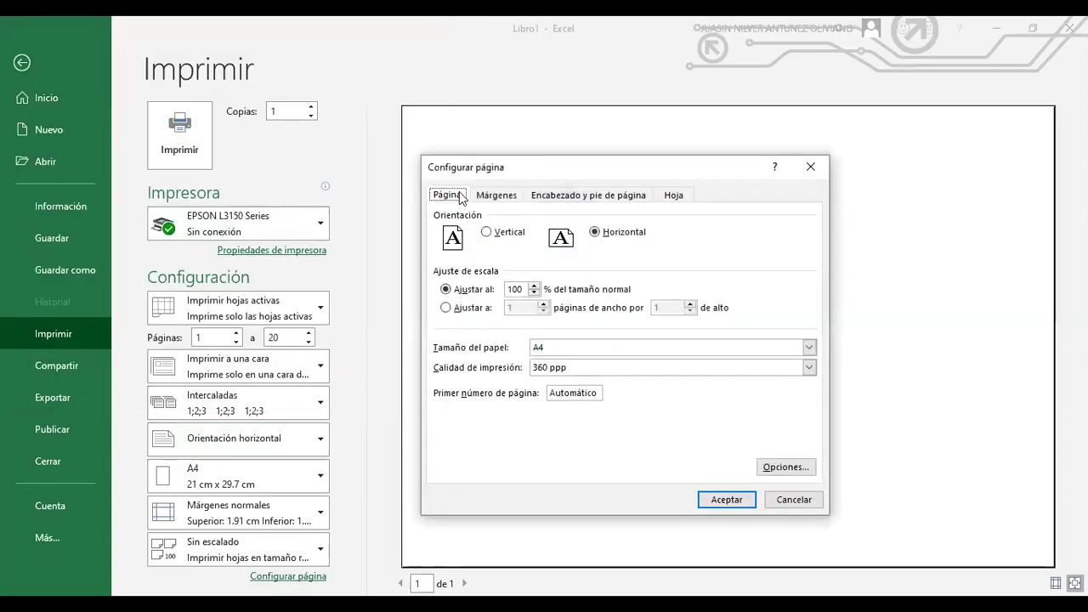
{"action": "left_click", "coordinate": [499, 197]}
{"action": "left_click", "coordinate": [552, 197]}
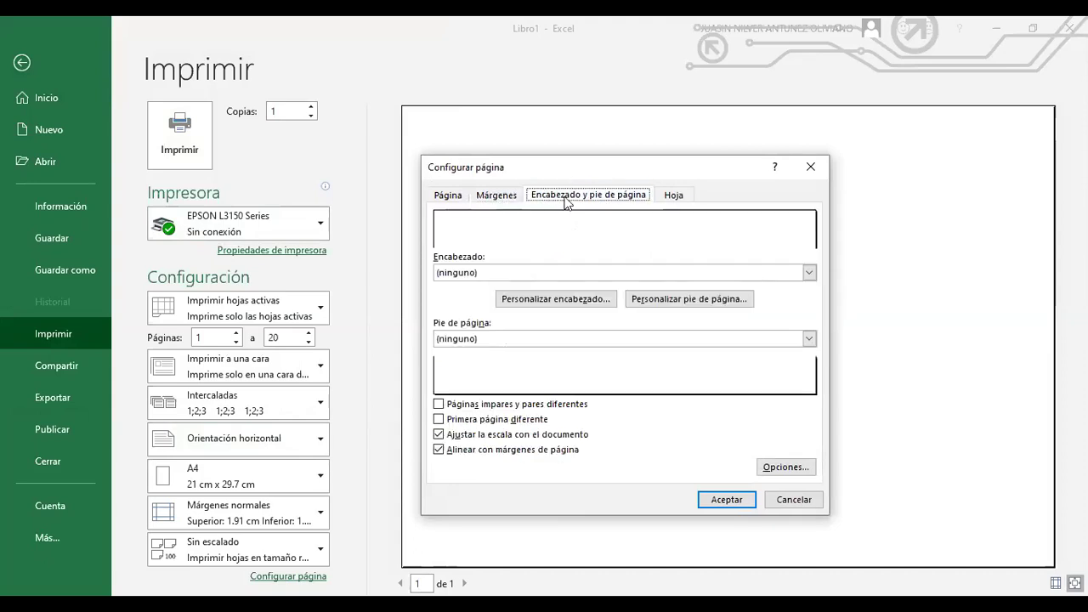
{"action": "left_click", "coordinate": [498, 197]}
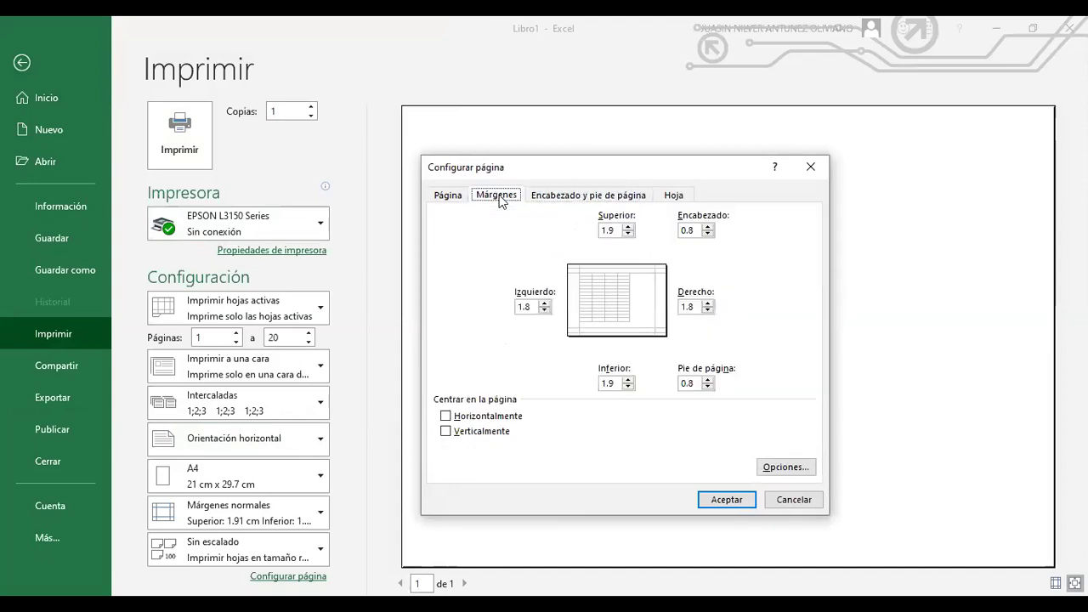
{"action": "left_click", "coordinate": [444, 194]}
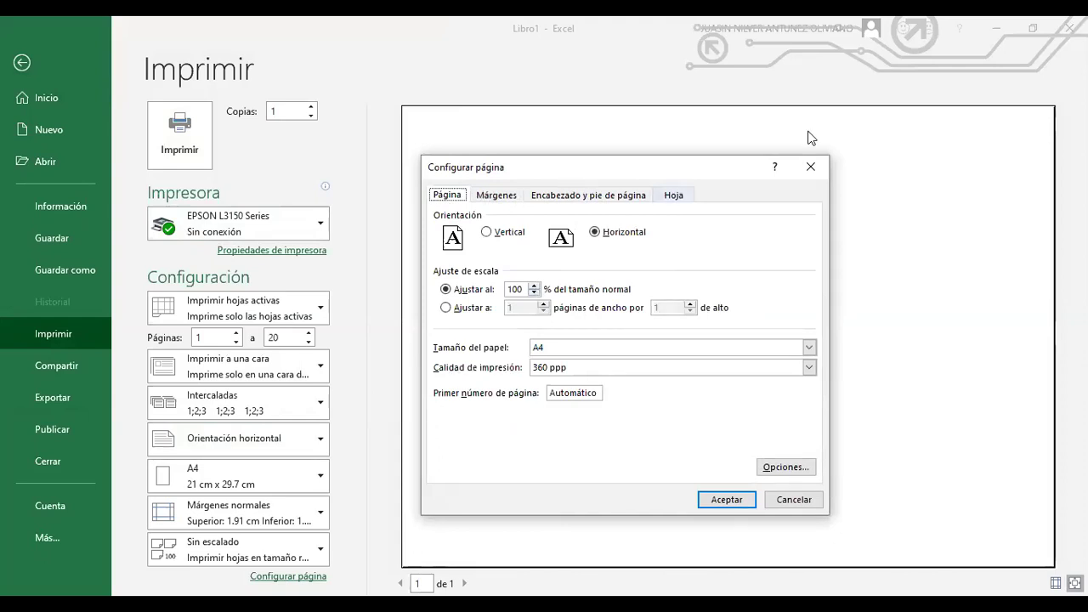
{"action": "left_click", "coordinate": [810, 165]}
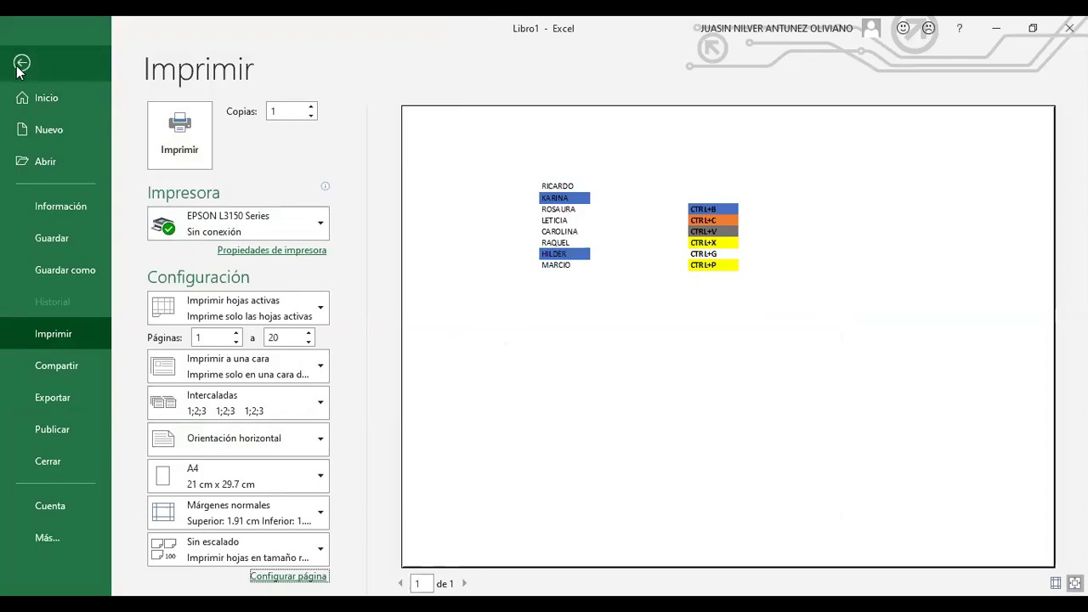
Back on Hoja8, enter the label 'CTRL+Z' in cell F12
{"action": "left_click", "coordinate": [22, 64]}
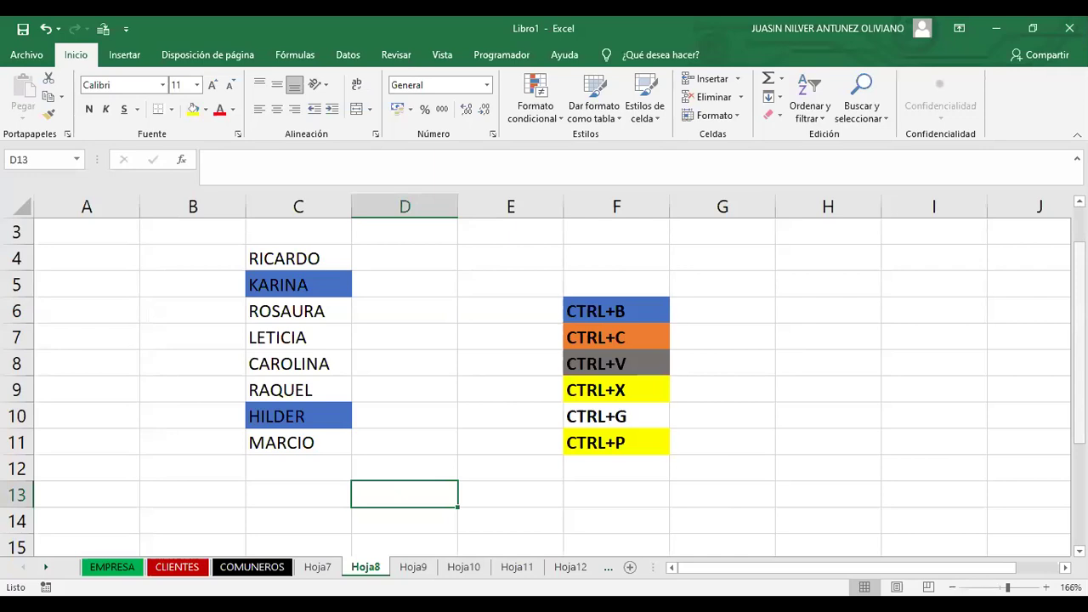
{"action": "scroll", "coordinate": [626, 454], "scroll_direction": "down", "scroll_amount": 1}
{"action": "left_click", "coordinate": [625, 450]}
{"action": "type", "text": "CTRL+"}
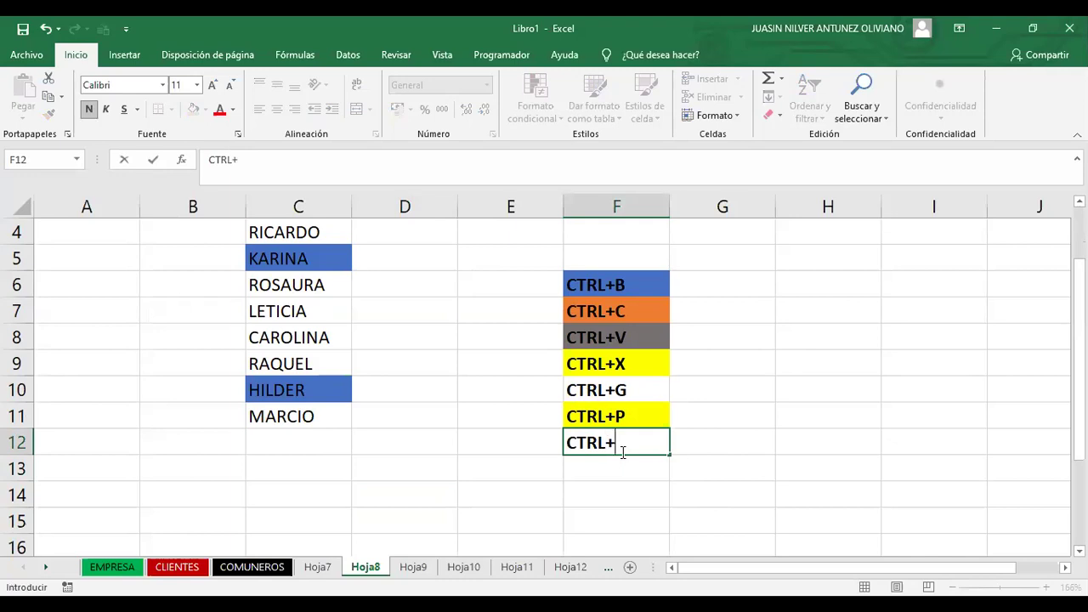
{"action": "type", "text": "Z"}
{"action": "left_click", "coordinate": [606, 489]}
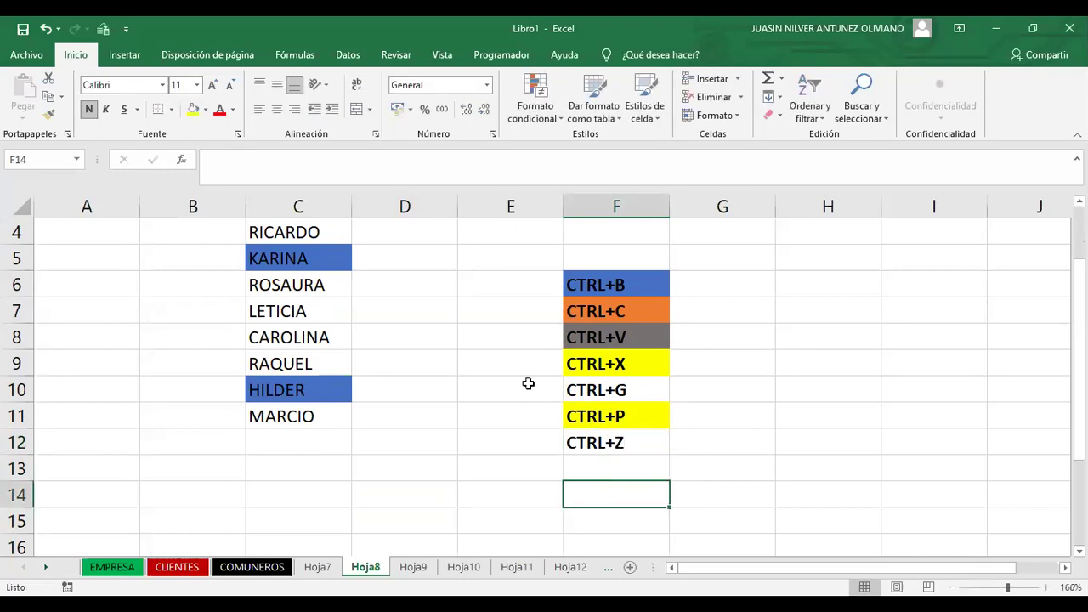
Undo and redo the CTRL+Z entry with Ctrl+Z and Ctrl+Y, ending undone
{"action": "left_click_drag", "start_coordinate": [291, 233], "coordinate": [314, 413]}
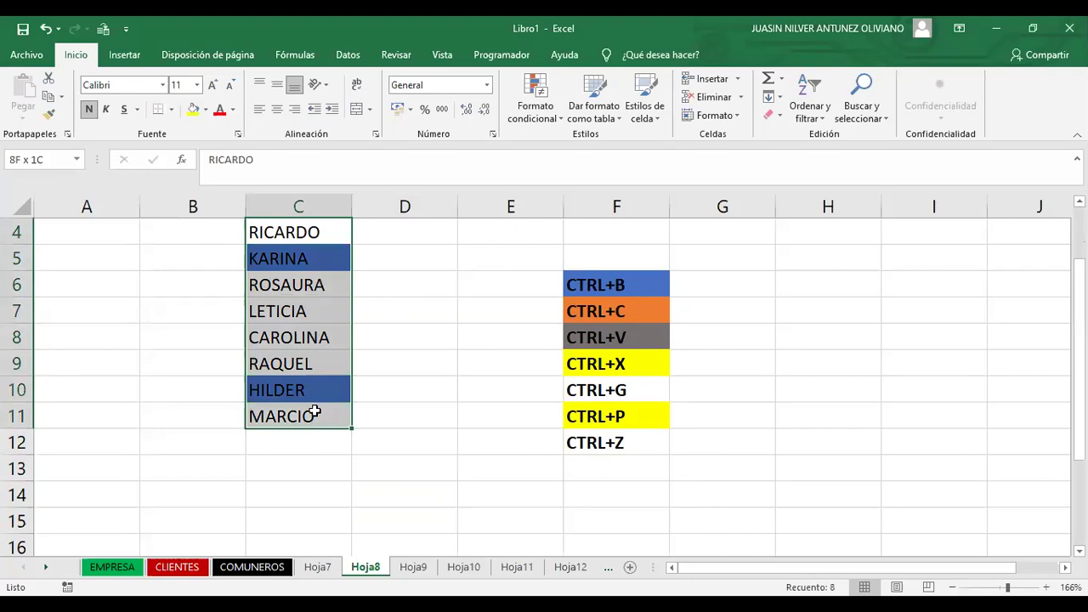
{"action": "key", "text": "ctrl+z"}
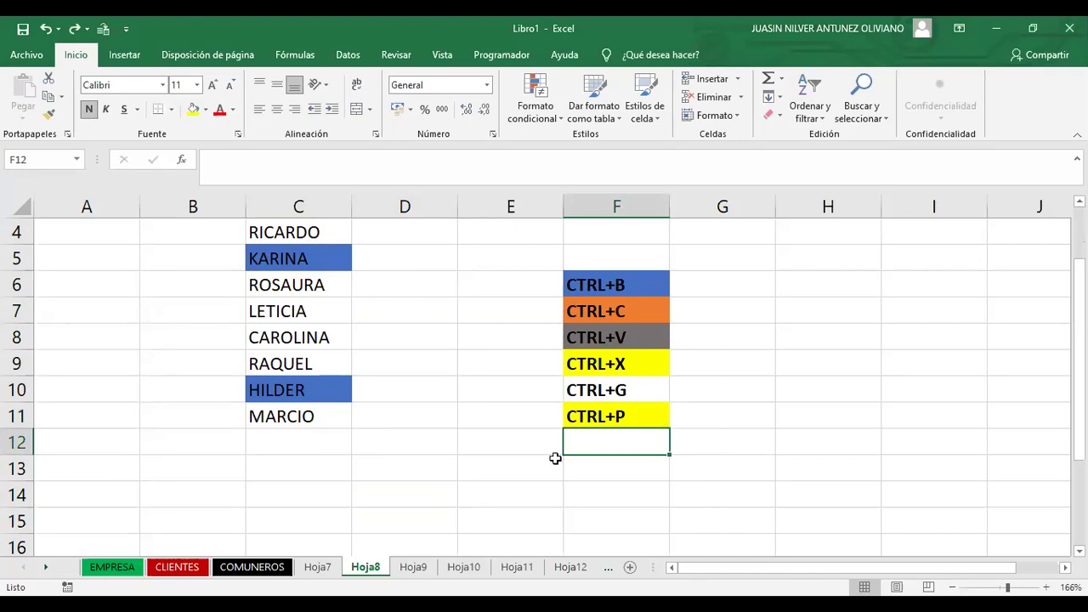
{"action": "key", "text": "ctrl+y"}
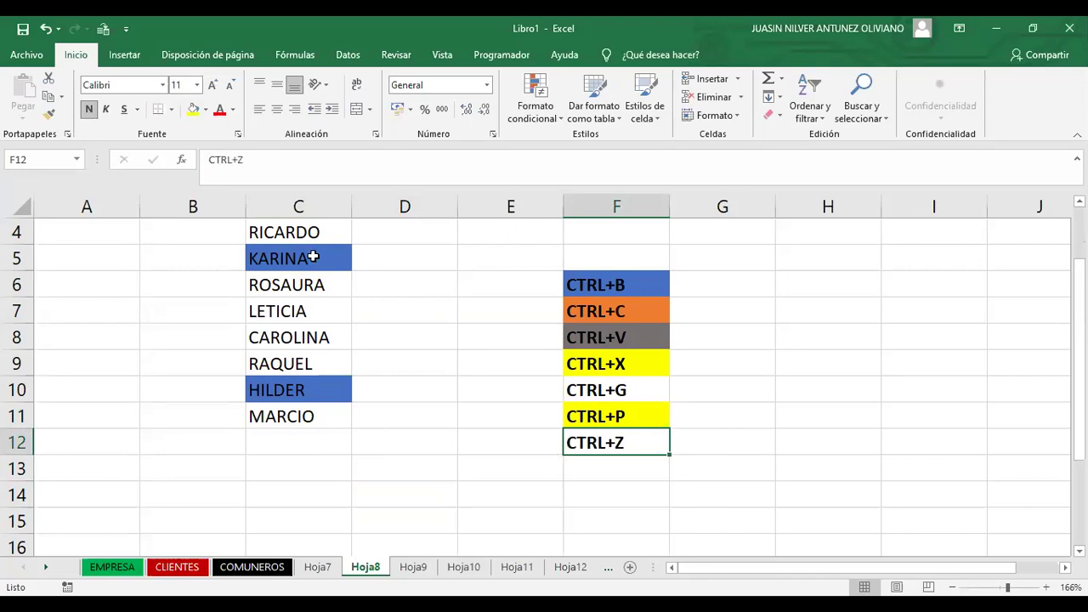
{"action": "left_click", "coordinate": [291, 232]}
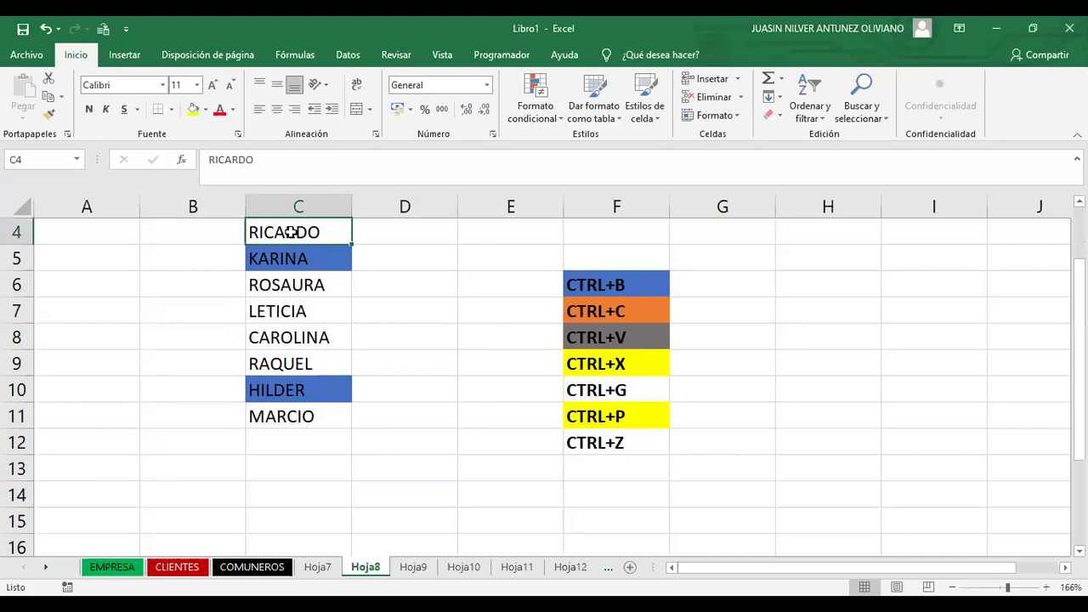
{"action": "left_click_drag", "start_coordinate": [293, 241], "coordinate": [349, 340]}
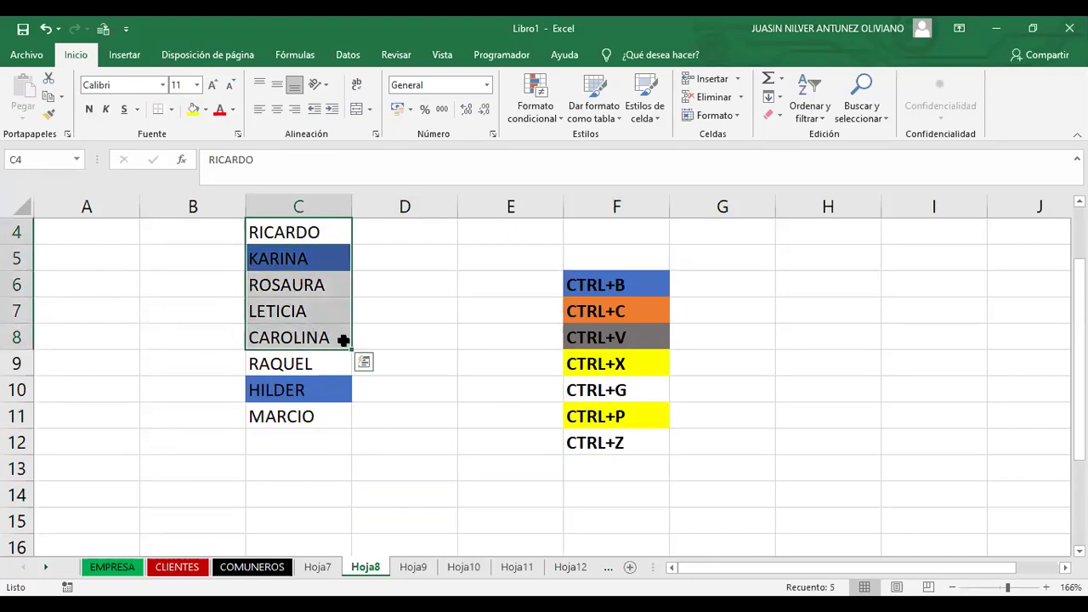
{"action": "left_click", "coordinate": [600, 438]}
{"action": "left_click_drag", "start_coordinate": [301, 229], "coordinate": [295, 418]}
{"action": "key", "text": "ctrl+z"}
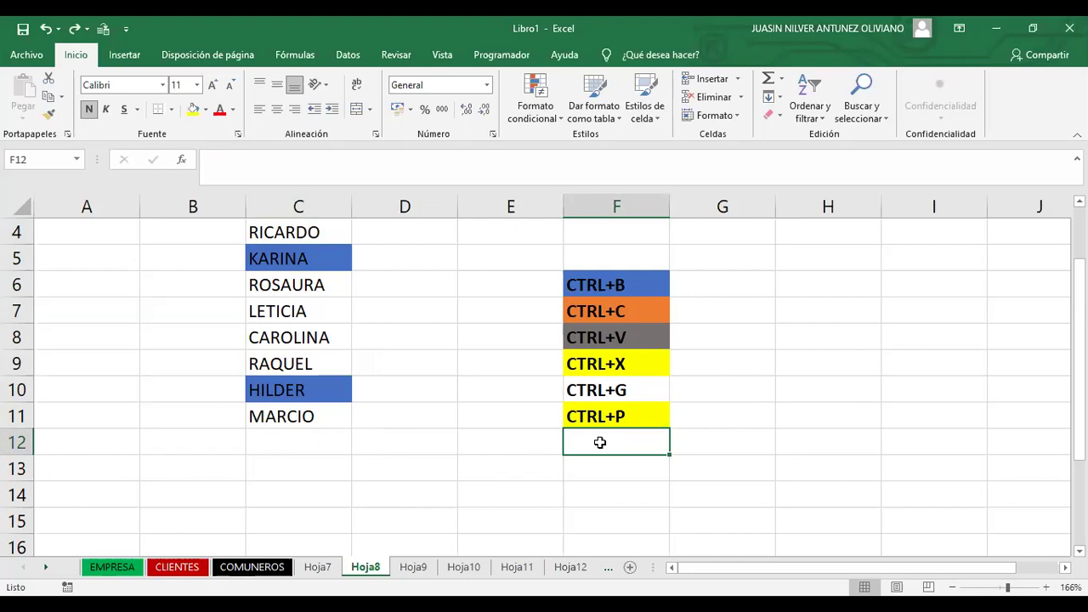
Restore the CTRL+Z label in F12 and enter 'CTRL+Y' in F13
{"action": "key", "text": "ctrl+y"}
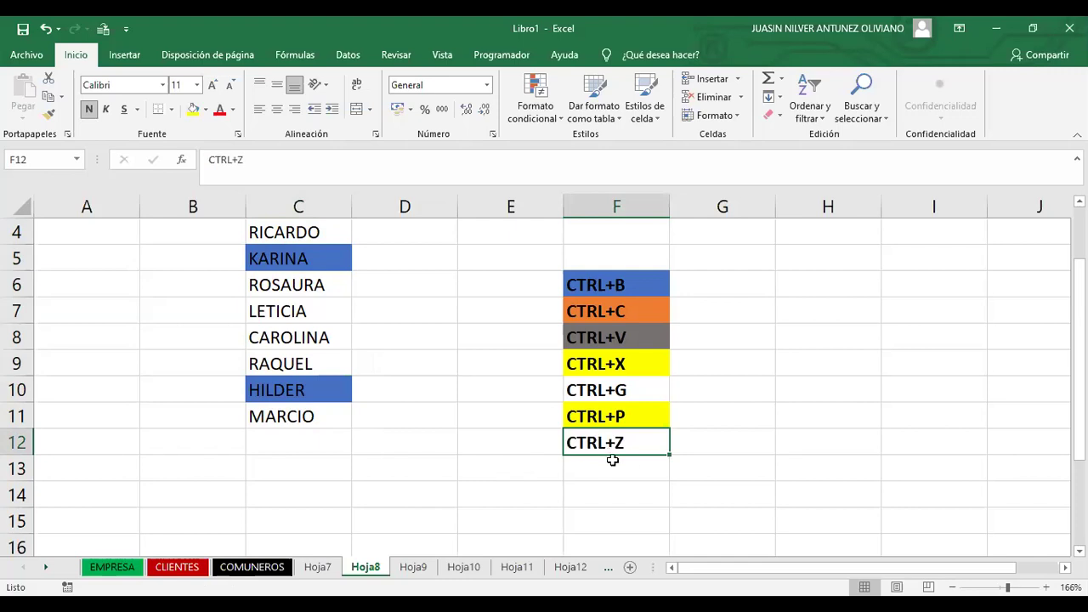
{"action": "left_click", "coordinate": [612, 463]}
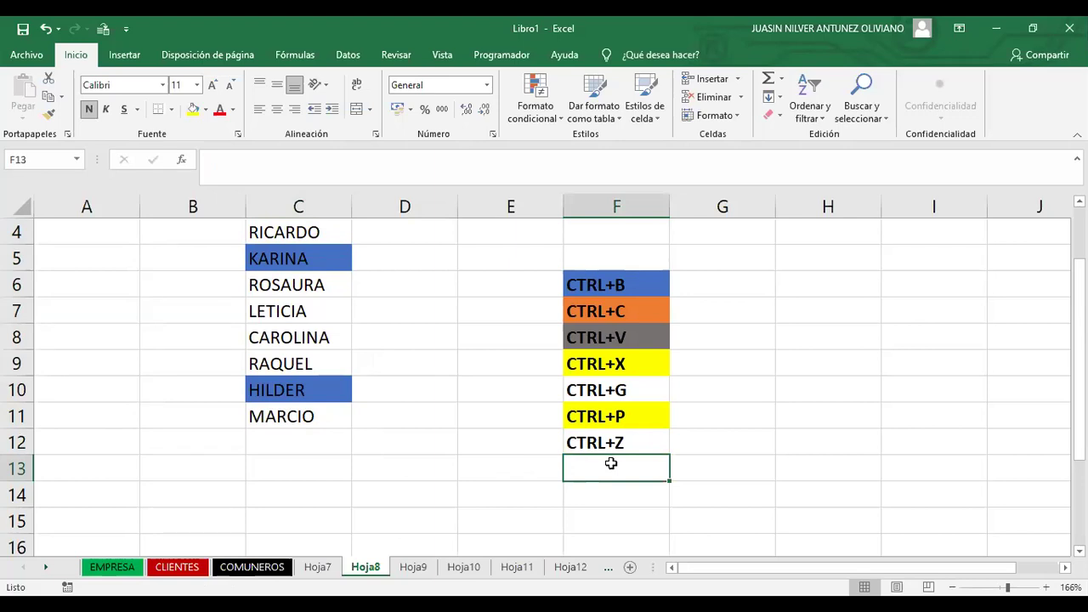
{"action": "type", "text": "CTRL+Y"}
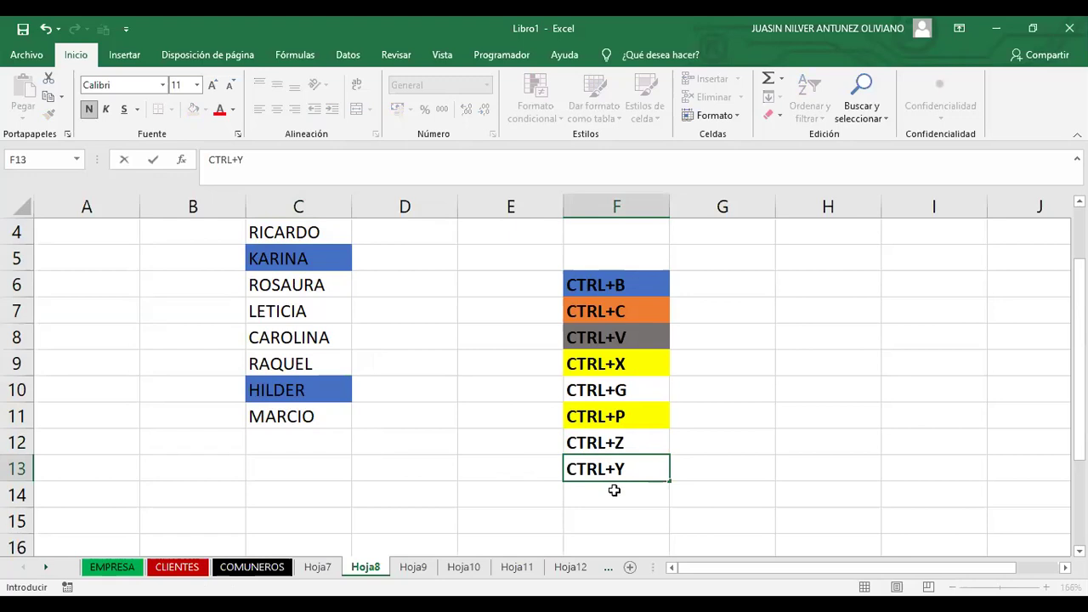
{"action": "key", "text": "Return"}
Repeat the yellow fill on the CTRL+Y cell F13
{"action": "left_click", "coordinate": [624, 466]}
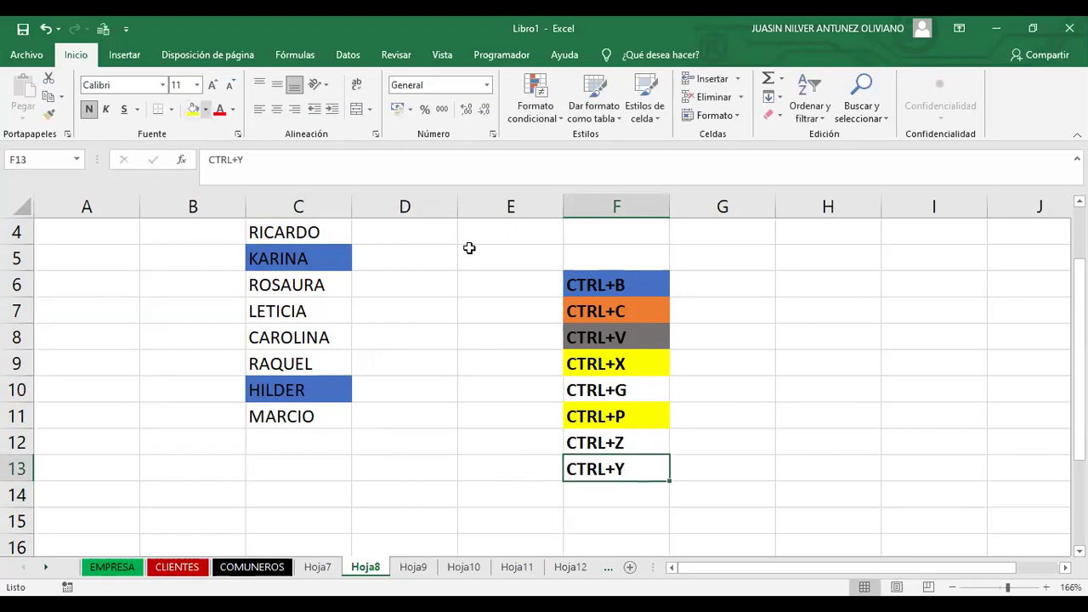
{"action": "key", "text": "ctrl+y"}
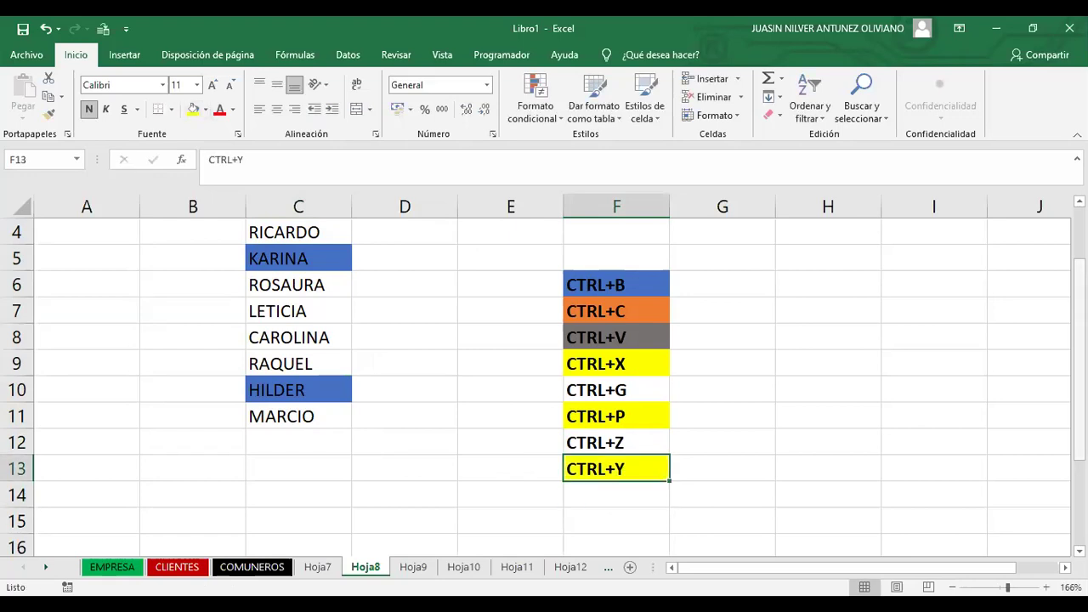
{"action": "scroll", "coordinate": [552, 383], "scroll_direction": "down", "scroll_amount": 2}
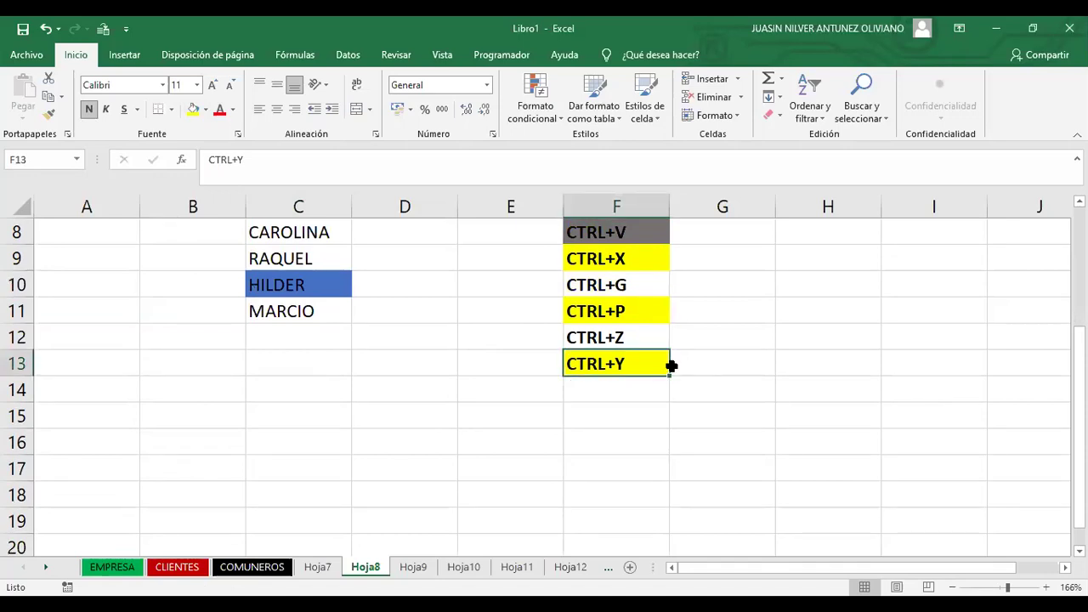
{"action": "left_click", "coordinate": [642, 387]}
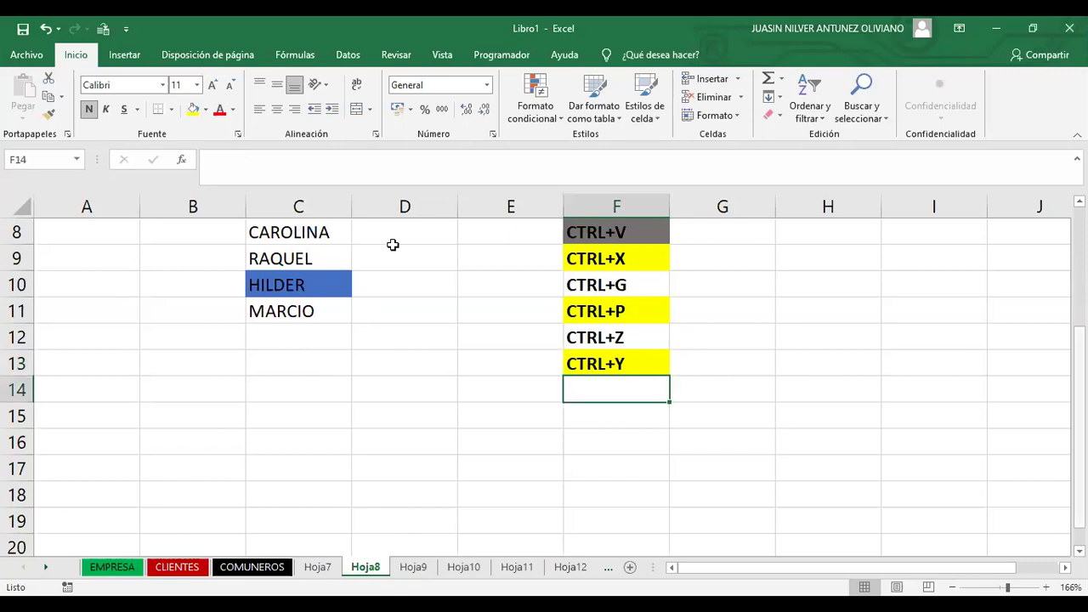
{"action": "scroll", "coordinate": [391, 243], "scroll_direction": "up", "scroll_amount": 2}
{"action": "left_click_drag", "start_coordinate": [304, 232], "coordinate": [313, 415]}
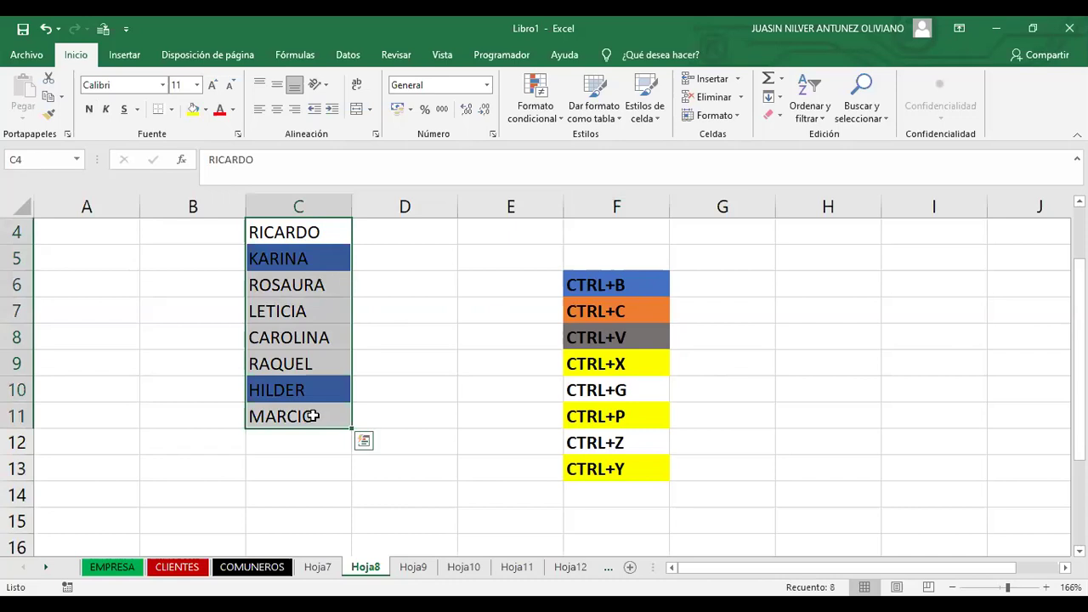
{"action": "key", "text": "ctrl+y"}
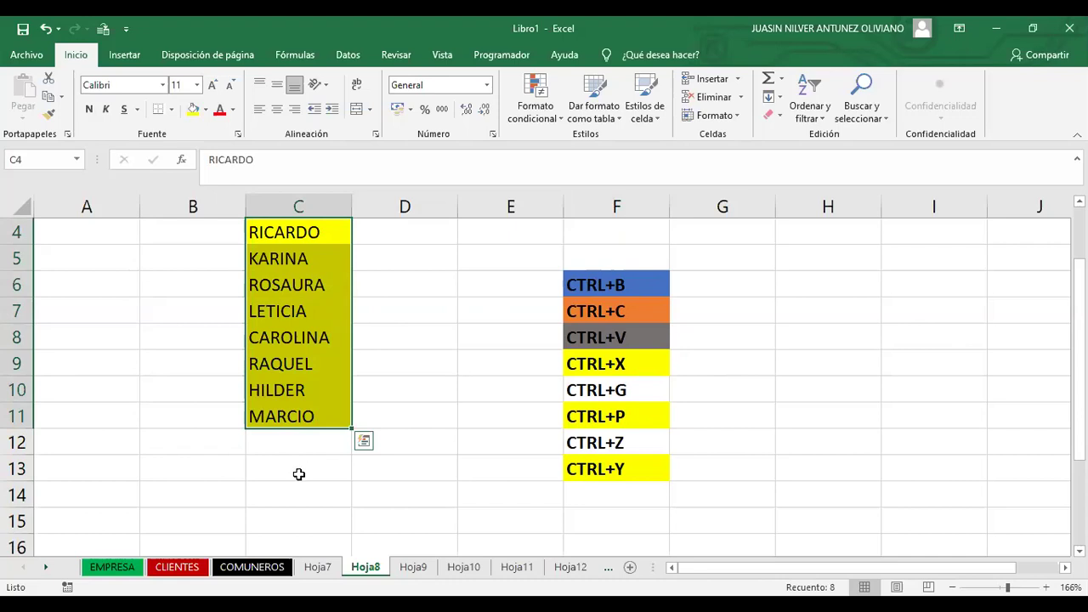
{"action": "left_click", "coordinate": [299, 474]}
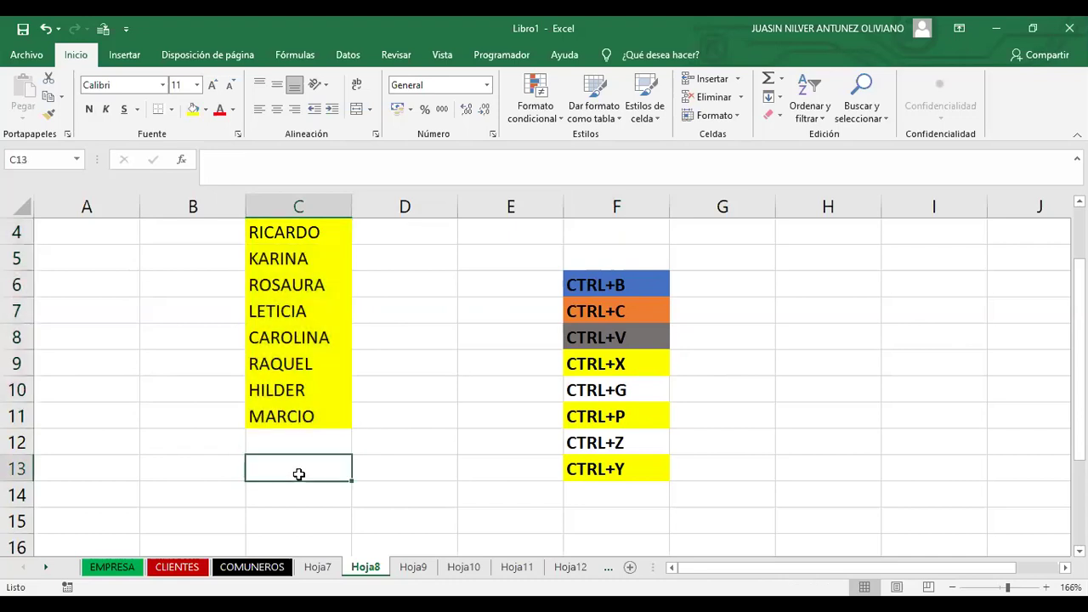
{"action": "key", "text": "ctrl+z"}
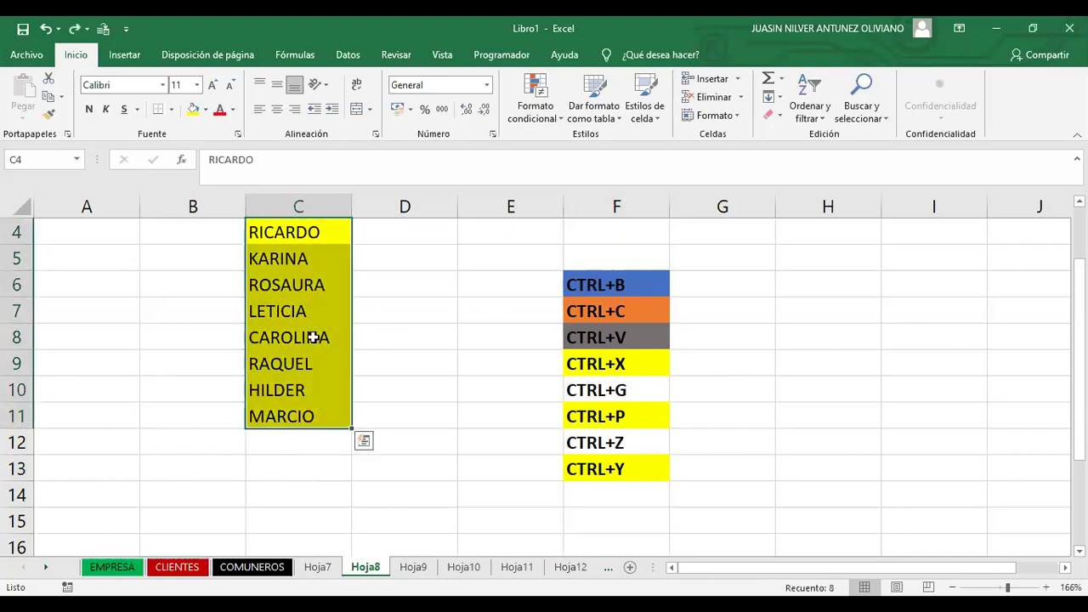
{"action": "scroll", "coordinate": [425, 315], "scroll_direction": "up", "scroll_amount": 1}
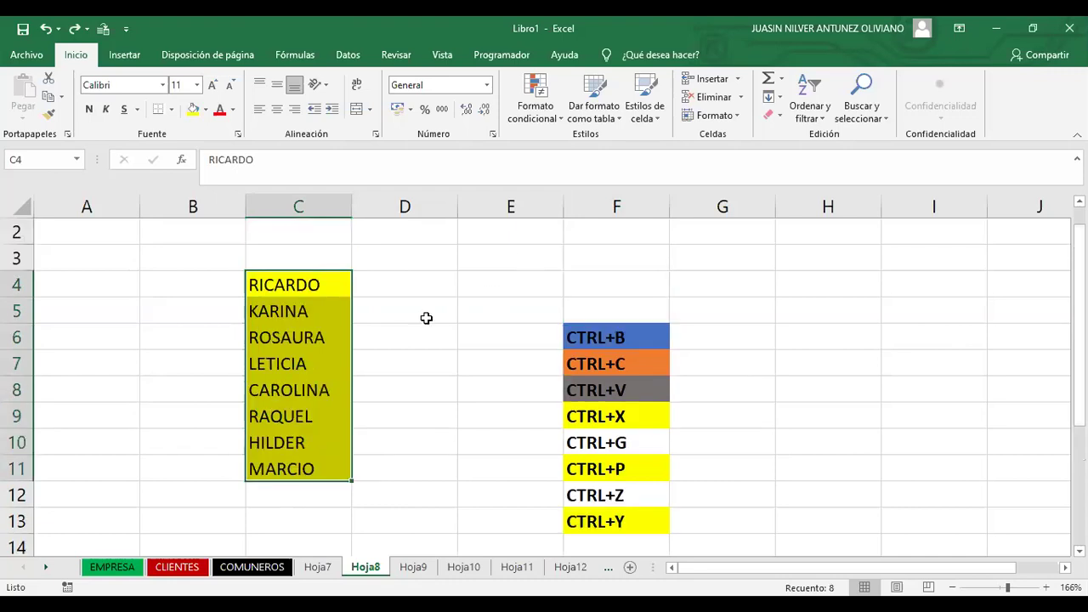
{"action": "left_click", "coordinate": [417, 372]}
{"action": "left_click_drag", "start_coordinate": [287, 283], "coordinate": [308, 480]}
{"action": "left_click_drag", "start_coordinate": [316, 282], "coordinate": [323, 460]}
{"action": "left_click", "coordinate": [323, 455]}
{"action": "key", "text": "ctrl+c"}
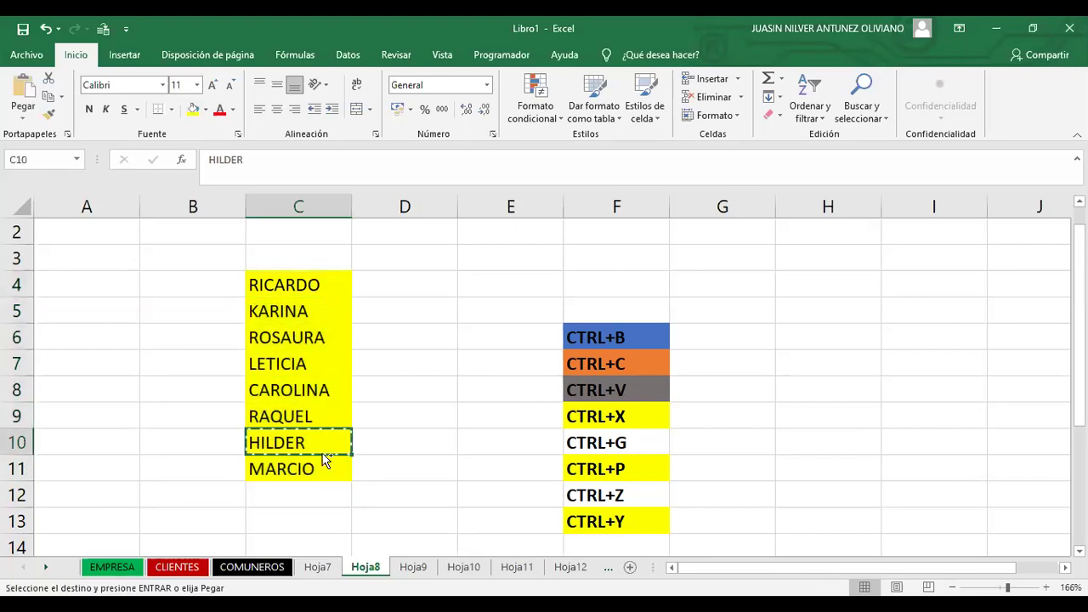
{"action": "left_click_drag", "start_coordinate": [296, 285], "coordinate": [313, 466]}
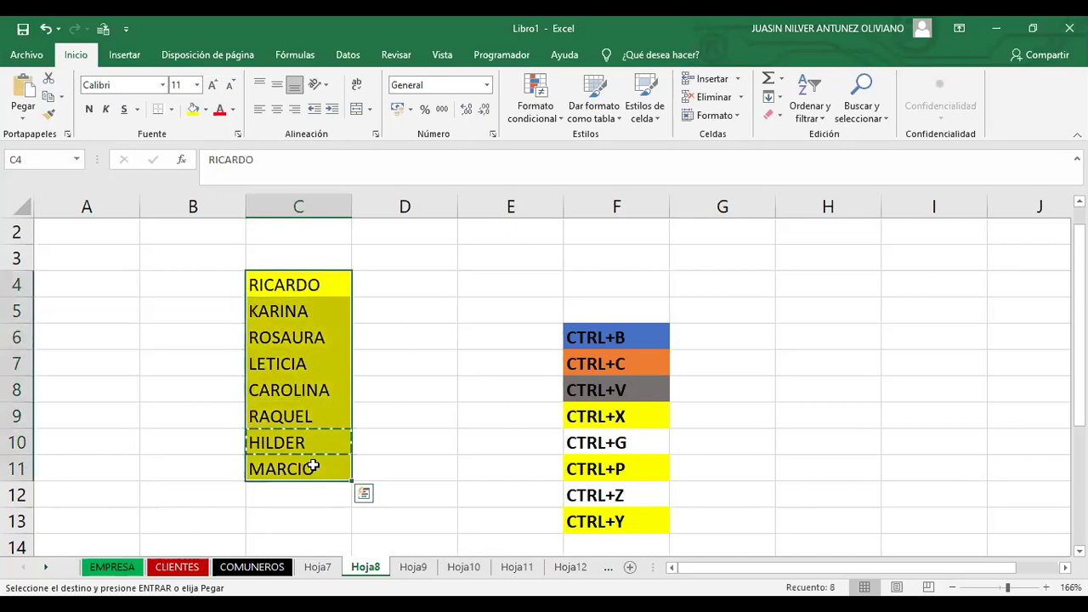
{"action": "key", "text": "ctrl+z"}
{"action": "left_click", "coordinate": [430, 417]}
{"action": "key", "text": "Escape"}
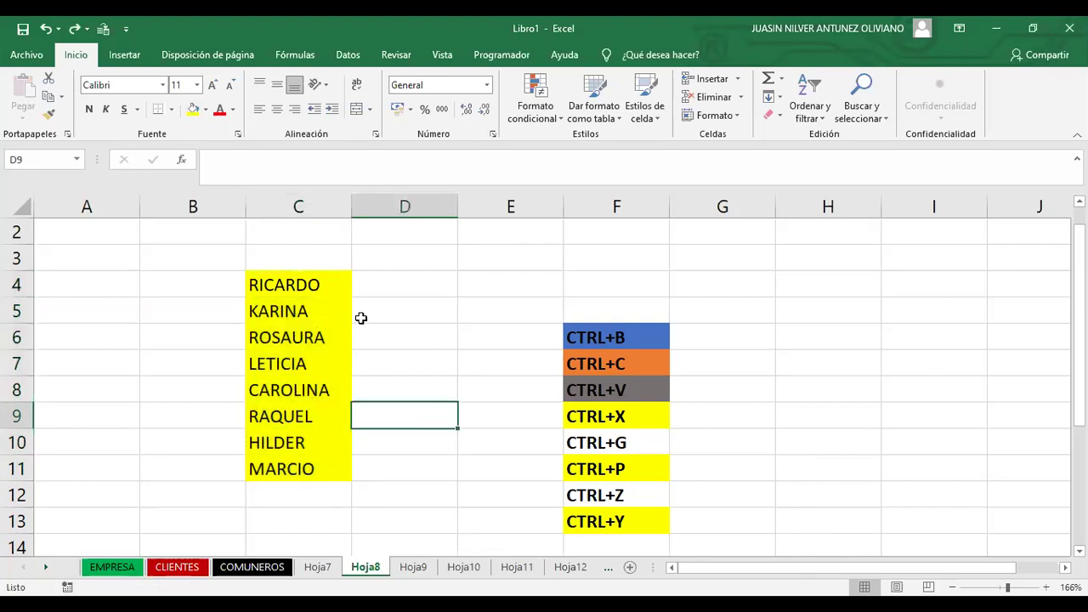
{"action": "left_click_drag", "start_coordinate": [307, 284], "coordinate": [328, 471]}
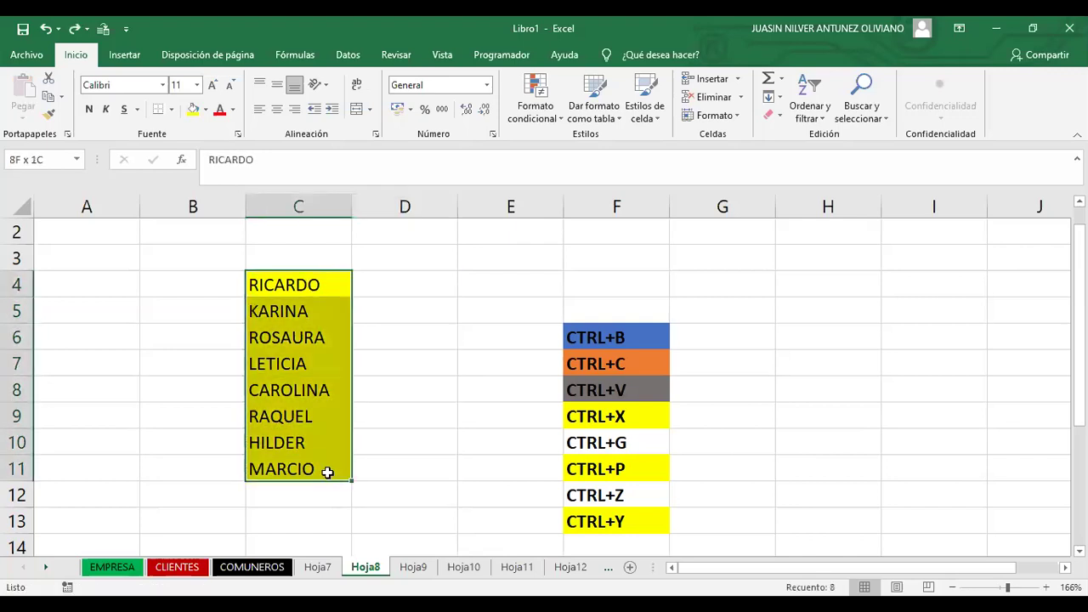
{"action": "key", "text": "ctrl+z"}
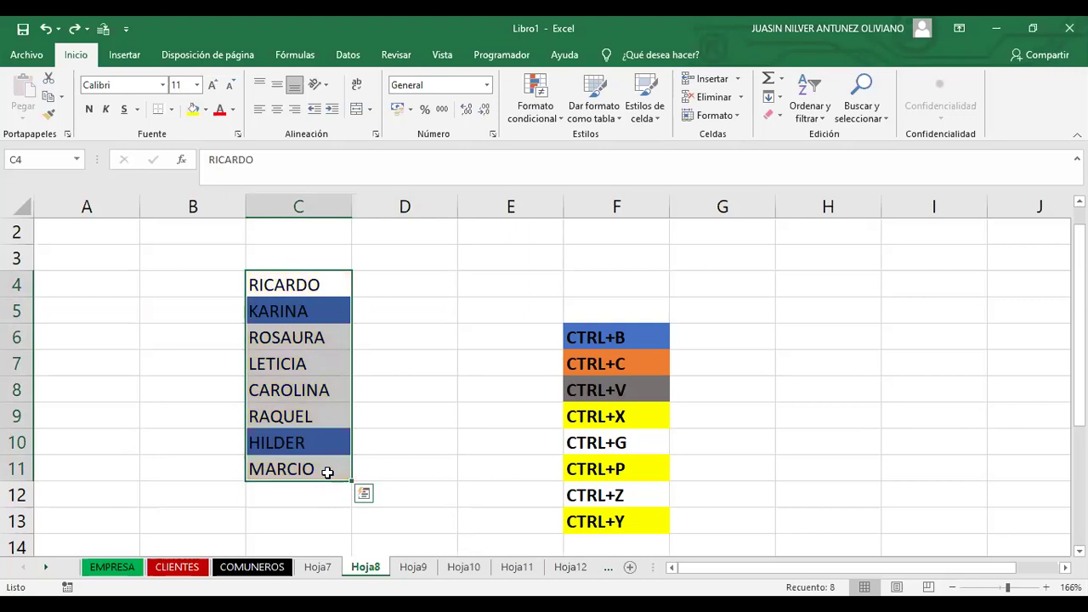
{"action": "key", "text": "ctrl+y"}
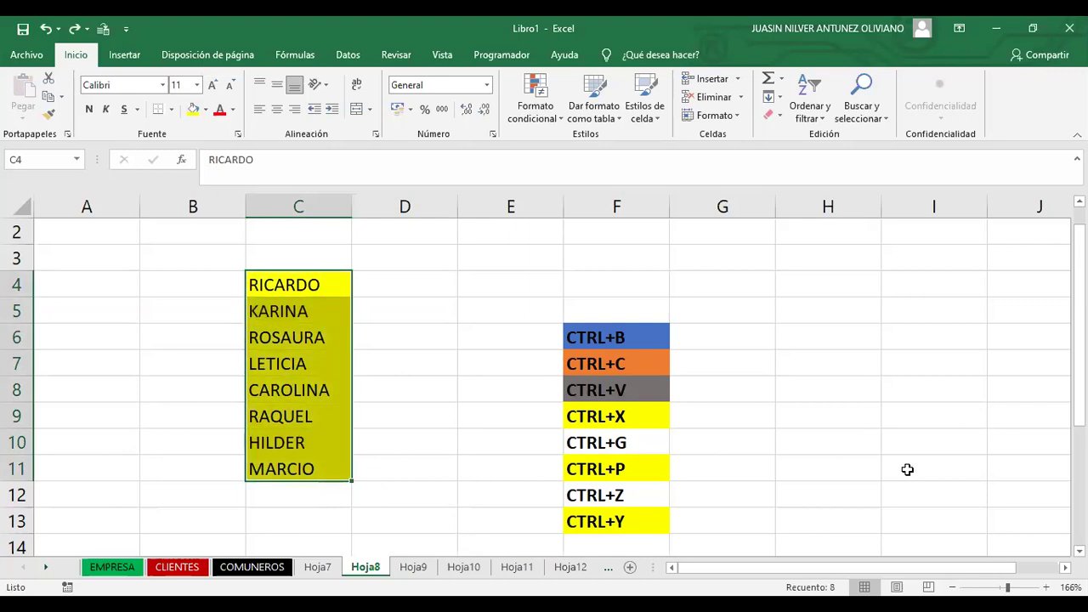
{"action": "left_click", "coordinate": [906, 469]}
Enter the label 'CTRL+T' in cell F14
{"action": "scroll", "coordinate": [568, 429], "scroll_direction": "down", "scroll_amount": 2}
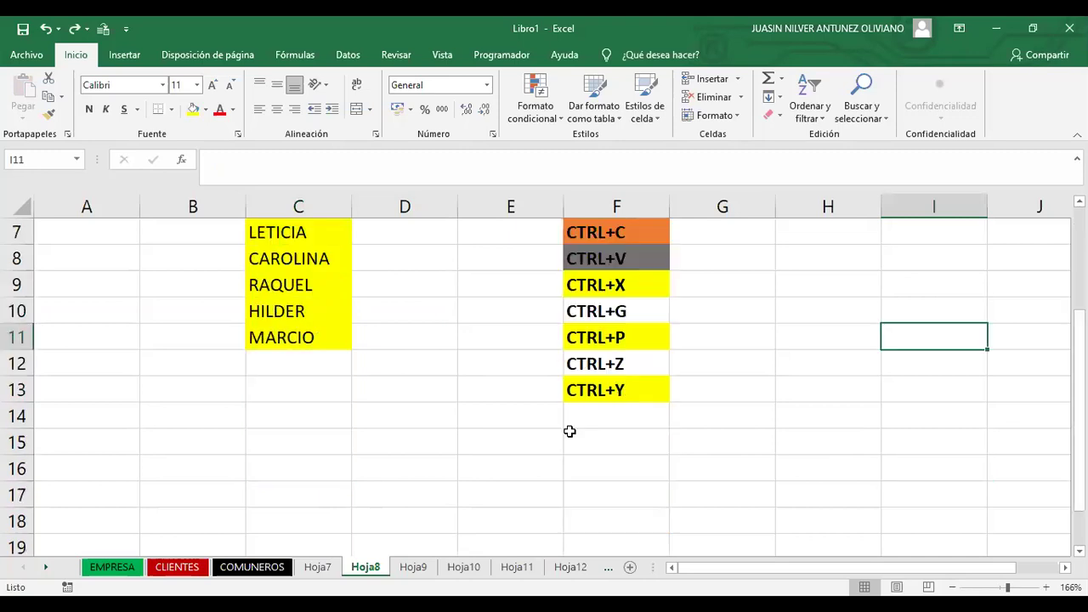
{"action": "left_click", "coordinate": [598, 433]}
{"action": "left_click", "coordinate": [588, 415]}
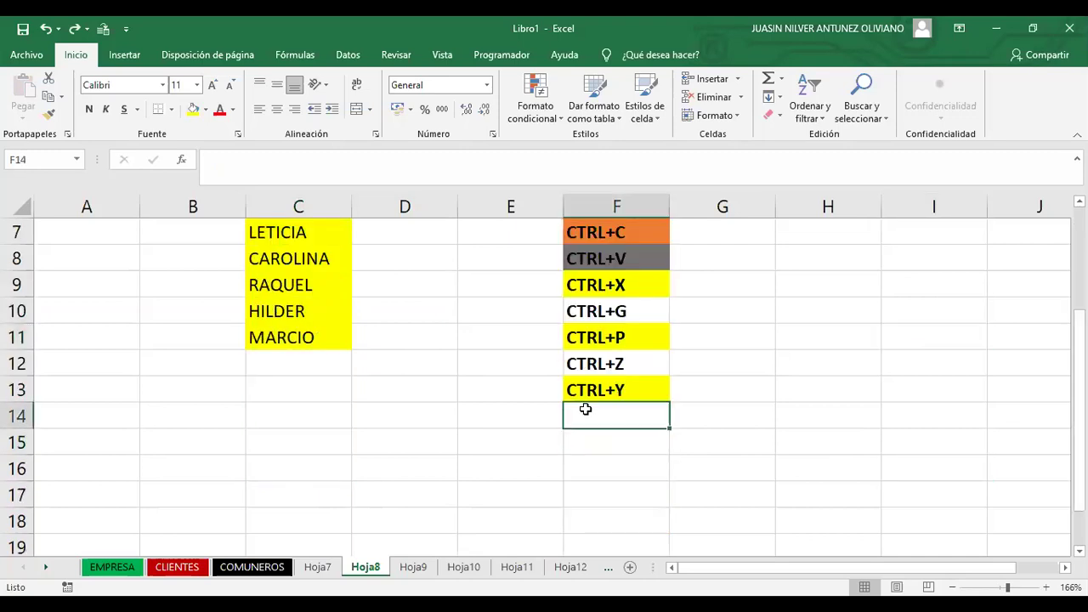
{"action": "type", "text": "CTRL"}
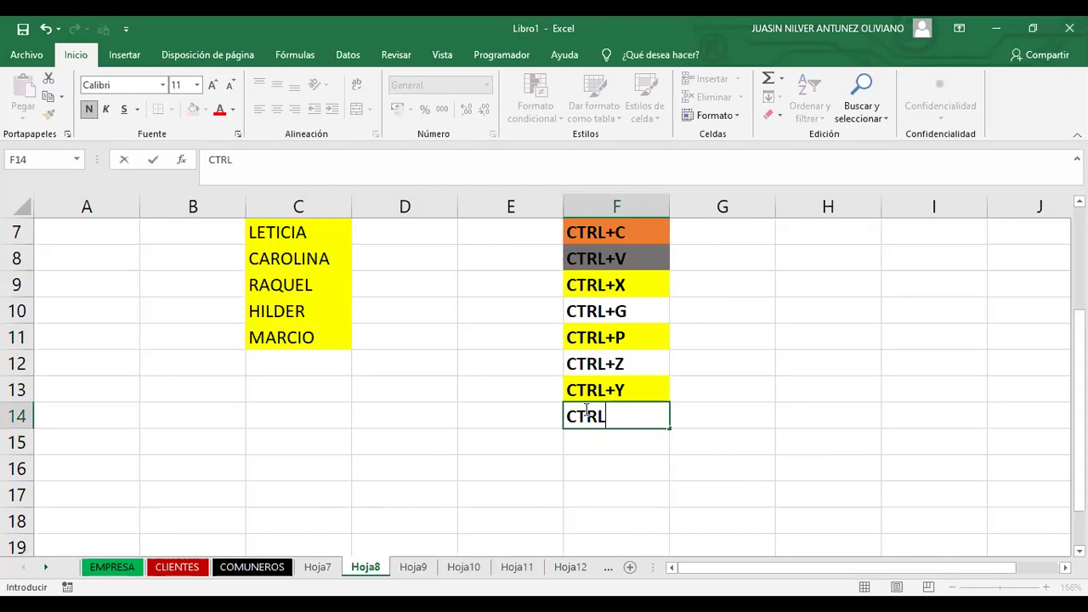
{"action": "type", "text": "+"}
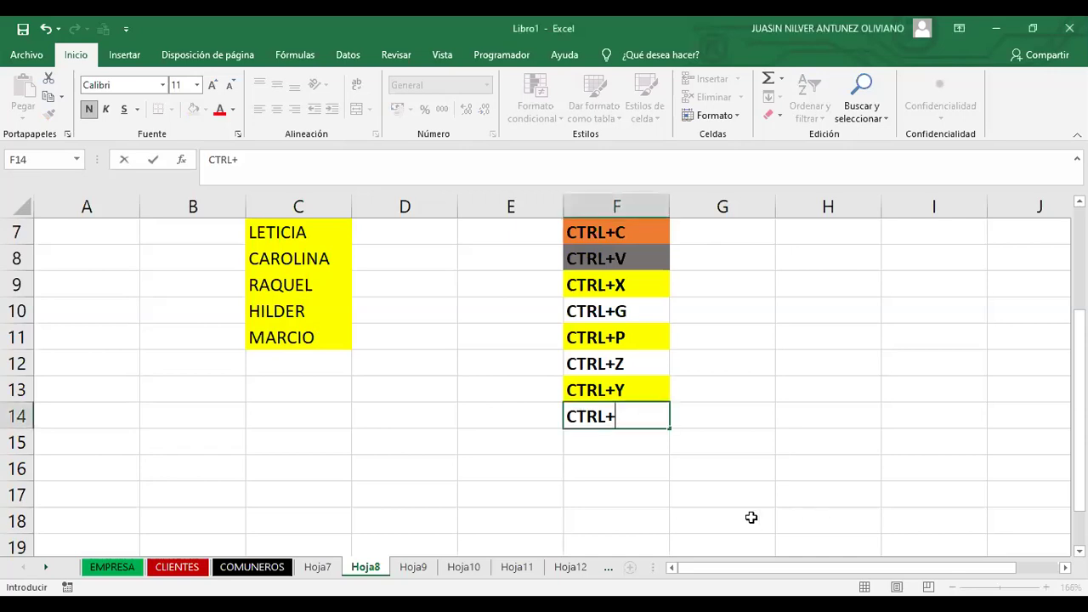
{"action": "type", "text": "+"}
{"action": "key", "text": "BackSpace"}
{"action": "type", "text": "T"}
{"action": "left_click", "coordinate": [209, 418]}
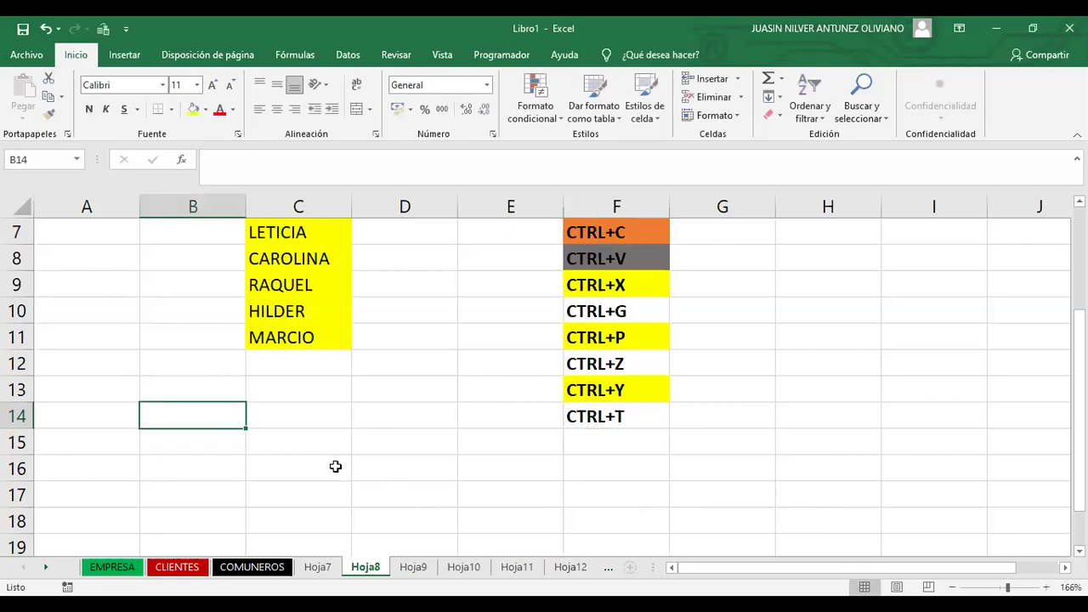
Show the Crear tabla prompt with Ctrl+T from C15, then dismiss it
{"action": "left_click", "coordinate": [309, 455]}
{"action": "key", "text": "ctrl+t"}
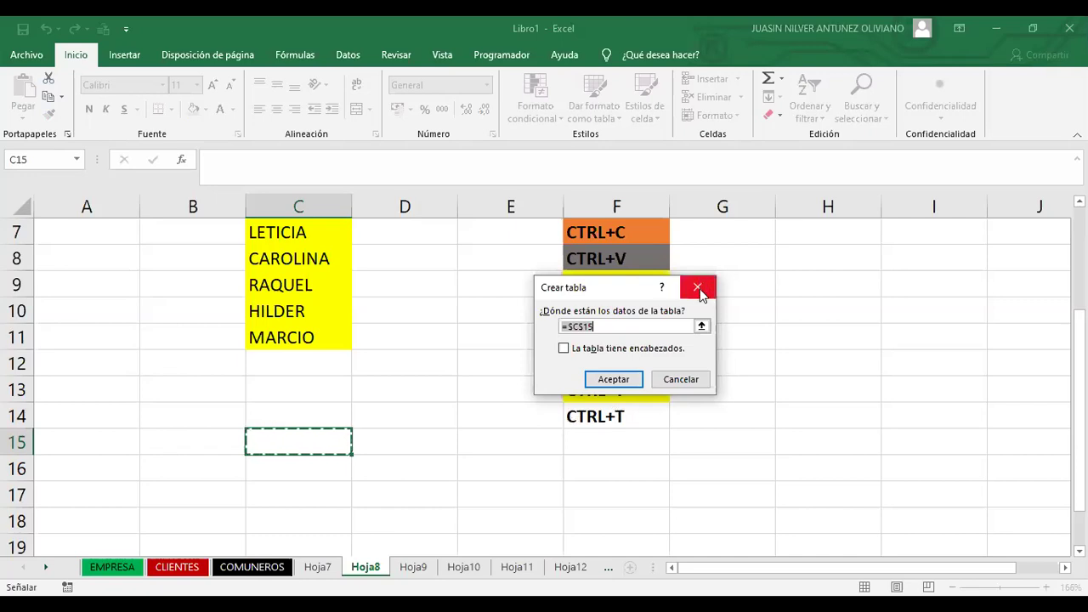
{"action": "key", "text": "Escape"}
{"action": "left_click", "coordinate": [377, 515]}
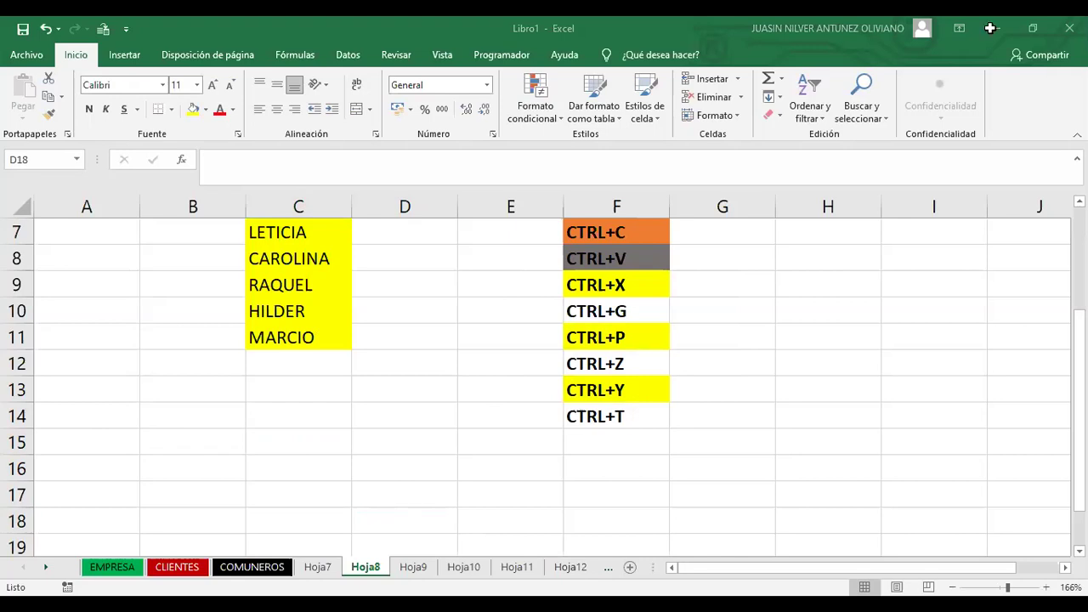
Enter the label 'CTRL+L' in cell F15
{"action": "left_click", "coordinate": [586, 439]}
{"action": "type", "text": "C"}
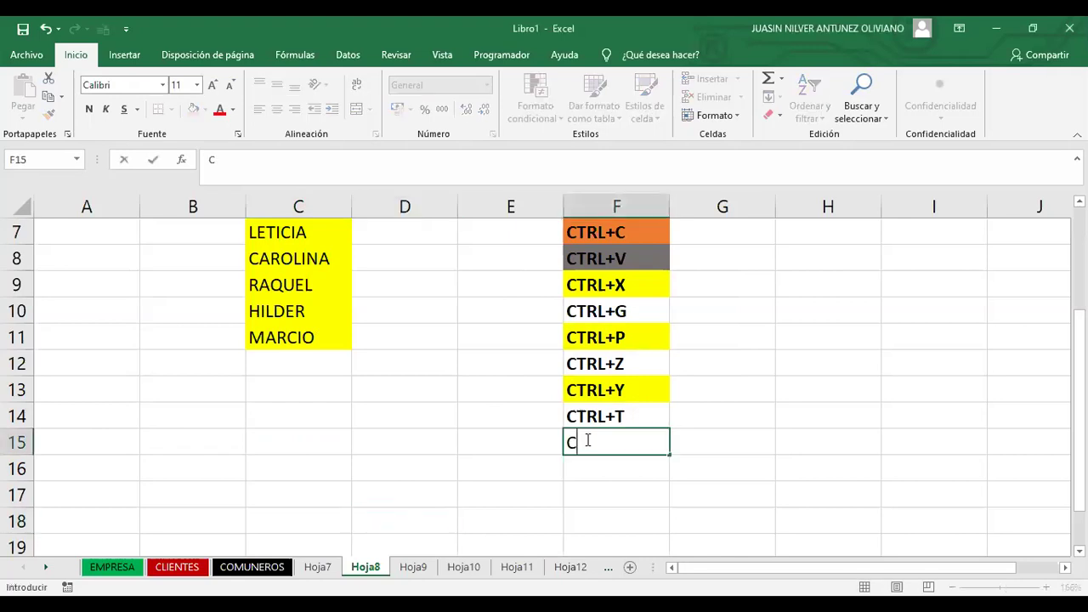
{"action": "type", "text": "TL"}
{"action": "key", "text": "BackSpace"}
{"action": "type", "text": "RL+L"}
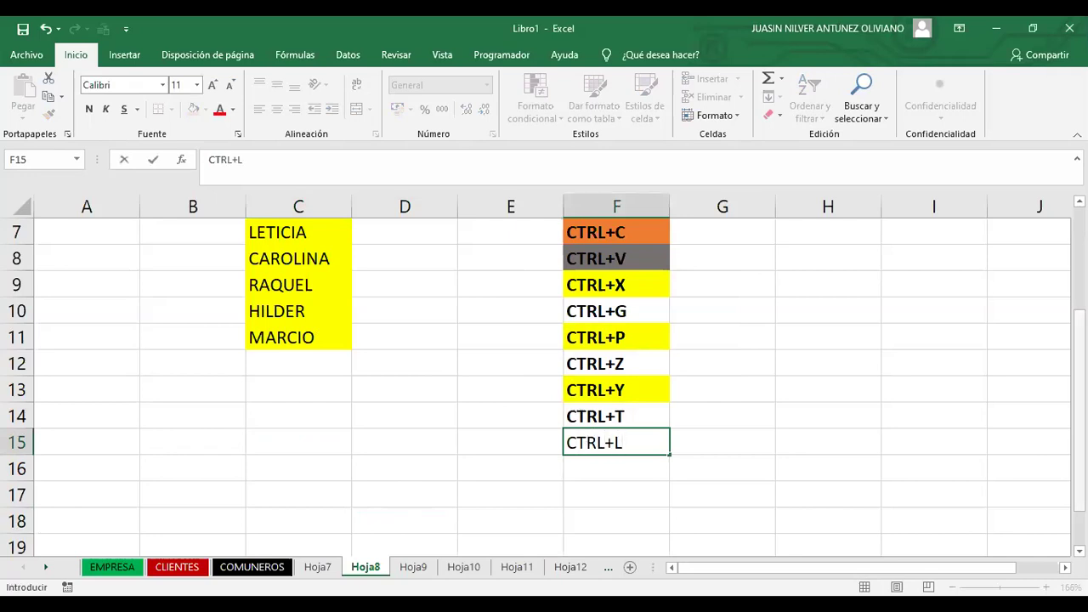
{"action": "scroll", "coordinate": [705, 448], "scroll_direction": "down", "scroll_amount": 1}
{"action": "left_click", "coordinate": [496, 439]}
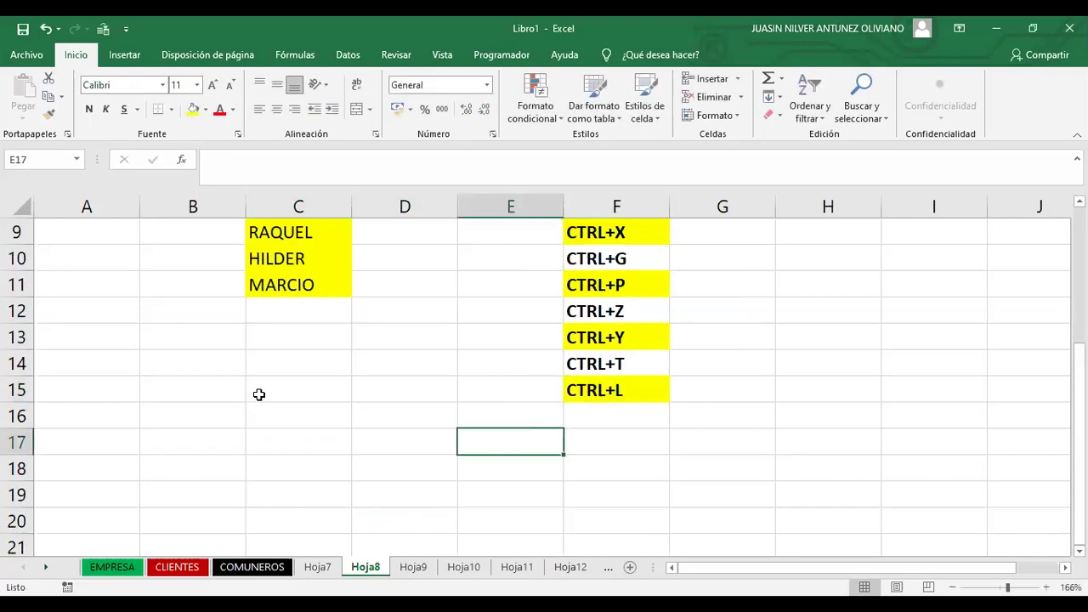
{"action": "key", "text": "ctrl+l"}
{"action": "type", "text": "KARINA"}
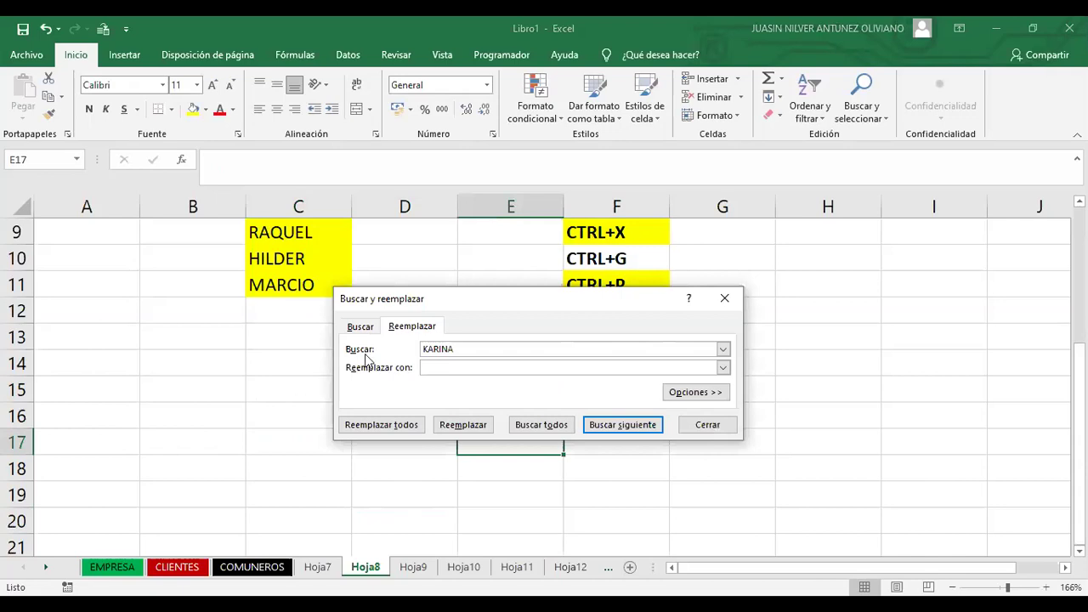
{"action": "left_click", "coordinate": [460, 349]}
{"action": "key", "text": "BackSpace"}
{"action": "key", "text": "BackSpace"}
{"action": "key", "text": "BackSpace"}
{"action": "key", "text": "BackSpace"}
{"action": "key", "text": "BackSpace"}
{"action": "type", "text": "MARCIO"}
{"action": "key", "text": "Tab"}
{"action": "type", "text": "NELLY"}
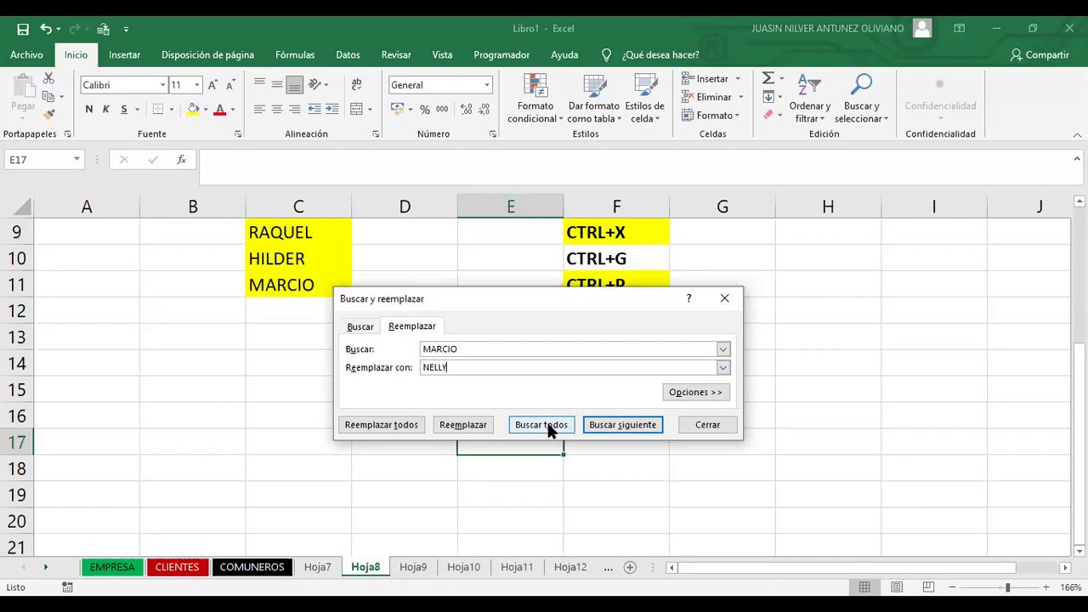
{"action": "left_click", "coordinate": [459, 424]}
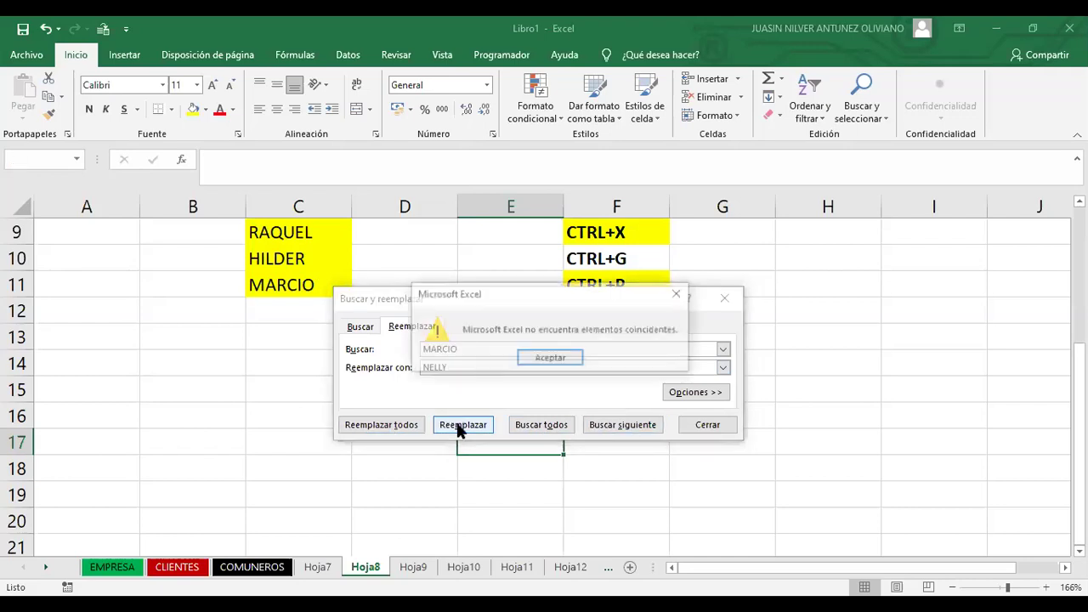
{"action": "left_click", "coordinate": [569, 359]}
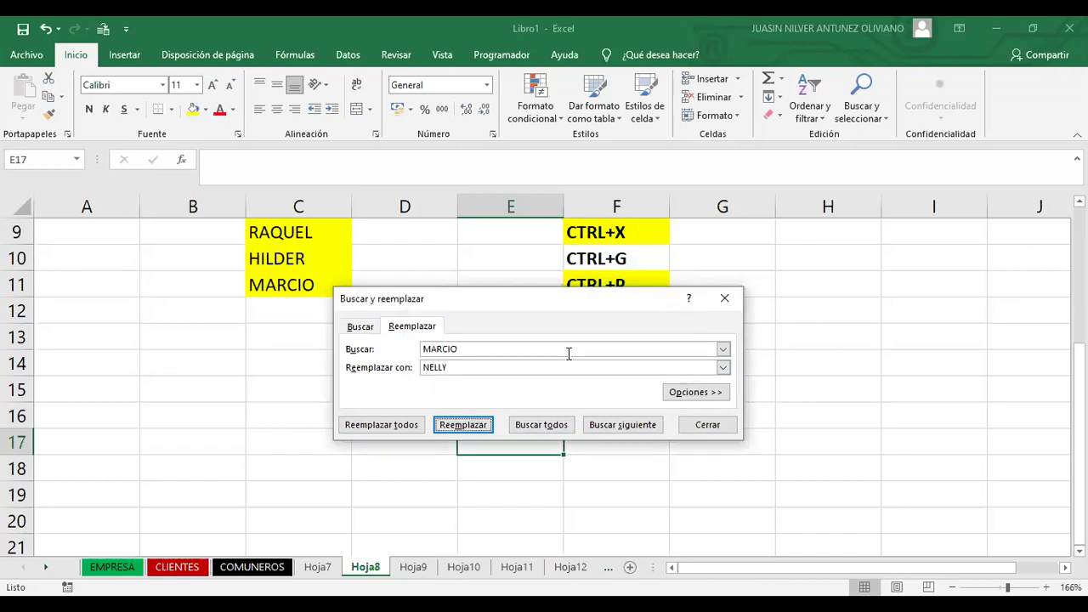
{"action": "left_click", "coordinate": [464, 349]}
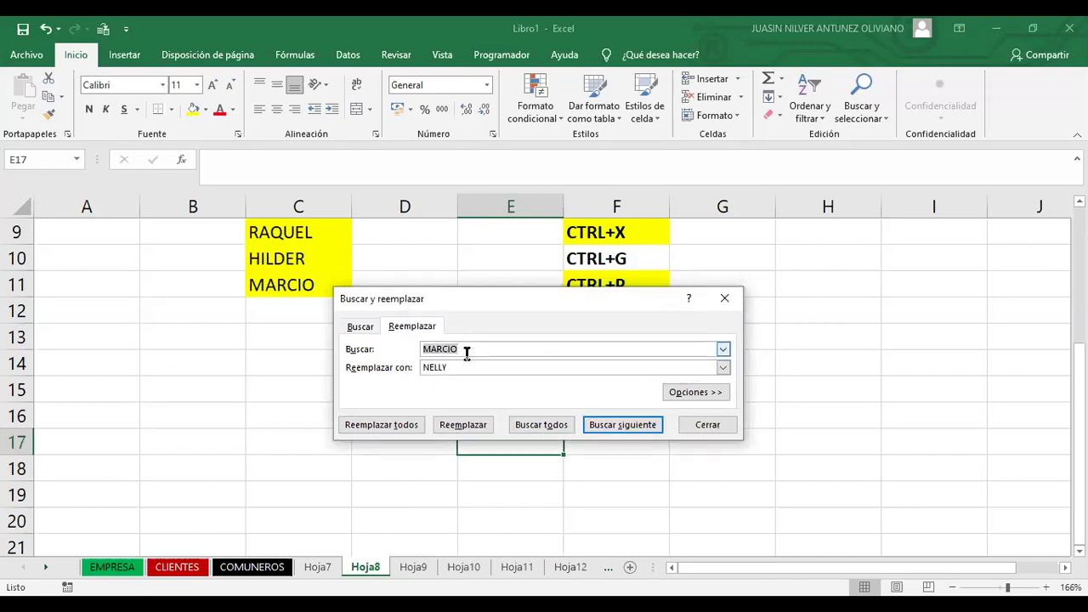
{"action": "left_click", "coordinate": [468, 351]}
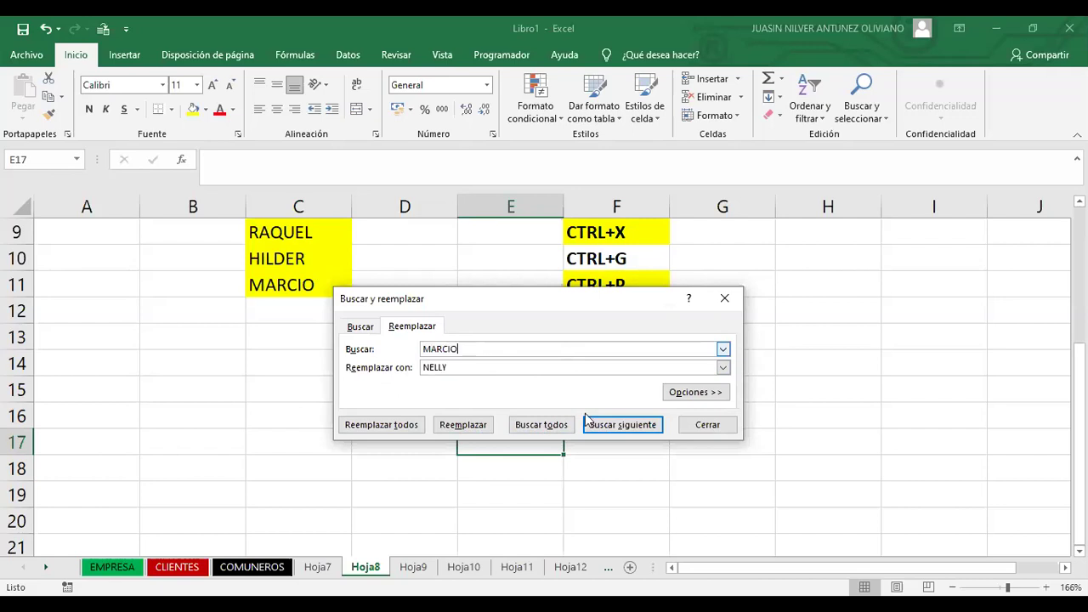
{"action": "left_click", "coordinate": [464, 427]}
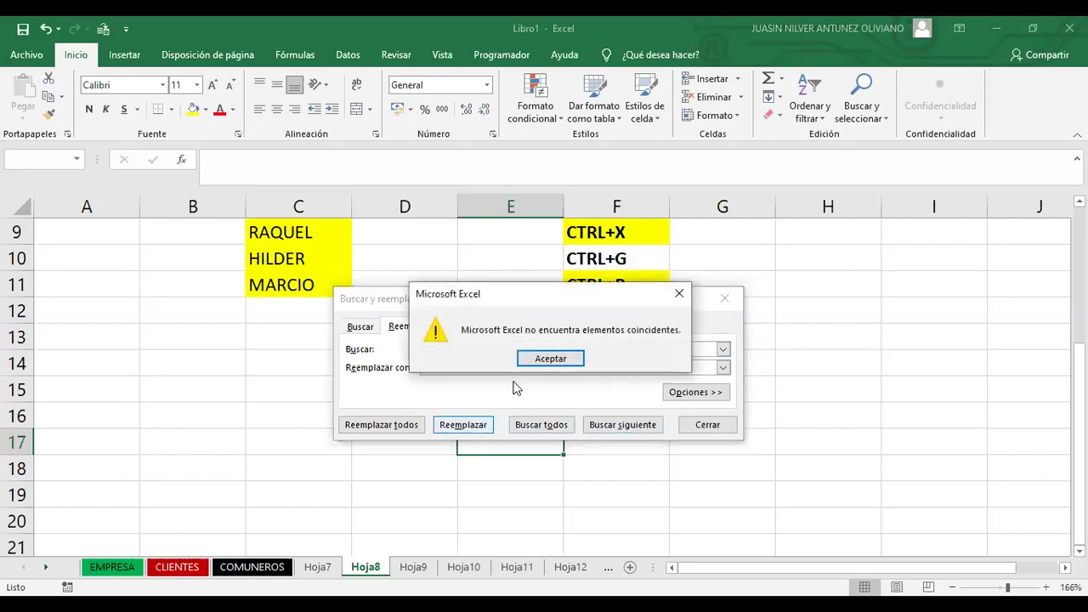
{"action": "left_click", "coordinate": [569, 359]}
{"action": "key", "text": "Escape"}
{"action": "left_click", "coordinate": [372, 362]}
{"action": "left_click", "coordinate": [286, 287]}
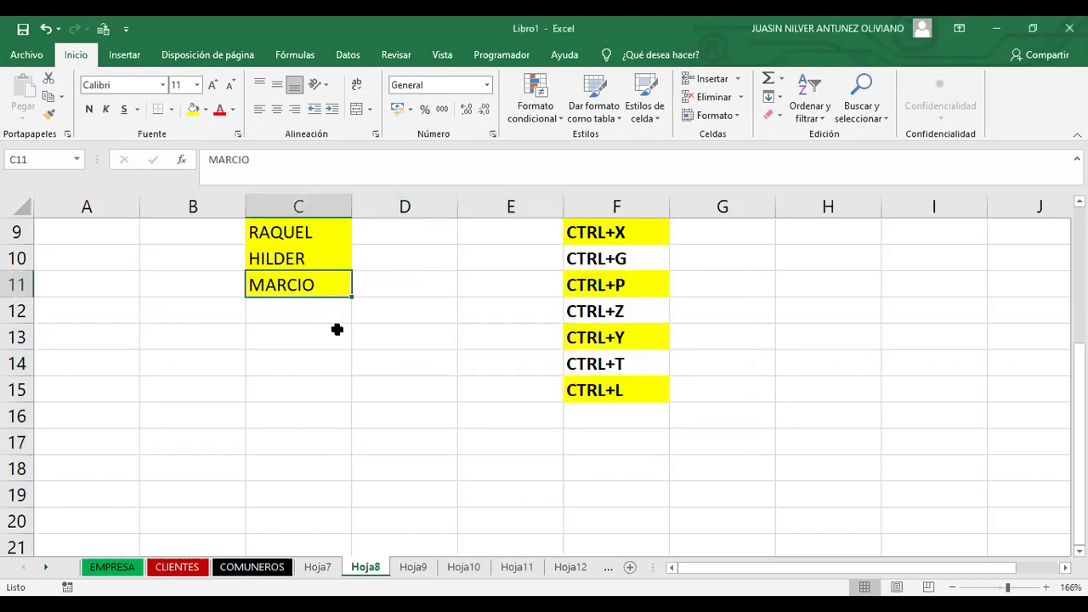
{"action": "left_click", "coordinate": [345, 338]}
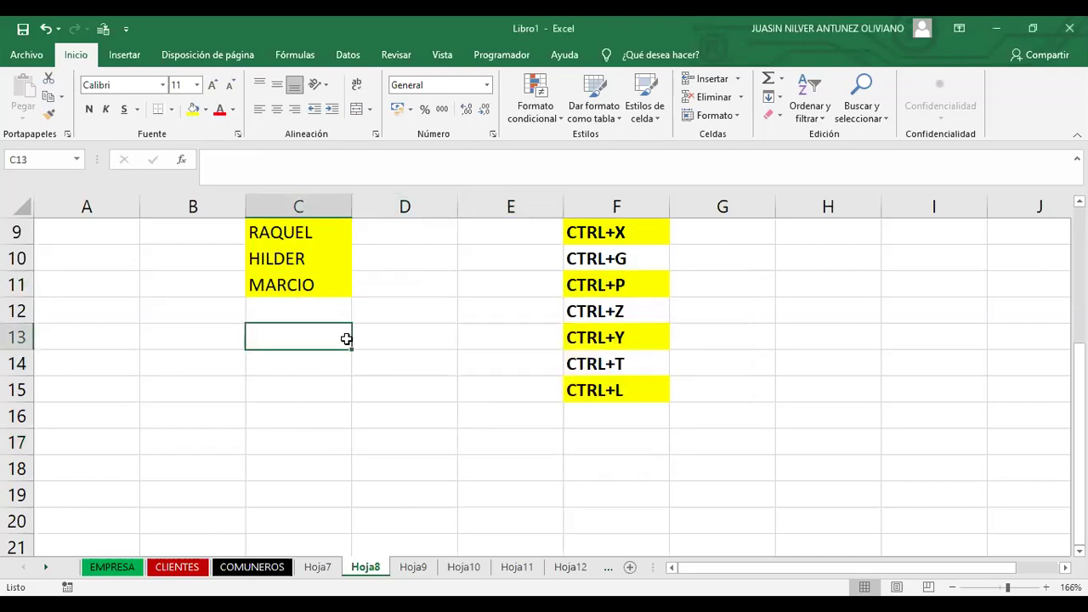
{"action": "key", "text": "ctrl+l"}
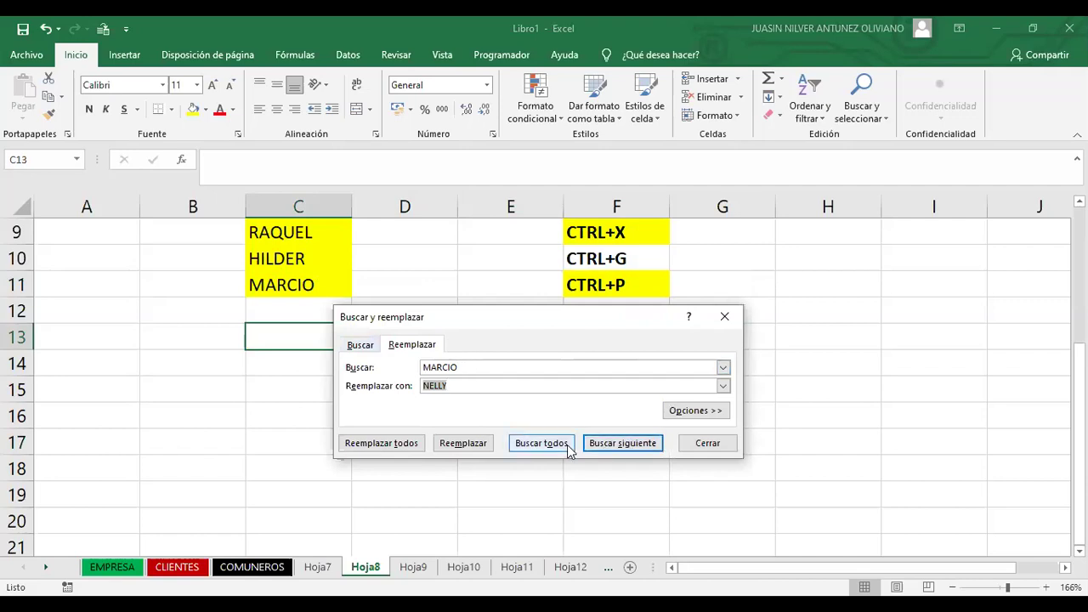
{"action": "left_click", "coordinate": [464, 442]}
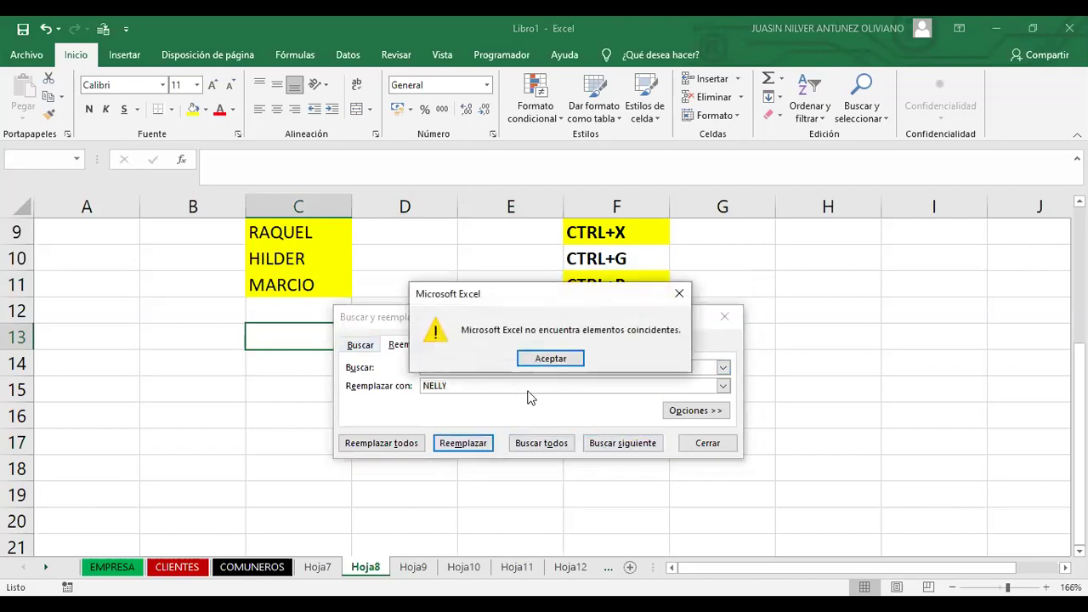
{"action": "left_click", "coordinate": [567, 360]}
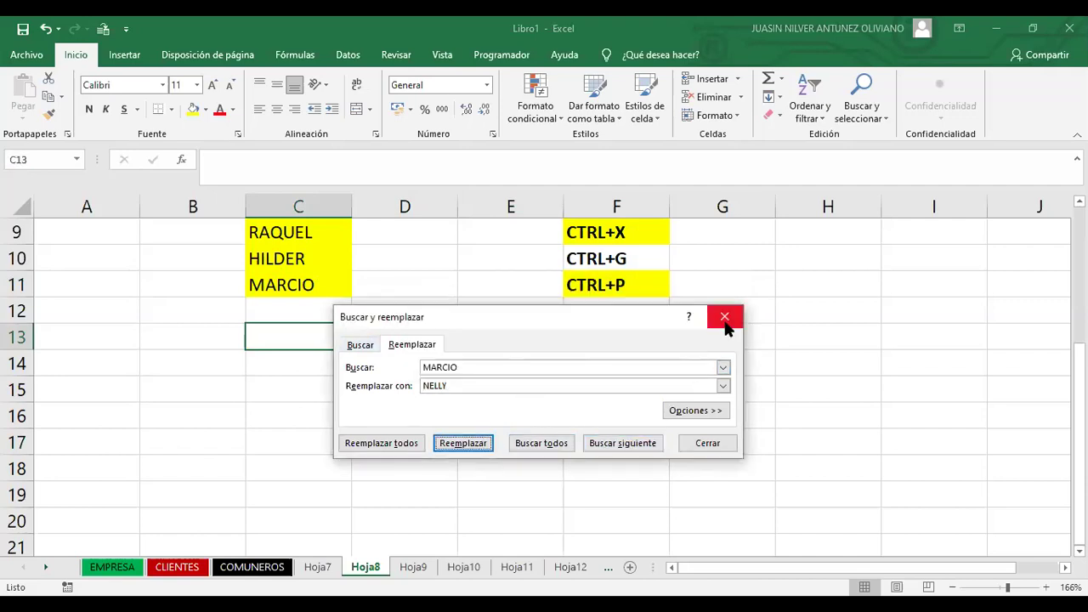
{"action": "left_click", "coordinate": [725, 316]}
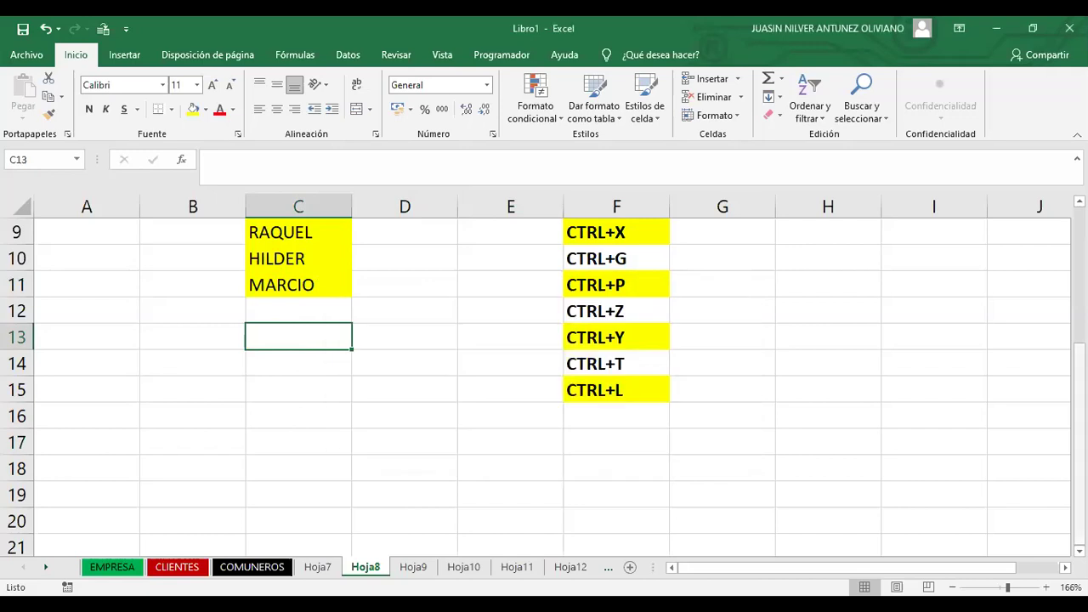
{"action": "scroll", "coordinate": [527, 328], "scroll_direction": "up", "scroll_amount": 3}
{"action": "left_click", "coordinate": [459, 317]}
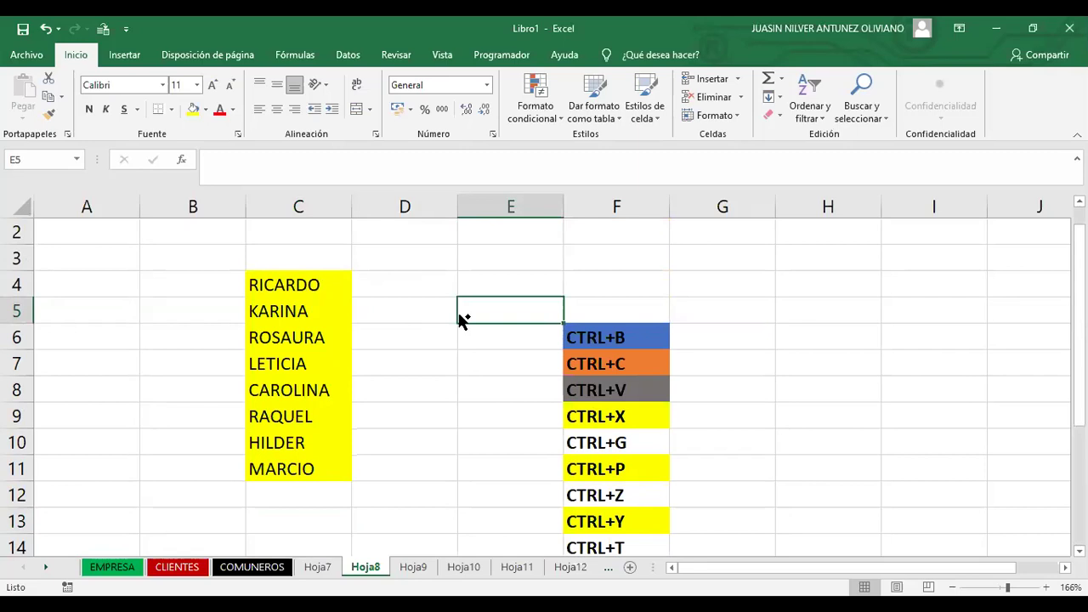
{"action": "key", "text": "ctrl+l"}
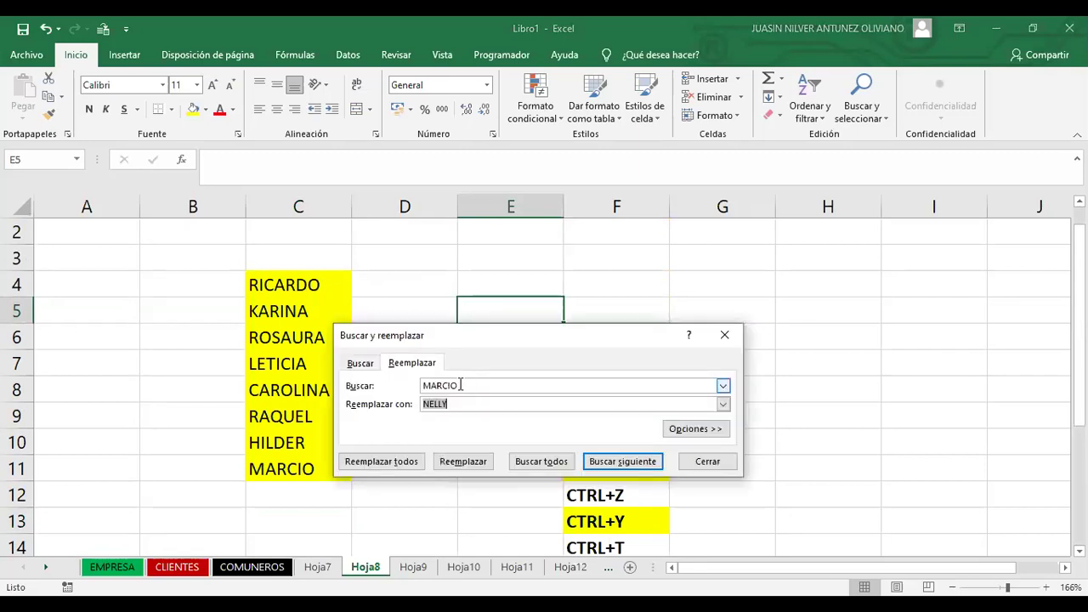
{"action": "key", "text": "BackSpace"}
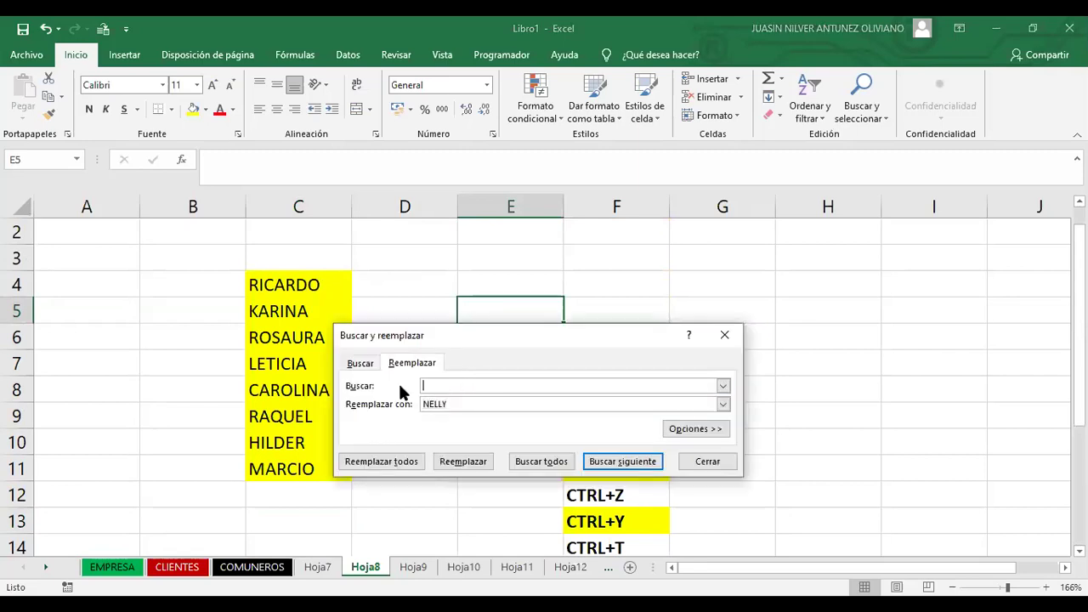
{"action": "type", "text": "RICARDO"}
{"action": "left_click", "coordinate": [462, 459]}
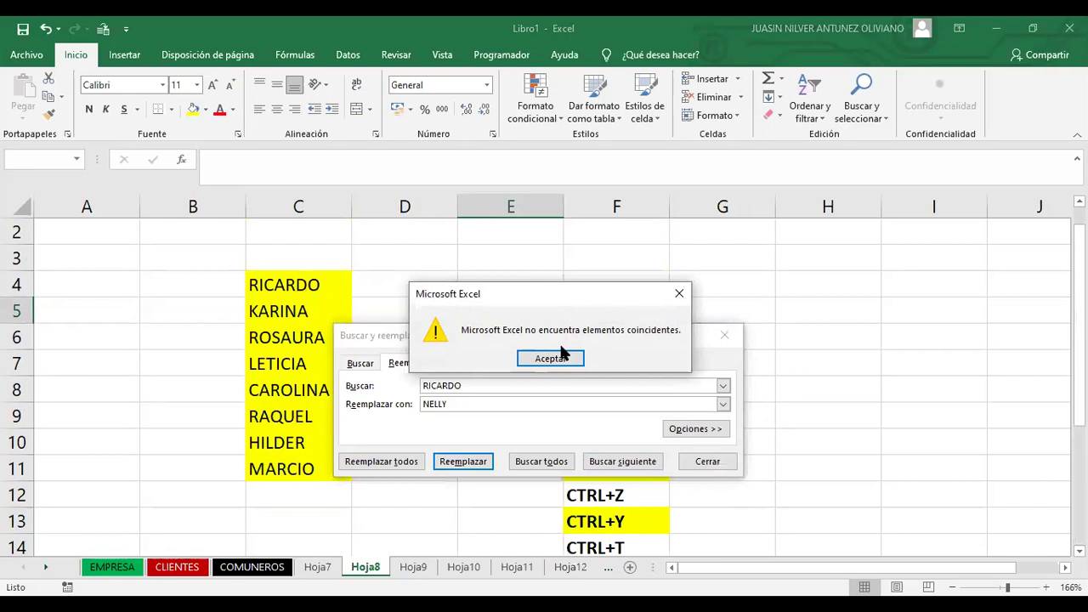
{"action": "left_click", "coordinate": [559, 359]}
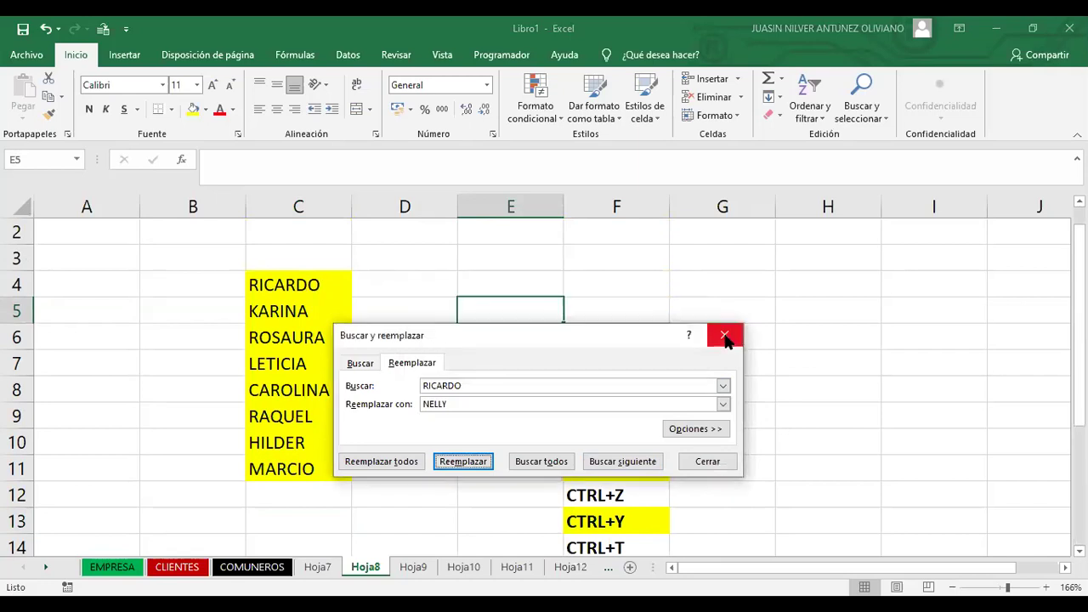
{"action": "left_click", "coordinate": [725, 336]}
{"action": "left_click", "coordinate": [808, 413]}
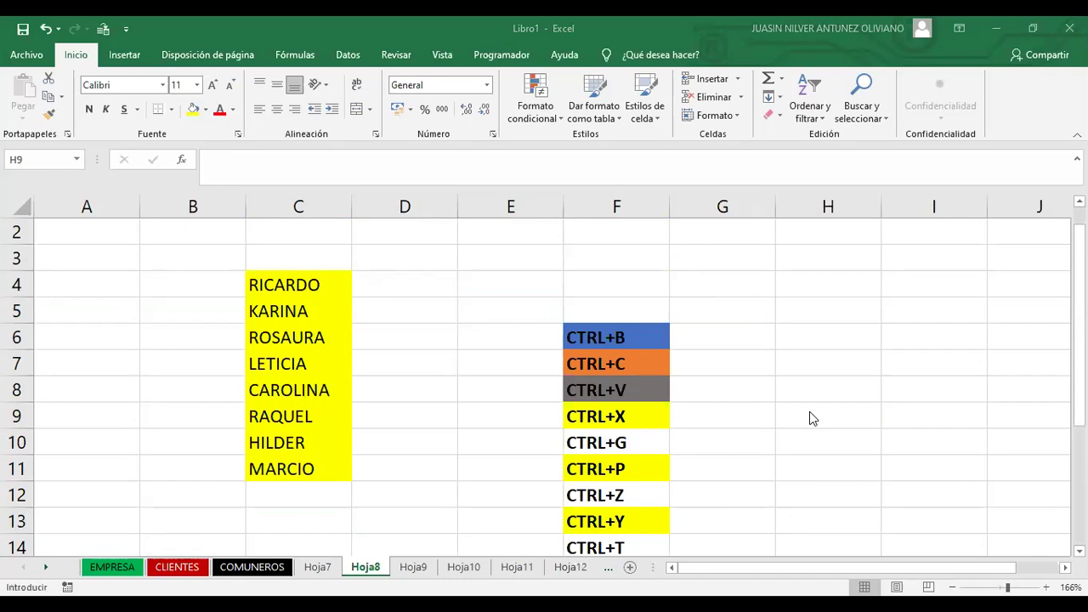
{"action": "key", "text": "Escape"}
{"action": "key", "text": "ctrl+l"}
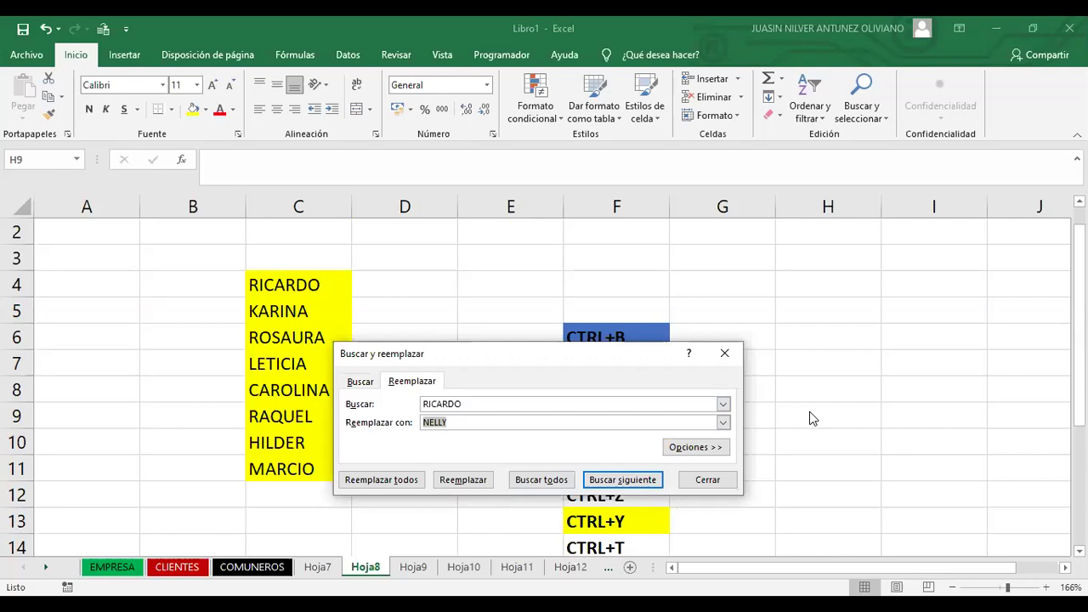
{"action": "key", "text": "alt+r"}
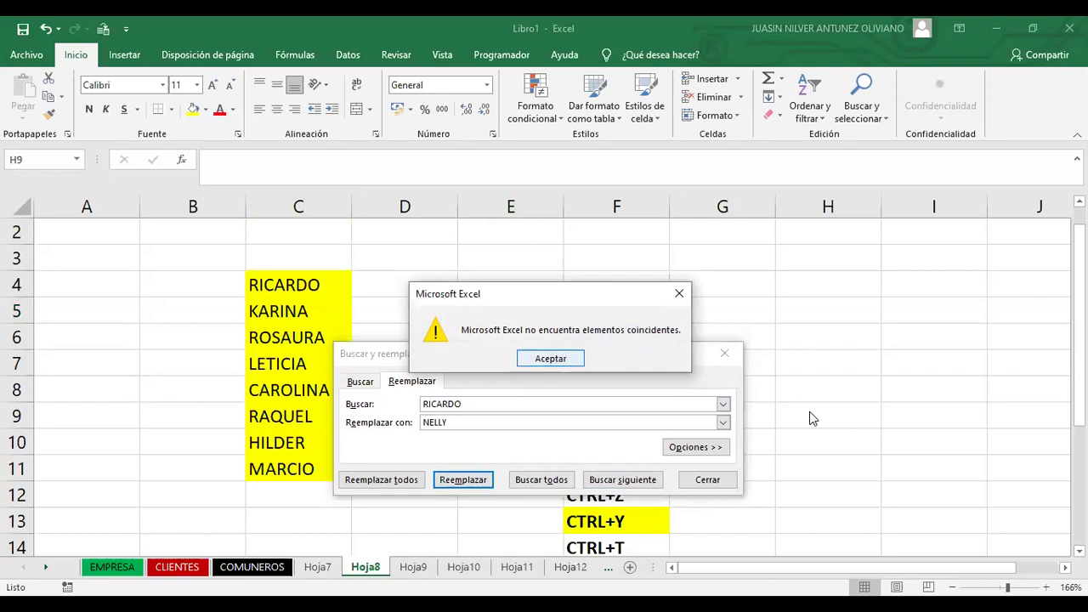
{"action": "key", "text": "Return"}
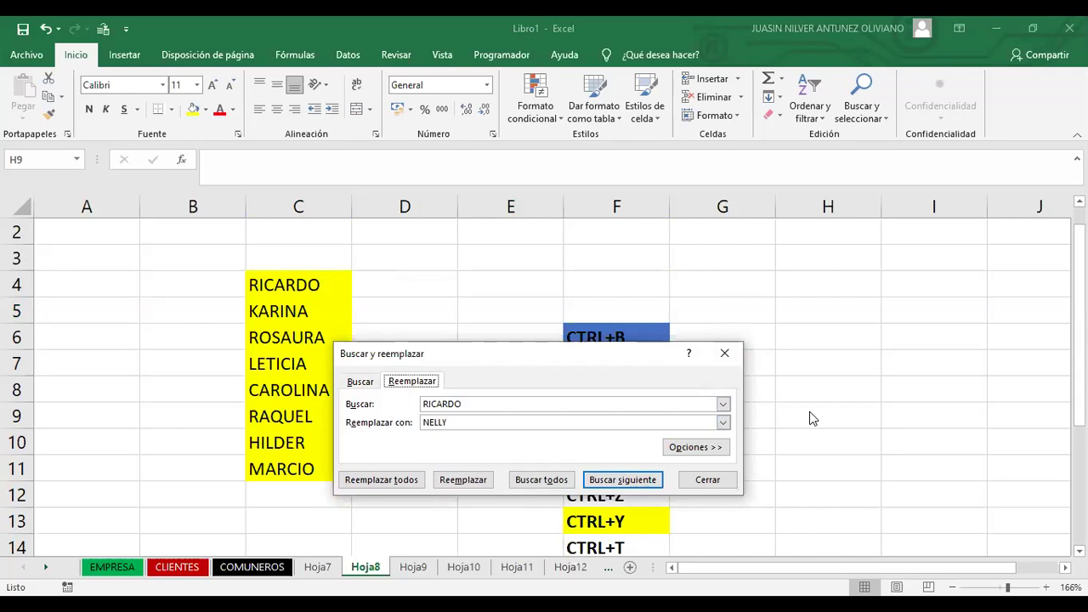
{"action": "key", "text": "alt+r"}
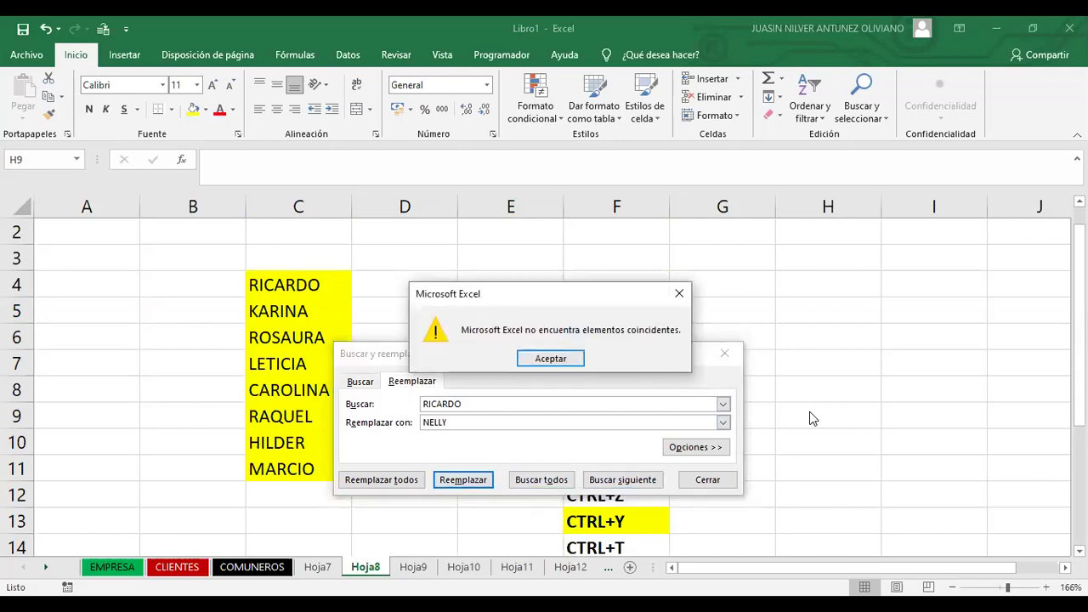
{"action": "key", "text": "Escape"}
{"action": "key", "text": "Escape"}
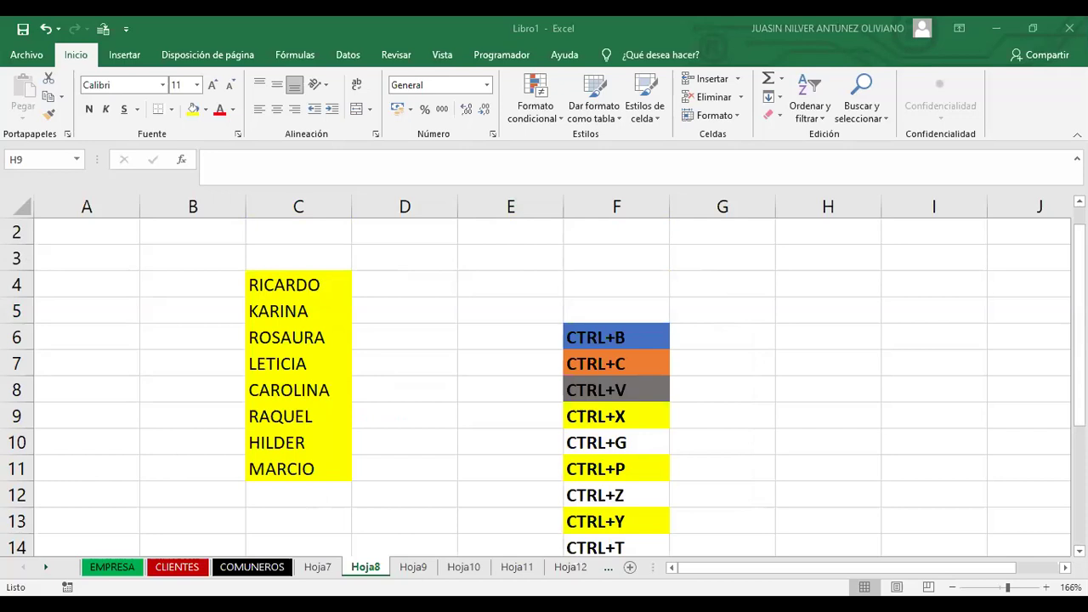
{"action": "key", "text": "ctrl+l"}
{"action": "key", "text": "Tab"}
Replace all RICARDO with NELLY, confirm the single replacement, and close the dialog
{"action": "left_click", "coordinate": [391, 500]}
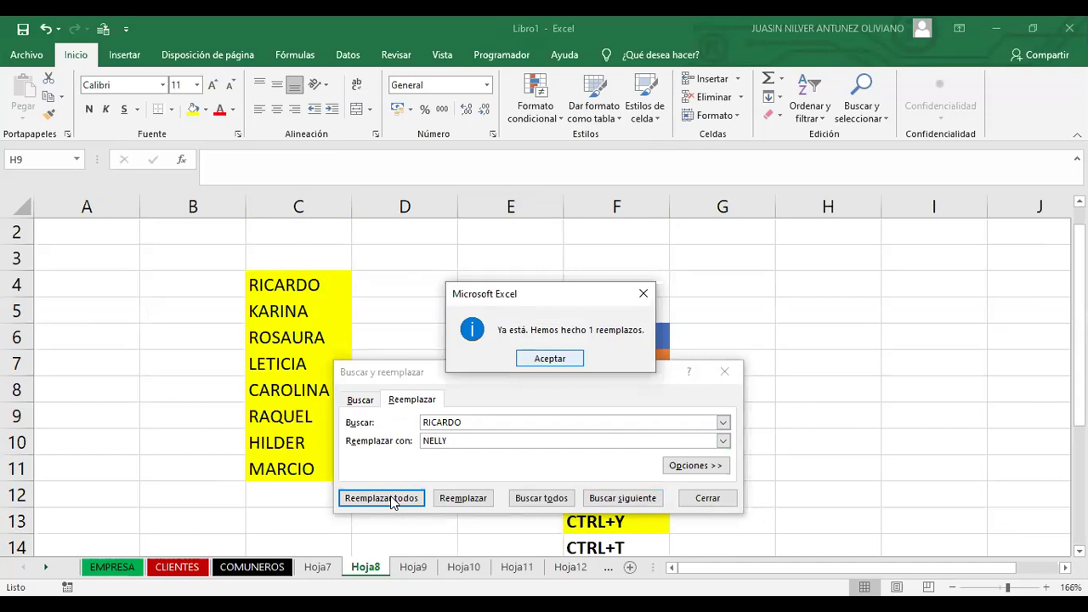
{"action": "key", "text": "Return"}
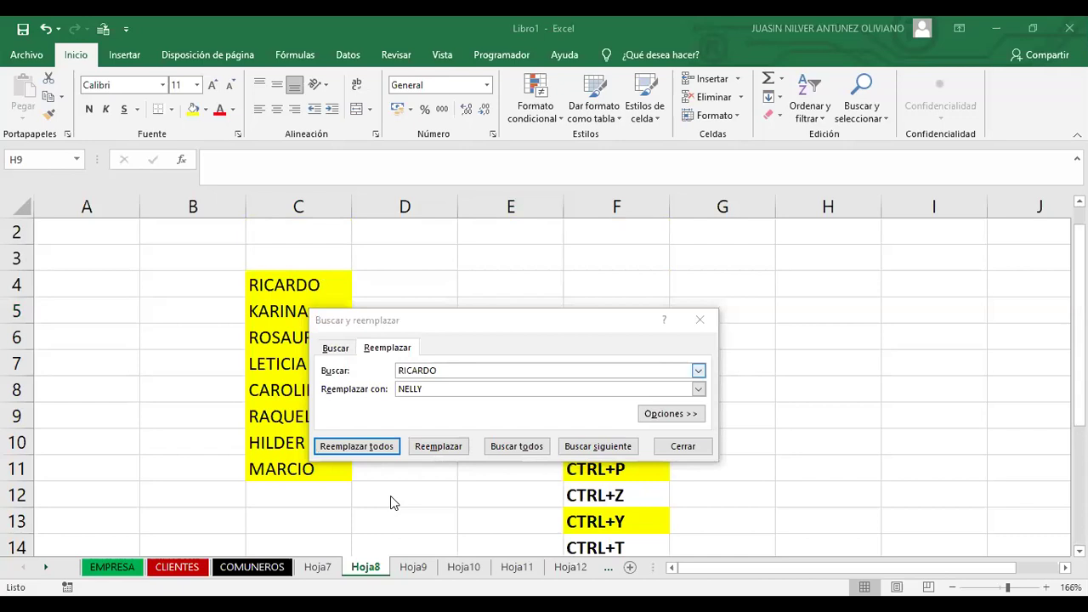
{"action": "key", "text": "Escape"}
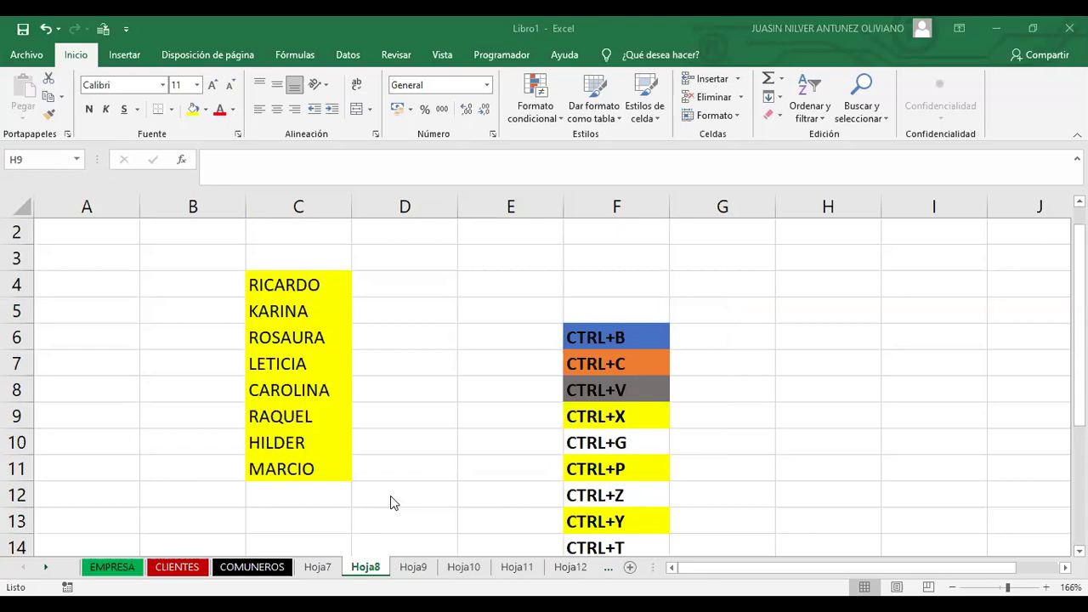
Reopen Find and Replace and change the search to BEATRIZ and the replacement to HORARIO
{"action": "key", "text": "ctrl+l"}
{"action": "key", "text": "shift+Tab"}
{"action": "key", "text": "BackSpace"}
{"action": "key", "text": "BackSpace"}
{"action": "key", "text": "BackSpace"}
{"action": "key", "text": "BackSpace"}
{"action": "key", "text": "BackSpace"}
{"action": "key", "text": "BackSpace"}
{"action": "type", "text": "BEATRIZ"}
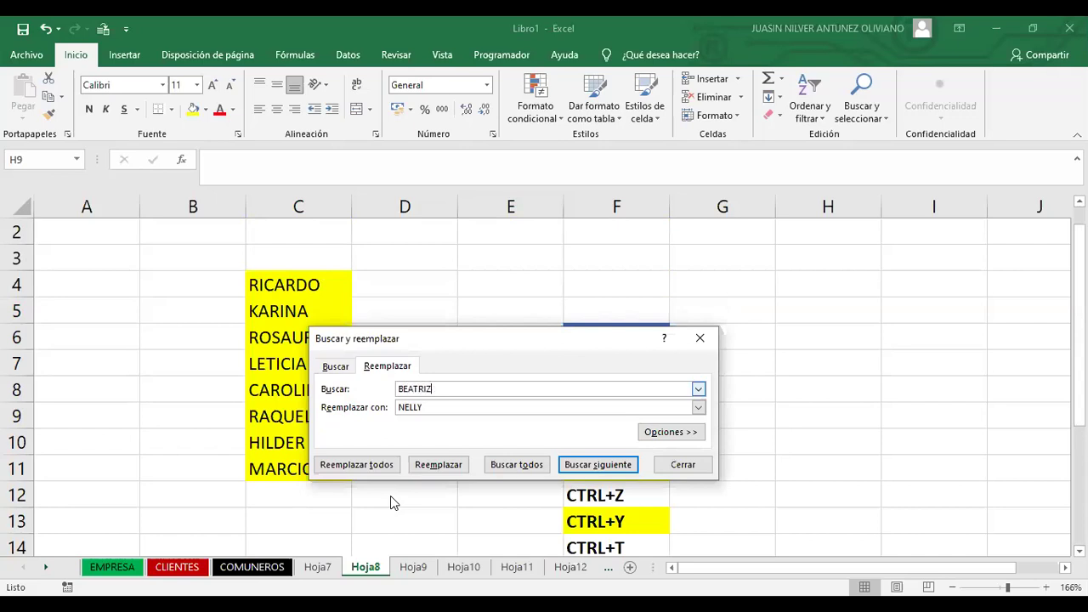
{"action": "key", "text": "Tab"}
{"action": "key", "text": "BackSpace"}
{"action": "key", "text": "BackSpace"}
{"action": "key", "text": "BackSpace"}
{"action": "key", "text": "BackSpace"}
{"action": "type", "text": "HORARIO"}
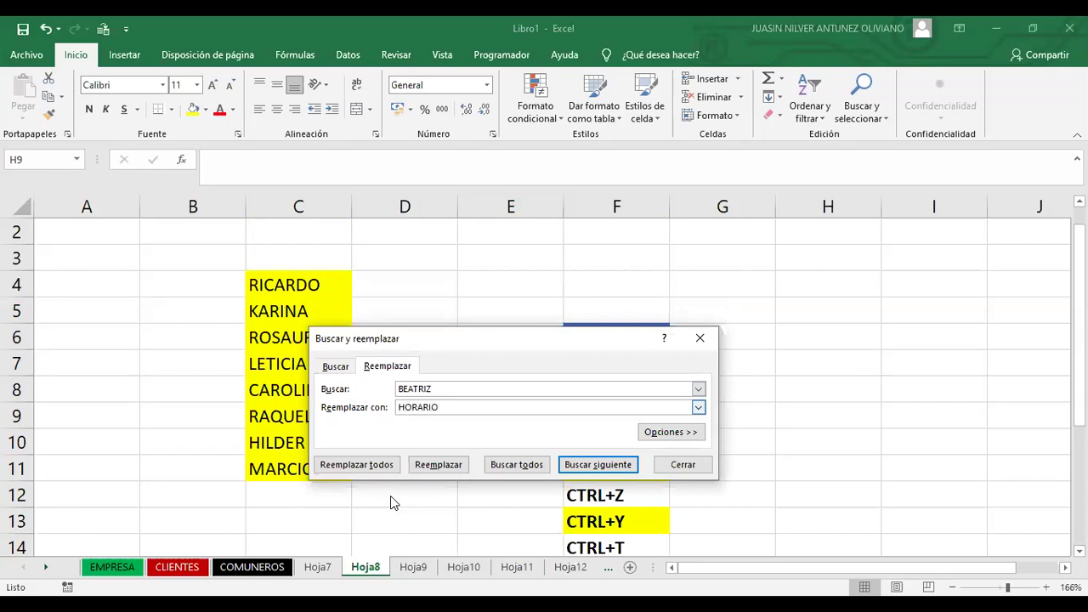
Attempt the BEATRIZ replacement twice, dismissing both no-match messages, then close the dialog
{"action": "key", "text": "Tab"}
{"action": "key", "text": "Return"}
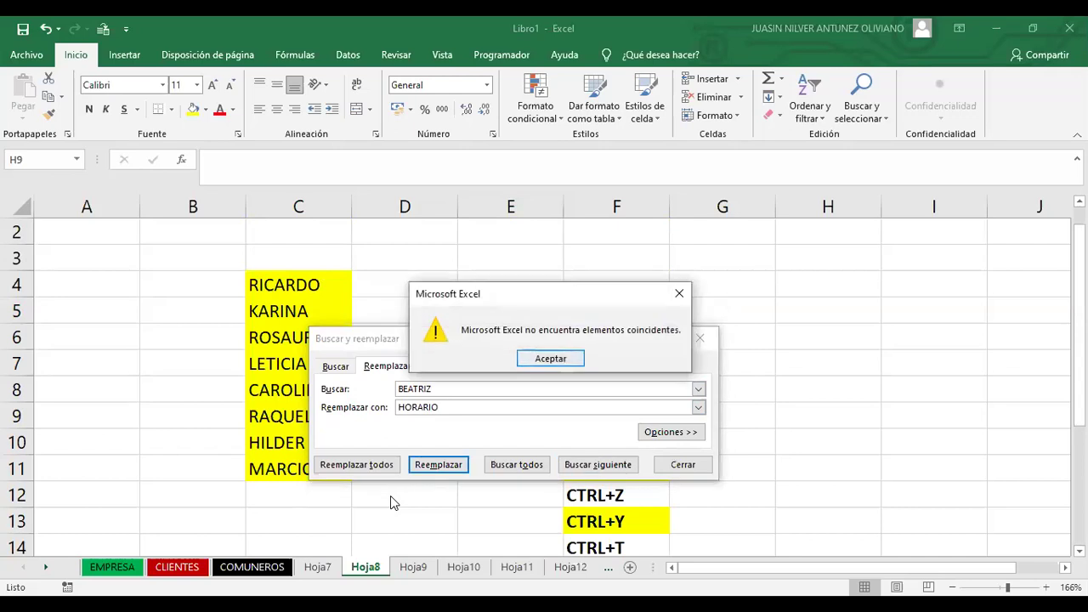
{"action": "key", "text": "Return"}
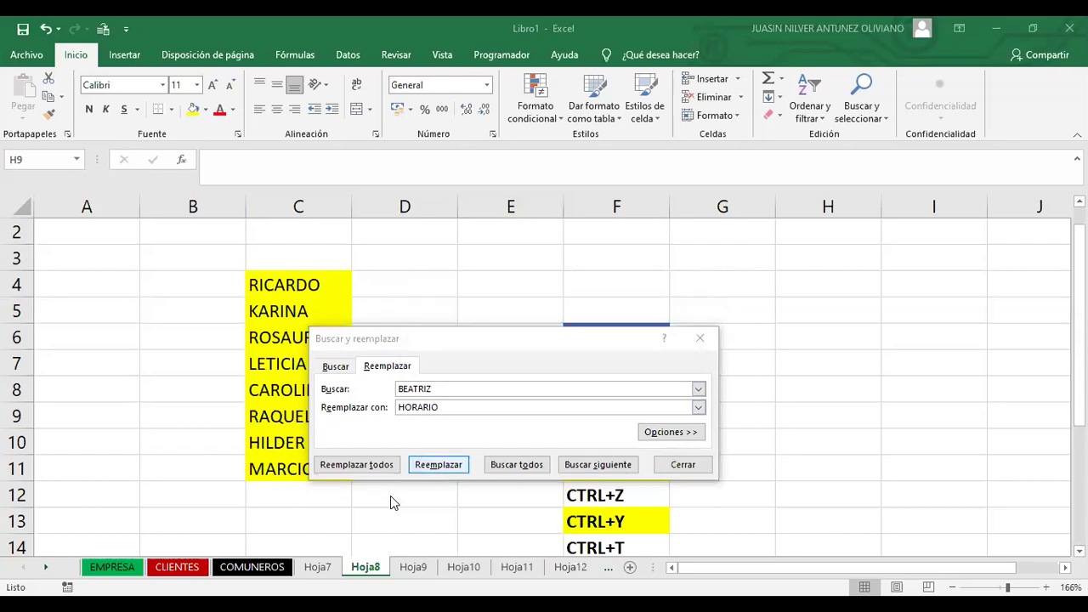
{"action": "key", "text": "Return"}
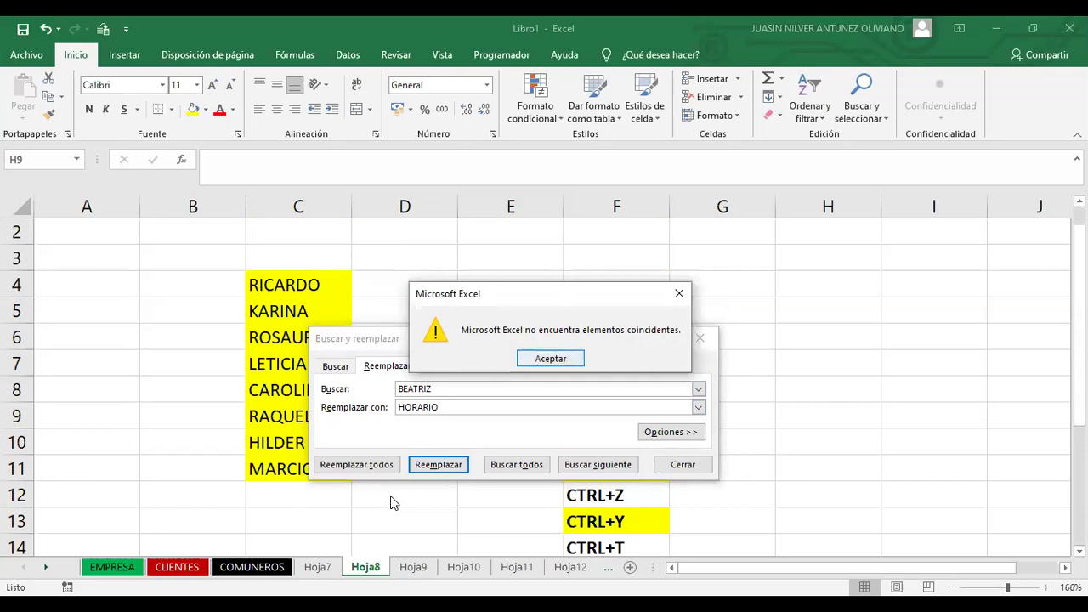
{"action": "key", "text": "Return"}
{"action": "key", "text": "Escape"}
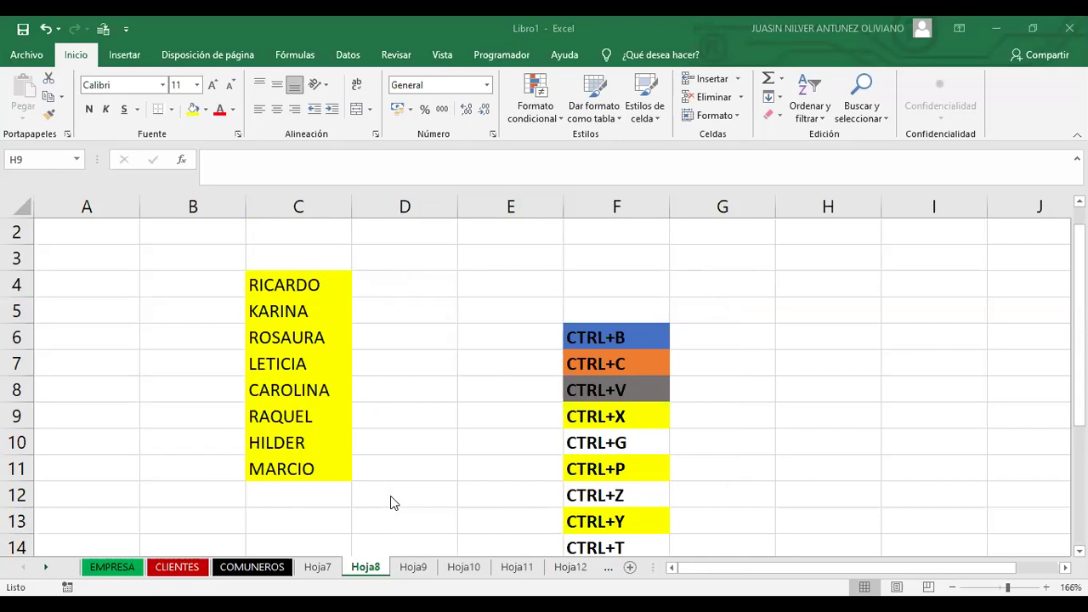
Replace all BEATRIZ with HORARIO, confirm the single replacement, and close the dialog
{"action": "key", "text": "ctrl+l"}
{"action": "key", "text": "Tab"}
{"action": "key", "text": "Return"}
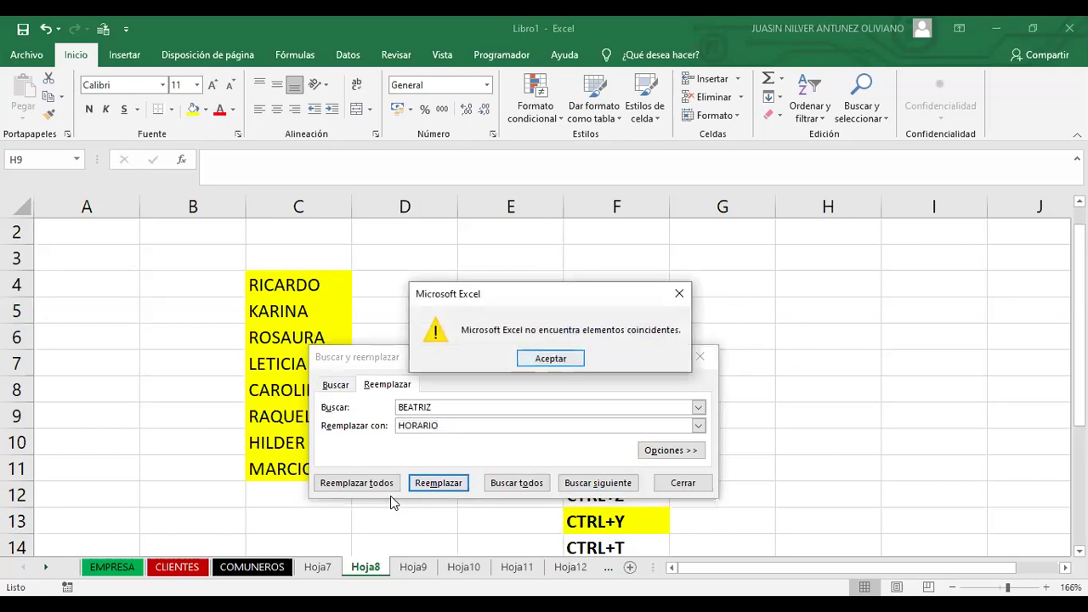
{"action": "key", "text": "Return"}
{"action": "key", "text": "alt+t"}
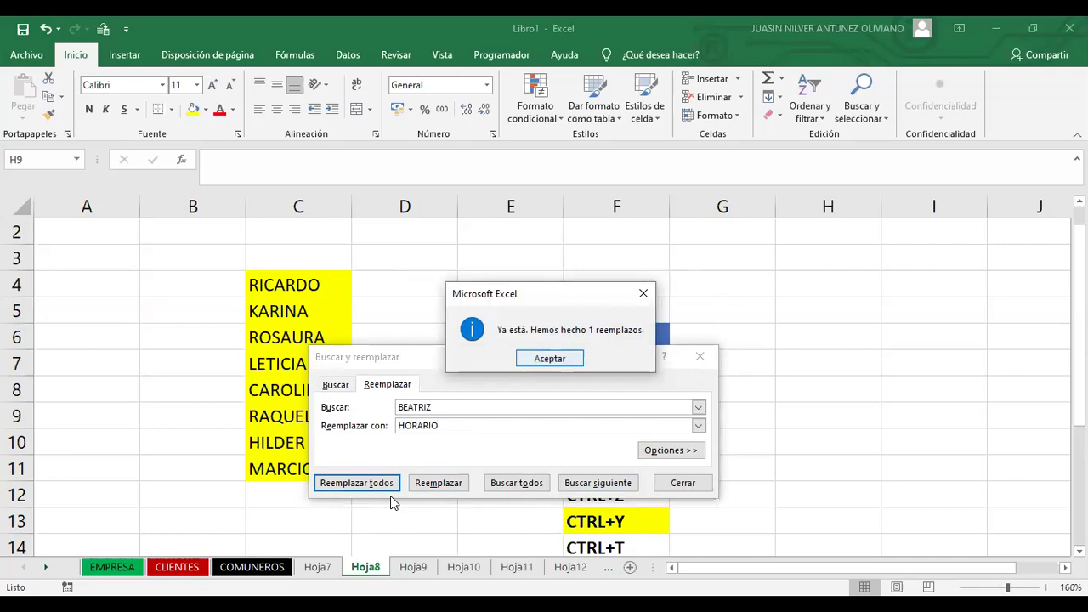
{"action": "key", "text": "Return"}
{"action": "key", "text": "Escape"}
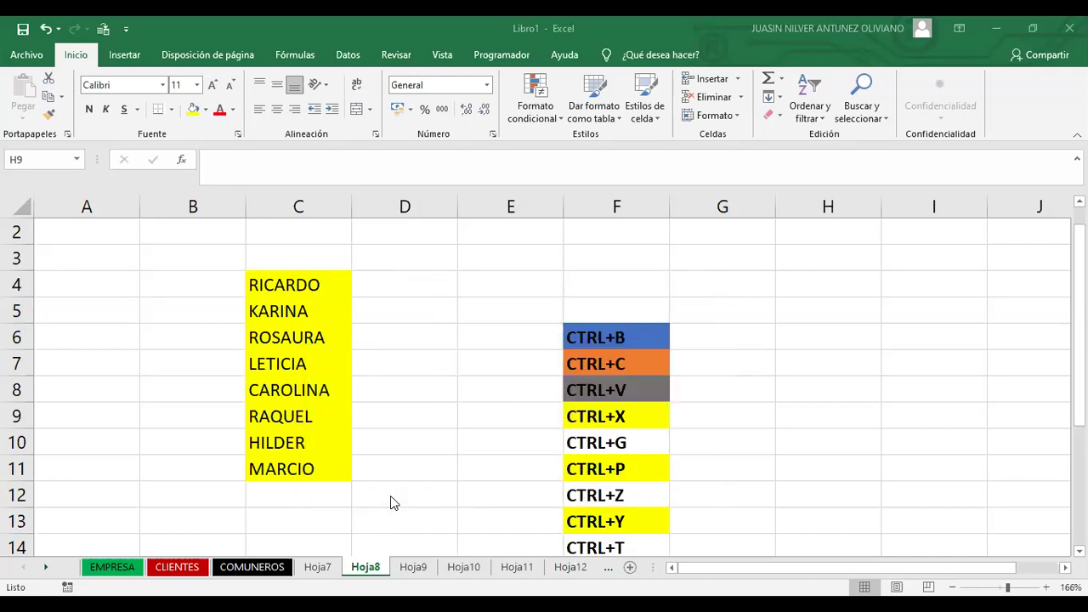
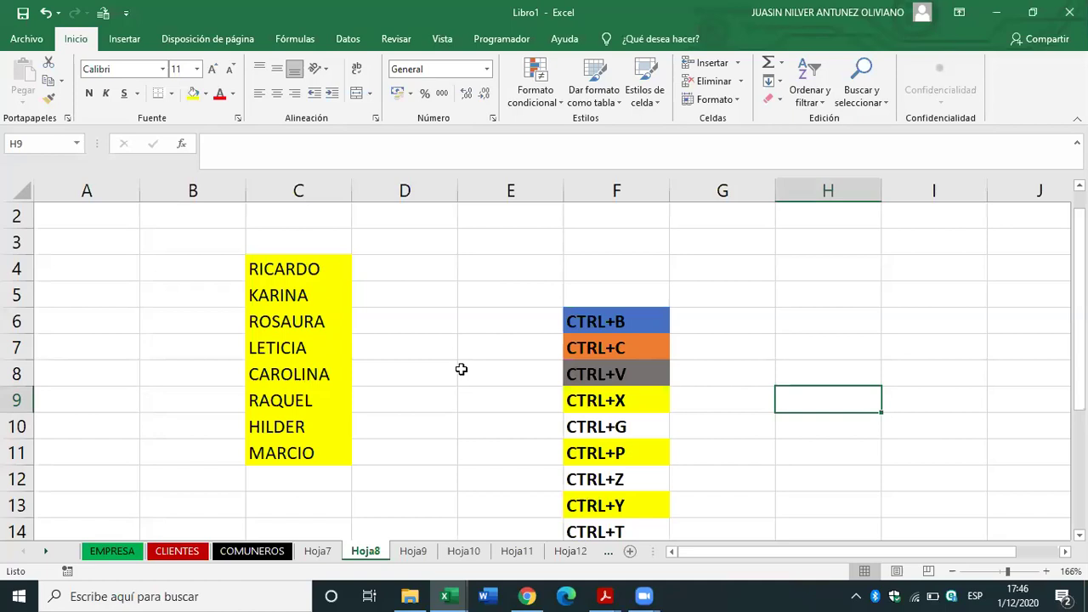
Copy the blue CTRL+B label from F6 into cell G6
{"action": "left_click", "coordinate": [760, 317]}
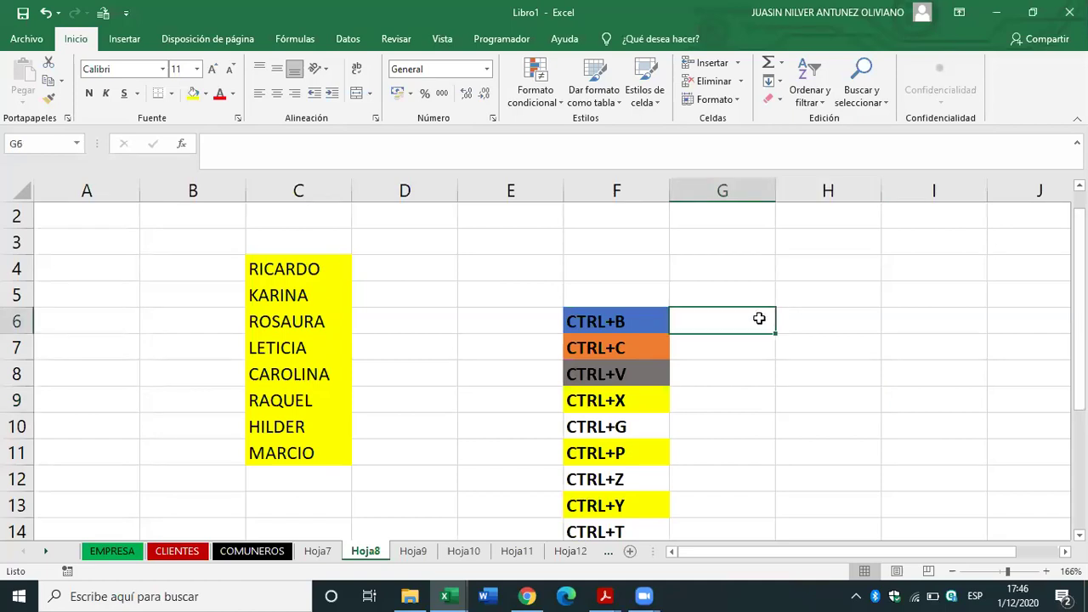
{"action": "left_click", "coordinate": [612, 331]}
{"action": "key", "text": "ctrl+c"}
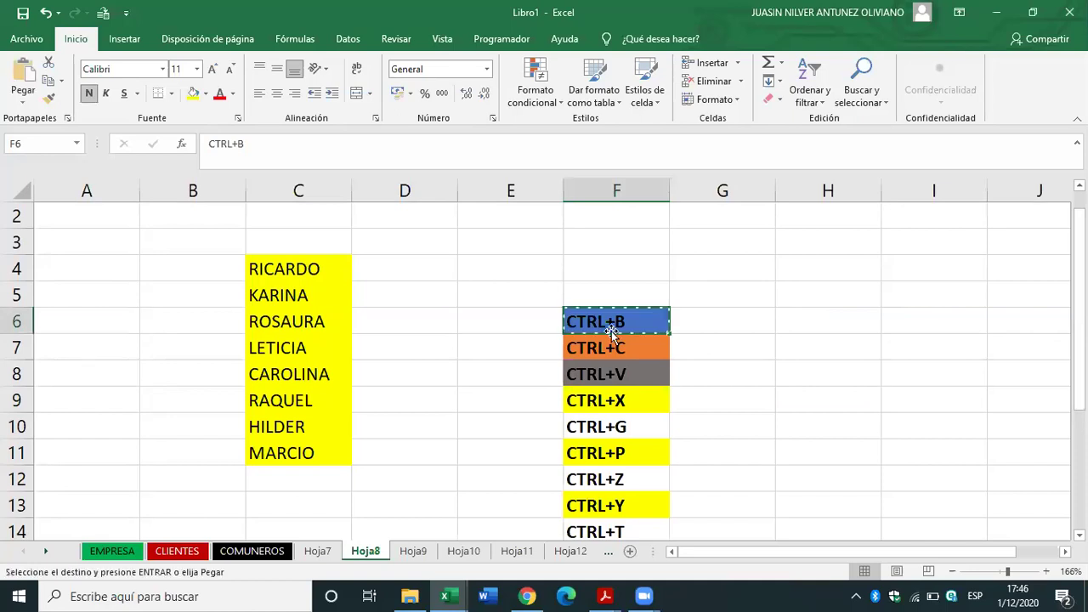
{"action": "key", "text": "Right"}
{"action": "key", "text": "Return"}
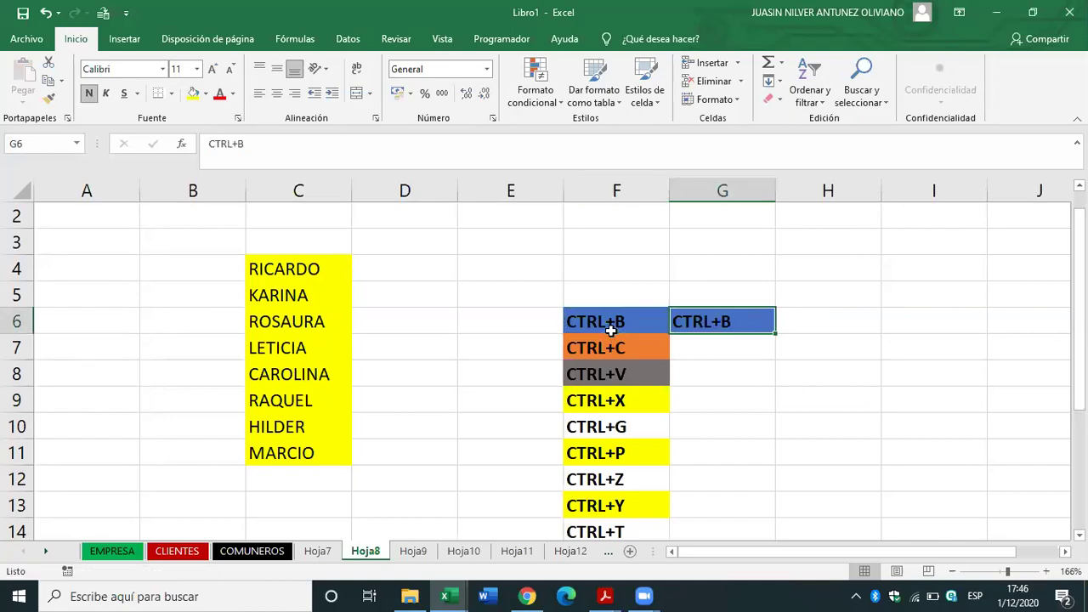
Change the G6 copy to CTRL+U, then start a new blank workbook
{"action": "double_click", "coordinate": [736, 321]}
{"action": "key", "text": "BackSpace"}
{"action": "type", "text": "U"}
{"action": "left_click", "coordinate": [715, 407]}
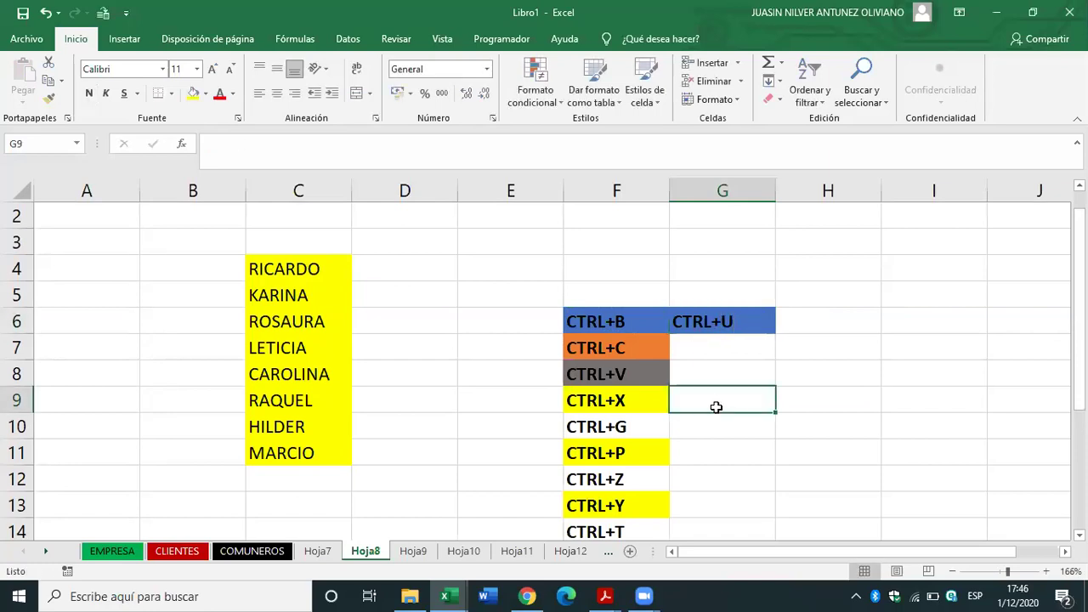
{"action": "key", "text": "ctrl+u"}
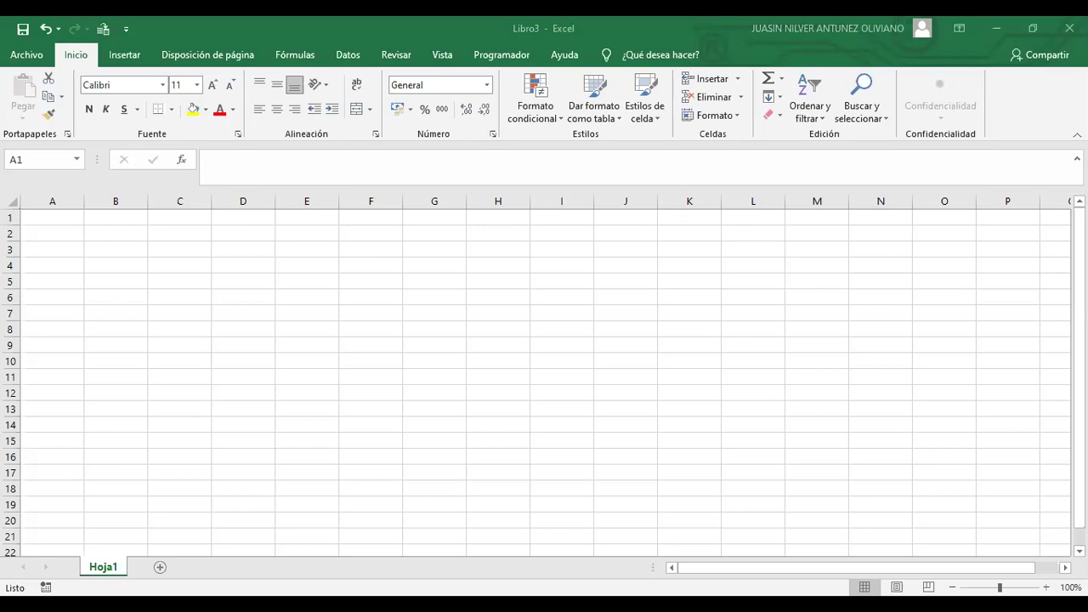
Enter the label CTRL+1 in cell F3
{"action": "left_click", "coordinate": [208, 270]}
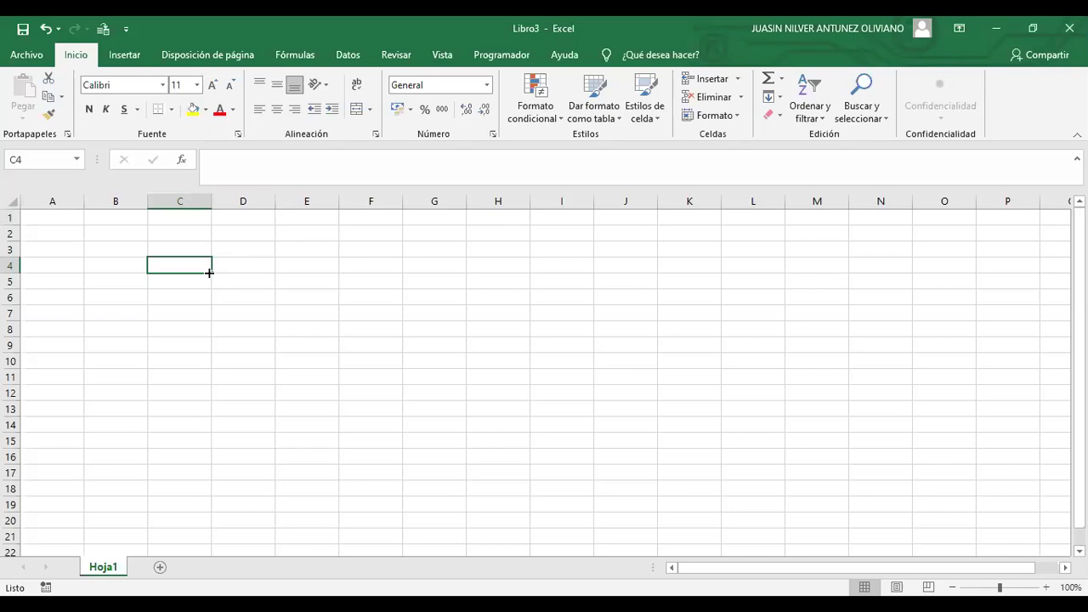
{"action": "left_click", "coordinate": [356, 245]}
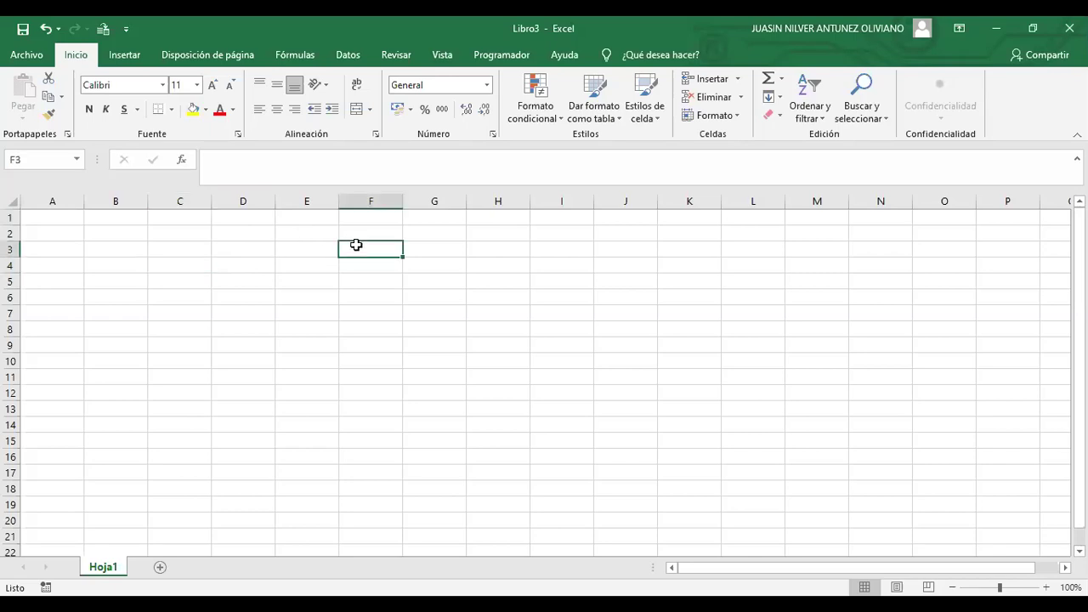
{"action": "type", "text": "CTRL+A"}
{"action": "key", "text": "BackSpace"}
{"action": "type", "text": "1"}
{"action": "left_click", "coordinate": [380, 295]}
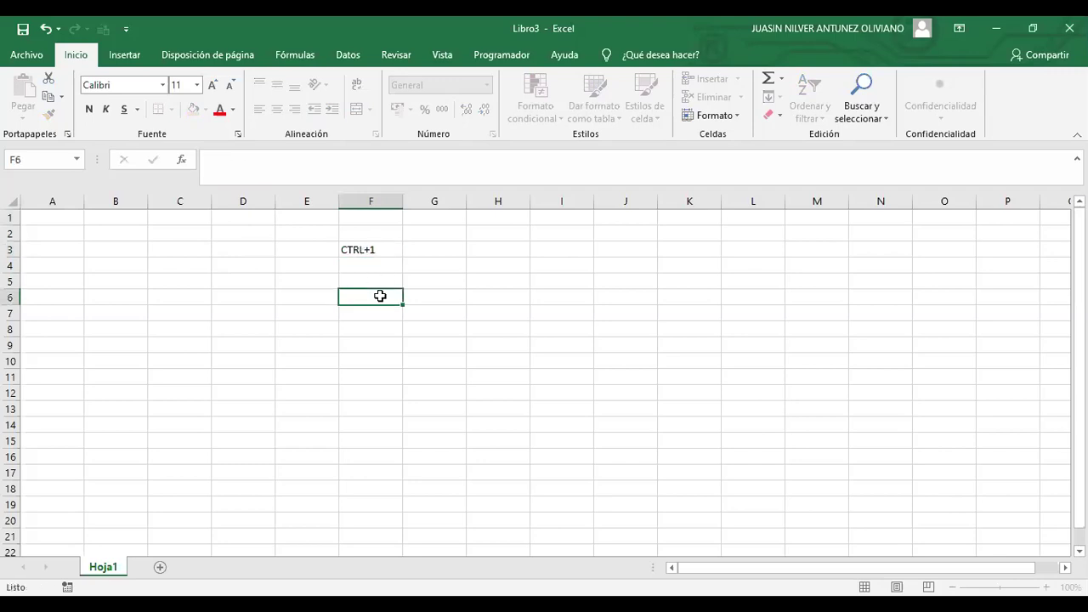
Give cell F3 a yellow fill
{"action": "double_click", "coordinate": [354, 250]}
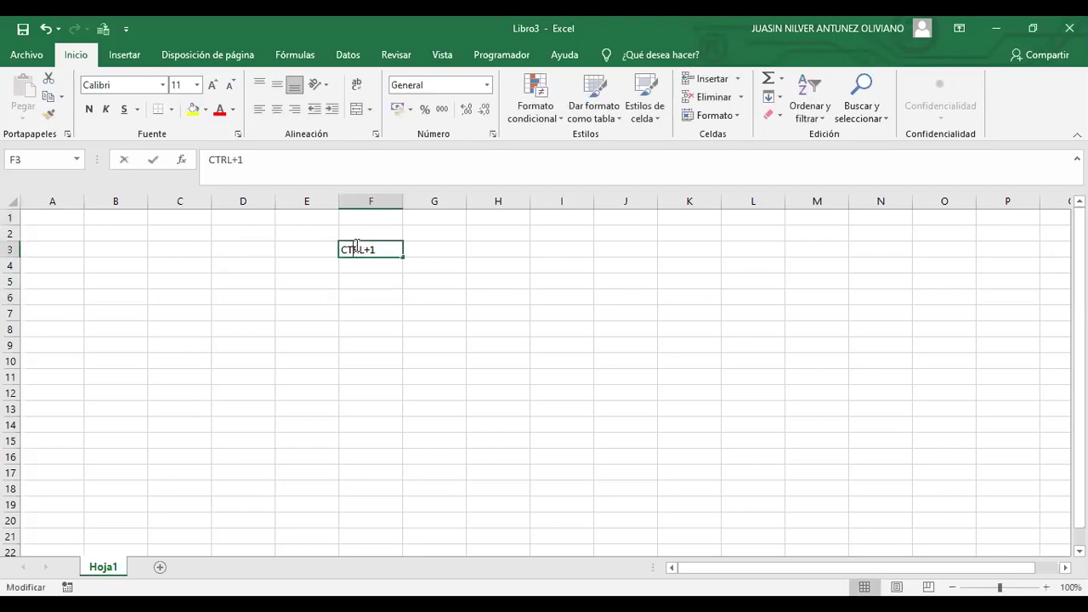
{"action": "left_click", "coordinate": [459, 357]}
{"action": "left_click", "coordinate": [376, 249]}
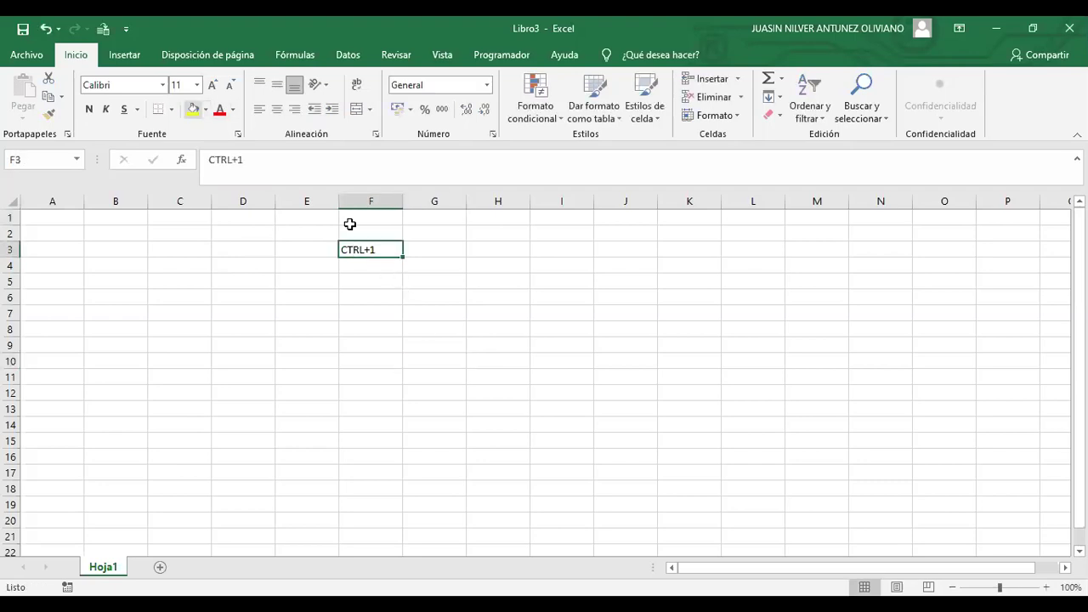
{"action": "left_click", "coordinate": [193, 109]}
{"action": "left_click", "coordinate": [360, 341]}
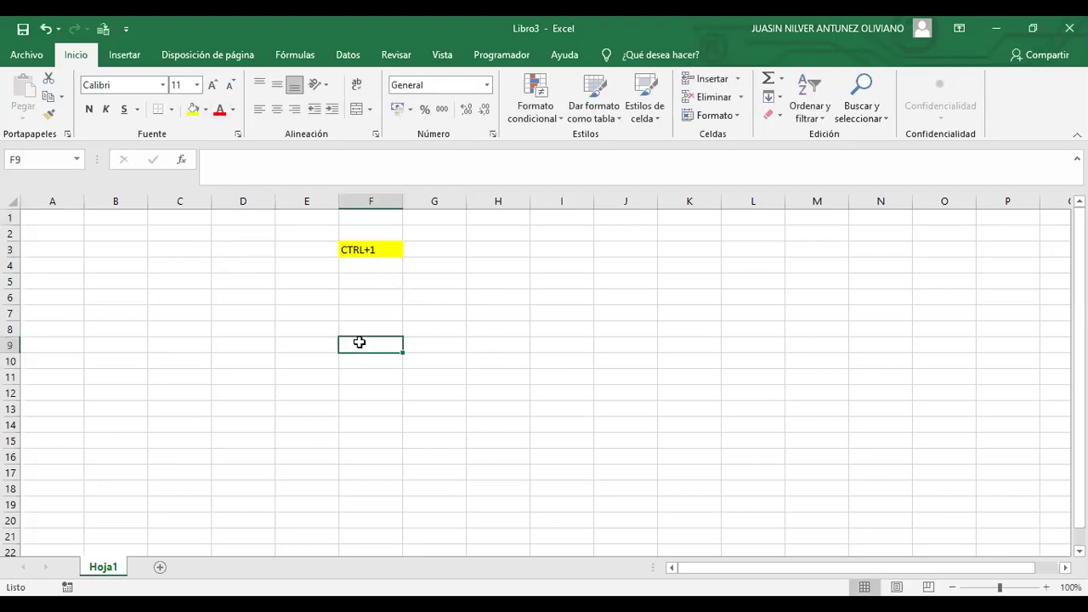
{"action": "key", "text": "ctrl+1"}
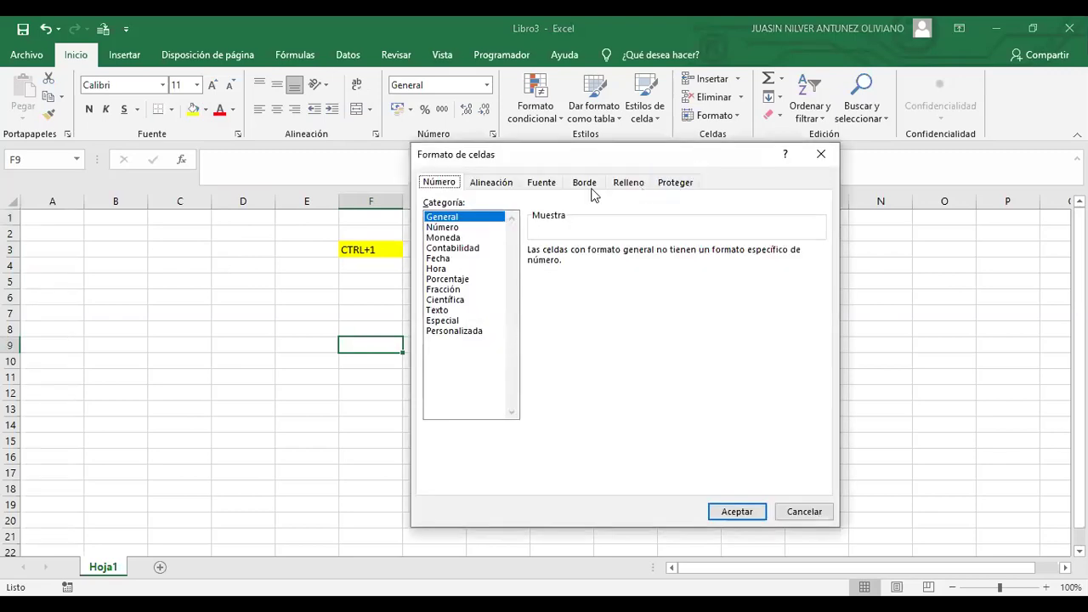
{"action": "left_click_drag", "start_coordinate": [695, 165], "coordinate": [594, 195]}
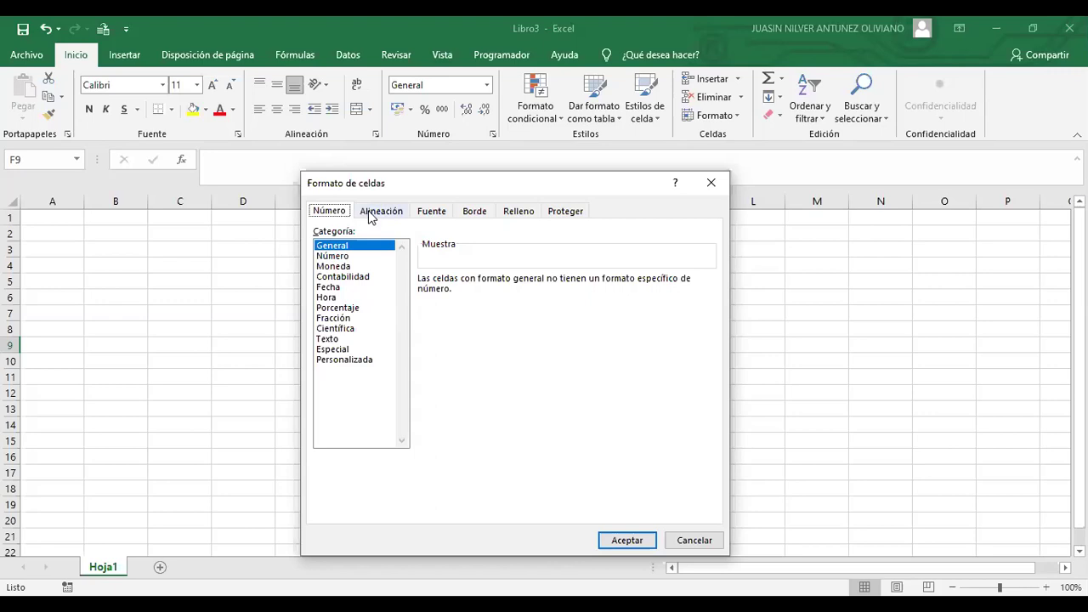
{"action": "left_click", "coordinate": [374, 212]}
{"action": "left_click", "coordinate": [440, 216]}
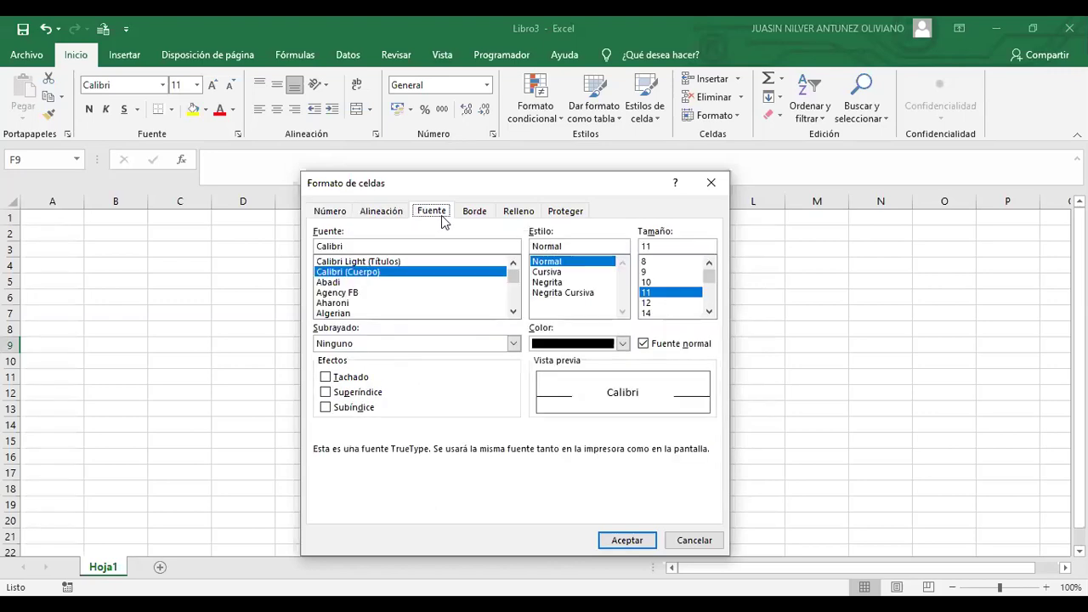
{"action": "left_click", "coordinate": [469, 213]}
{"action": "left_click", "coordinate": [519, 212]}
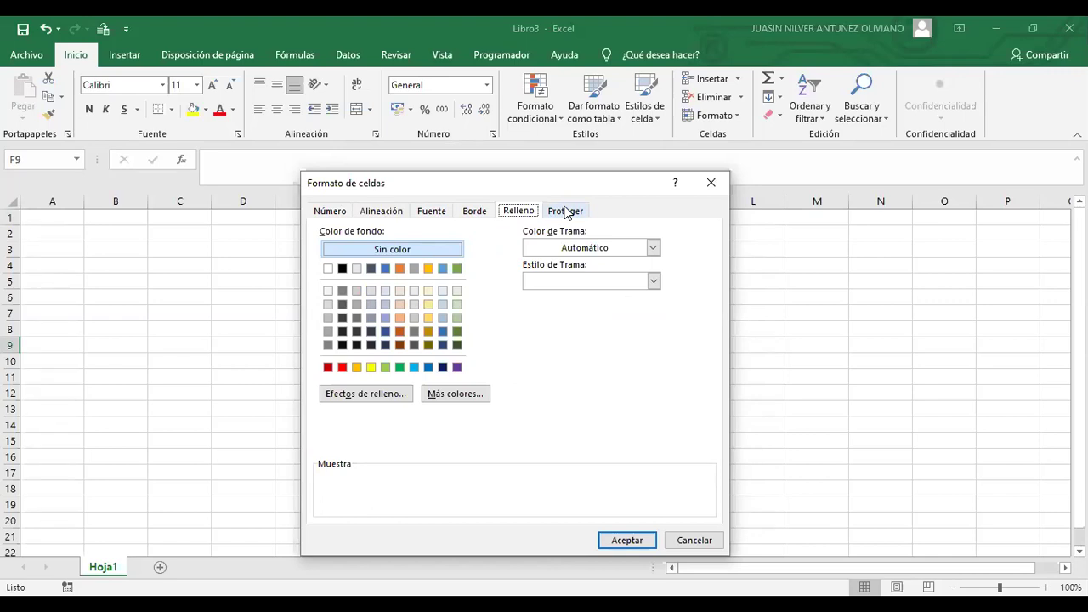
{"action": "left_click", "coordinate": [343, 213]}
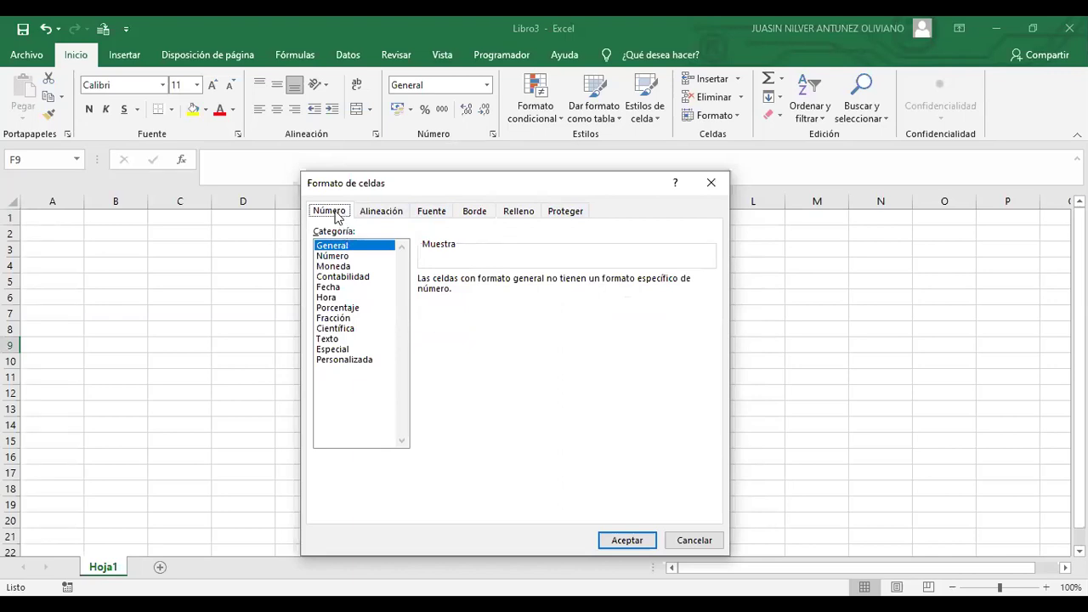
{"action": "key", "text": "Tab"}
{"action": "left_click", "coordinate": [338, 256]}
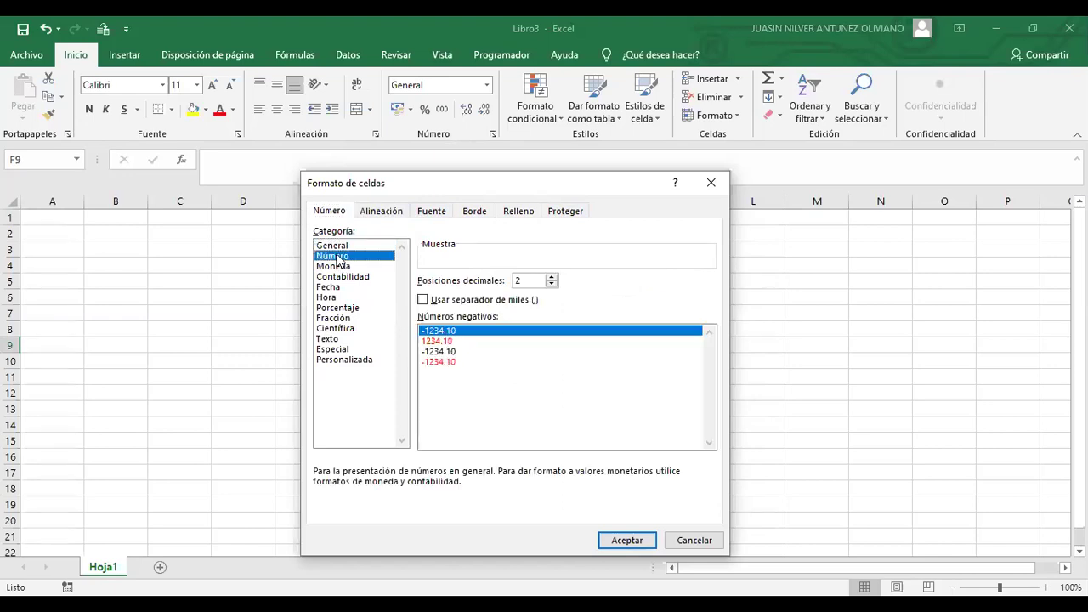
{"action": "left_click", "coordinate": [336, 247]}
{"action": "left_click", "coordinate": [339, 257]}
{"action": "left_click", "coordinate": [334, 268]}
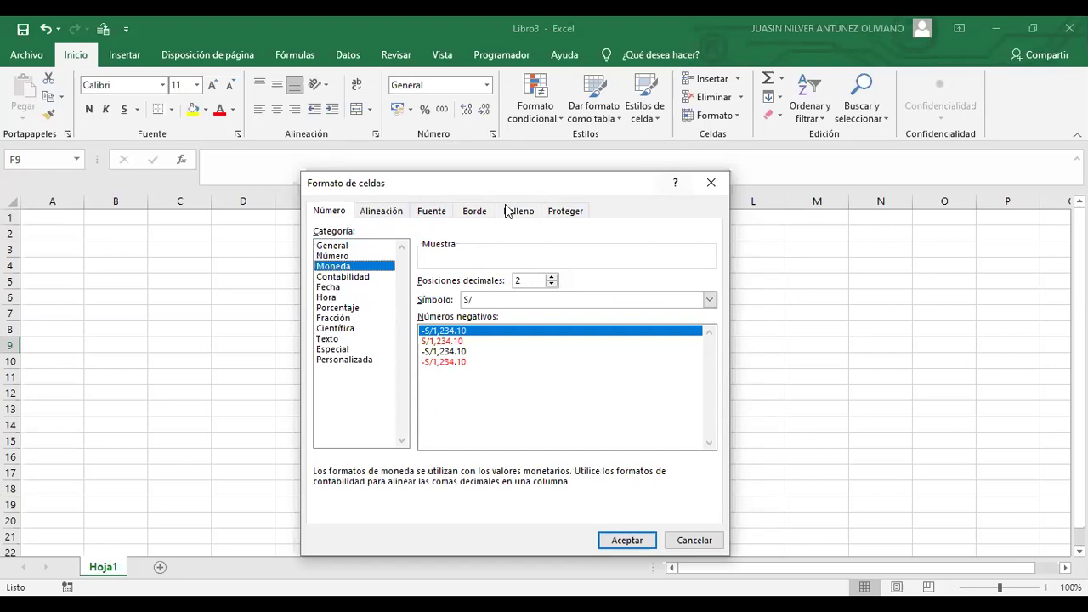
{"action": "left_click", "coordinate": [357, 278]}
{"action": "left_click", "coordinate": [331, 289]}
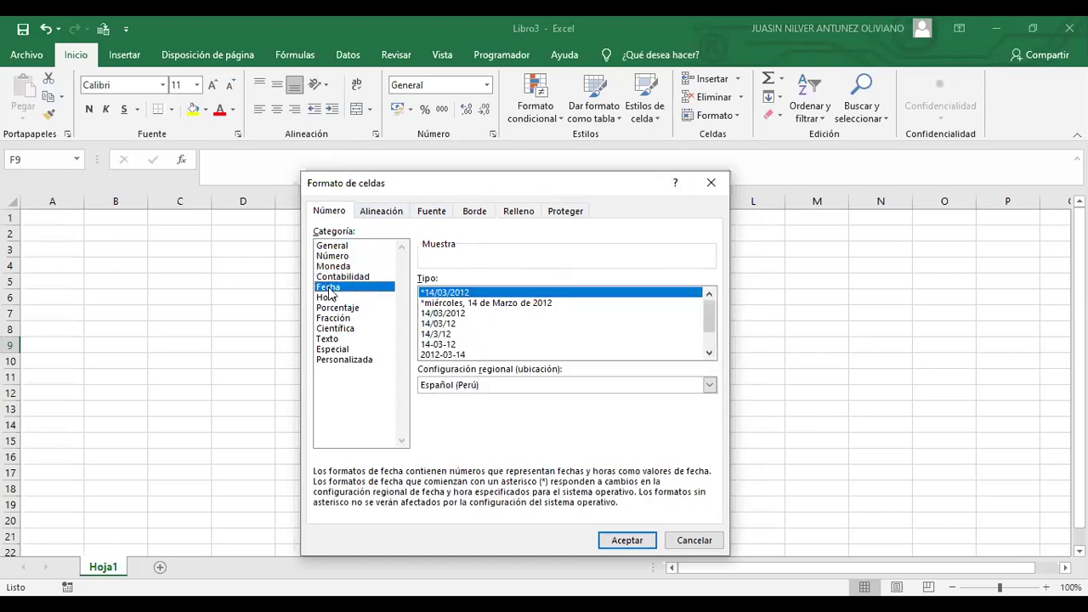
{"action": "left_click", "coordinate": [331, 299]}
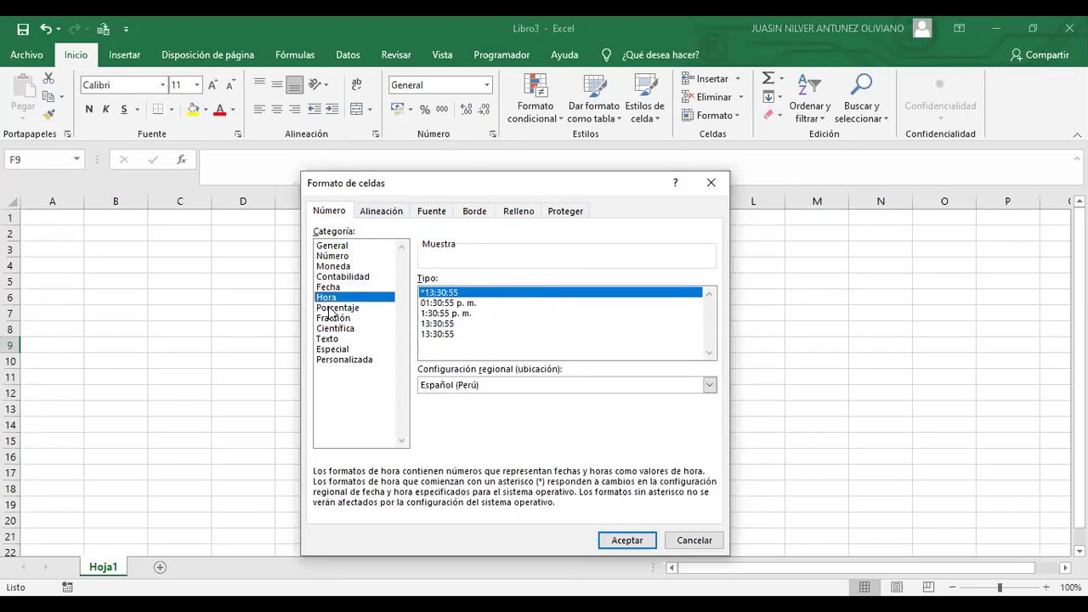
{"action": "left_click", "coordinate": [331, 308]}
{"action": "left_click", "coordinate": [338, 320]}
{"action": "left_click", "coordinate": [338, 329]}
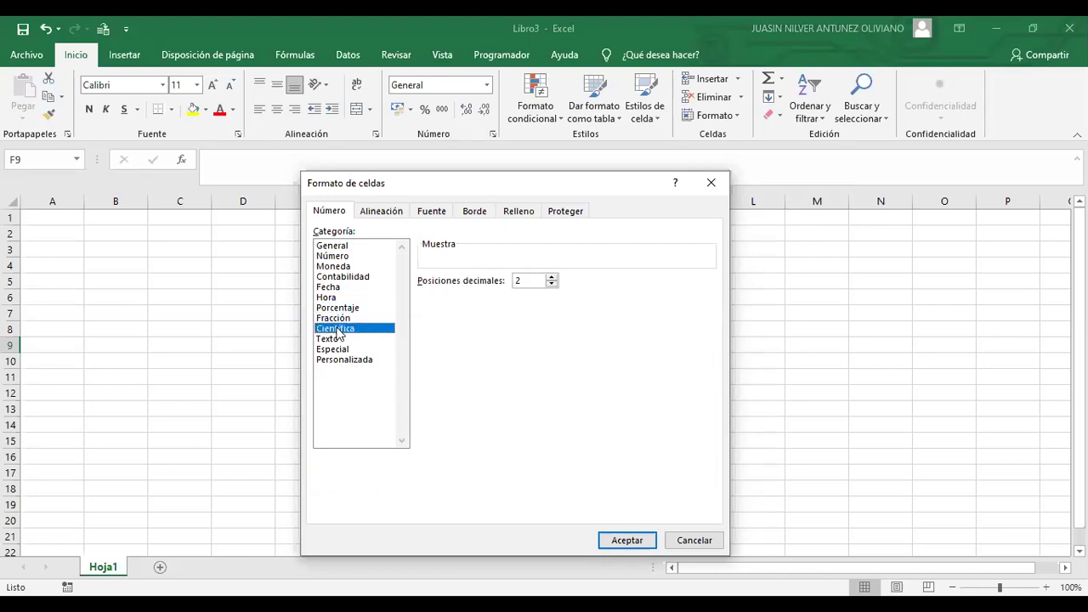
{"action": "left_click", "coordinate": [333, 340]}
{"action": "left_click", "coordinate": [333, 351]}
{"action": "left_click", "coordinate": [338, 358]}
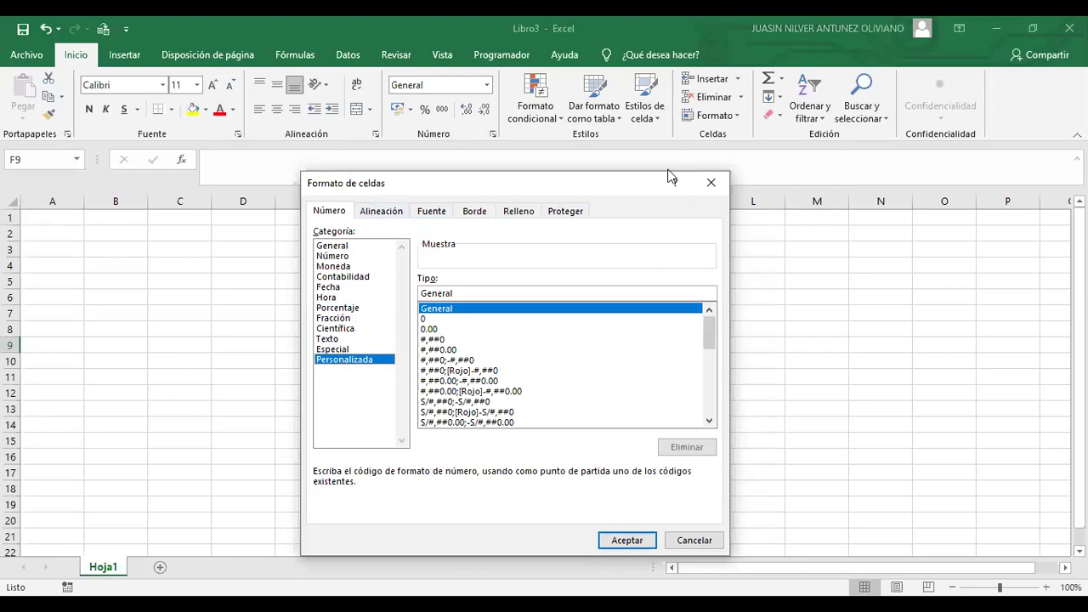
{"action": "left_click", "coordinate": [711, 183]}
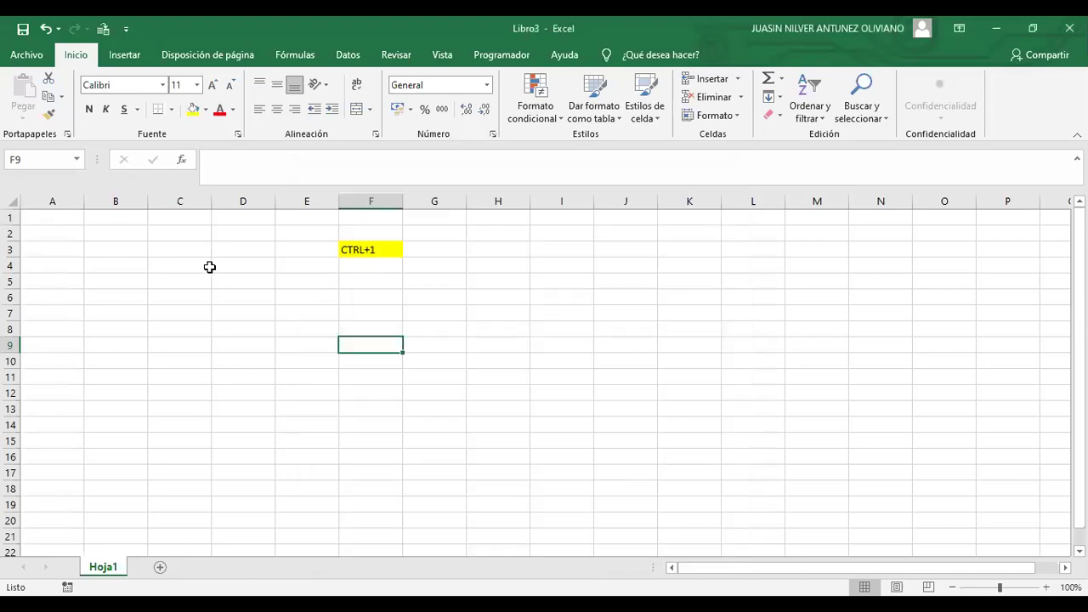
Enter 50000 in C4 and 150000 in C5
{"action": "left_click", "coordinate": [183, 267]}
{"action": "type", "text": "50000"}
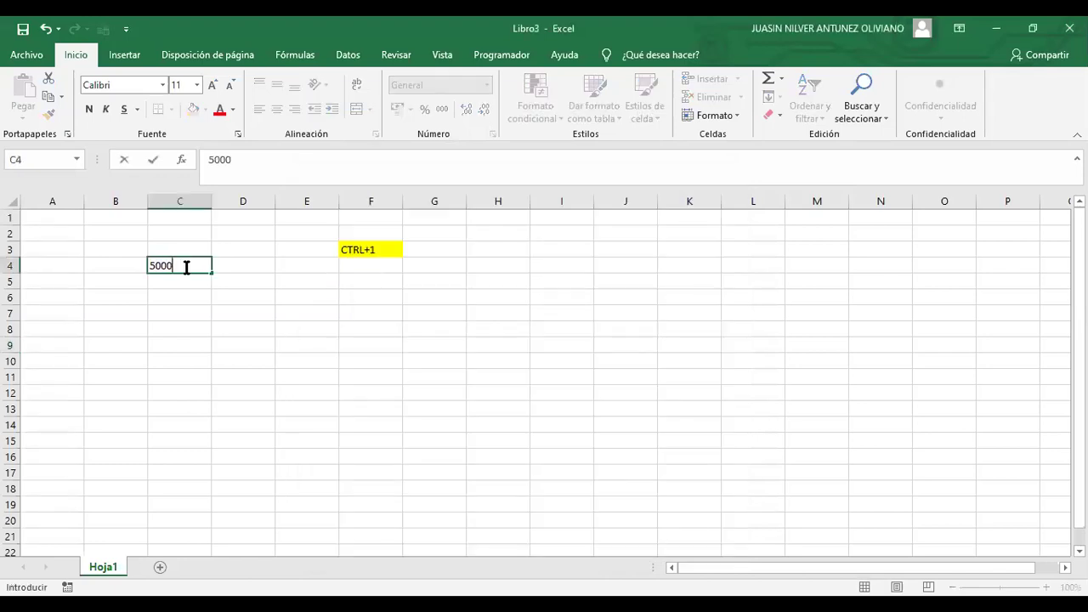
{"action": "key", "text": "Return"}
{"action": "type", "text": "150000"}
{"action": "key", "text": "Return"}
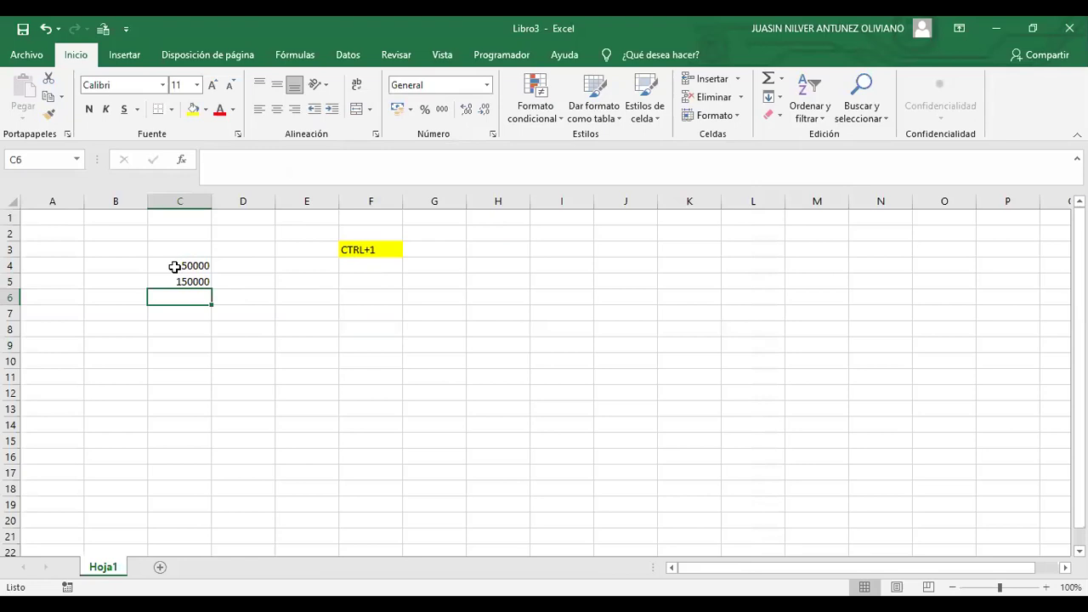
Format C6 as Moneda with the $ Inglés (Estados Unidos) symbol, then select C4:C5
{"action": "key", "text": "ctrl+1"}
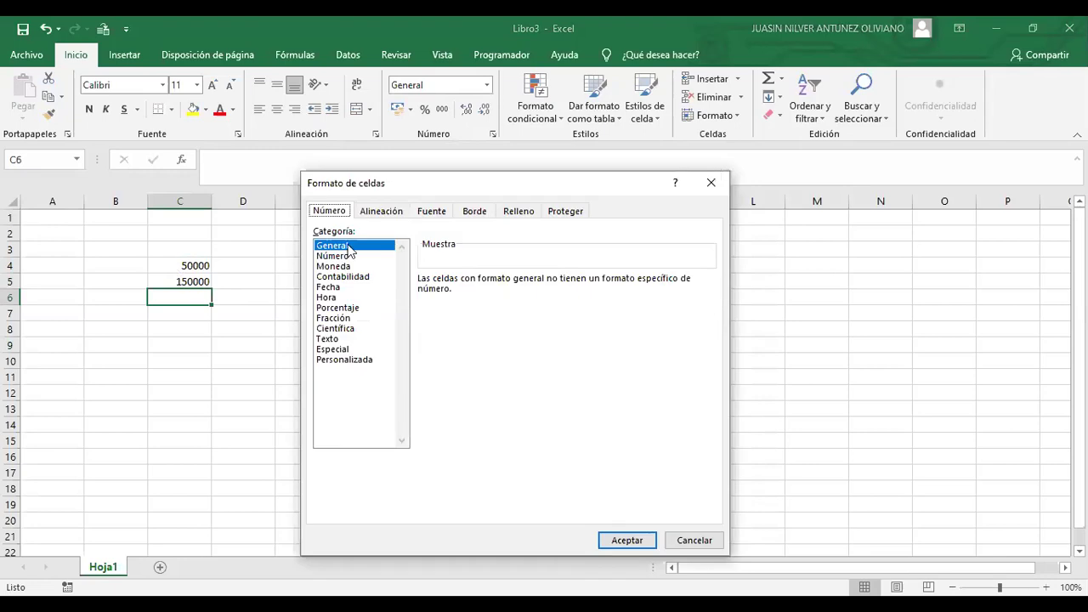
{"action": "left_click", "coordinate": [340, 266]}
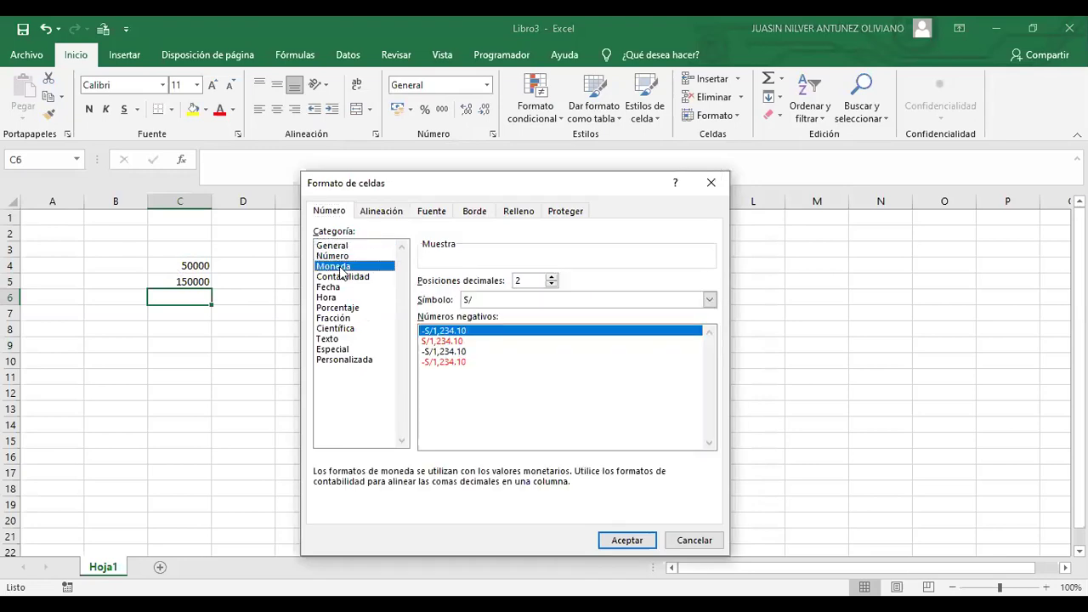
{"action": "left_click", "coordinate": [714, 299]}
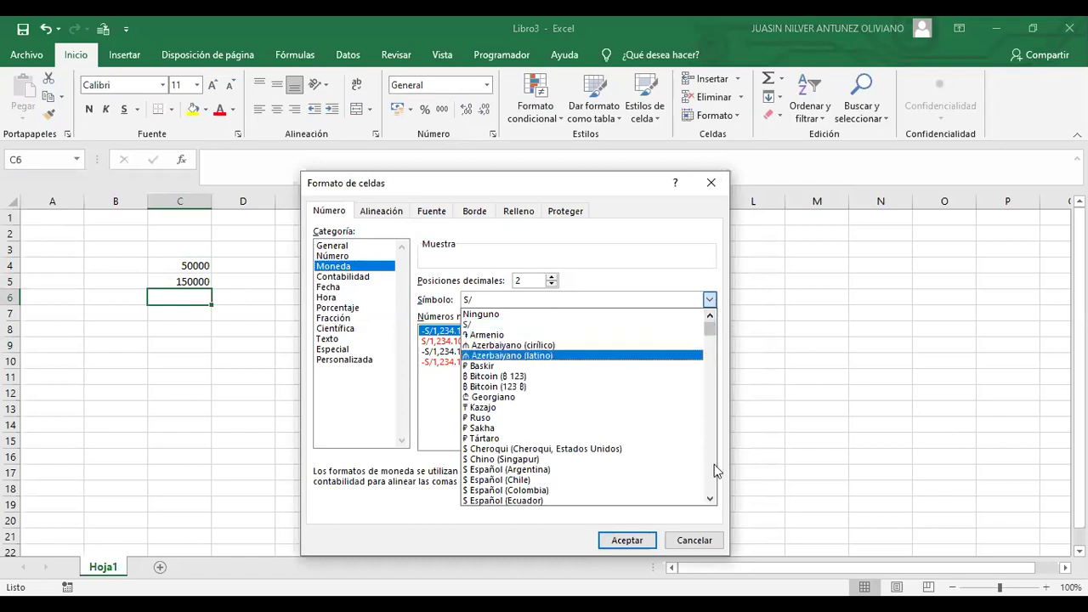
{"action": "left_click", "coordinate": [711, 500]}
{"action": "left_click_drag", "start_coordinate": [711, 499], "coordinate": [710, 500]}
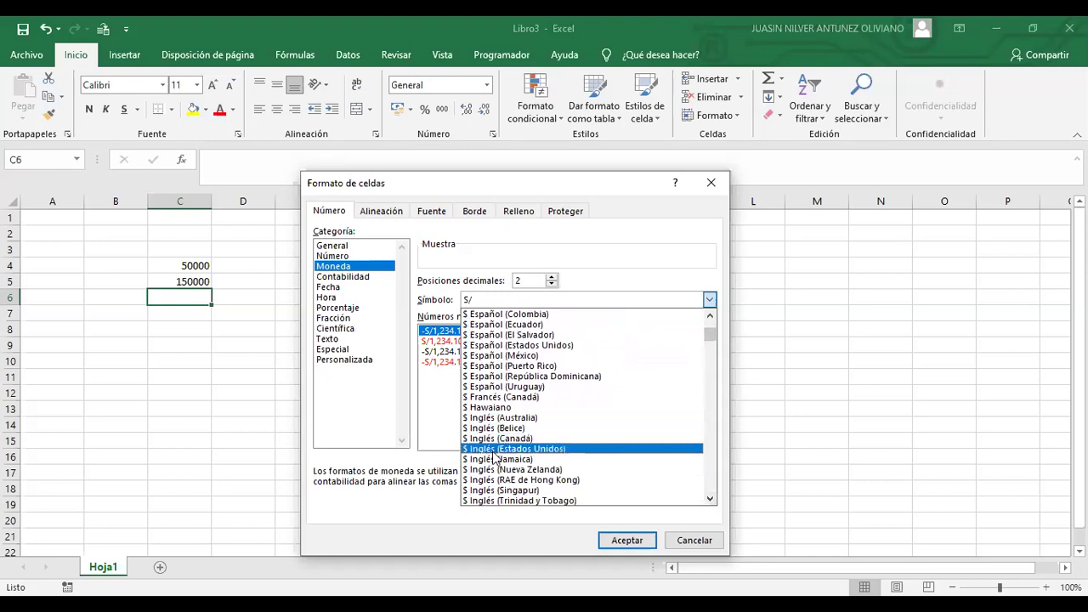
{"action": "left_click", "coordinate": [530, 449]}
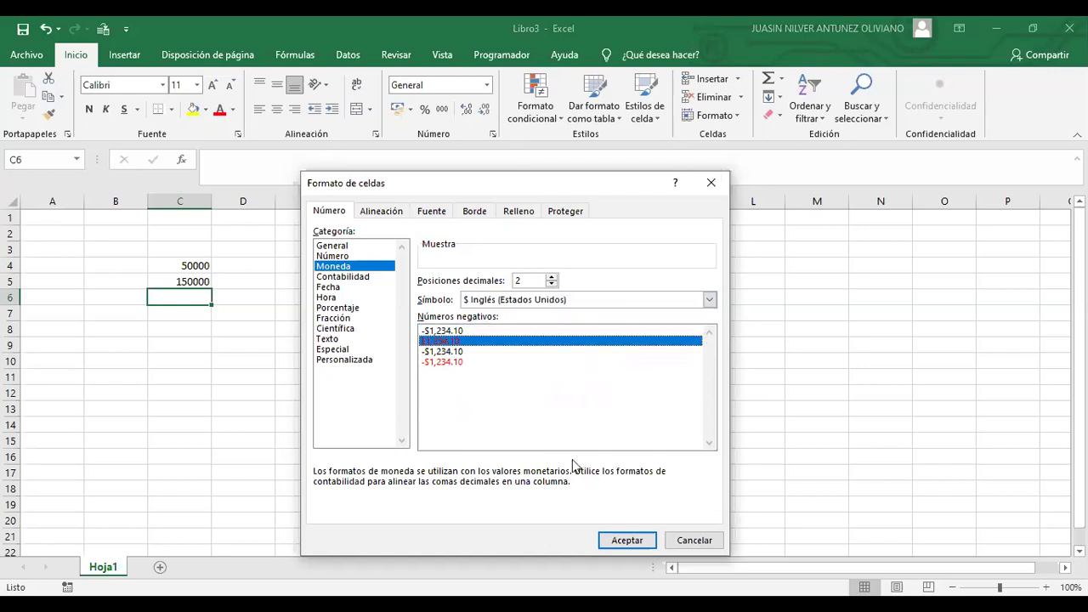
{"action": "left_click", "coordinate": [639, 536]}
{"action": "left_click_drag", "start_coordinate": [195, 267], "coordinate": [199, 284]}
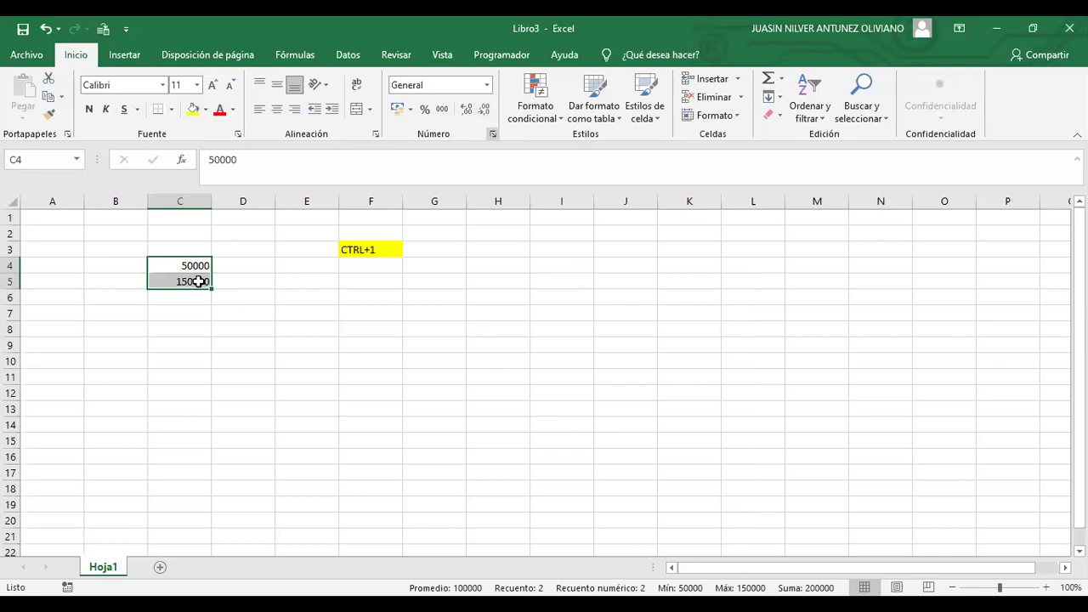
Format C4:C5 as Moneda with the $ Español (Estados Unidos) symbol and red negatives
{"action": "key", "text": "ctrl+1"}
{"action": "left_click", "coordinate": [341, 267]}
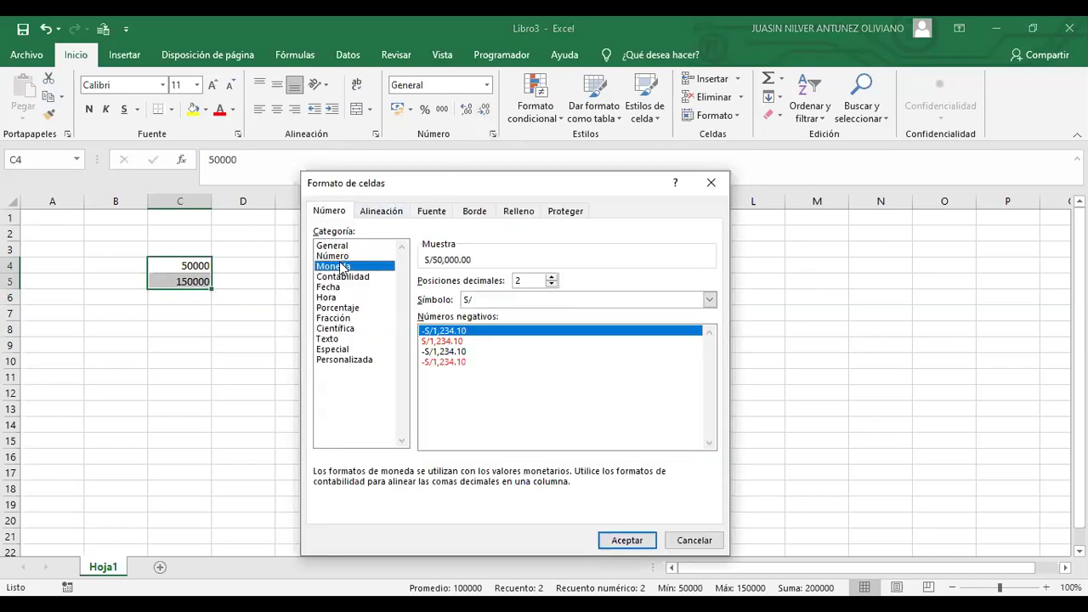
{"action": "left_click", "coordinate": [709, 300]}
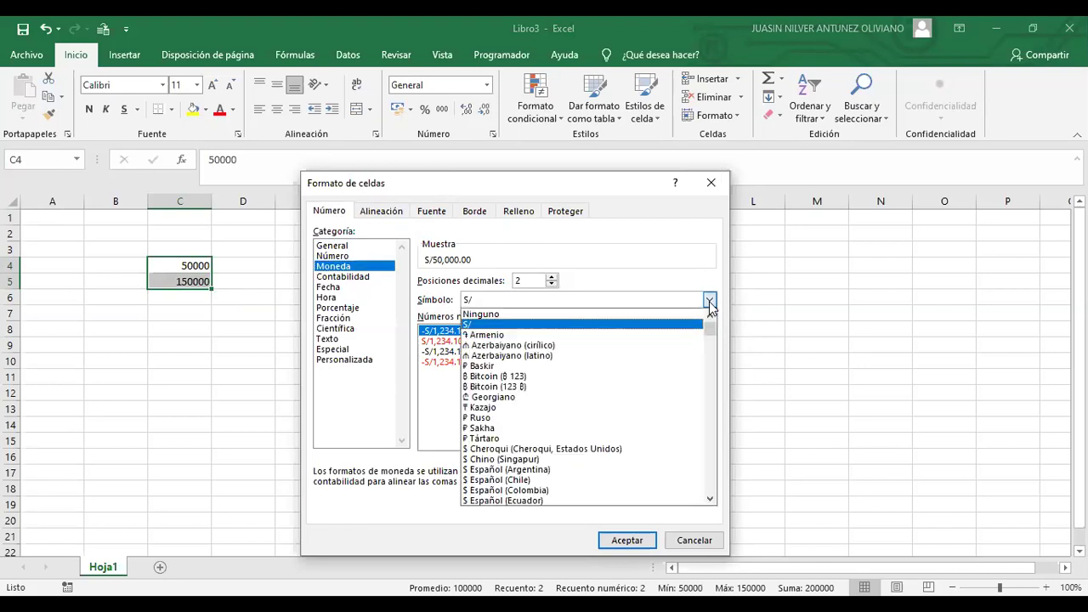
{"action": "left_click", "coordinate": [711, 500]}
{"action": "left_click", "coordinate": [710, 500]}
{"action": "left_click", "coordinate": [711, 500]}
{"action": "left_click", "coordinate": [710, 500]}
{"action": "left_click", "coordinate": [710, 500]}
{"action": "left_click", "coordinate": [533, 439]}
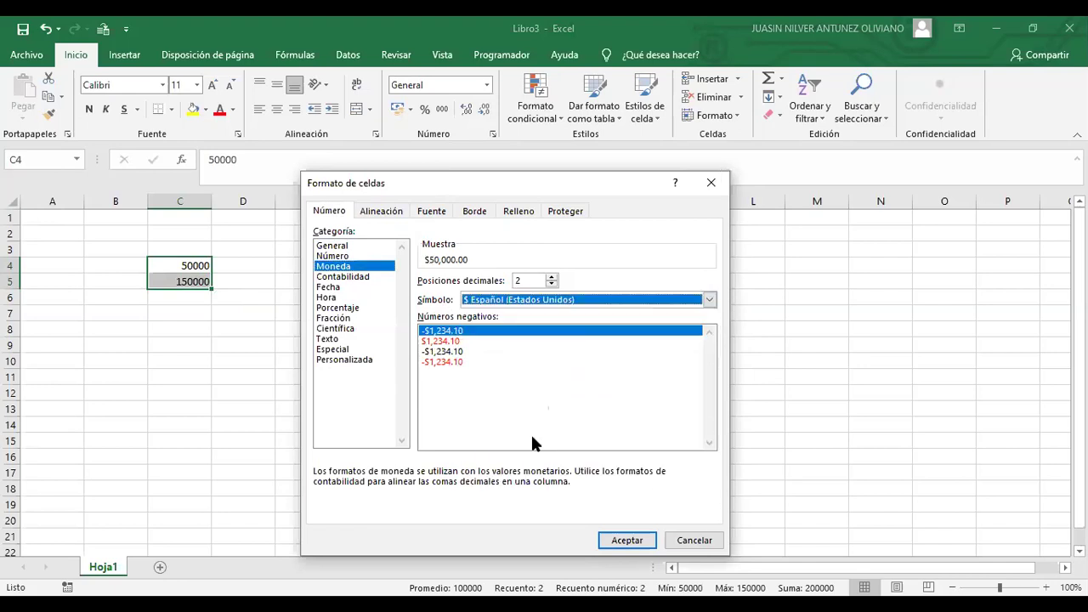
{"action": "left_click", "coordinate": [436, 341]}
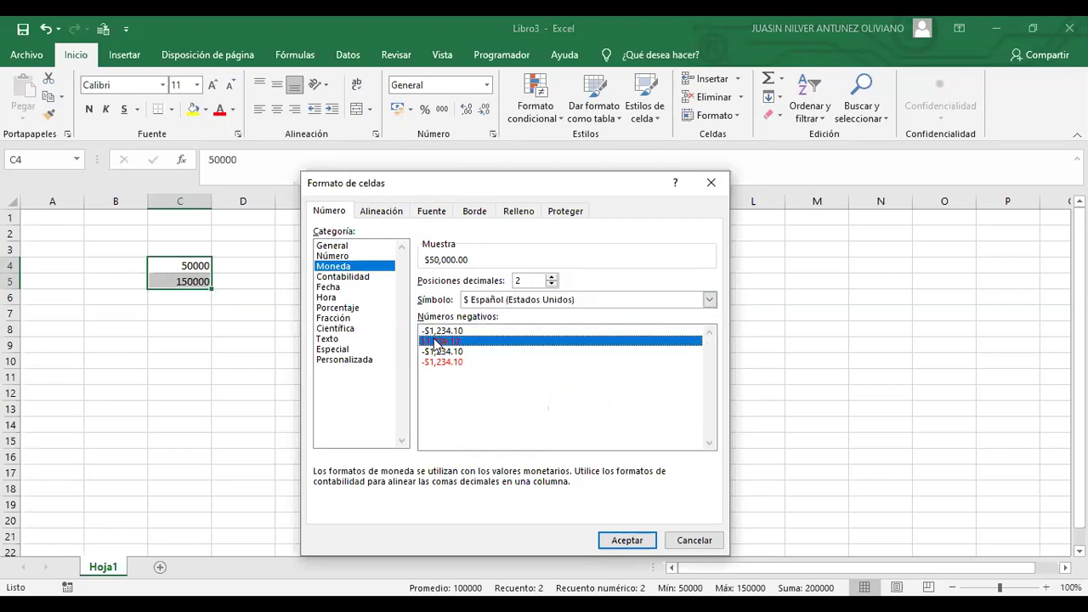
{"action": "left_click", "coordinate": [626, 540]}
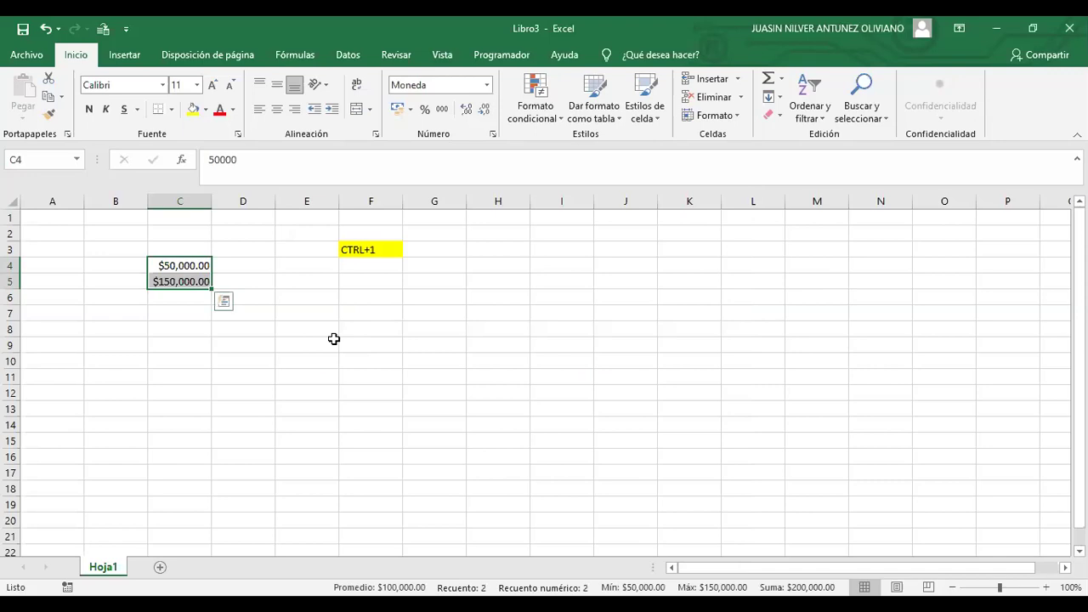
{"action": "left_click", "coordinate": [356, 330]}
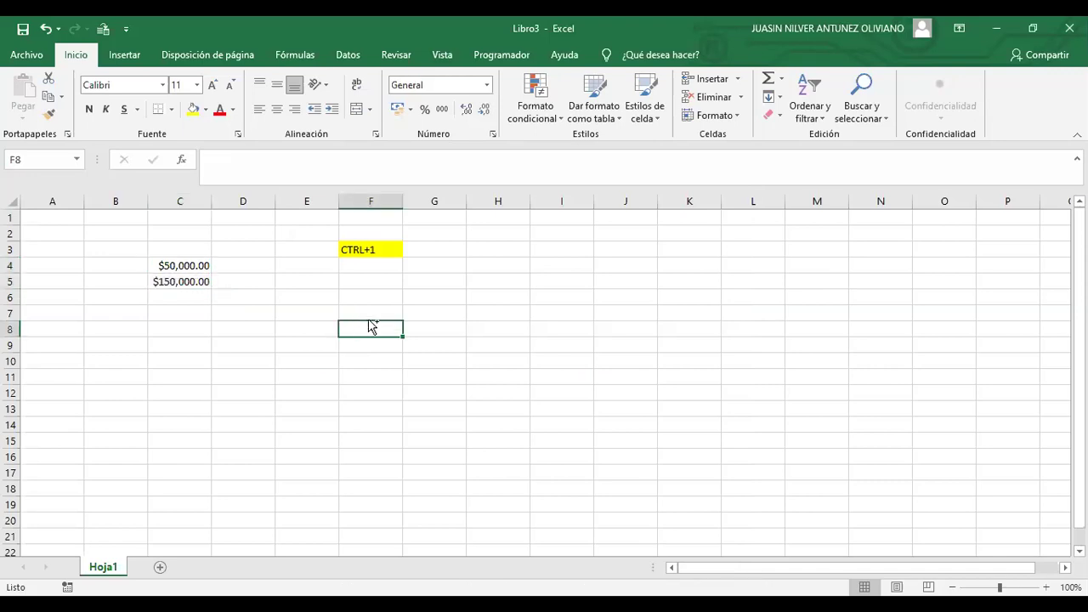
View the Alignment options in Format Cells and close without changes
{"action": "key", "text": "ctrl+1"}
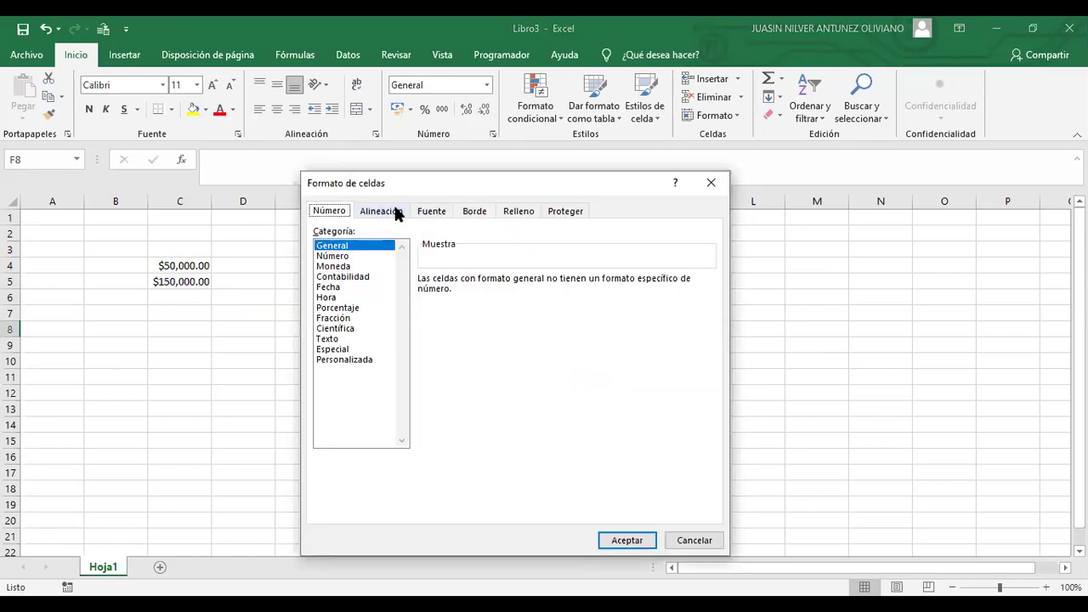
{"action": "left_click", "coordinate": [397, 212]}
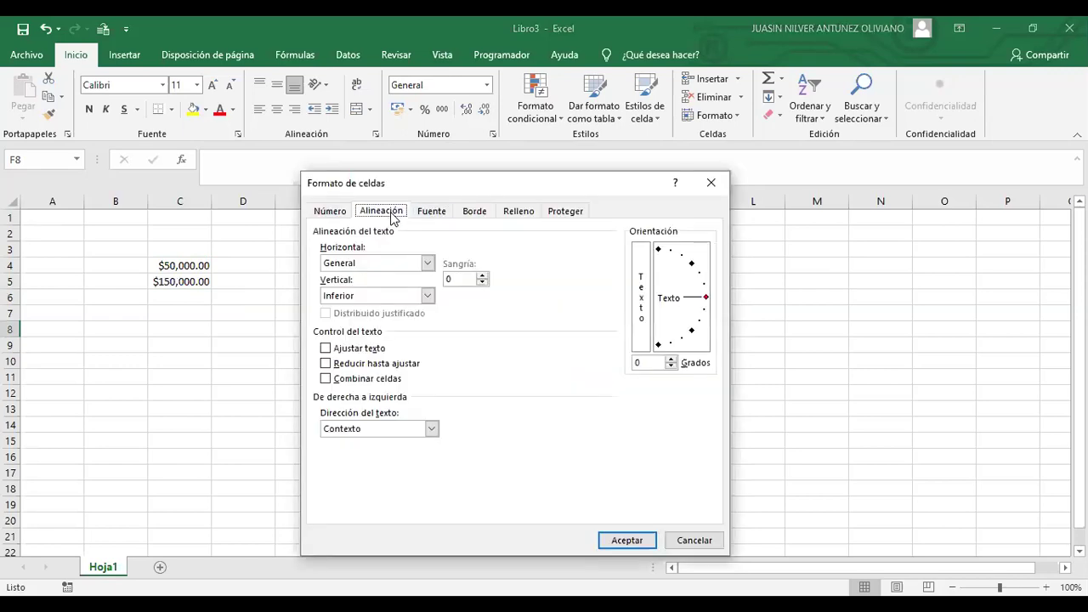
{"action": "left_click", "coordinate": [712, 184]}
Type INFORMATICA into cell F5
{"action": "left_click", "coordinate": [381, 282]}
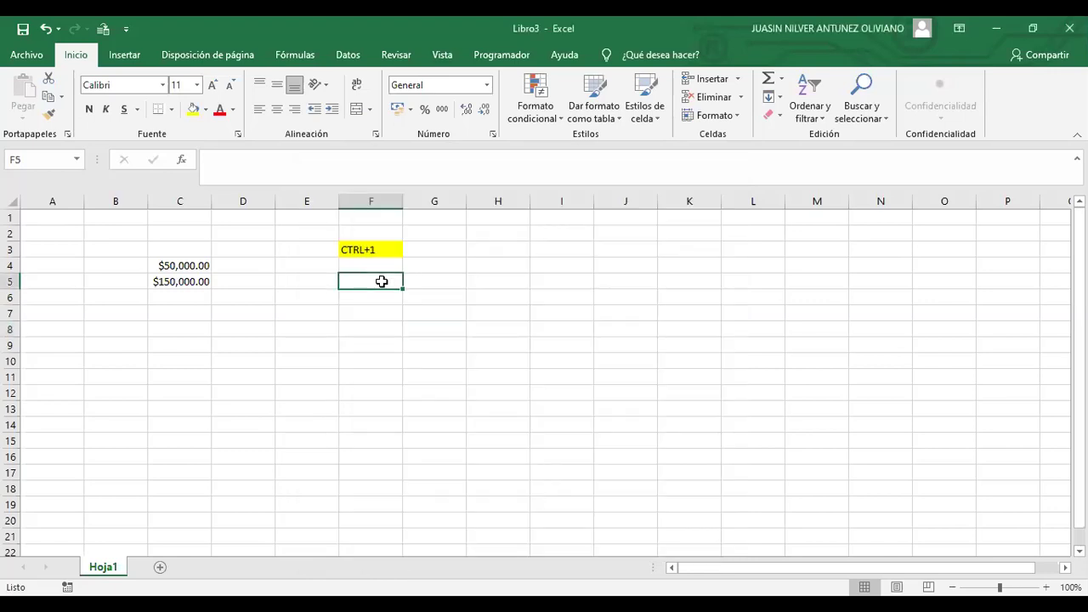
{"action": "type", "text": "INFORMATICA"}
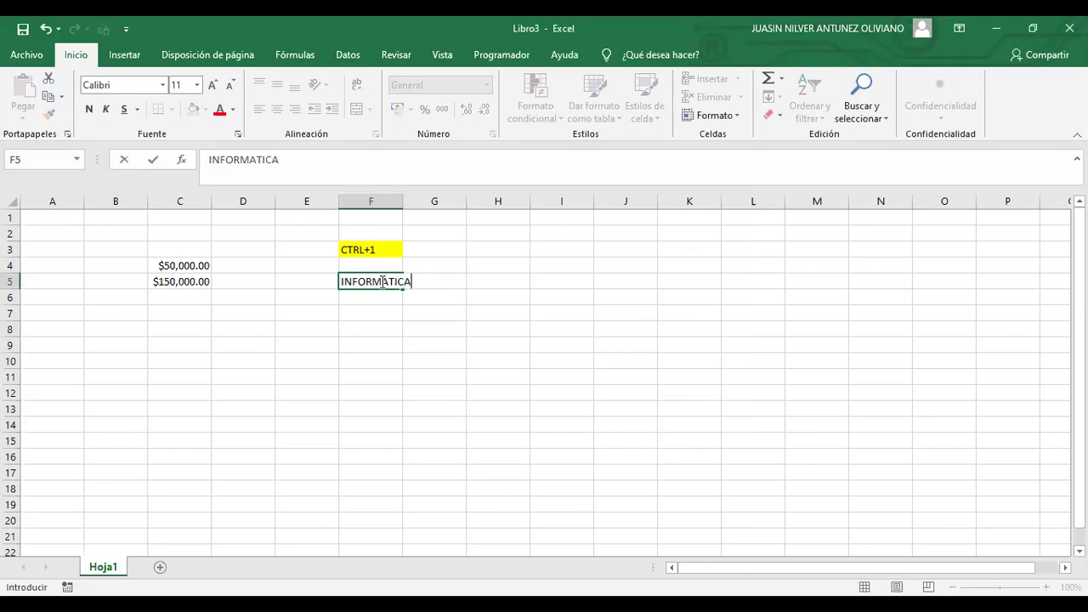
{"action": "left_click", "coordinate": [437, 343]}
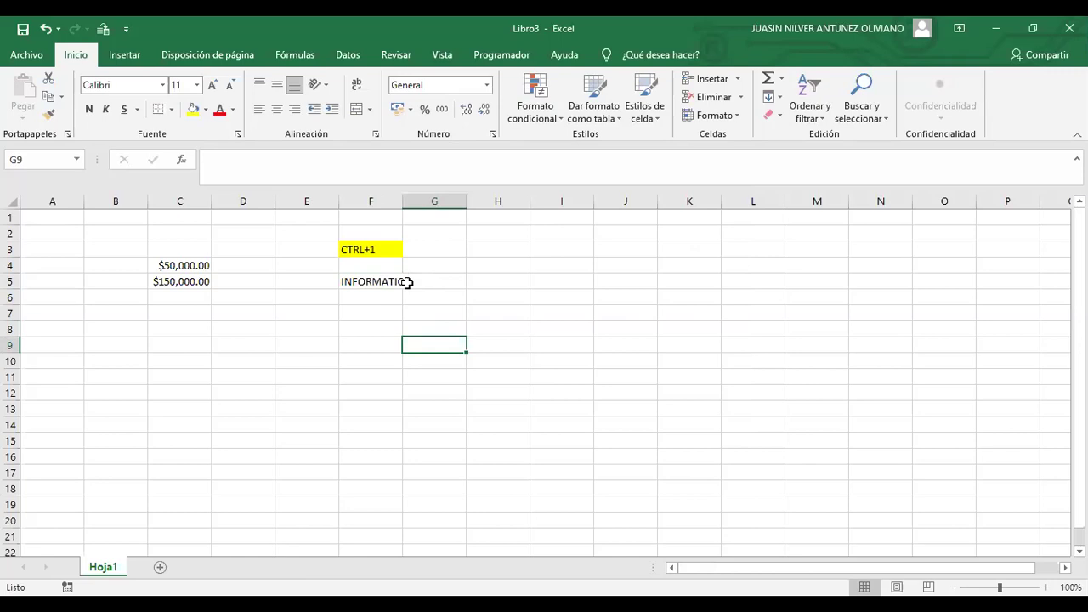
{"action": "left_click", "coordinate": [394, 281]}
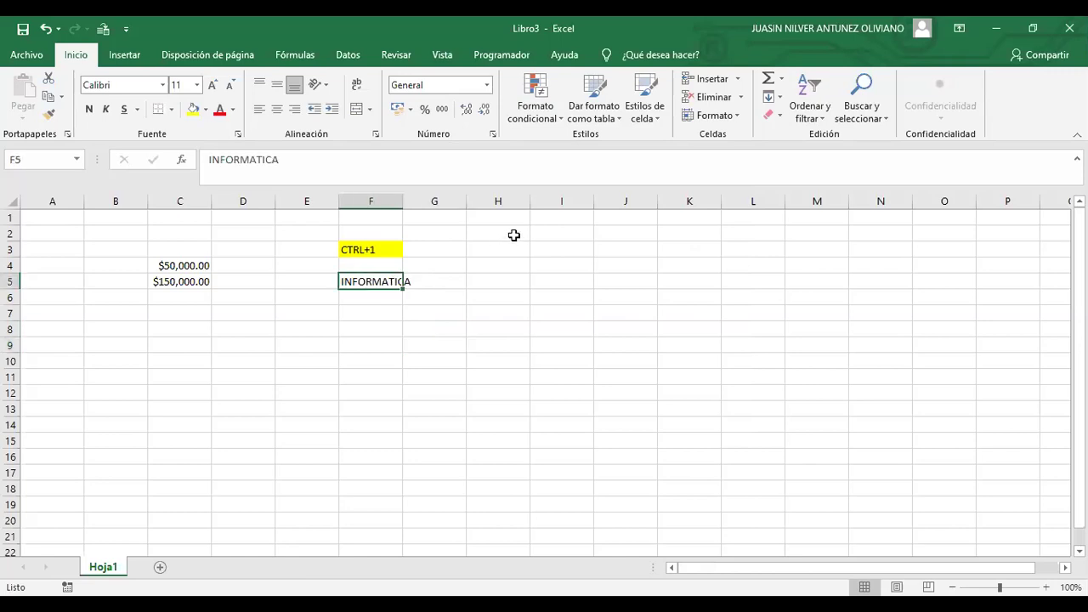
Rotate the F5 text to 45 degrees and make INFORMATICA bold
{"action": "key", "text": "ctrl+1"}
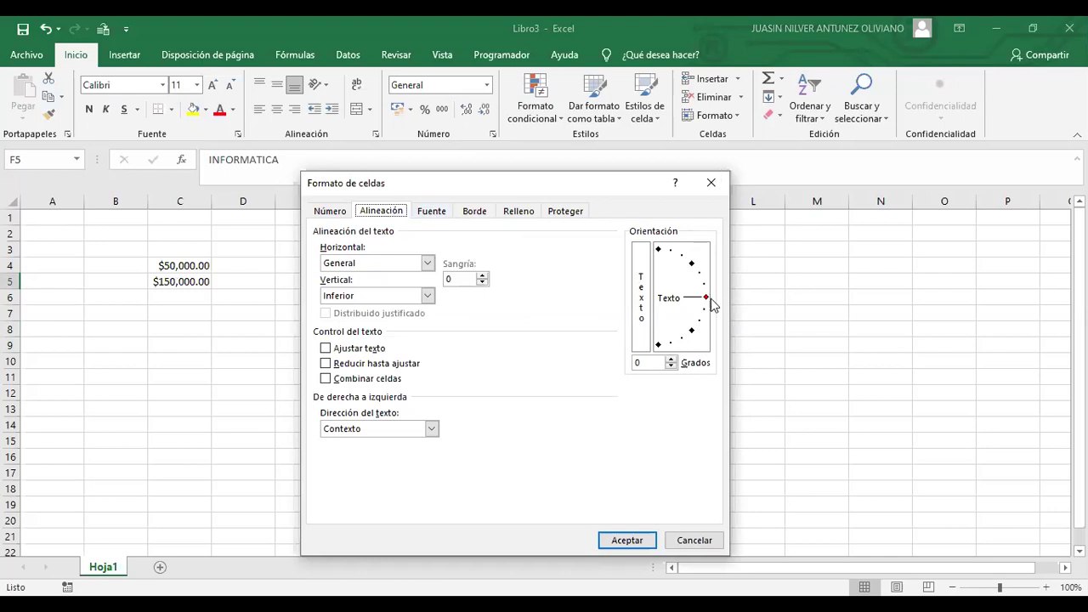
{"action": "left_click_drag", "start_coordinate": [706, 299], "coordinate": [690, 267]}
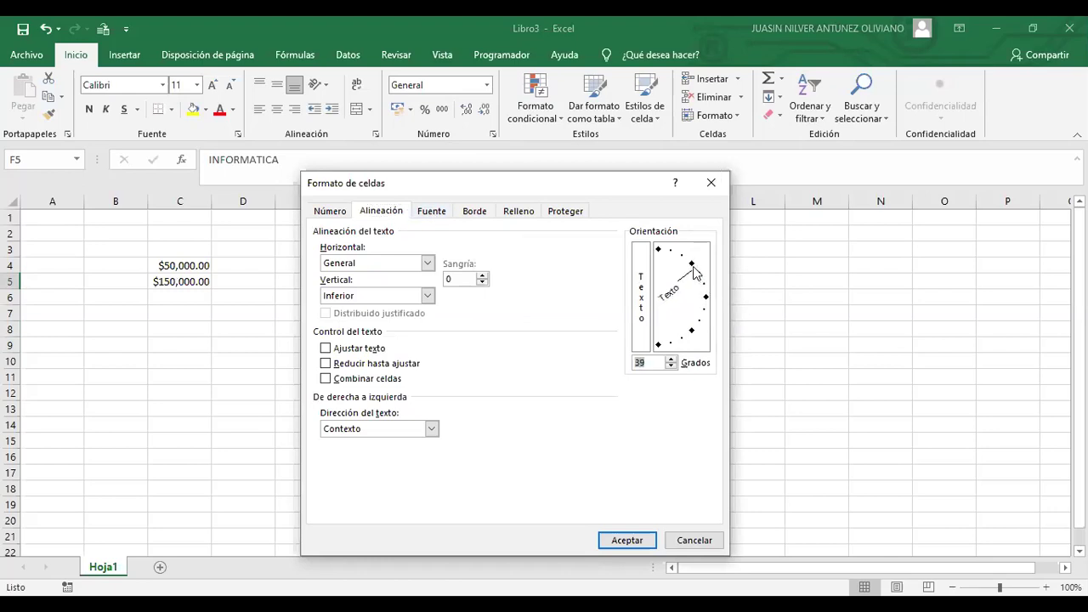
{"action": "left_click", "coordinate": [627, 540]}
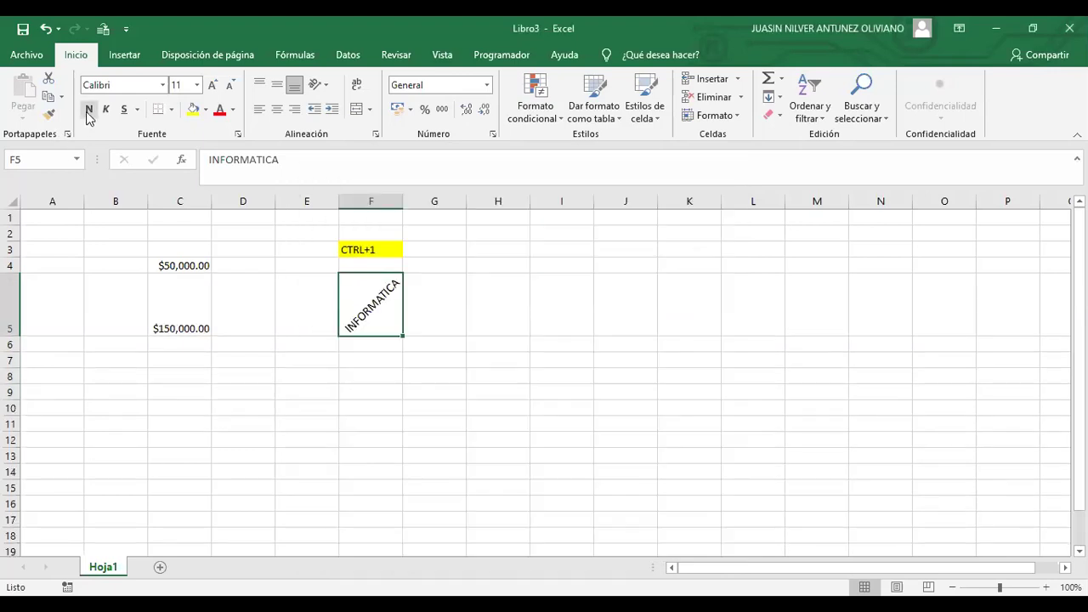
{"action": "left_click", "coordinate": [88, 115]}
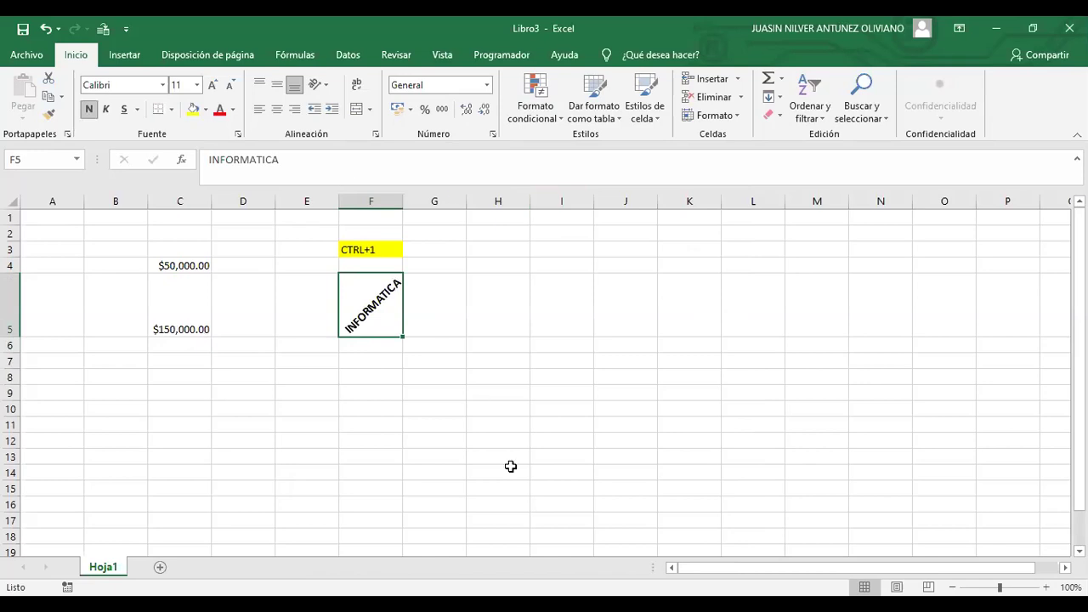
Change the F5 text orientation to vertical 90 degrees
{"action": "key", "text": "ctrl+1"}
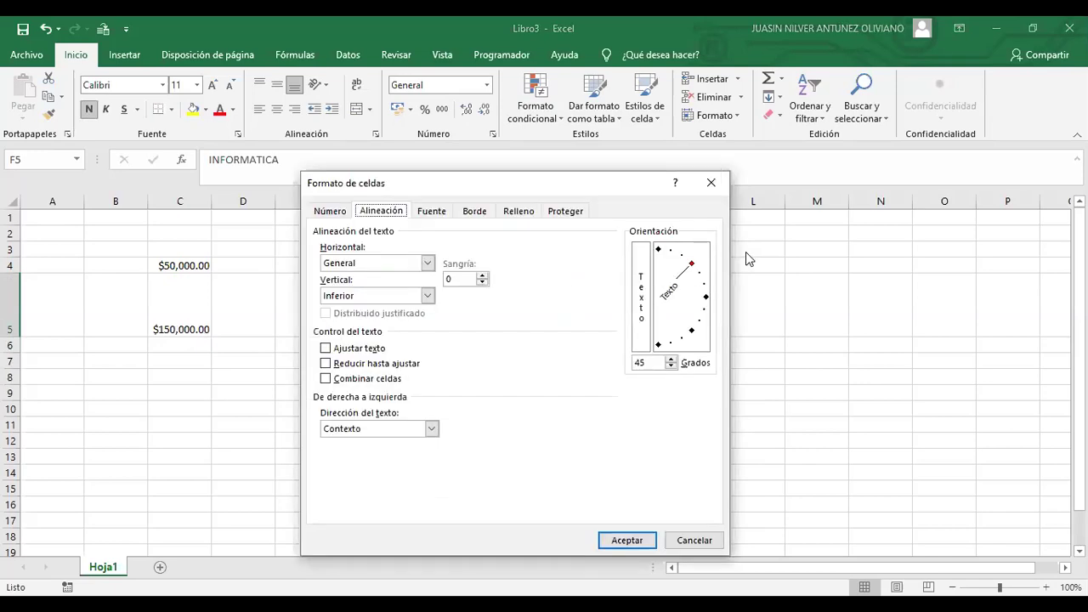
{"action": "left_click", "coordinate": [658, 250]}
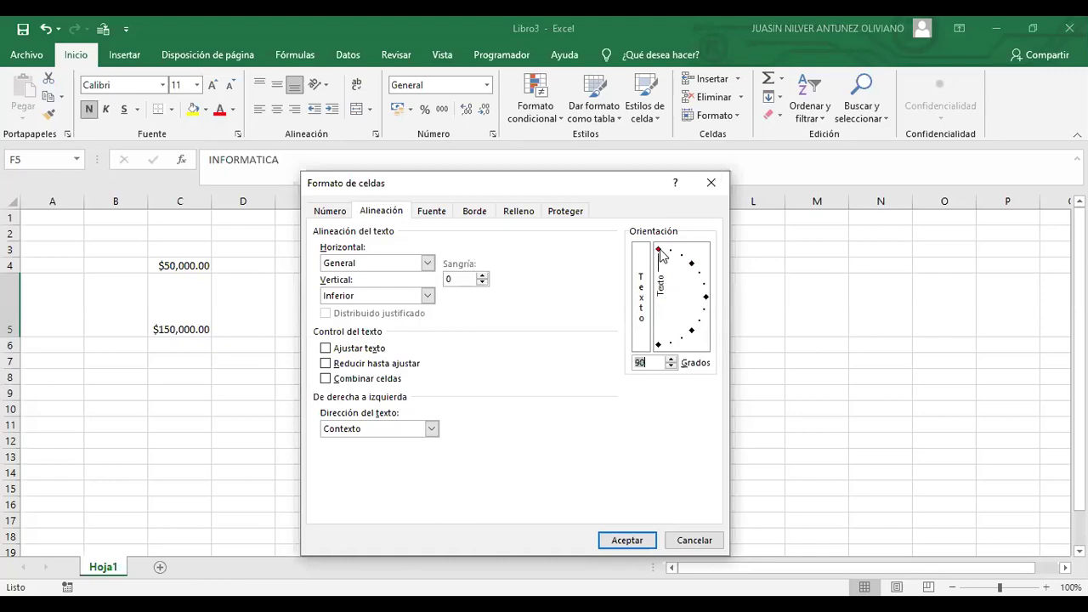
{"action": "left_click", "coordinate": [627, 542]}
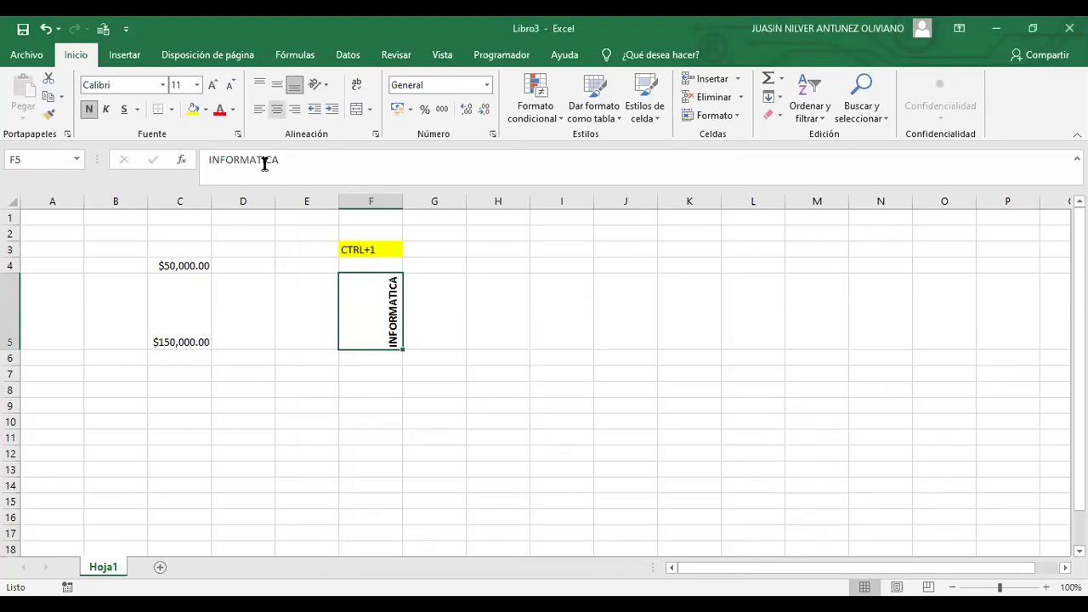
{"action": "key", "text": "alt+h"}
Centre INFORMATICA horizontally in F5 and zoom the sheet to about 184%
{"action": "key", "text": "a"}
{"action": "key", "text": "c"}
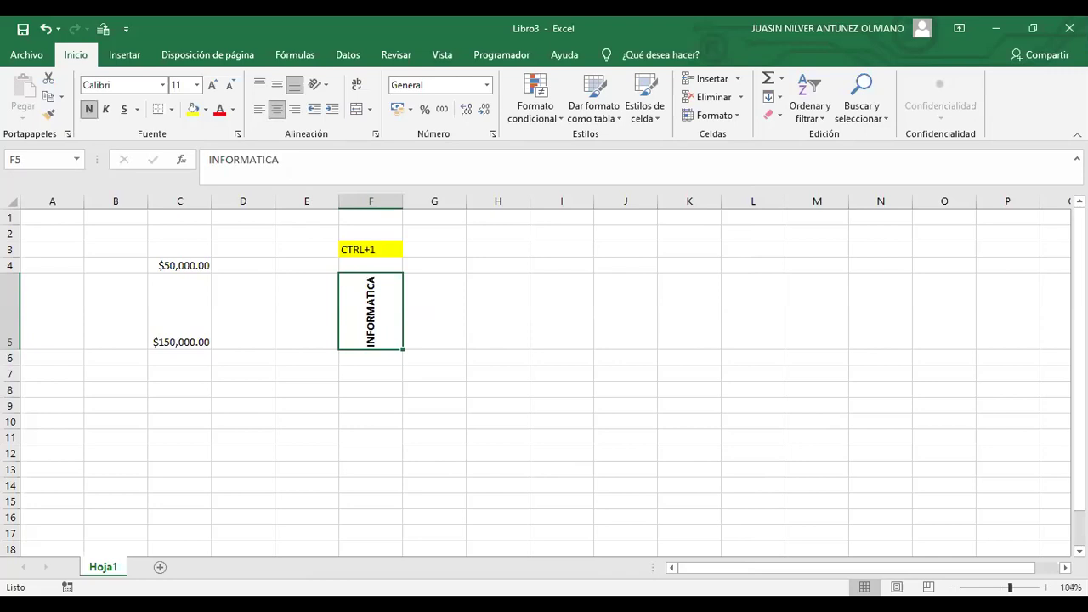
{"action": "left_click_drag", "start_coordinate": [999, 587], "coordinate": [1010, 587]}
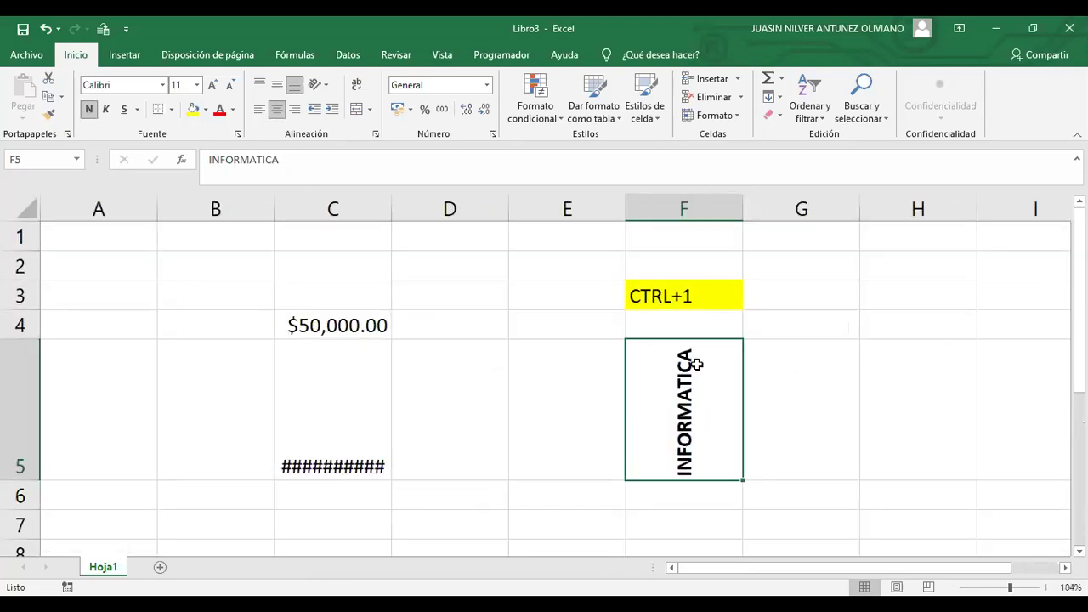
Select the range F5 down to F9
{"action": "left_click", "coordinate": [774, 415]}
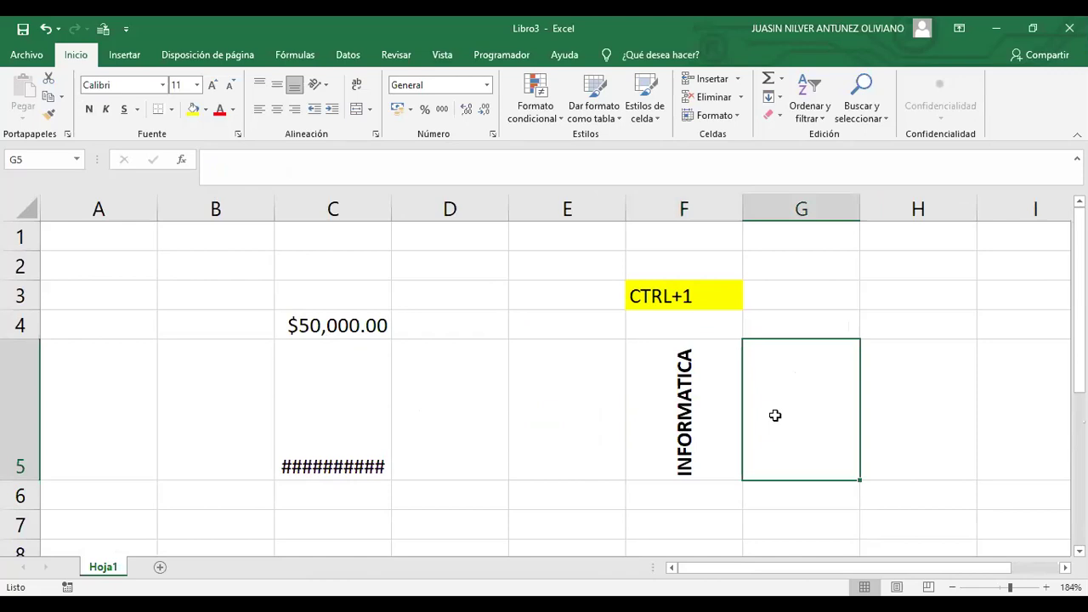
{"action": "left_click", "coordinate": [694, 400]}
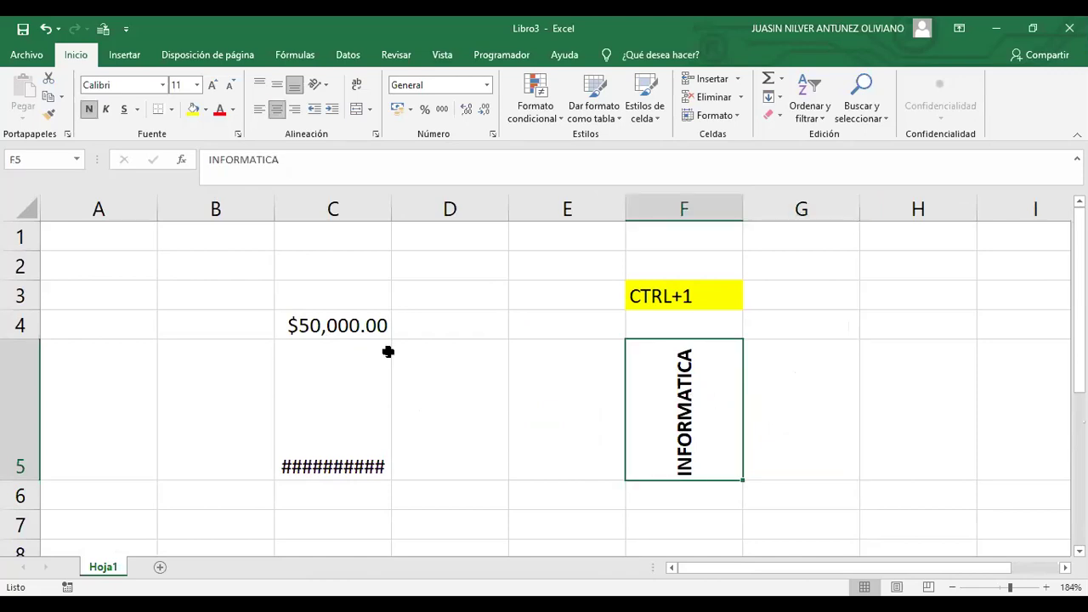
{"action": "left_click", "coordinate": [13, 360]}
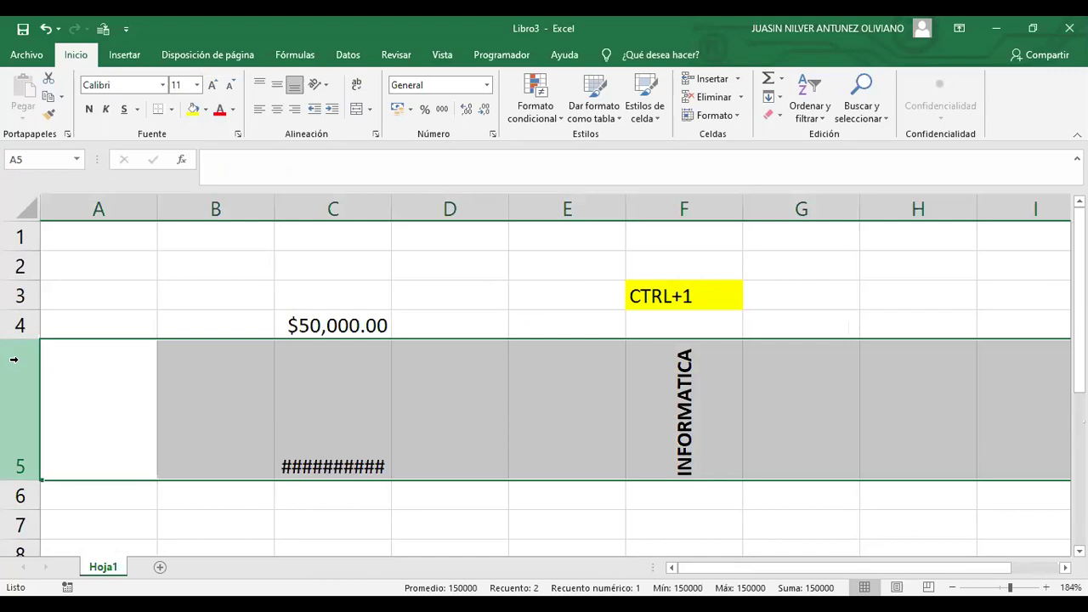
{"action": "left_click", "coordinate": [698, 402]}
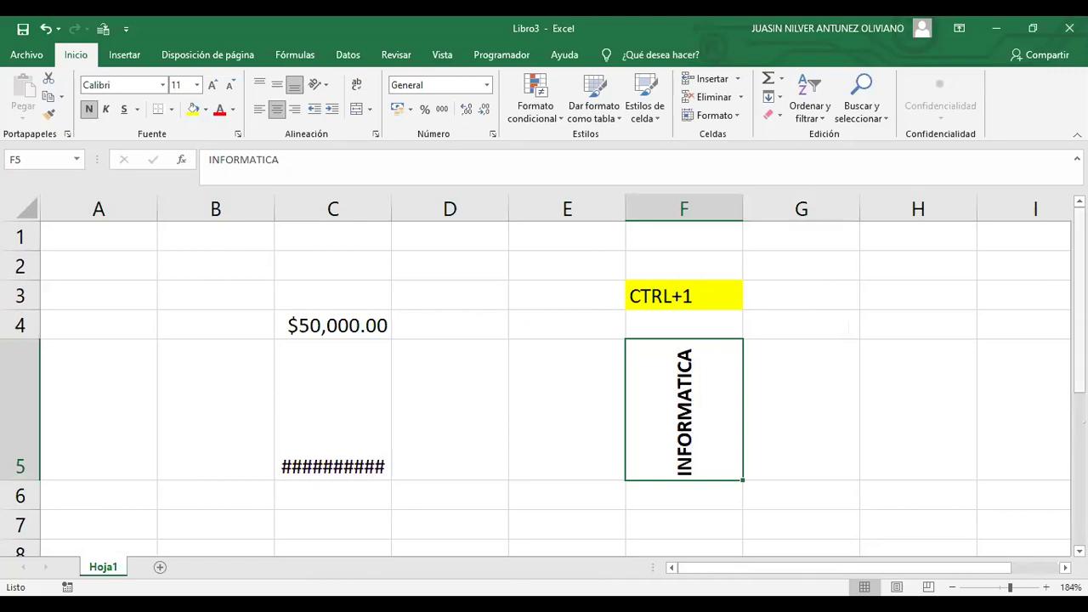
{"action": "scroll", "coordinate": [698, 402], "scroll_direction": "down", "scroll_amount": 2}
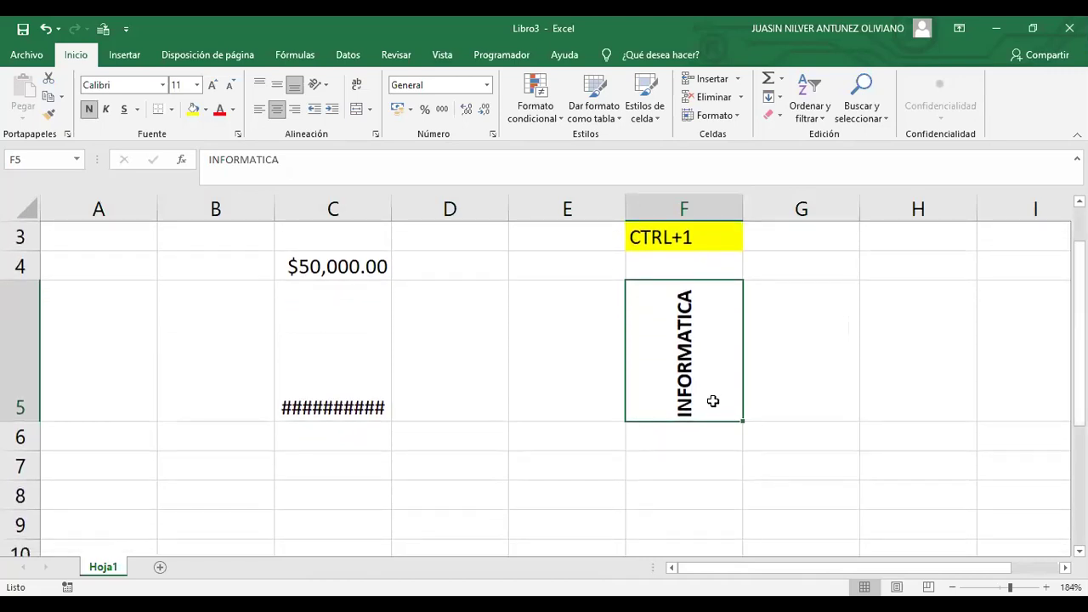
{"action": "mouse_move", "coordinate": [714, 402]}
{"action": "left_mouse_down"}
{"action": "mouse_move", "coordinate": [722, 541]}
{"action": "mouse_move", "coordinate": [717, 512]}
{"action": "left_mouse_up"}
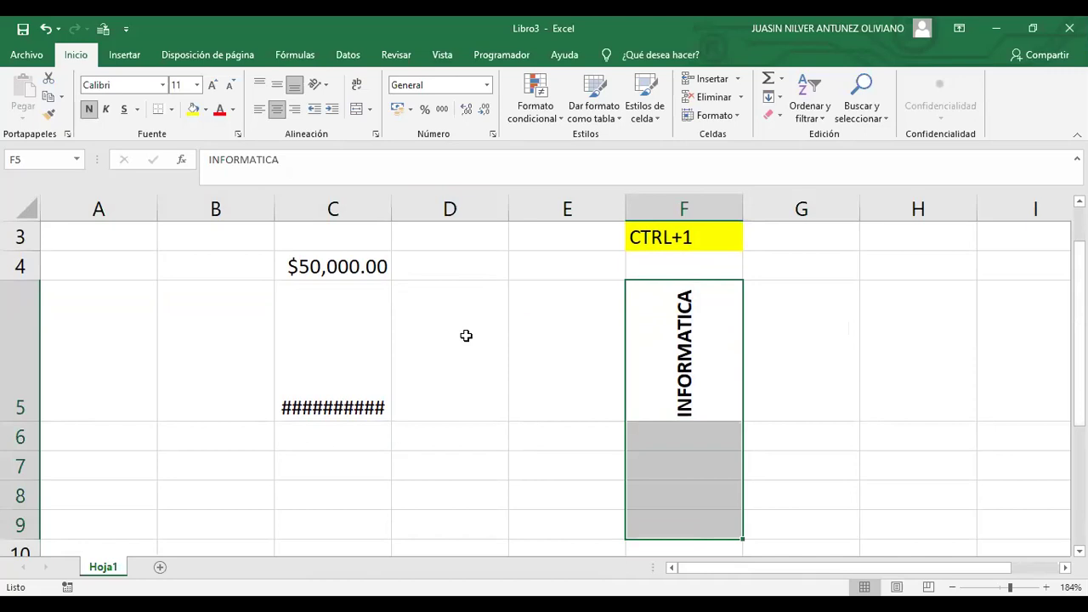
Turn on text wrapping and merge cells F5:F9 into one
{"action": "key", "text": "ctrl+1"}
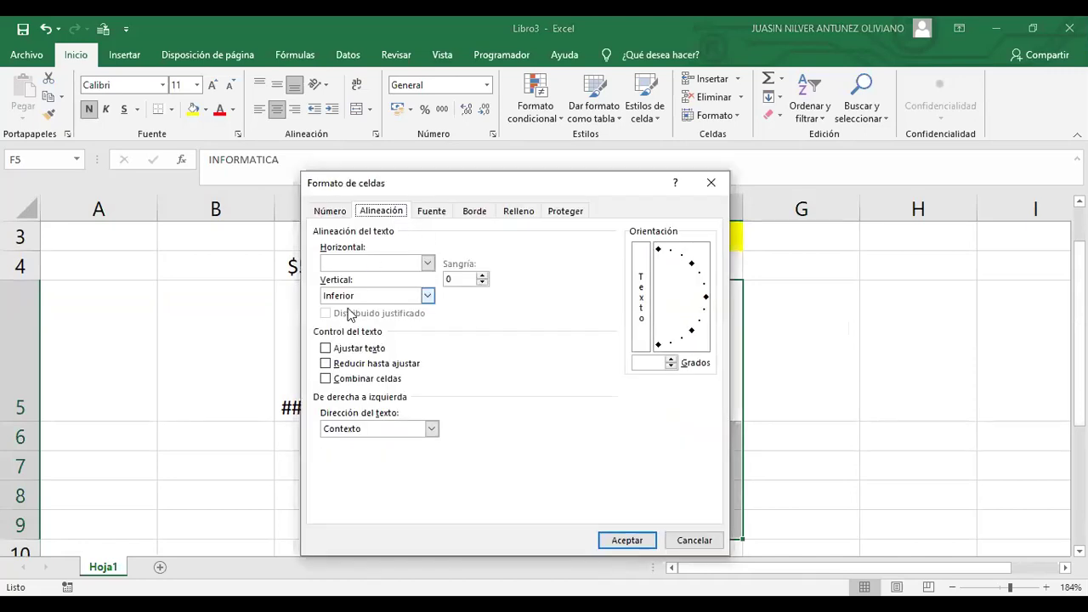
{"action": "left_click", "coordinate": [326, 348]}
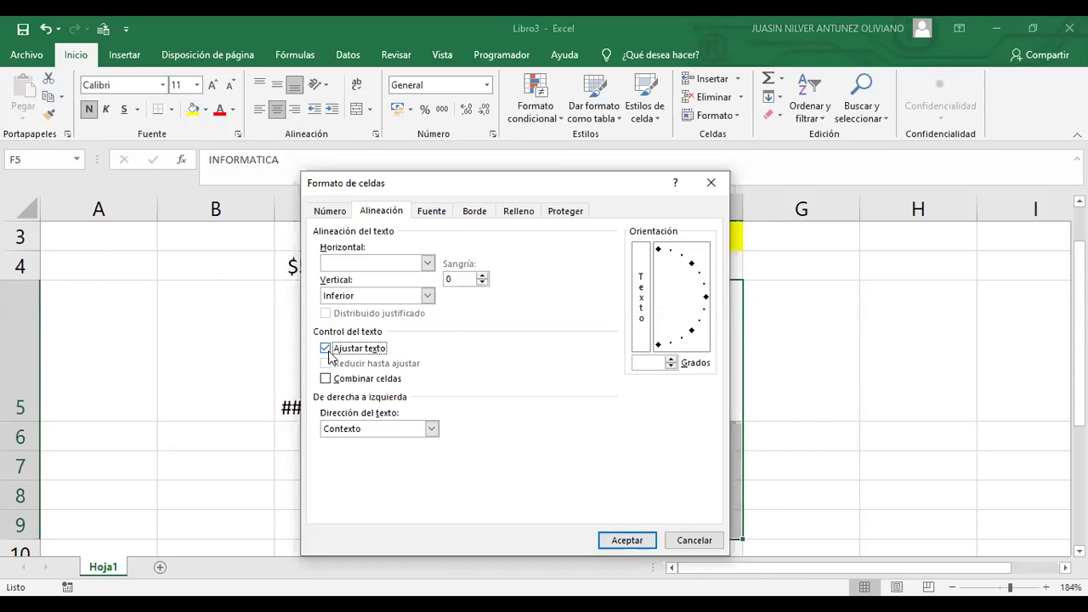
{"action": "left_click", "coordinate": [328, 379]}
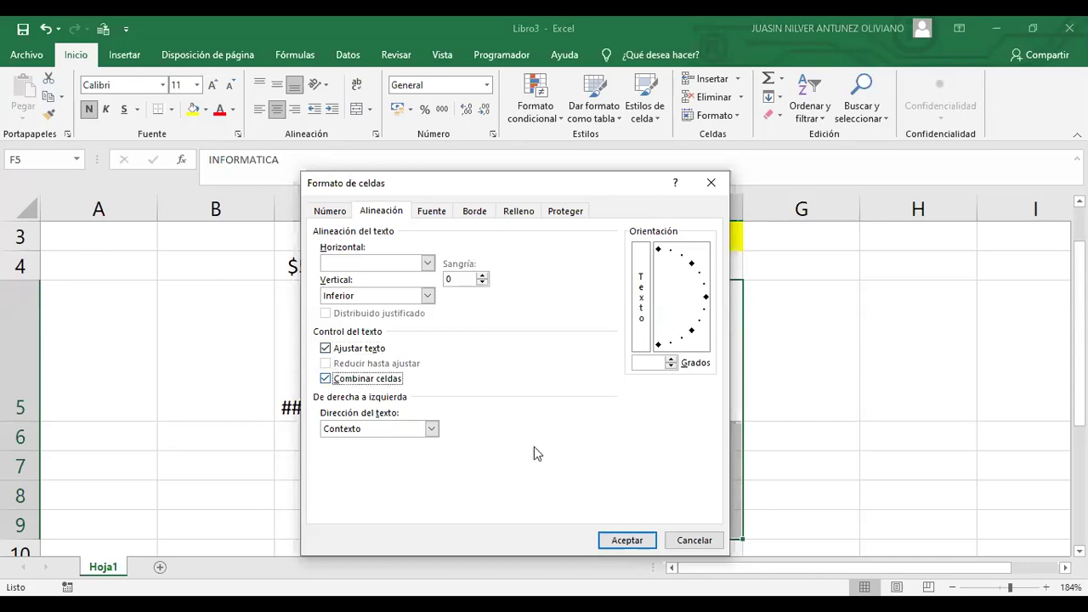
{"action": "left_click", "coordinate": [627, 540]}
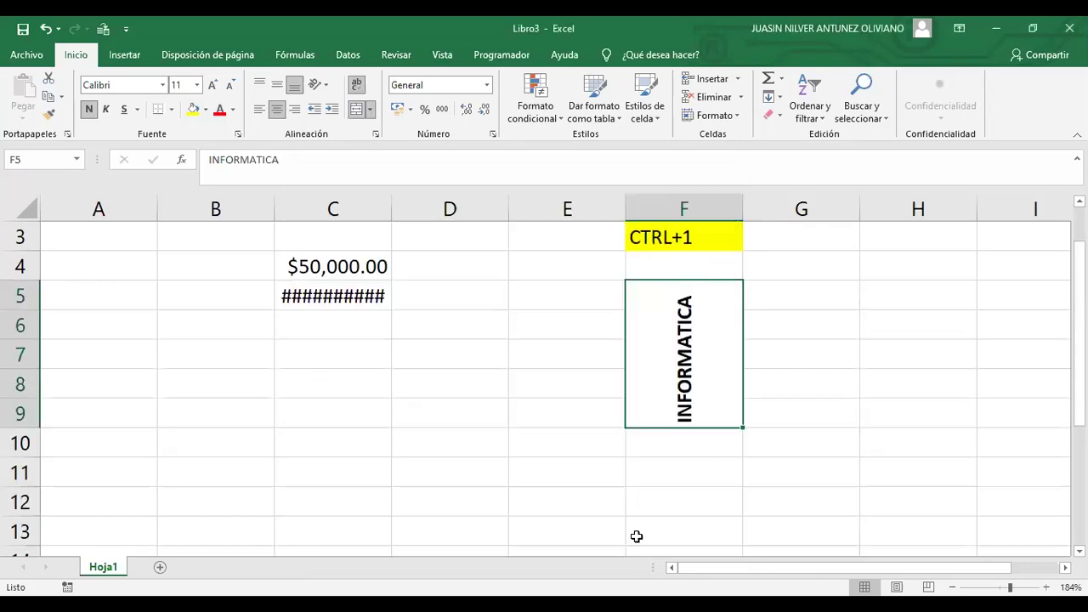
Fill the merged INFORMATICA cell yellow and check the merge options
{"action": "left_click", "coordinate": [193, 108]}
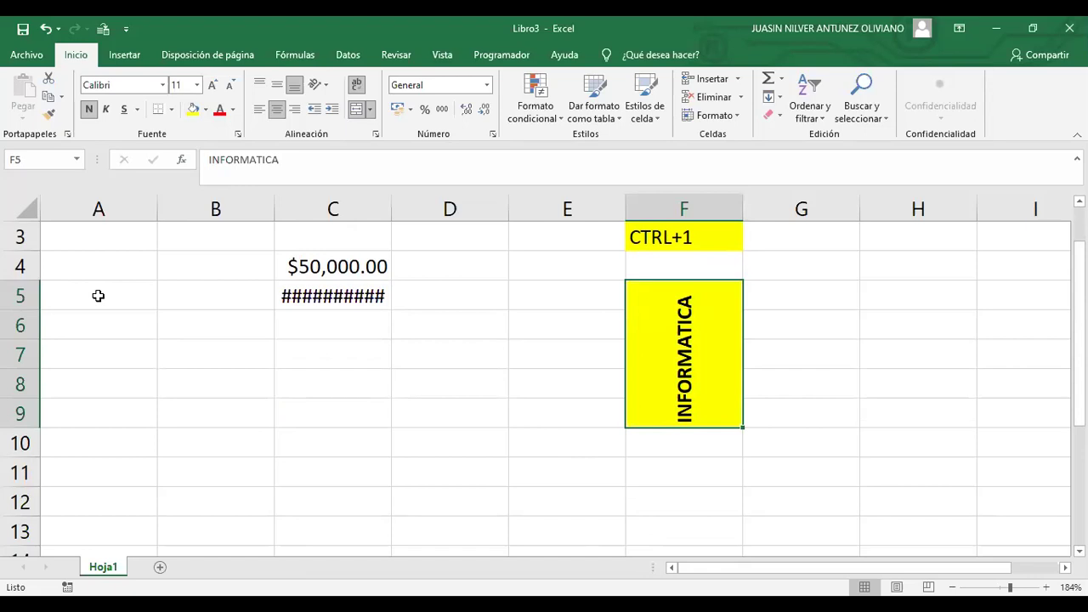
{"action": "left_click", "coordinate": [15, 296]}
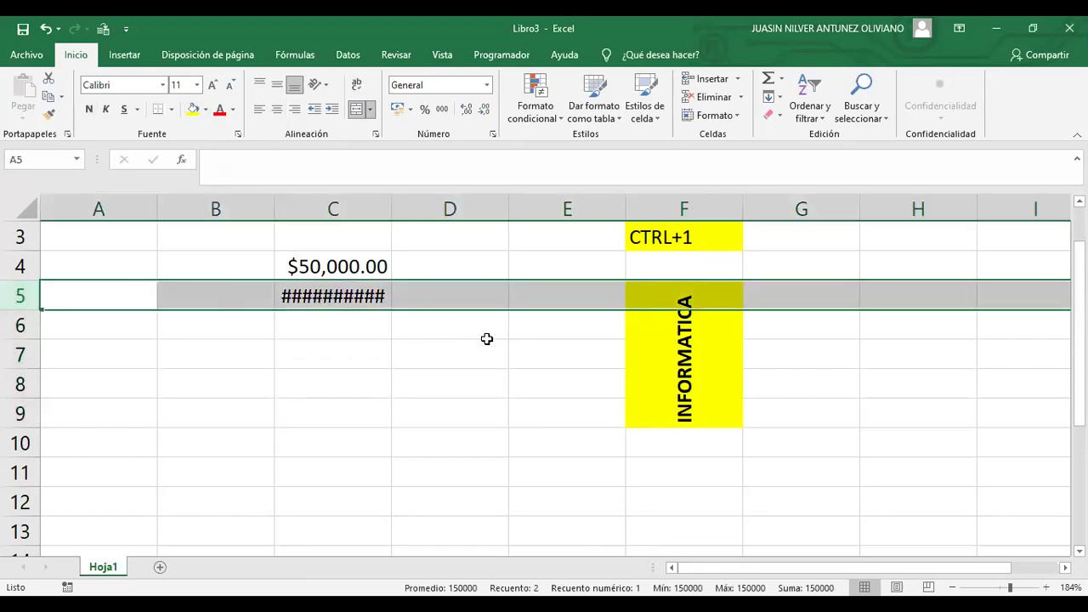
{"action": "left_click", "coordinate": [666, 345]}
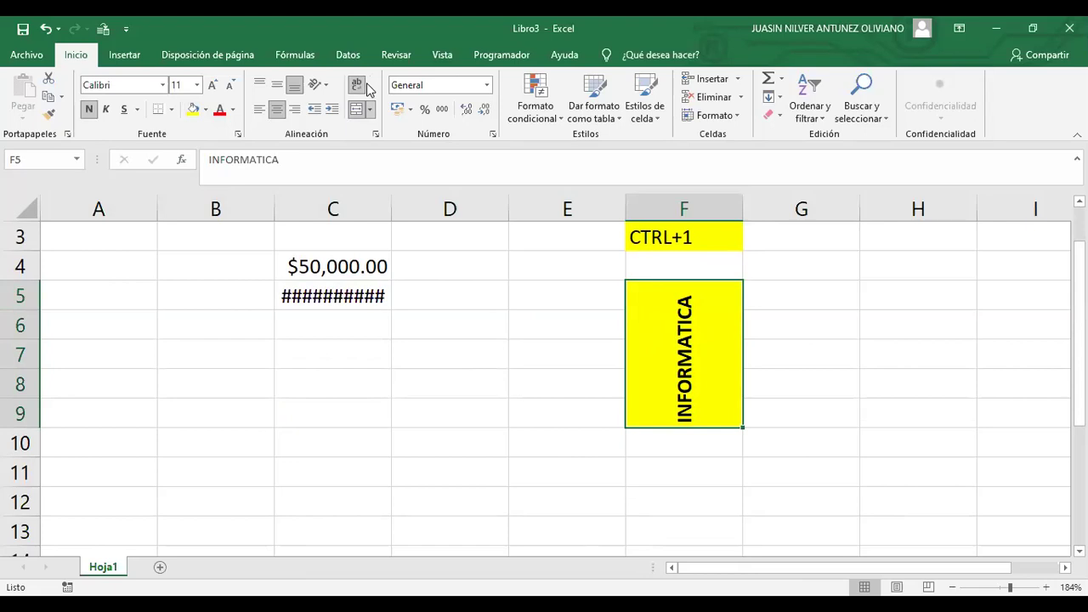
{"action": "left_click", "coordinate": [370, 109]}
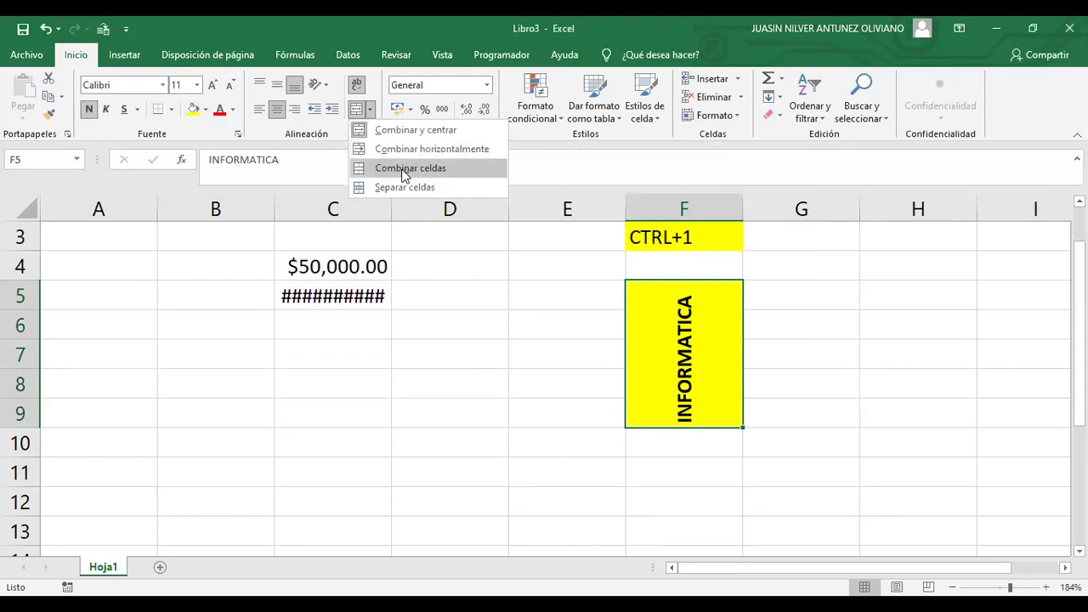
{"action": "left_click", "coordinate": [607, 450]}
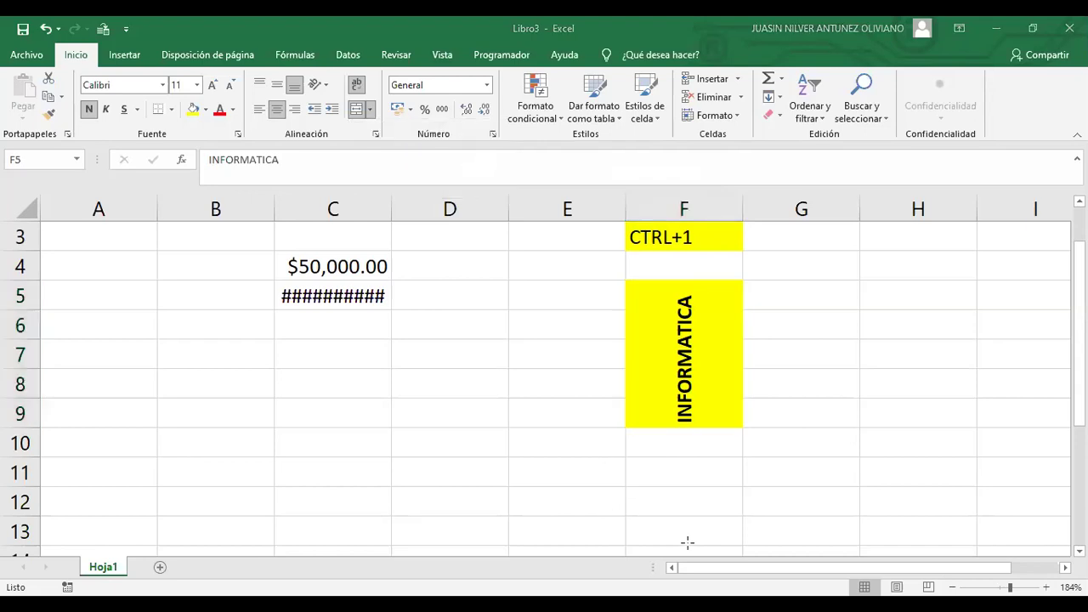
Enter the label CTRL+5 in cell F4
{"action": "left_click", "coordinate": [665, 271]}
{"action": "type", "text": "CTRL+1"}
{"action": "left_click_drag", "start_coordinate": [661, 270], "coordinate": [695, 272]}
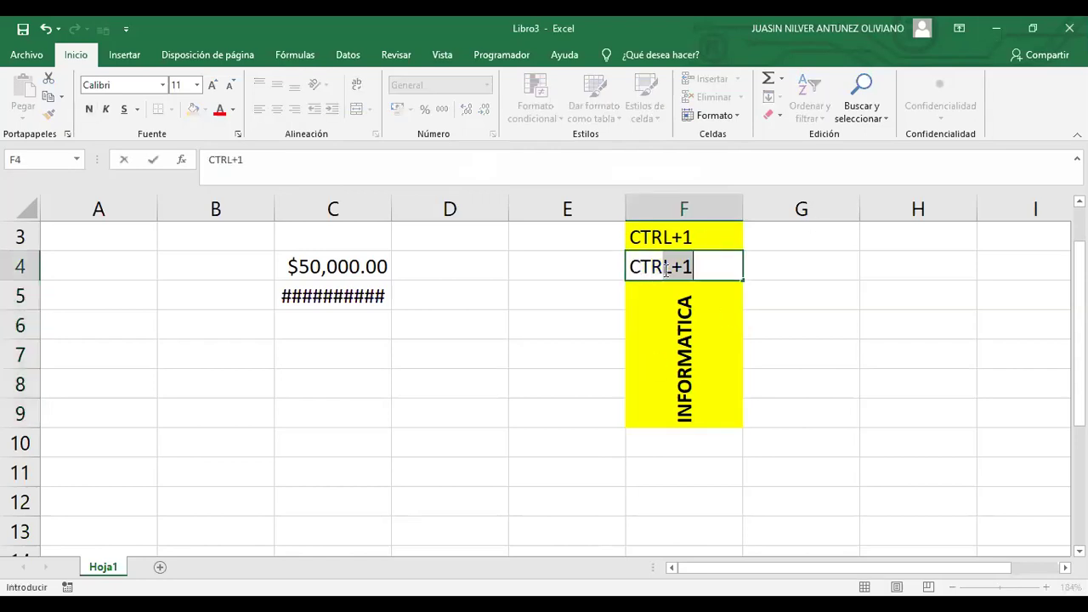
{"action": "left_click", "coordinate": [695, 270]}
{"action": "key", "text": "BackSpace"}
{"action": "type", "text": "5"}
{"action": "left_click", "coordinate": [777, 289]}
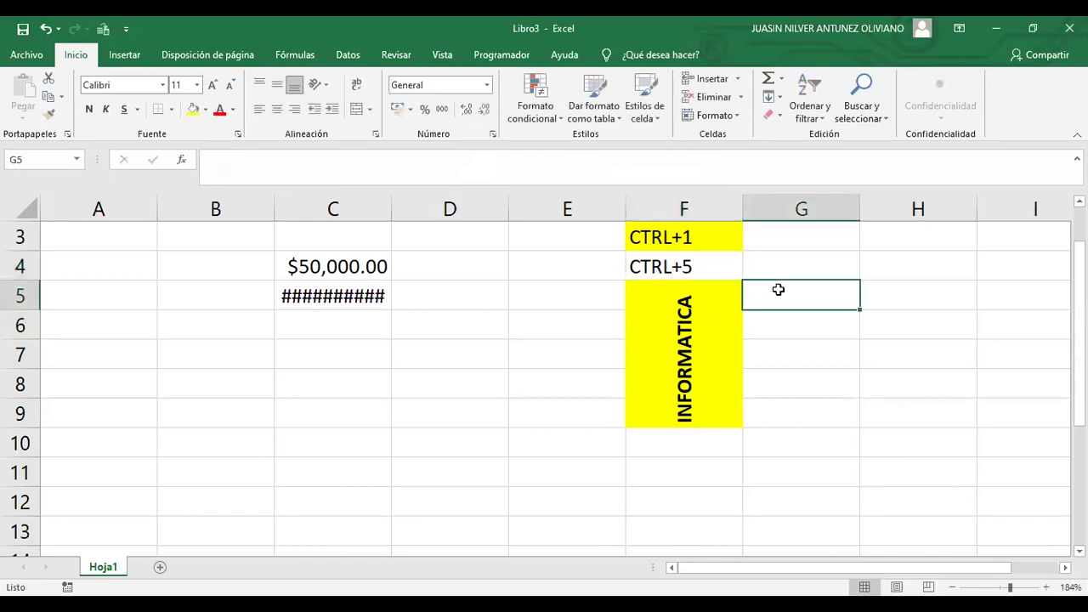
Toggle strikethrough on the merged INFORMATICA cell with Ctrl+5
{"action": "left_click", "coordinate": [683, 269]}
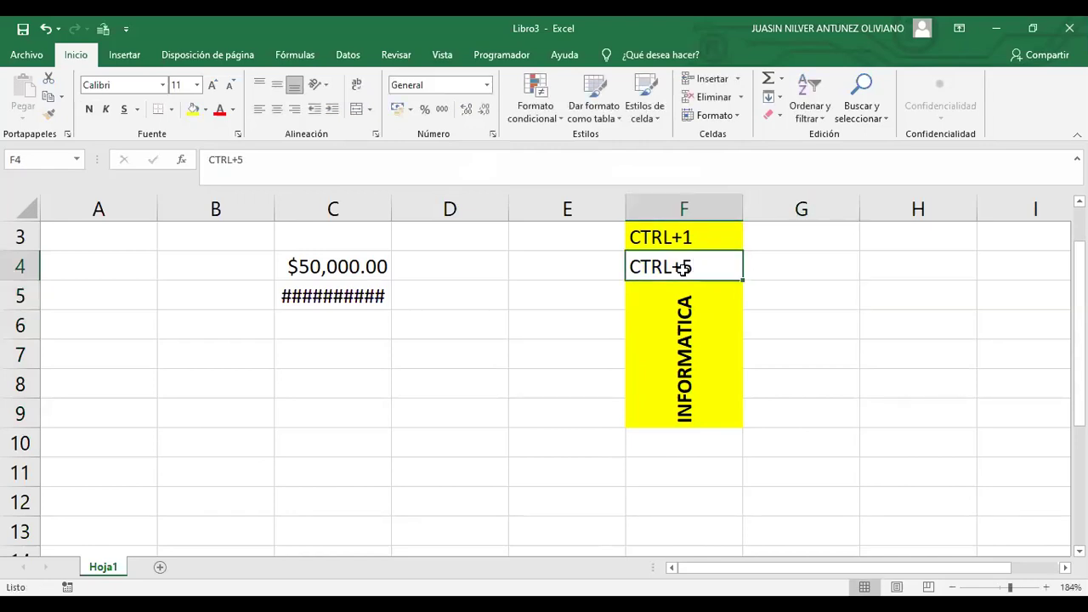
{"action": "left_click", "coordinate": [694, 342]}
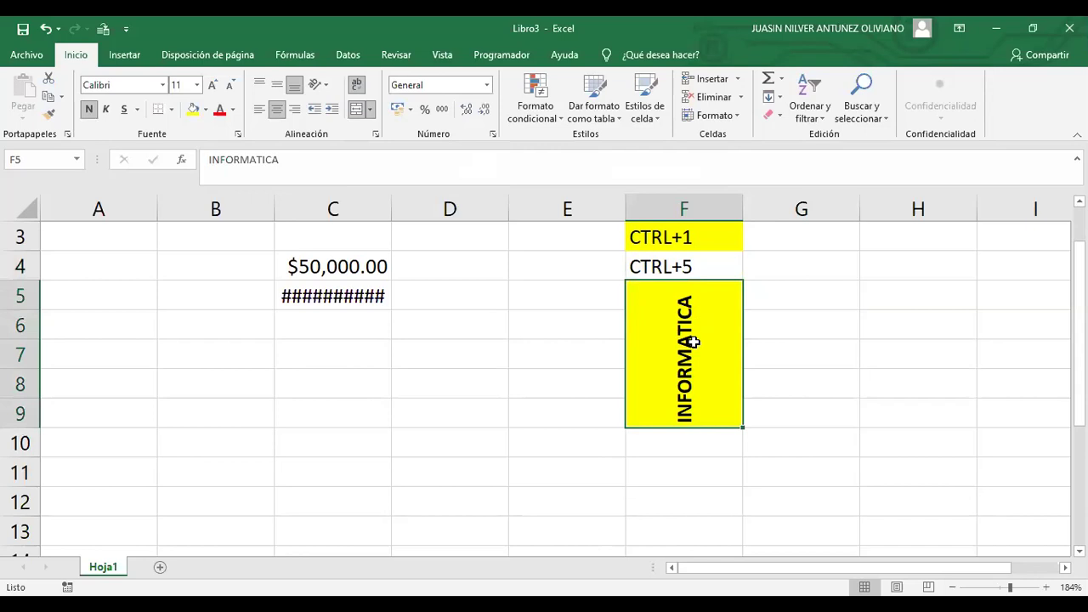
{"action": "key", "text": "ctrl+5"}
{"action": "key", "text": "ctrl+5"}
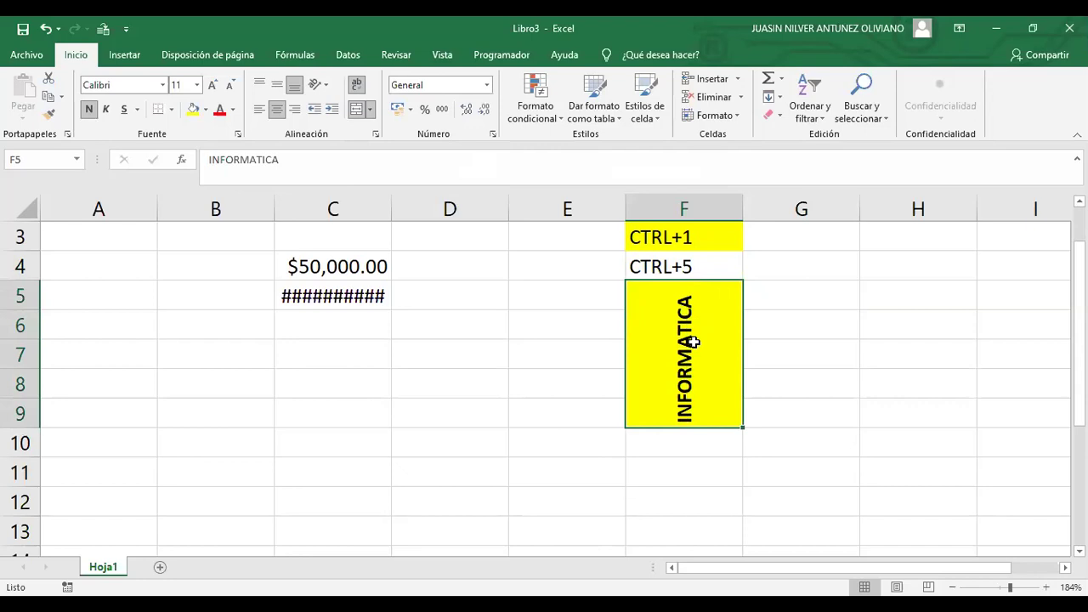